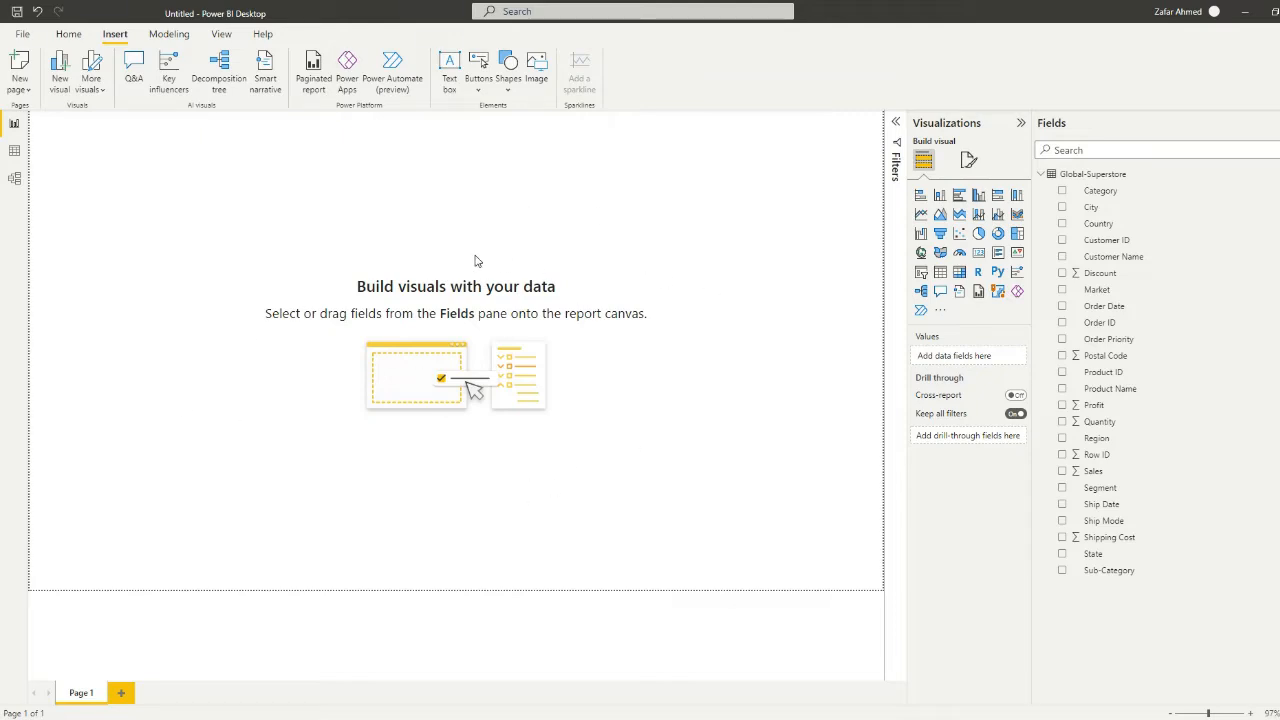
Add a text box reading "Over all Dashboard of Global Superstore" and resize it into a thin banner spanning the top of the page
left_click(68, 34)
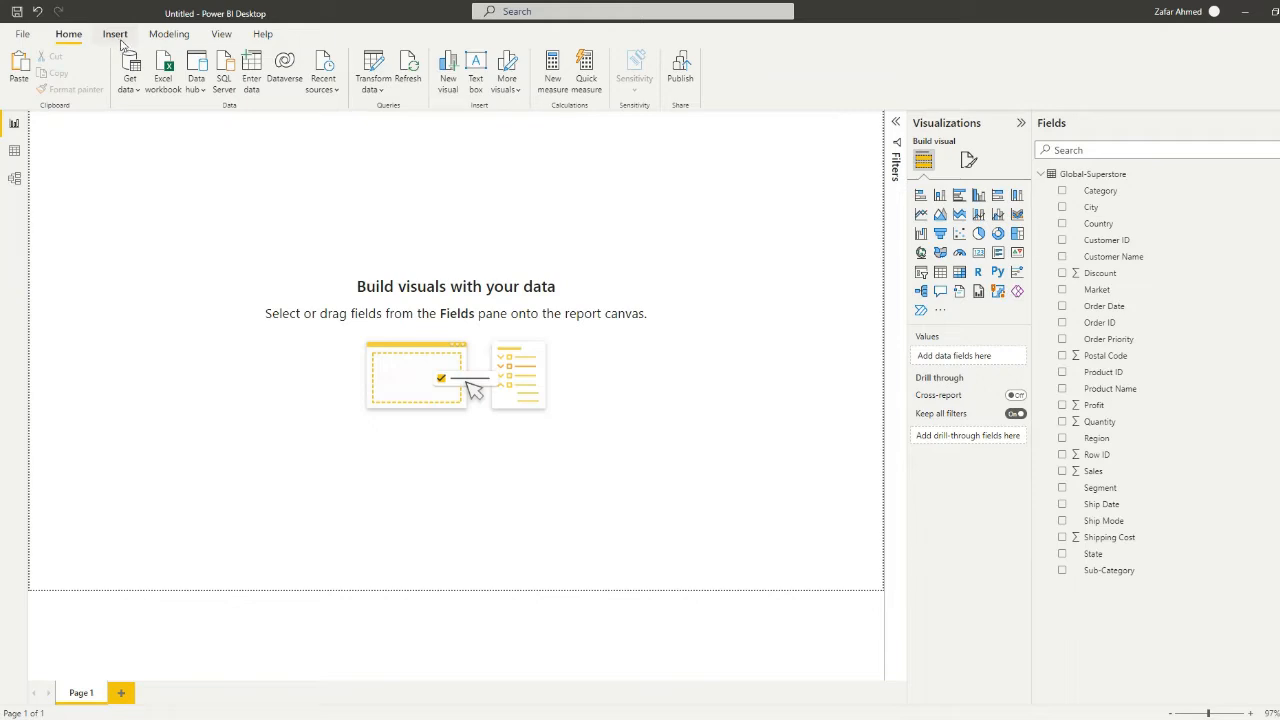
left_click(119, 42)
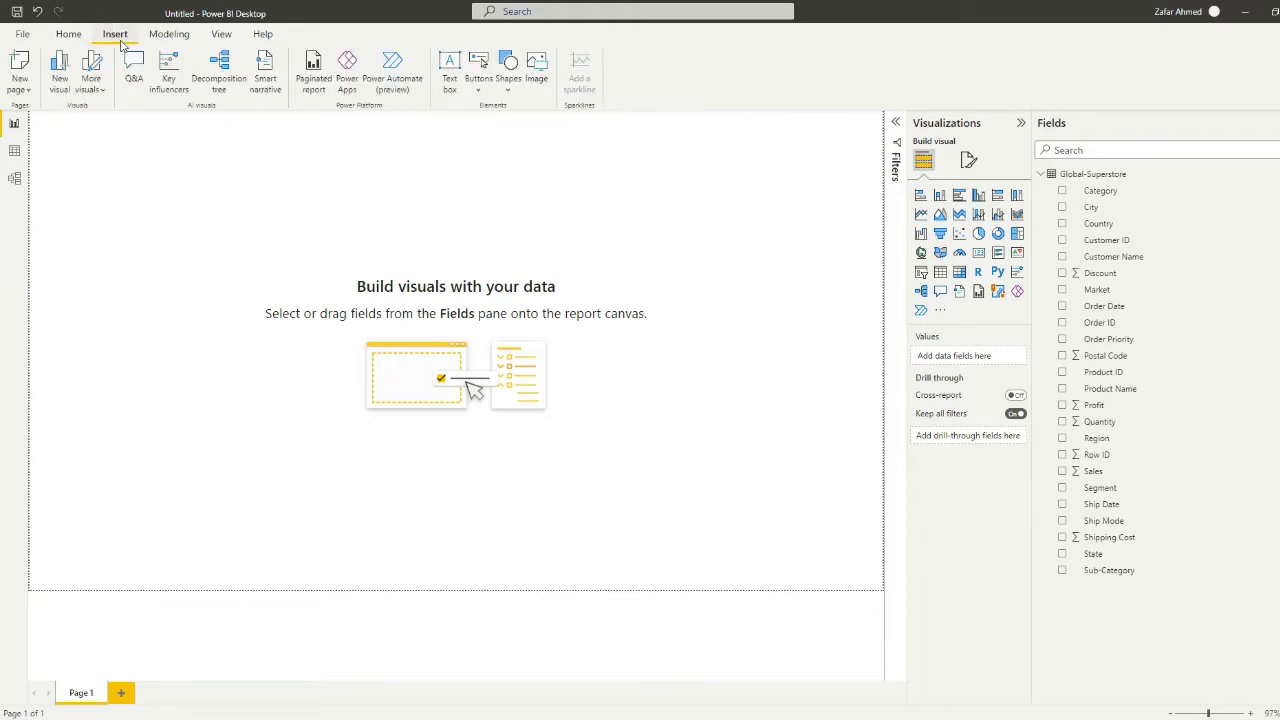
left_click(448, 84)
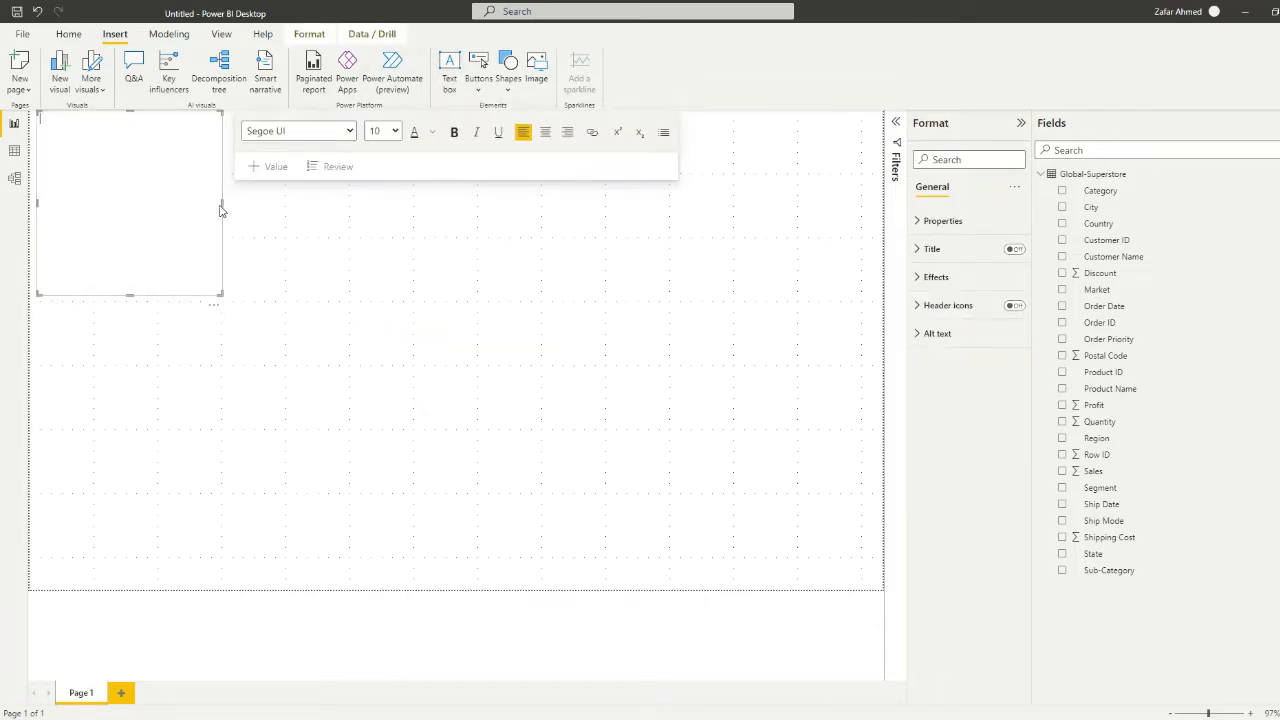
left_click_drag(222, 204, 693, 204)
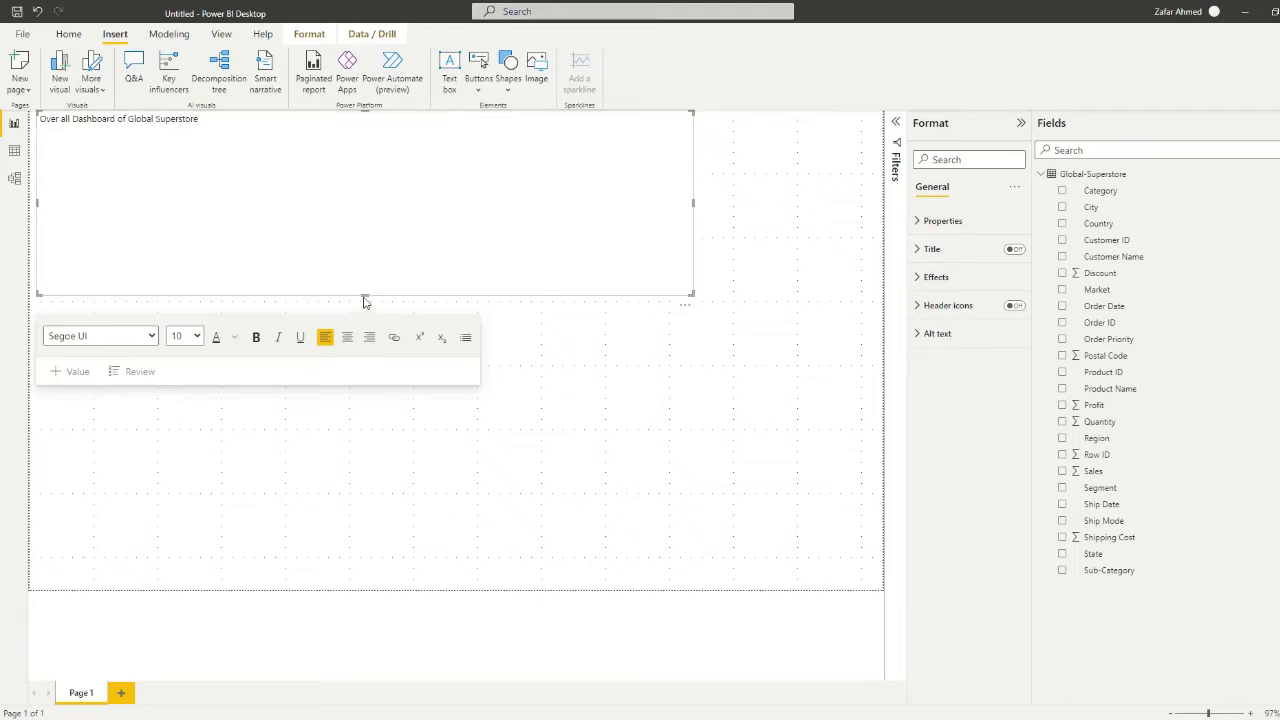
left_click_drag(365, 296, 405, 146)
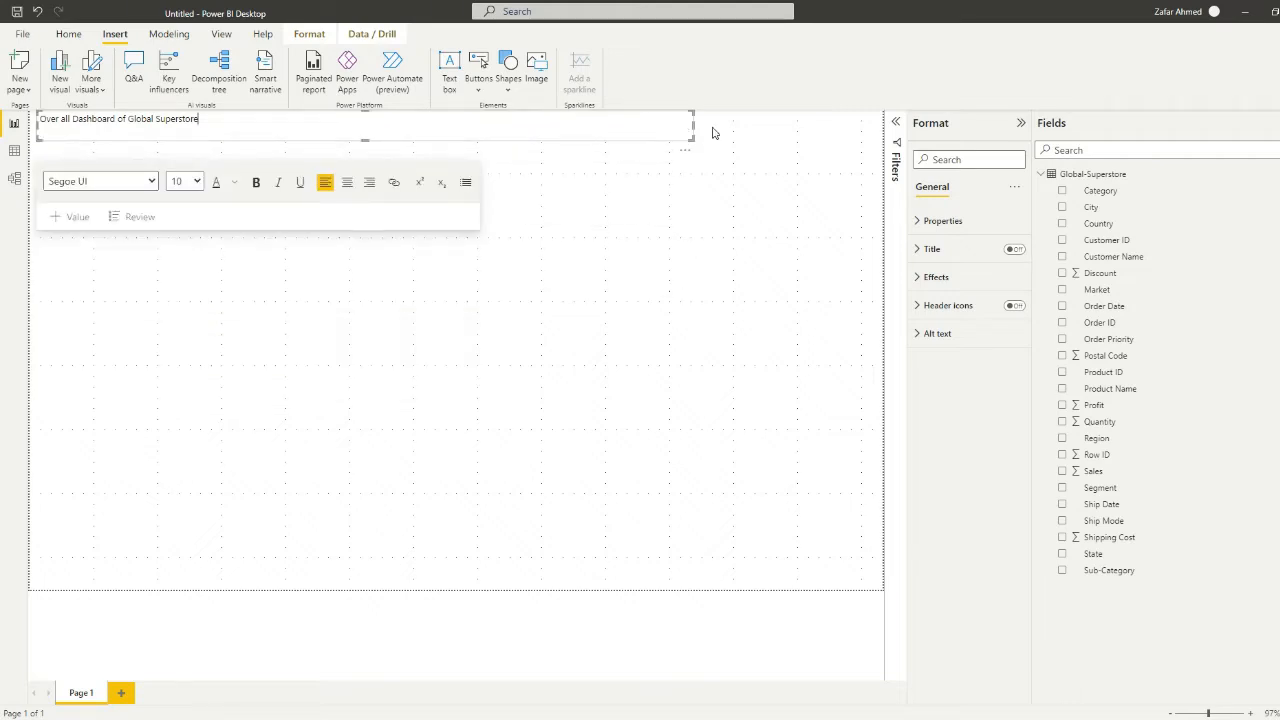
left_click_drag(693, 126, 880, 128)
left_click_drag(34, 117, 29, 133)
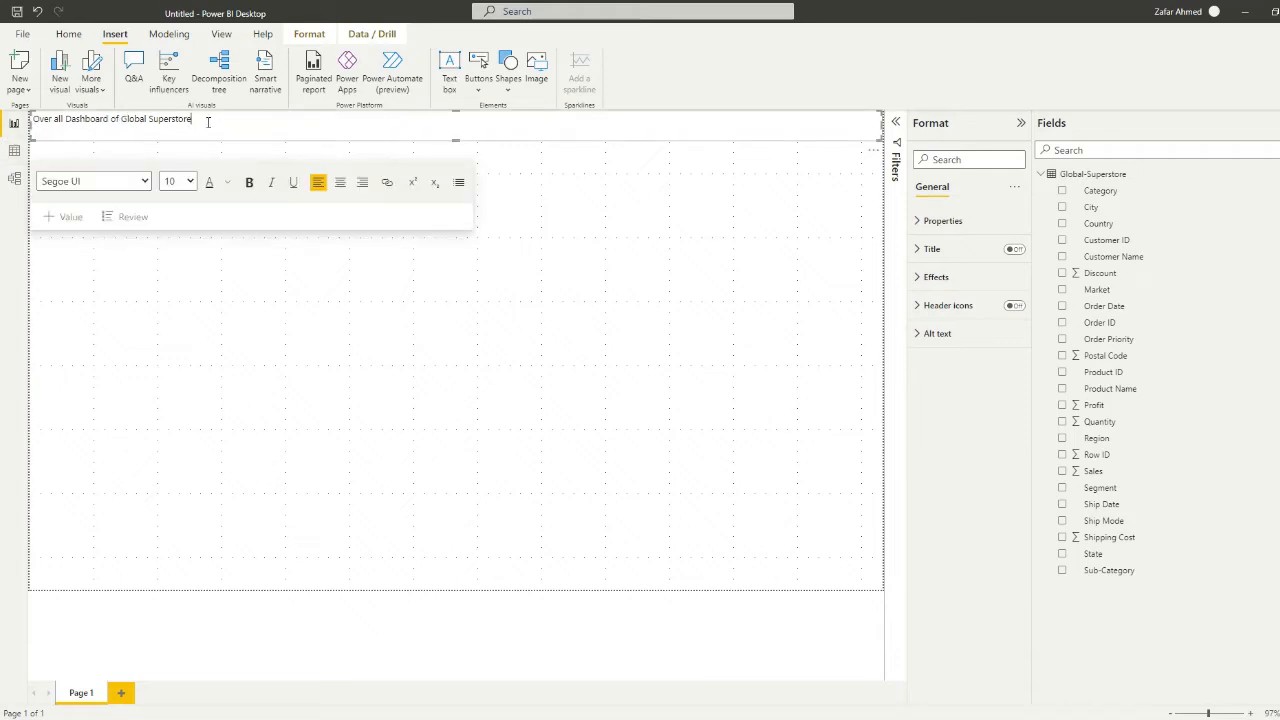
Format the banner title as centered, bold text at font size 20
left_click_drag(208, 122, 28, 119)
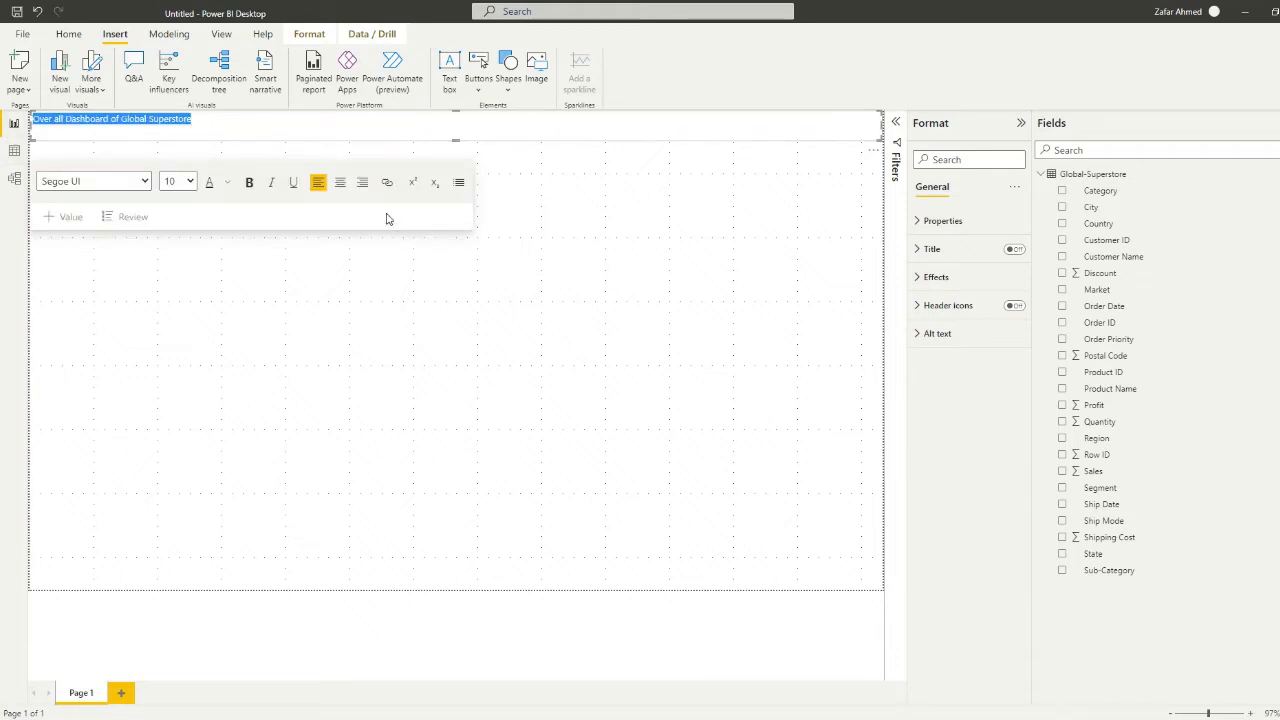
left_click(339, 188)
left_click(250, 188)
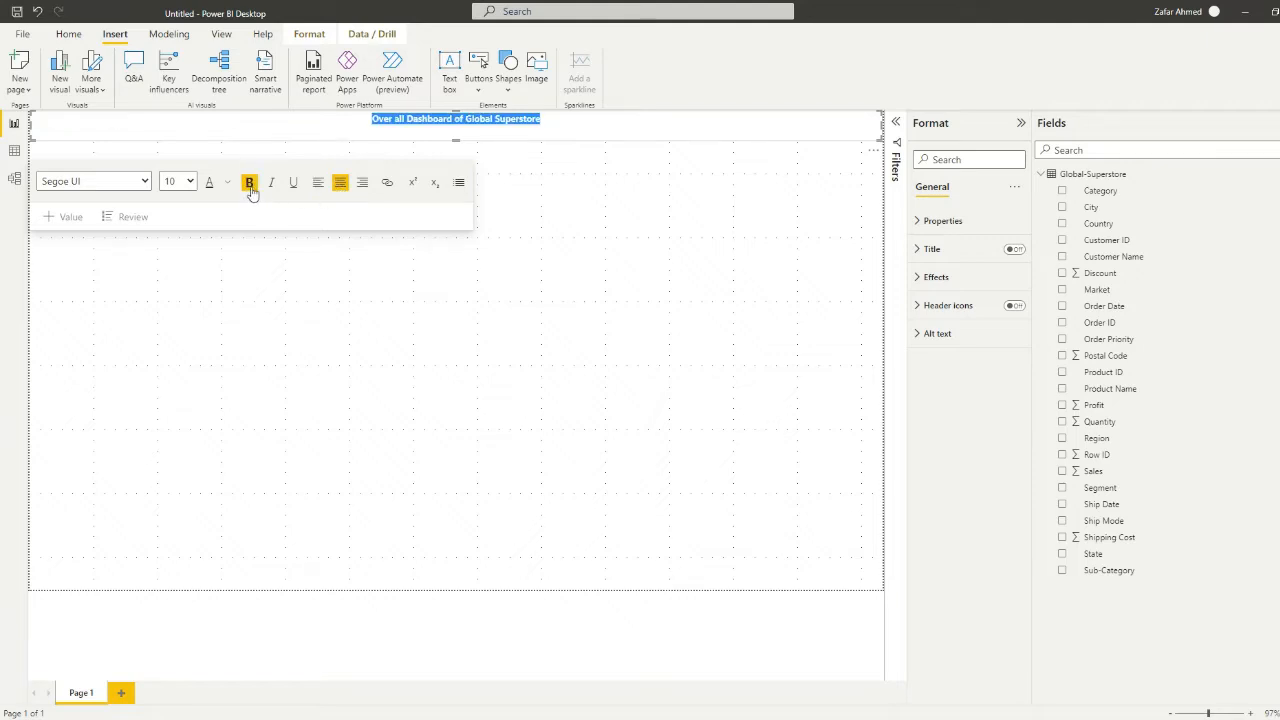
left_click(190, 186)
left_click(178, 338)
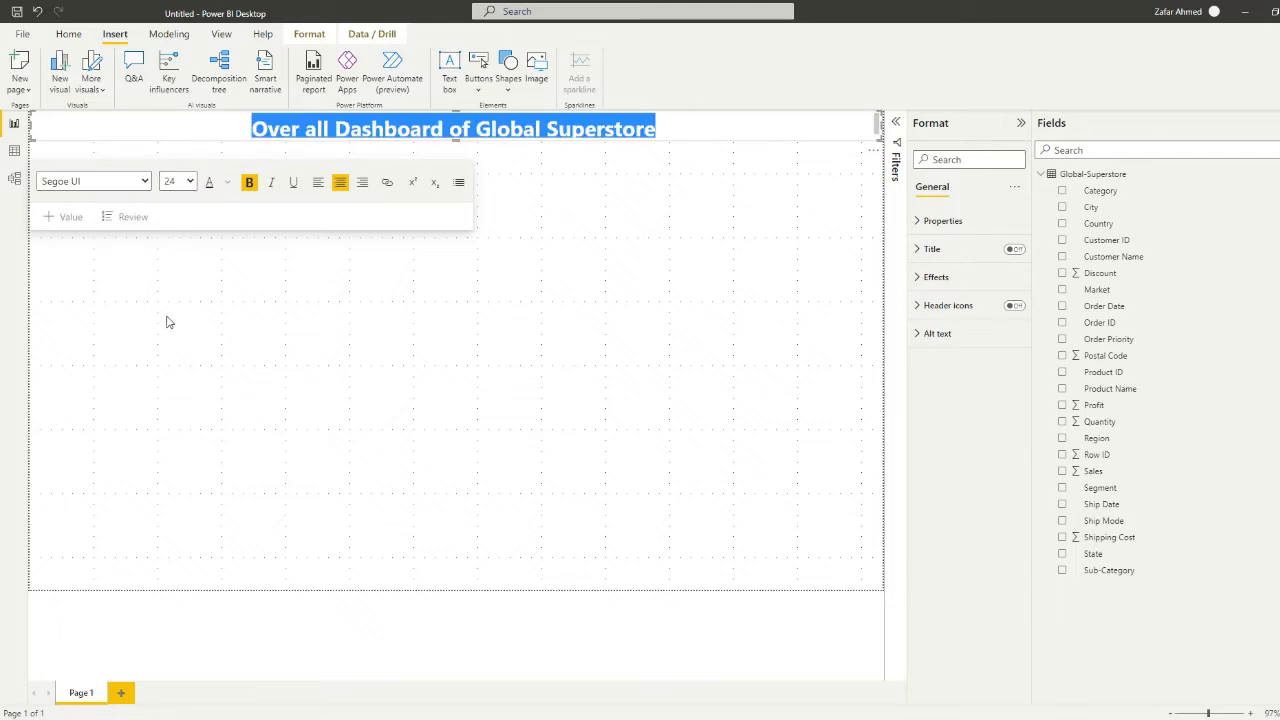
left_click(166, 321)
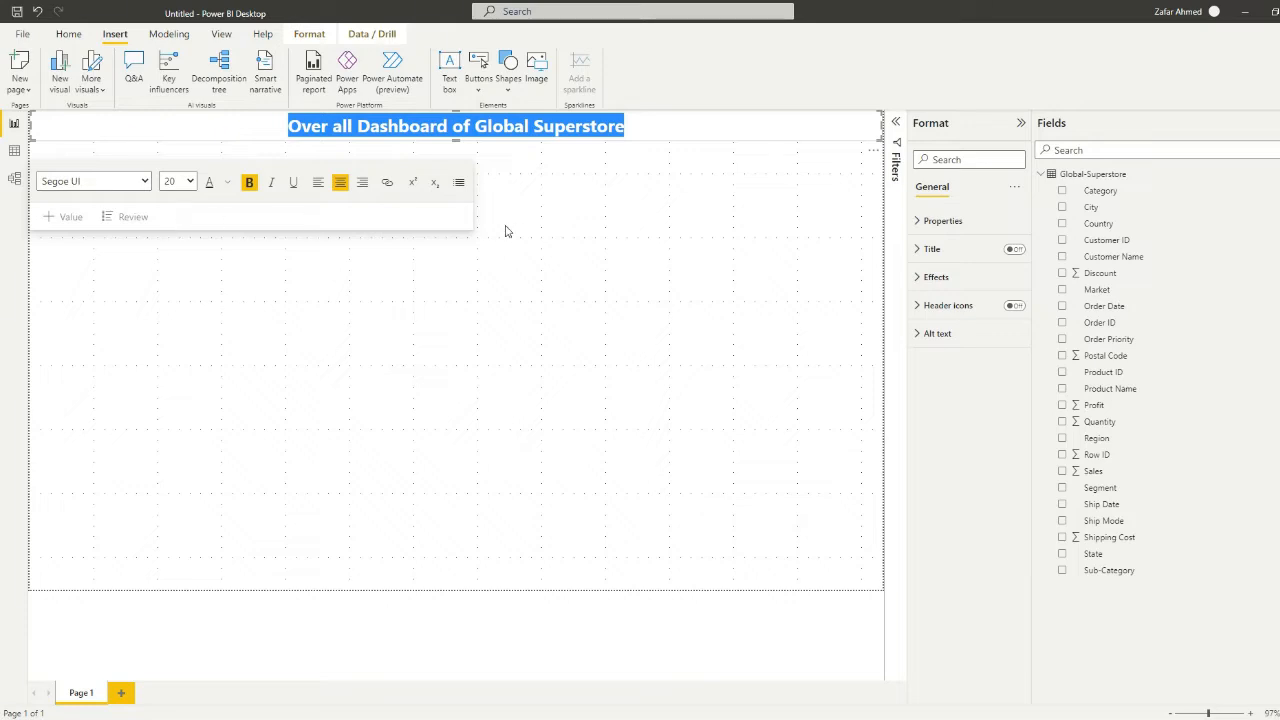
left_click(664, 135)
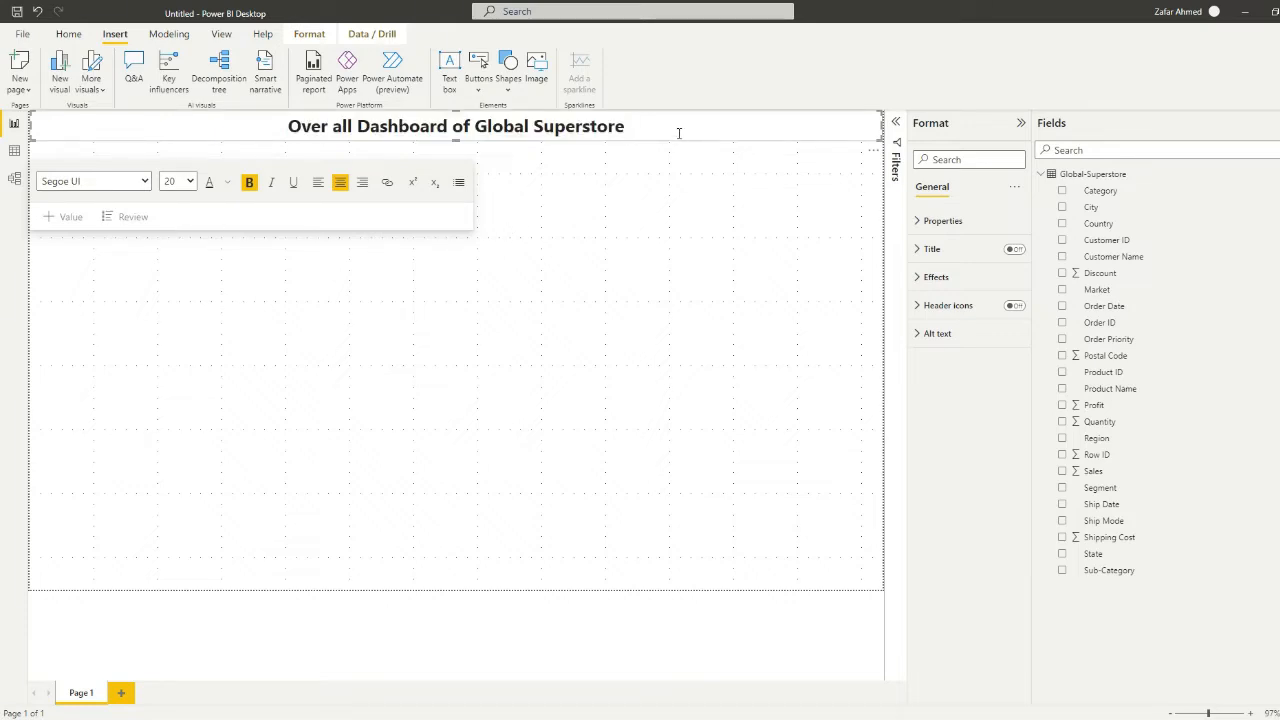
Set the title banner's background color to dark orange
left_click(942, 277)
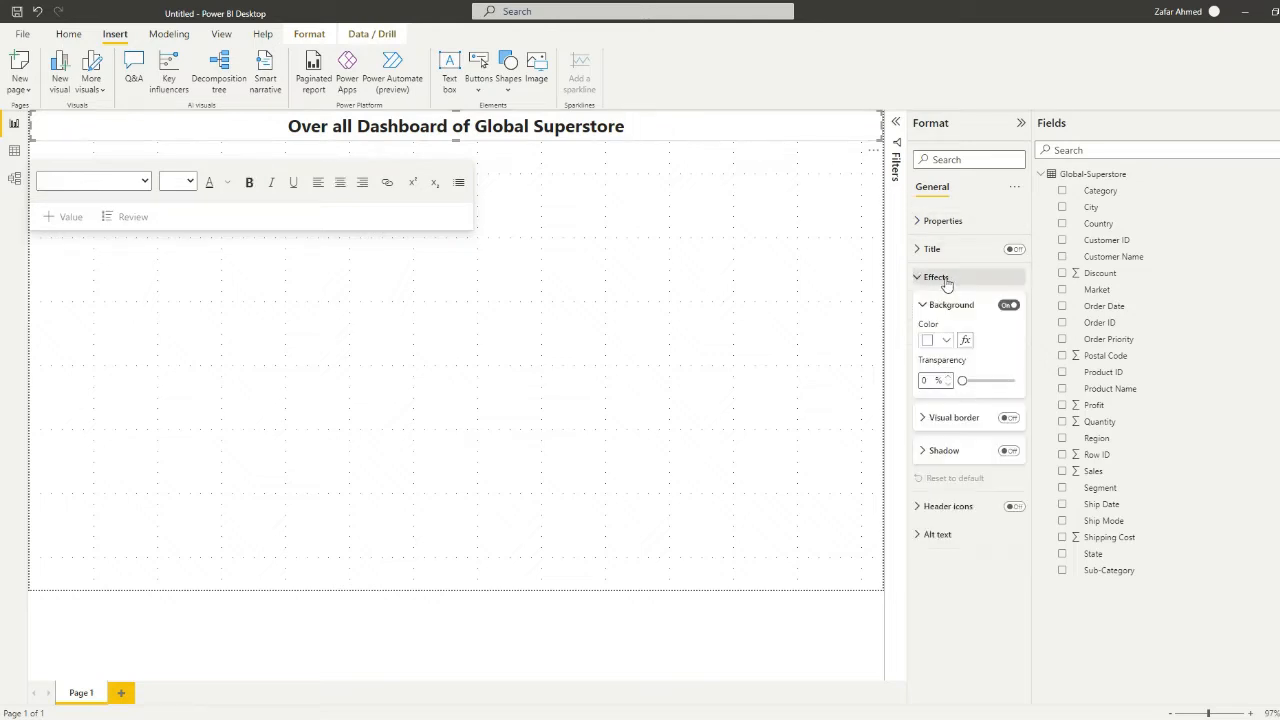
left_click(947, 341)
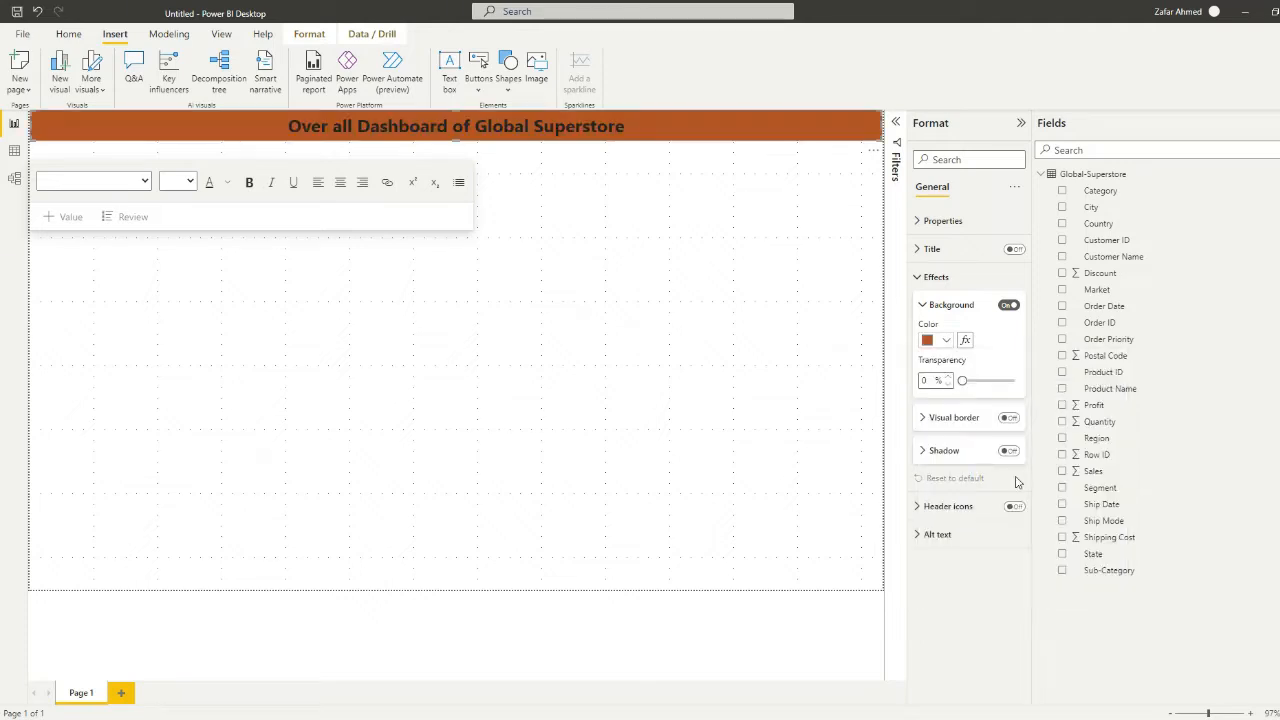
left_click(1013, 476)
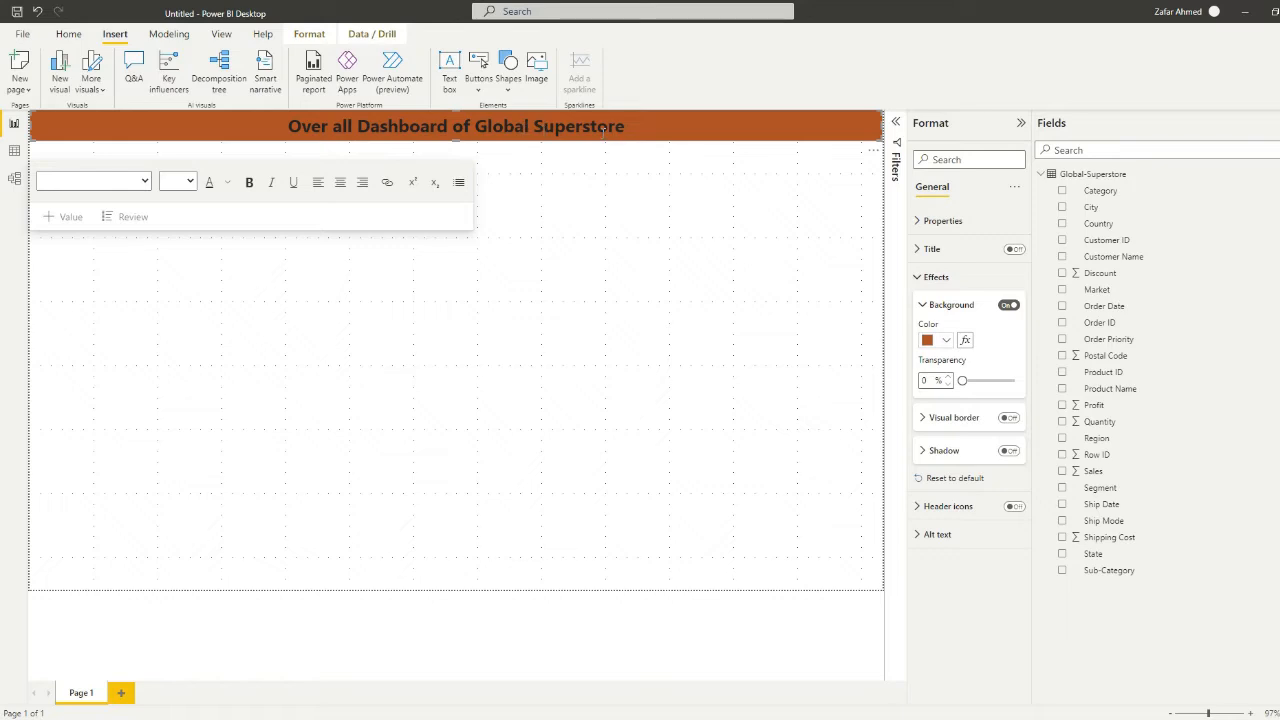
Change the banner title's font color to white
left_click_drag(625, 127, 288, 145)
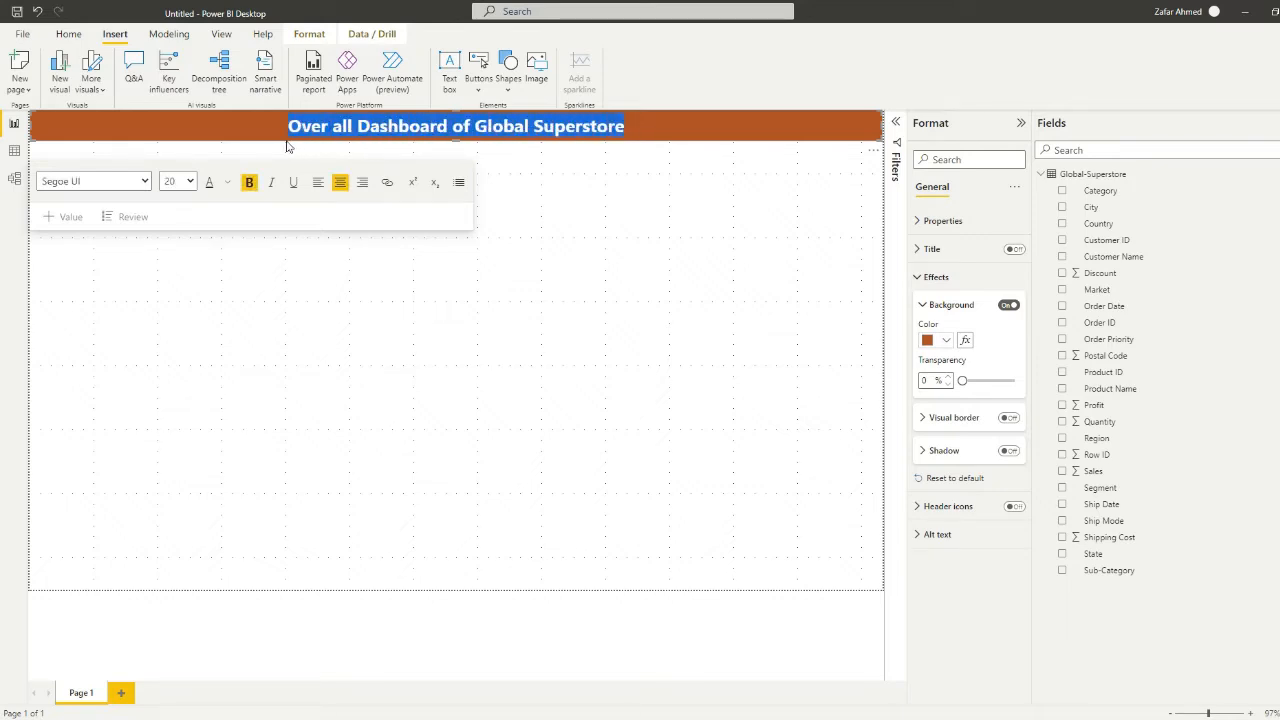
left_click(227, 182)
left_click(243, 233)
left_click(443, 274)
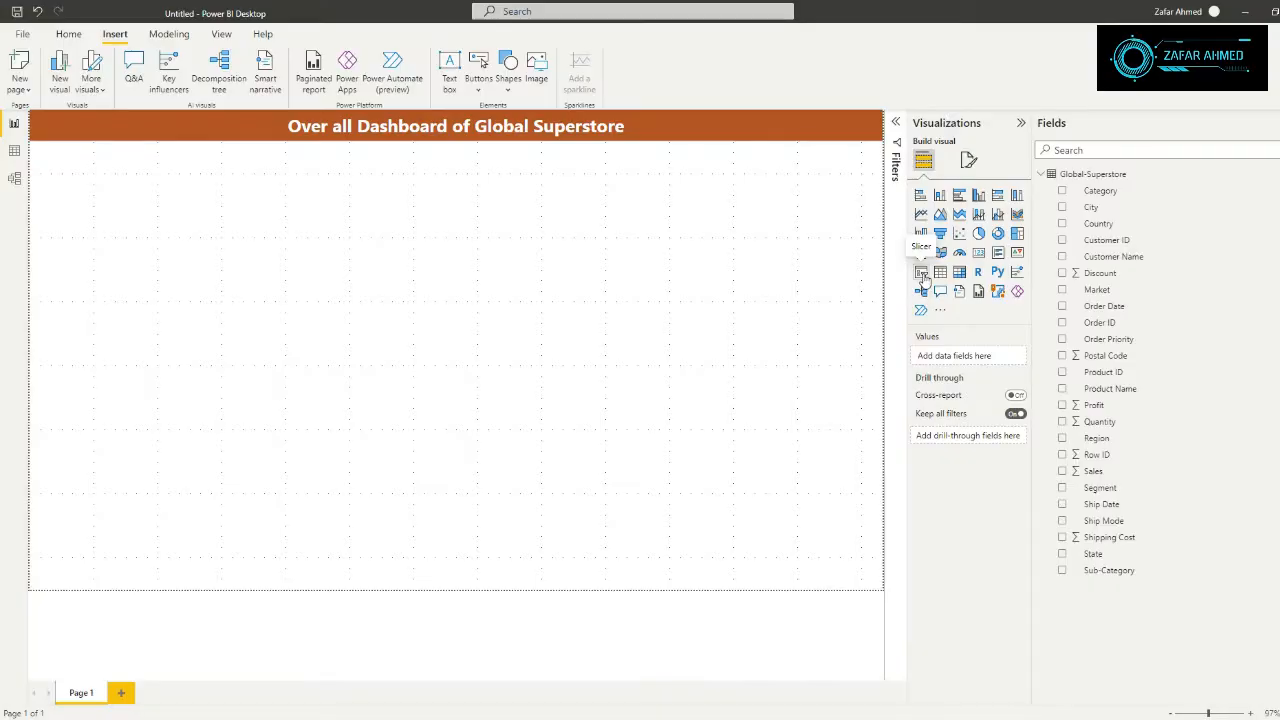
Add a slicer for the Country field and resize it to a compact box on the page
left_click(921, 272)
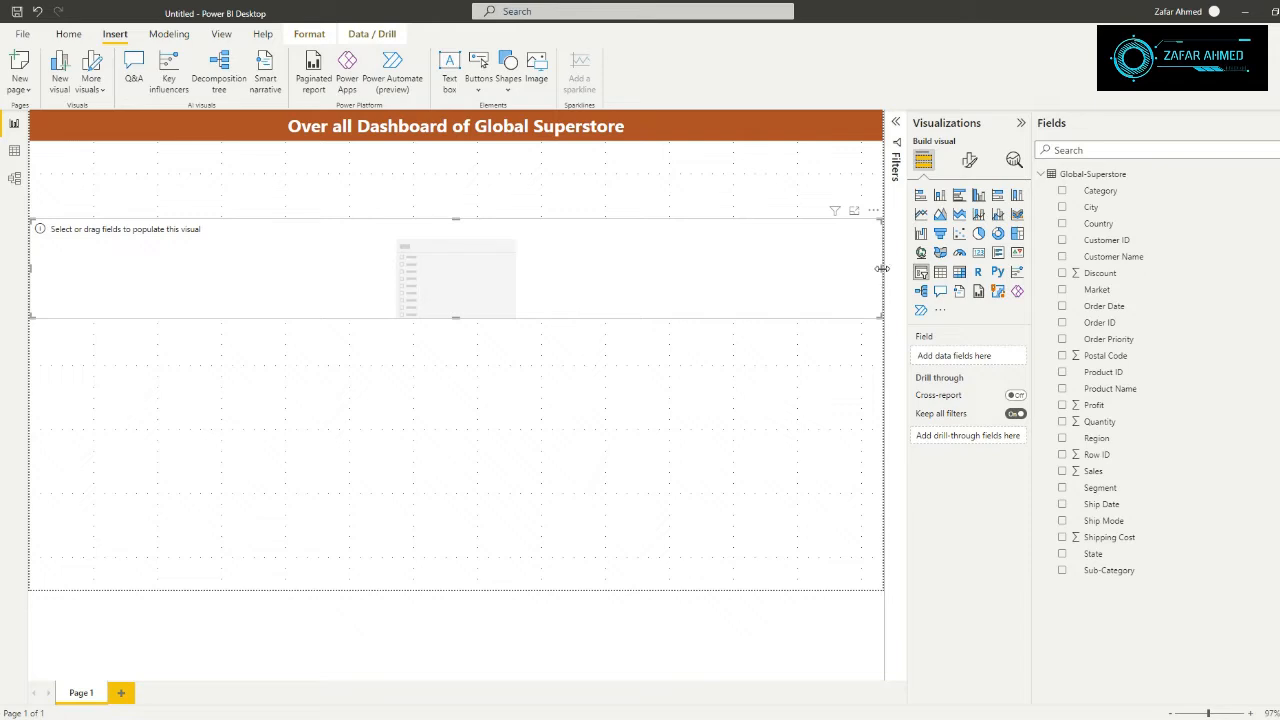
left_click_drag(882, 268, 466, 274)
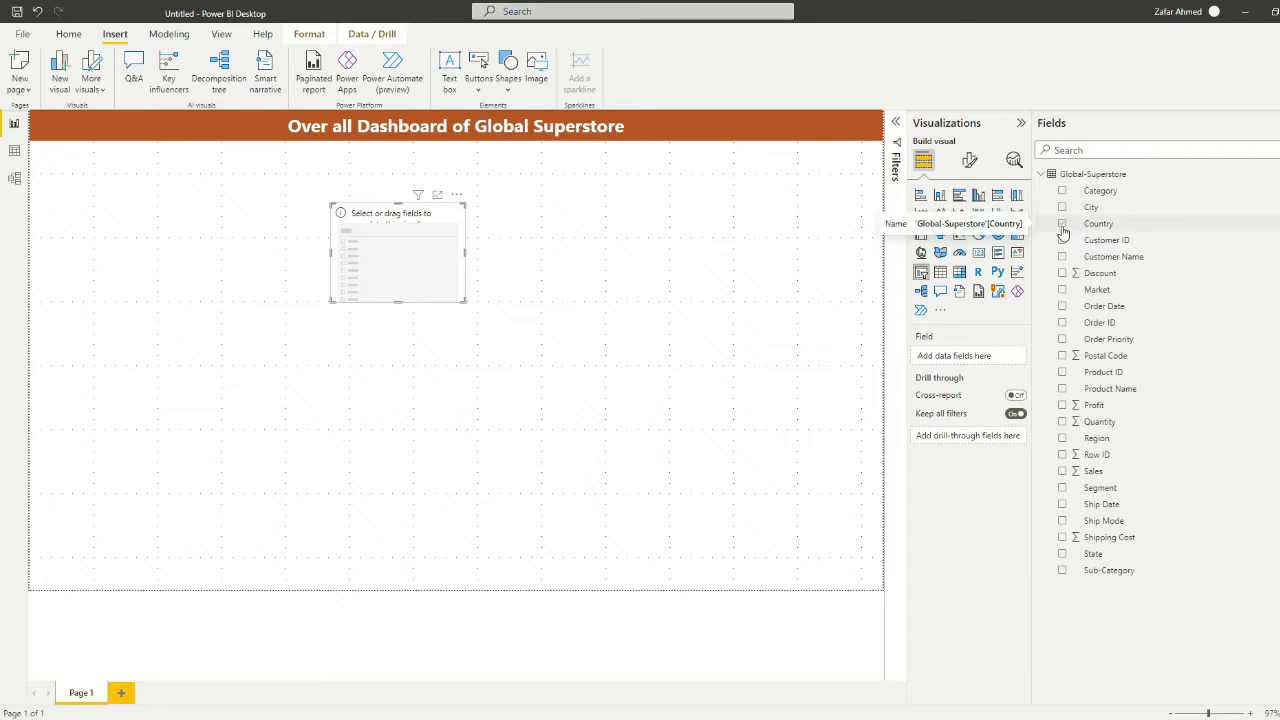
left_click(1062, 226)
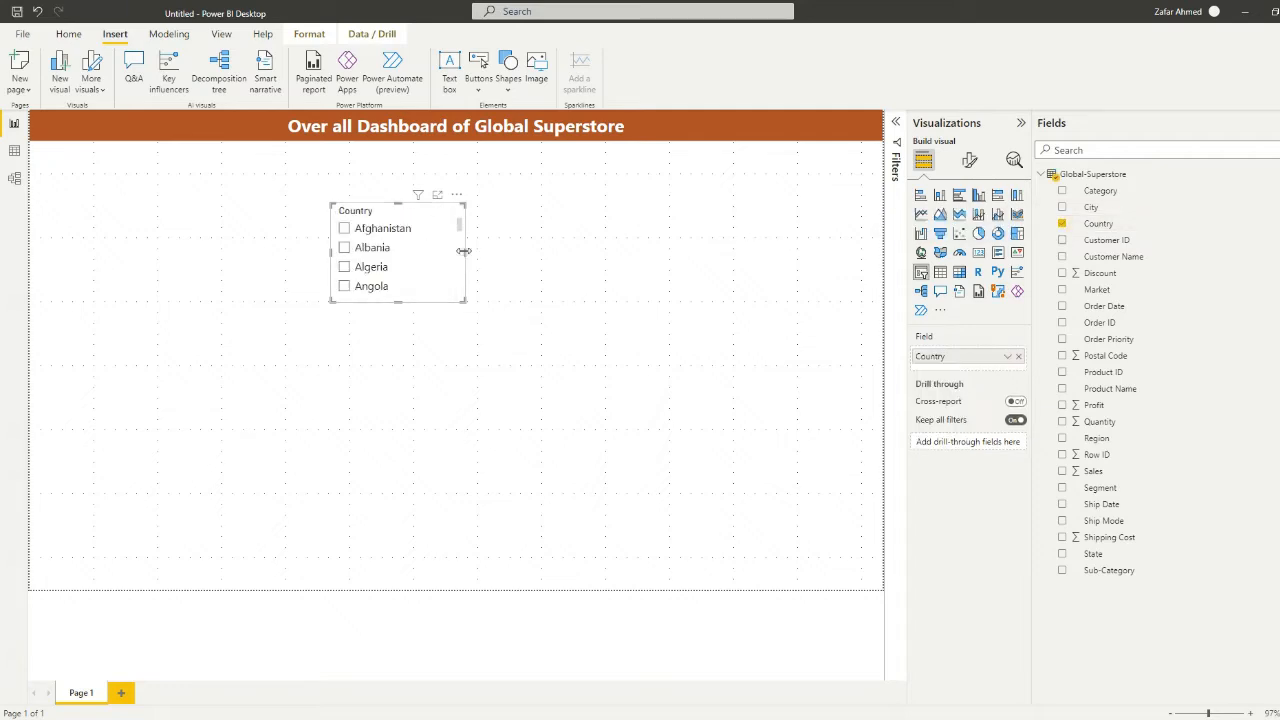
left_click_drag(464, 251, 557, 252)
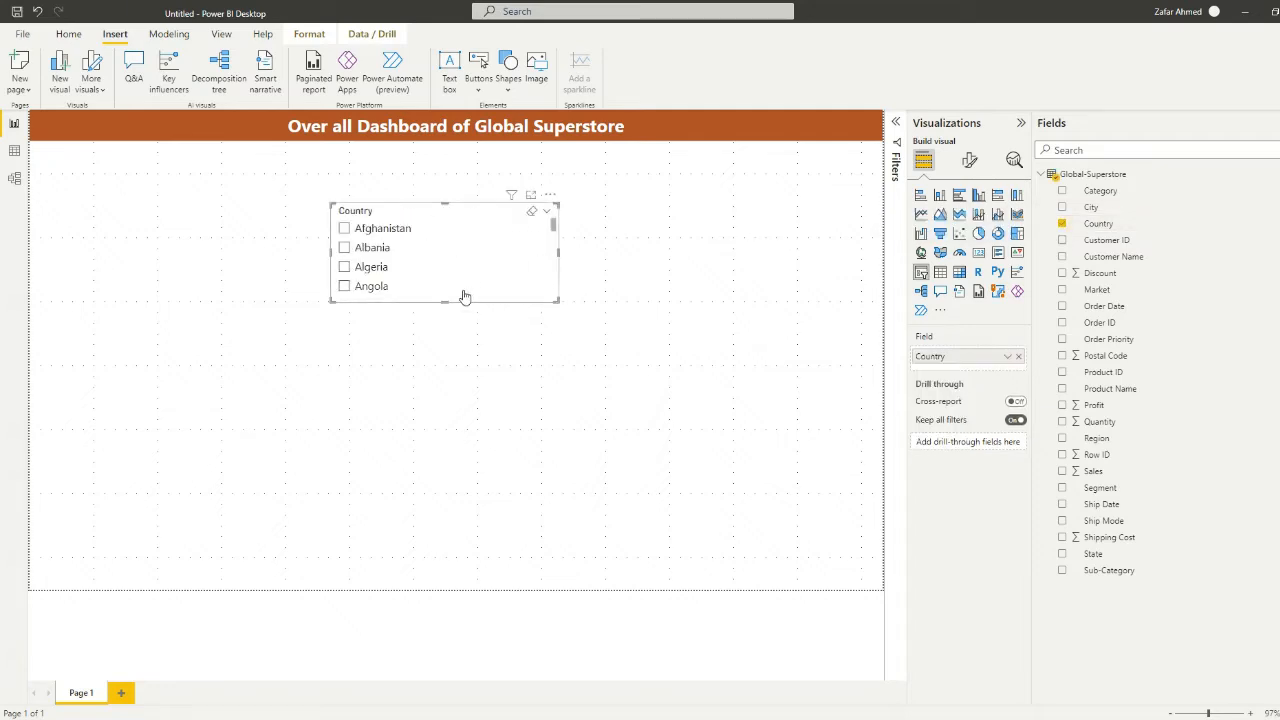
left_click_drag(446, 301, 463, 245)
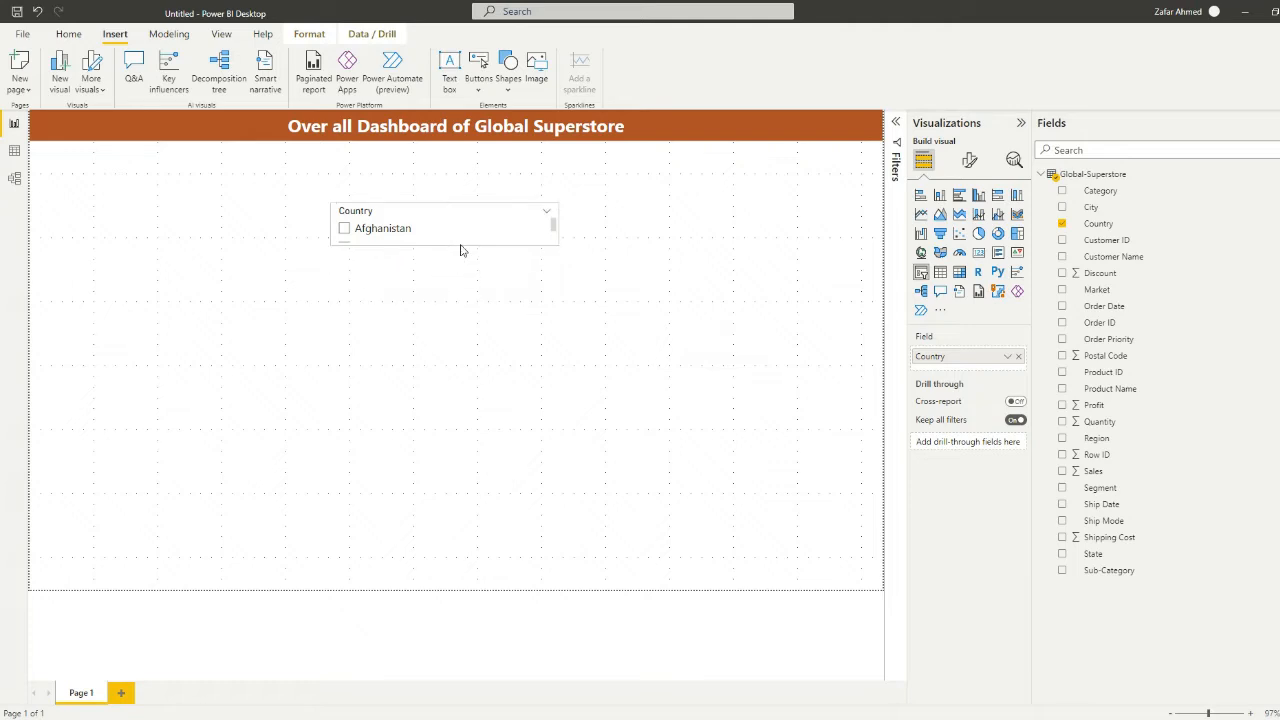
Switch the Country slicer to Dropdown style, fit its height and check its list of countries
left_click(547, 216)
left_click(567, 251)
left_click_drag(444, 246, 446, 251)
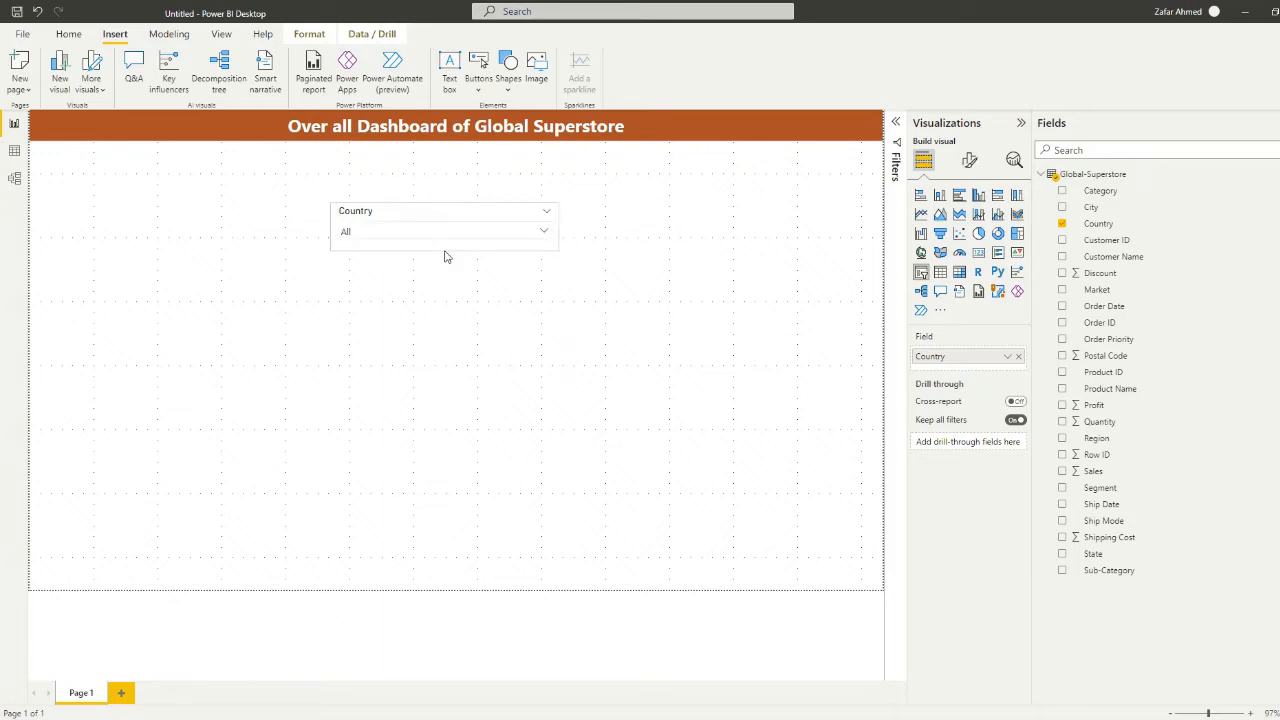
left_click(541, 234)
scroll(497, 286, "down", 5)
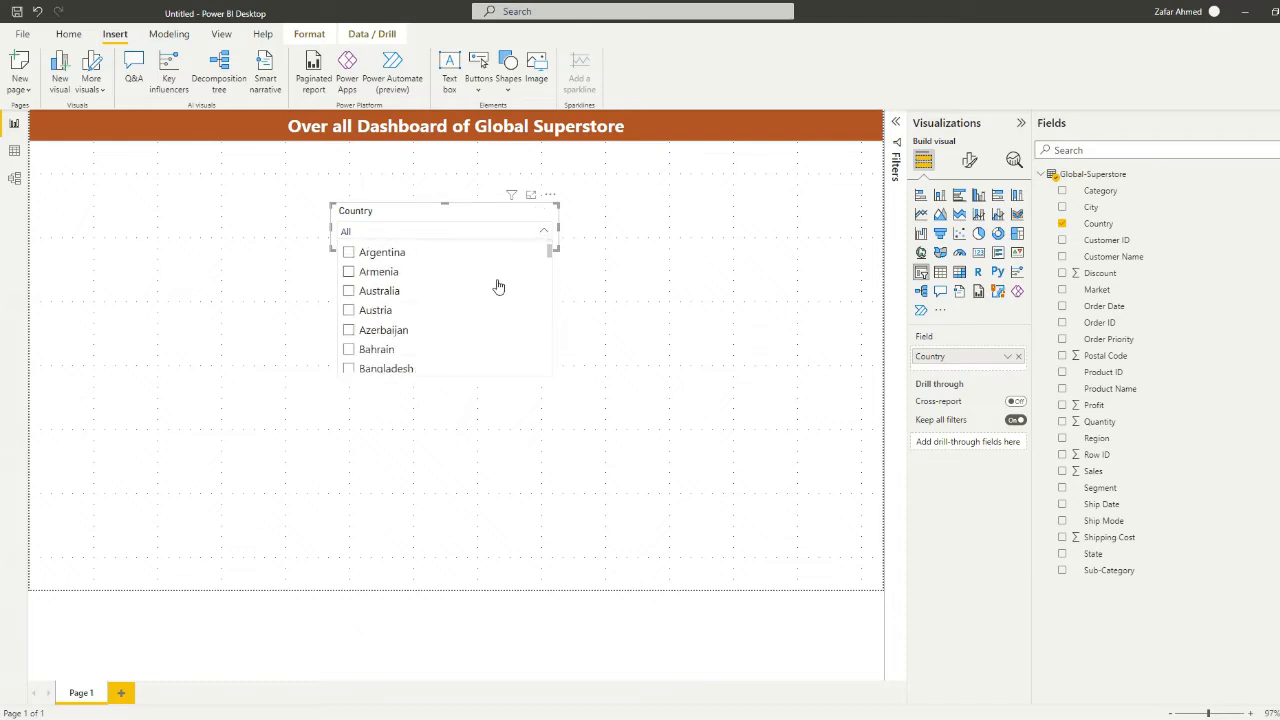
scroll(497, 286, "up", 5)
left_click(582, 272)
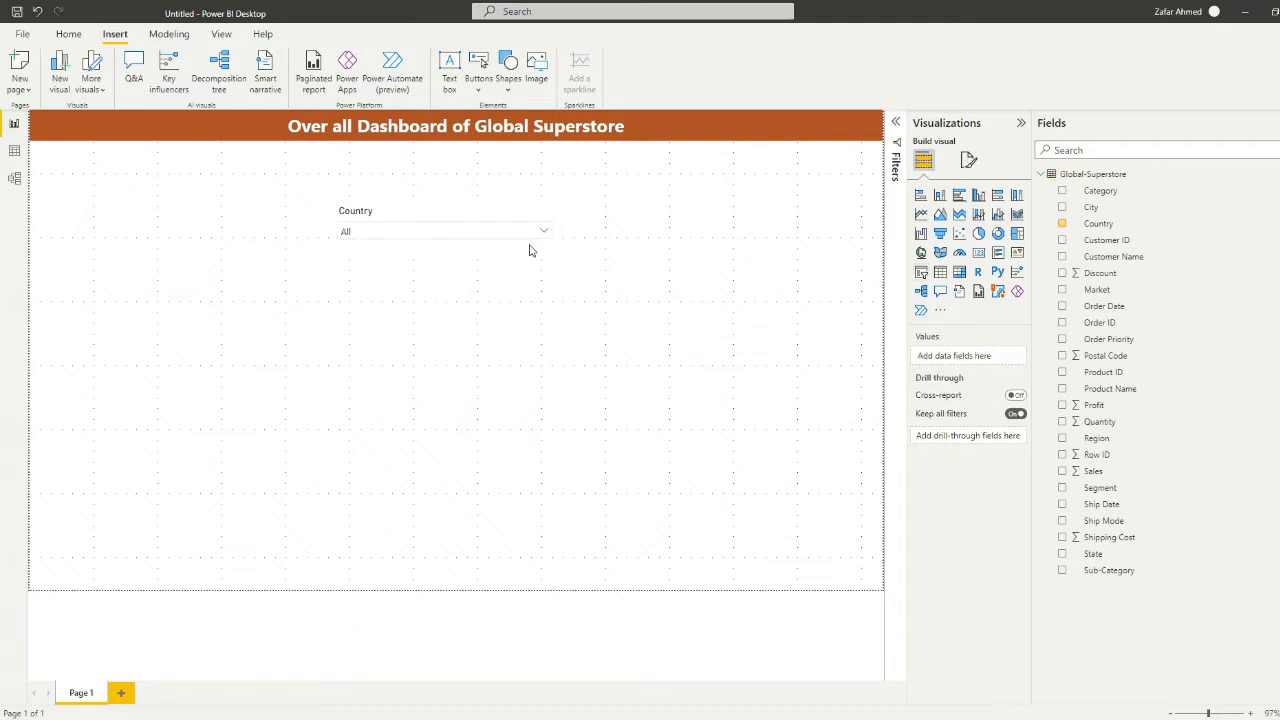
Narrow the Country slicer and place it directly under the title banner at the page's left edge
left_click(457, 209)
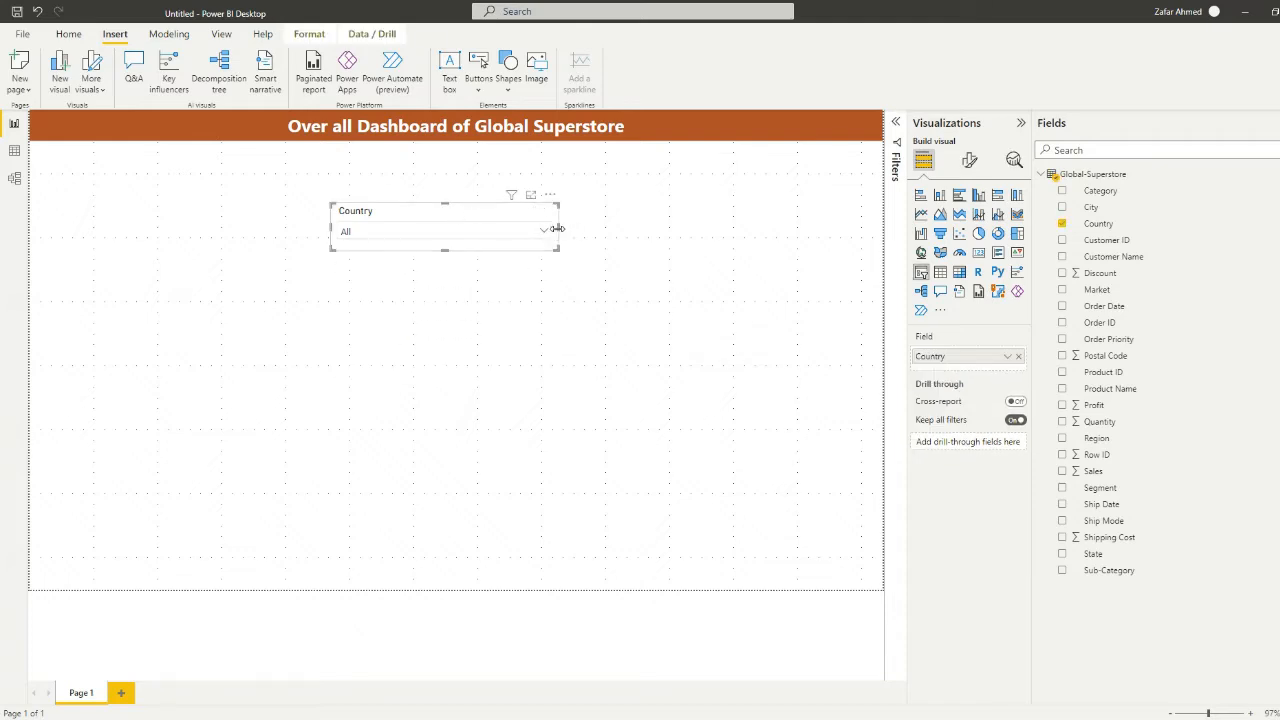
left_click_drag(557, 229, 171, 193)
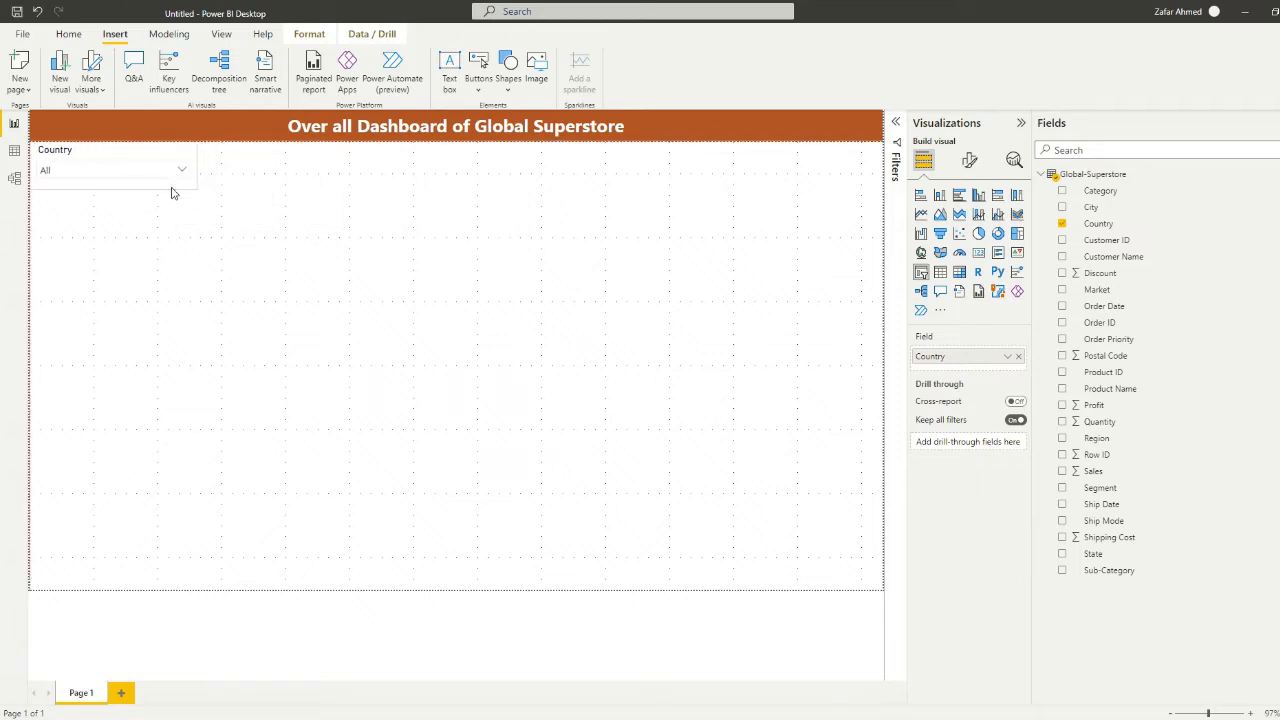
left_click(480, 229)
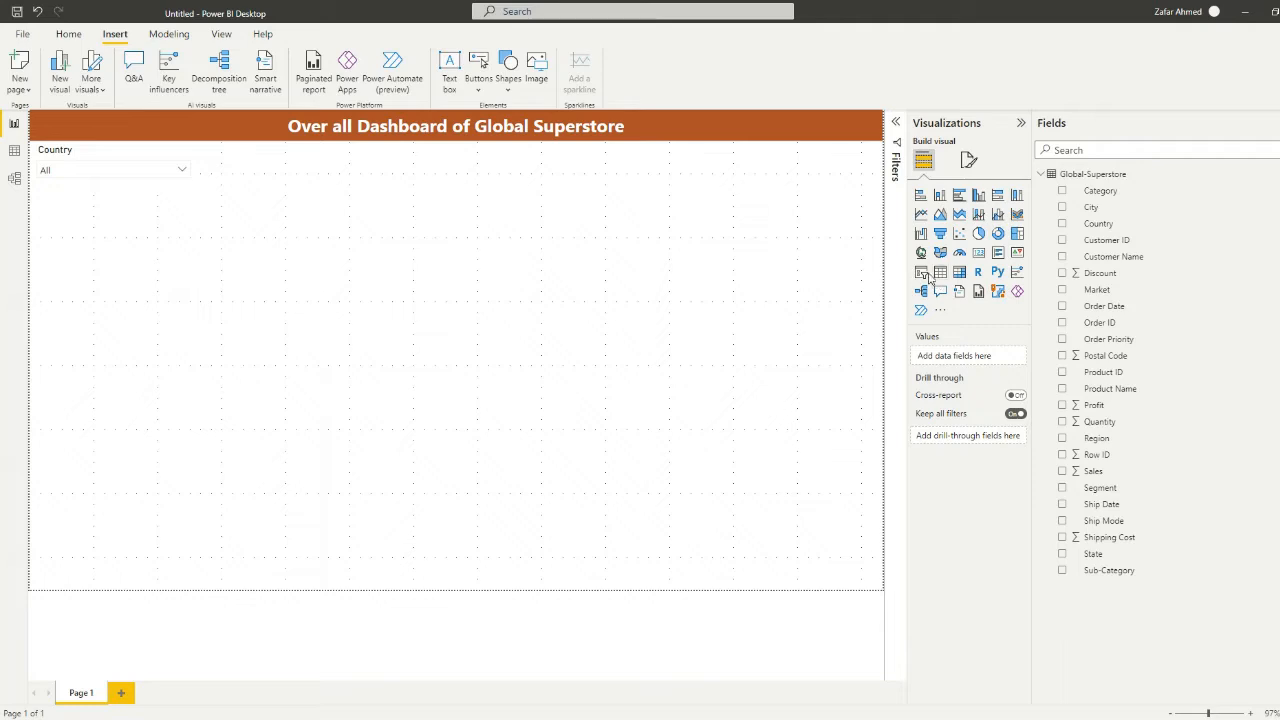
Add a Region slicer in Dropdown style and fit it directly beside the Country slicer under the banner
left_click(922, 274)
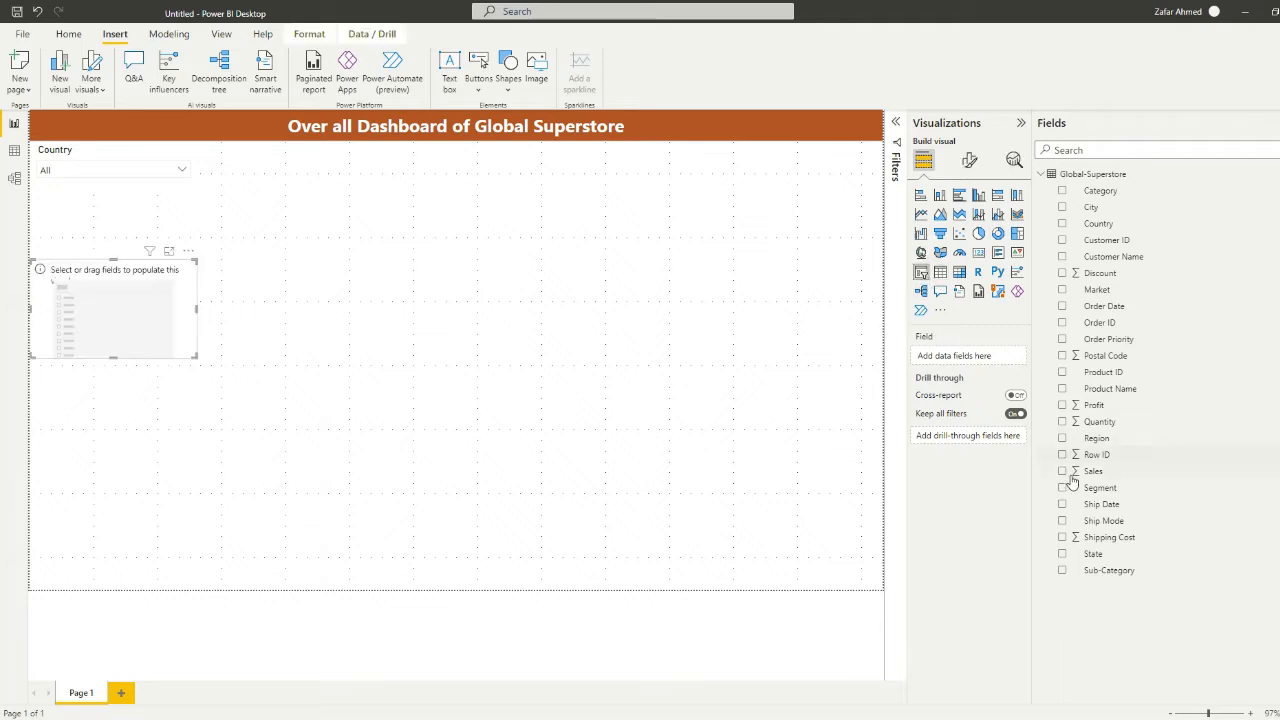
left_click(1063, 440)
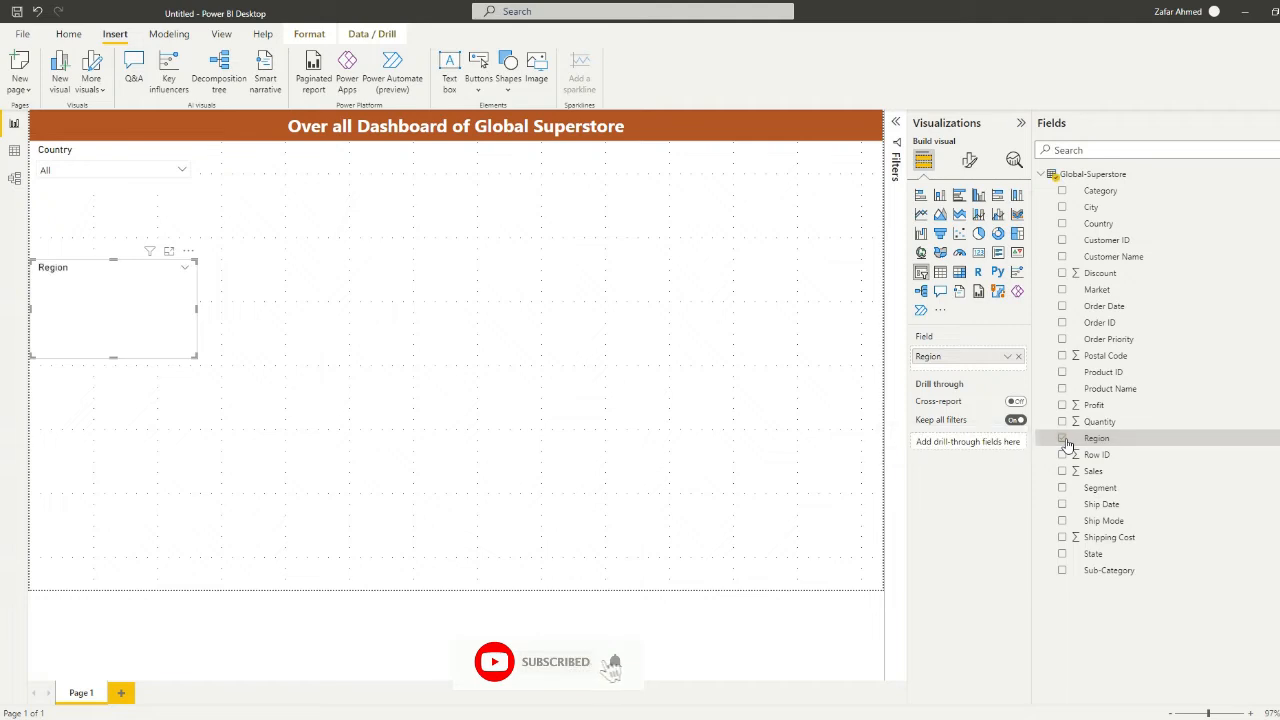
left_click(187, 272)
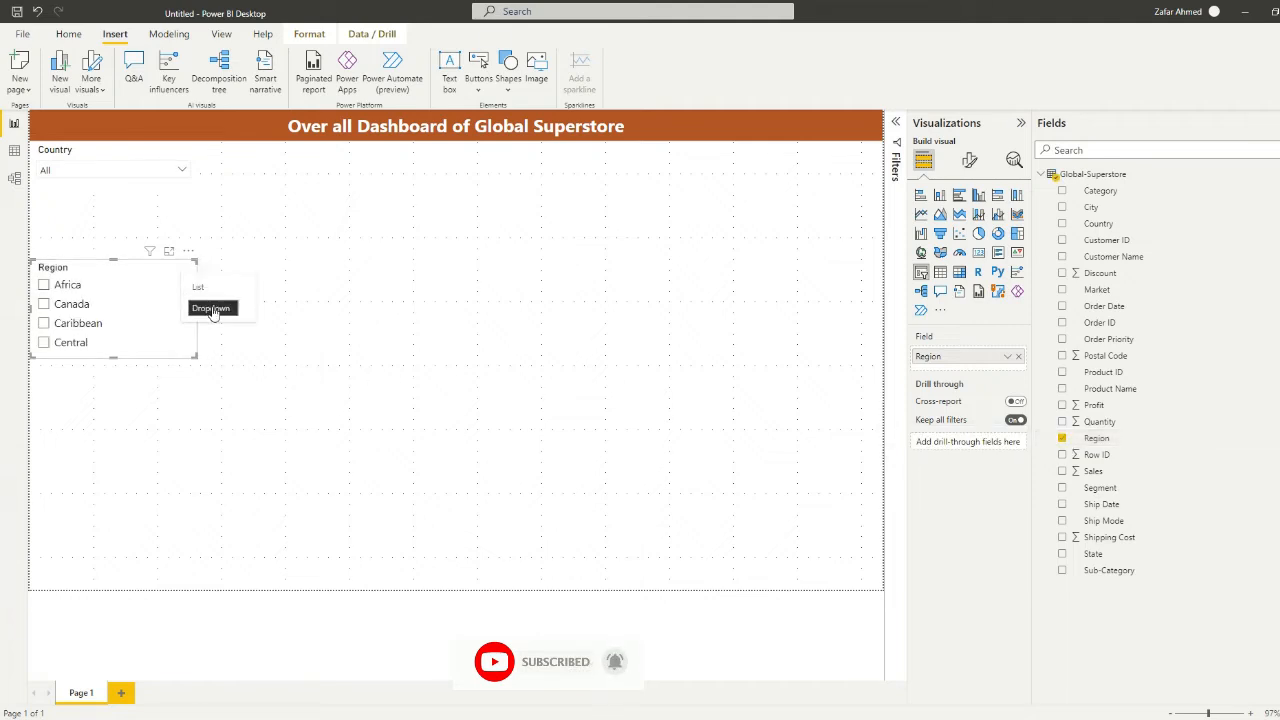
left_click(211, 309)
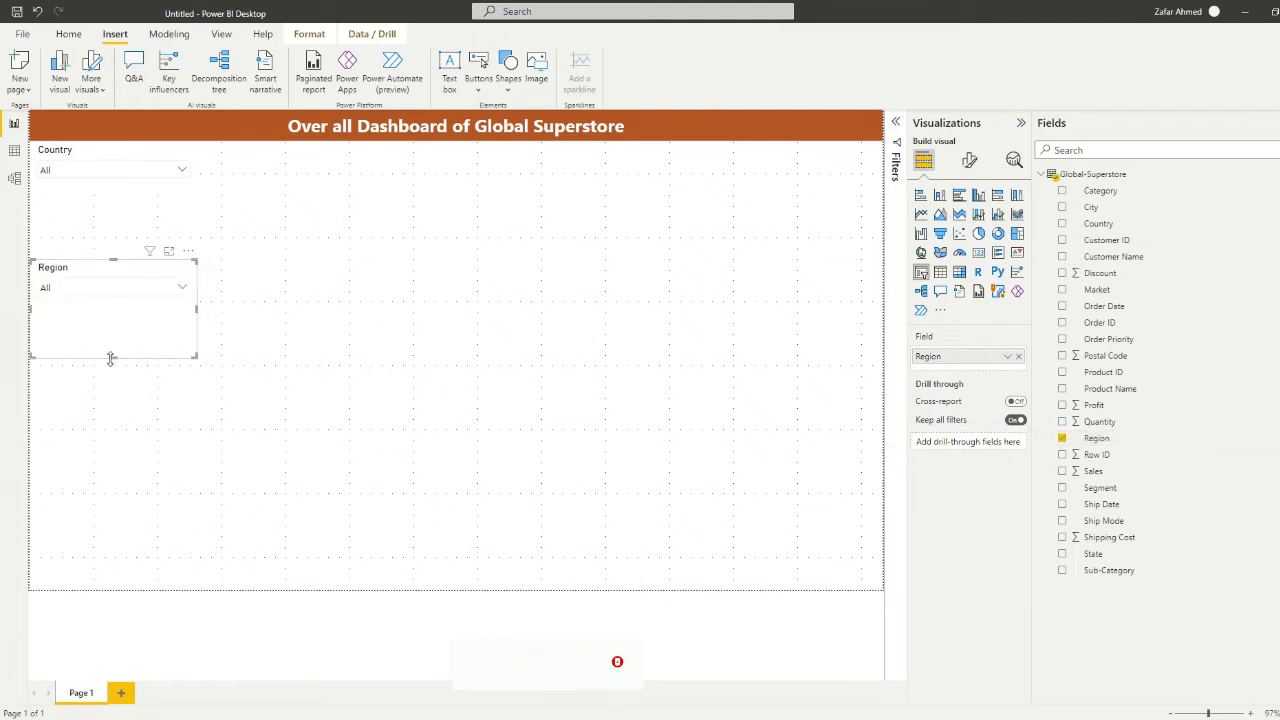
left_click_drag(109, 357, 287, 164)
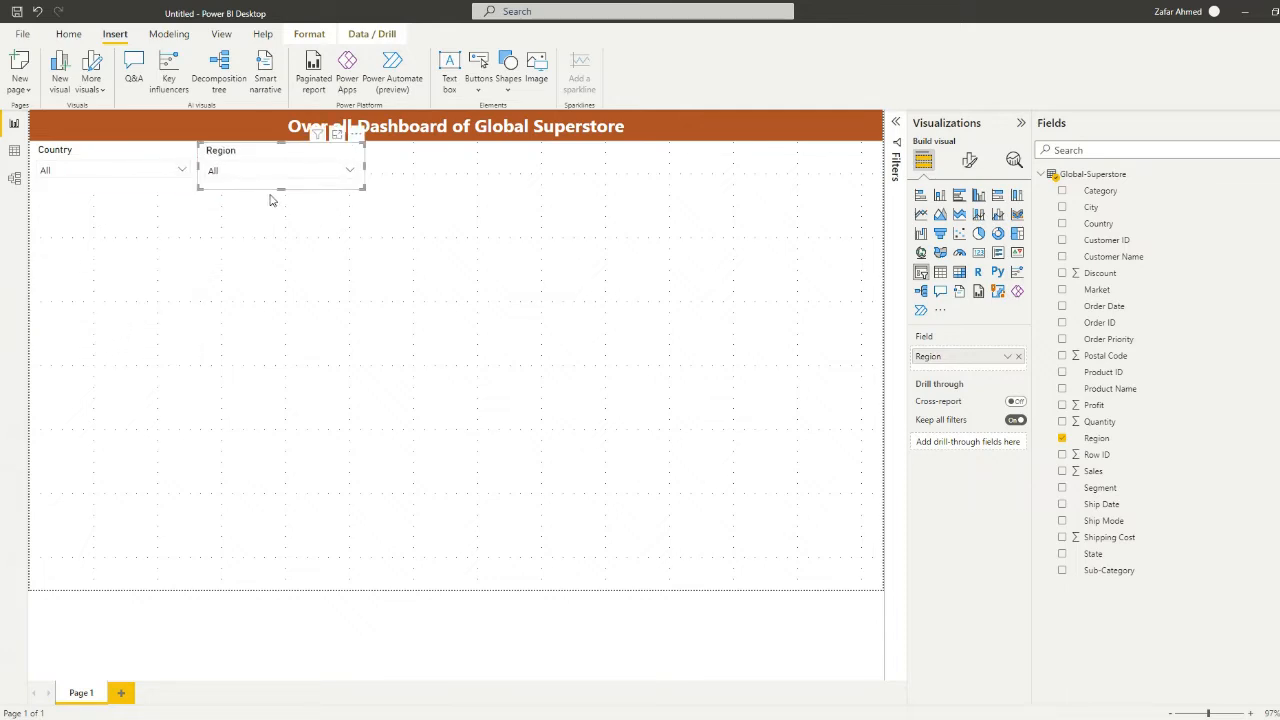
left_click(277, 232)
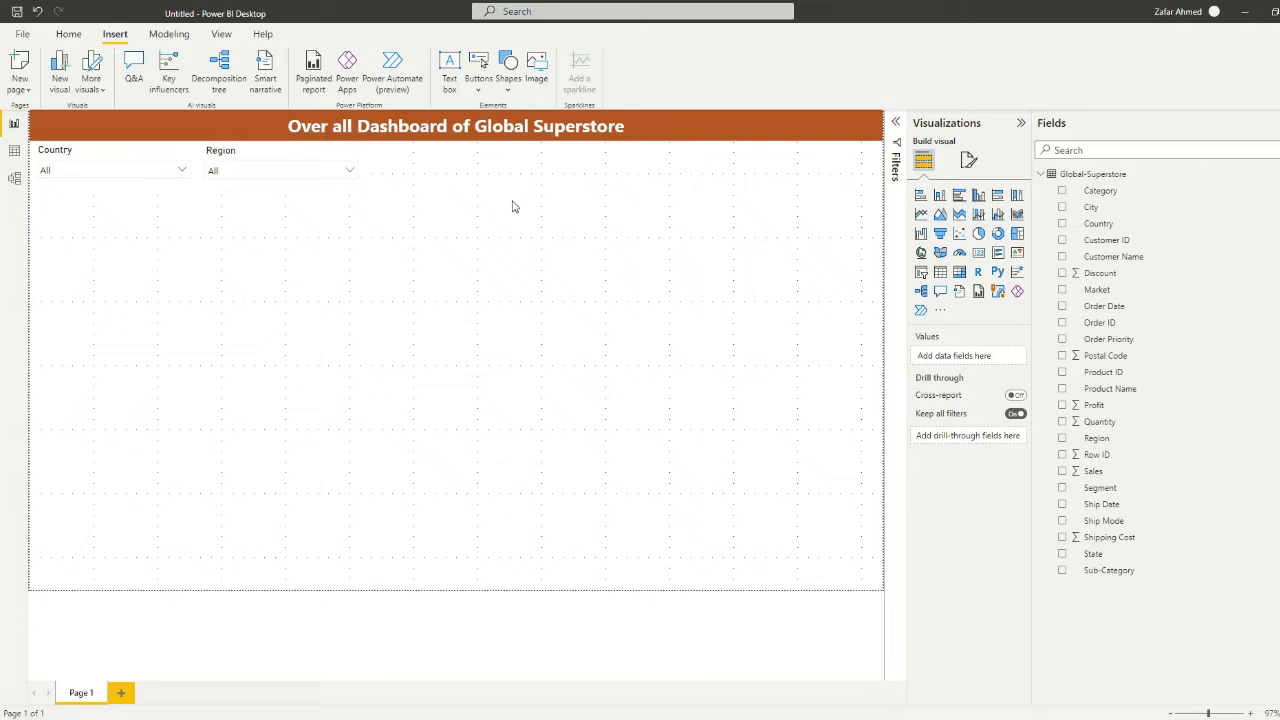
Add a slicer with the Sub-Category and Category fields and enlarge it to show more of its list
left_click(921, 271)
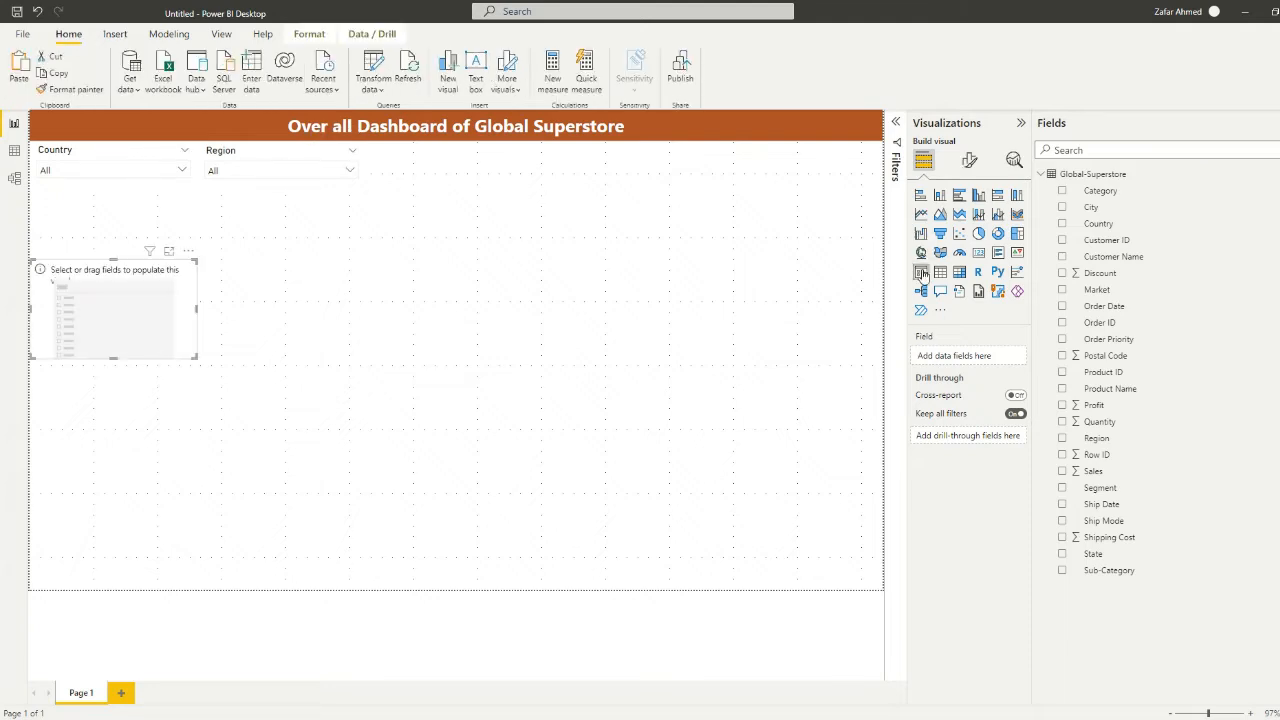
left_click(1063, 571)
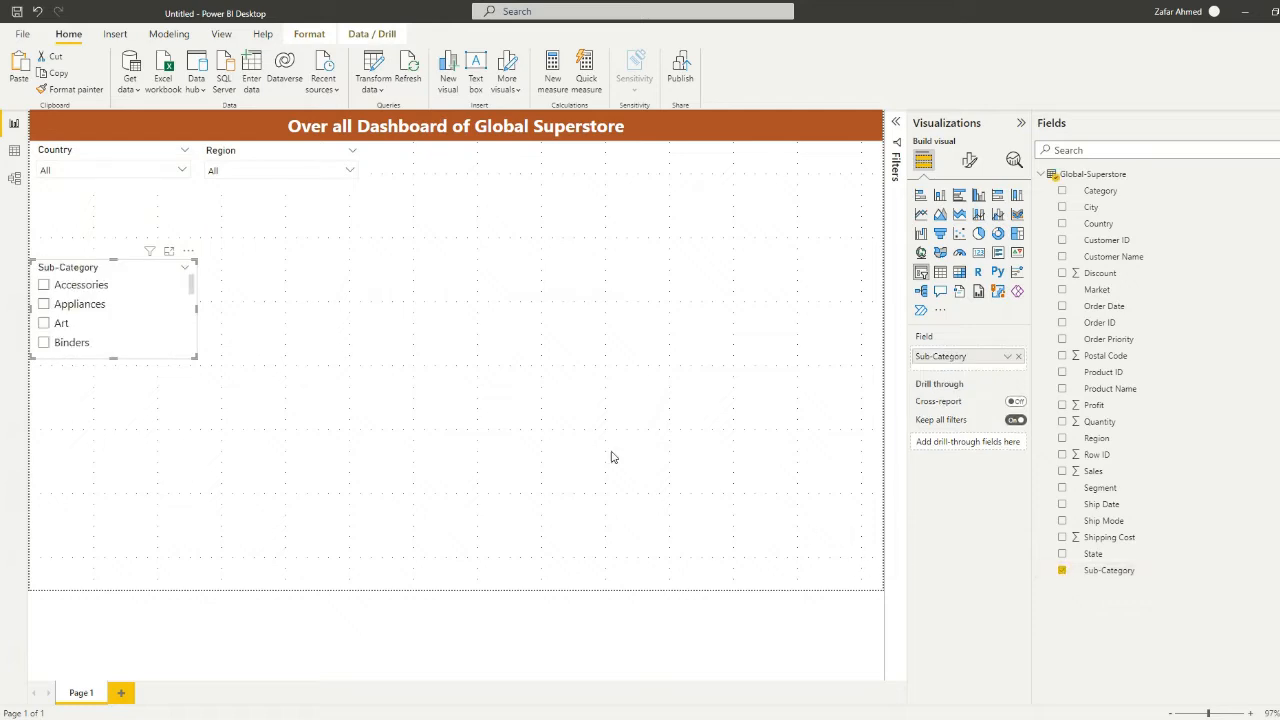
left_click(1062, 190)
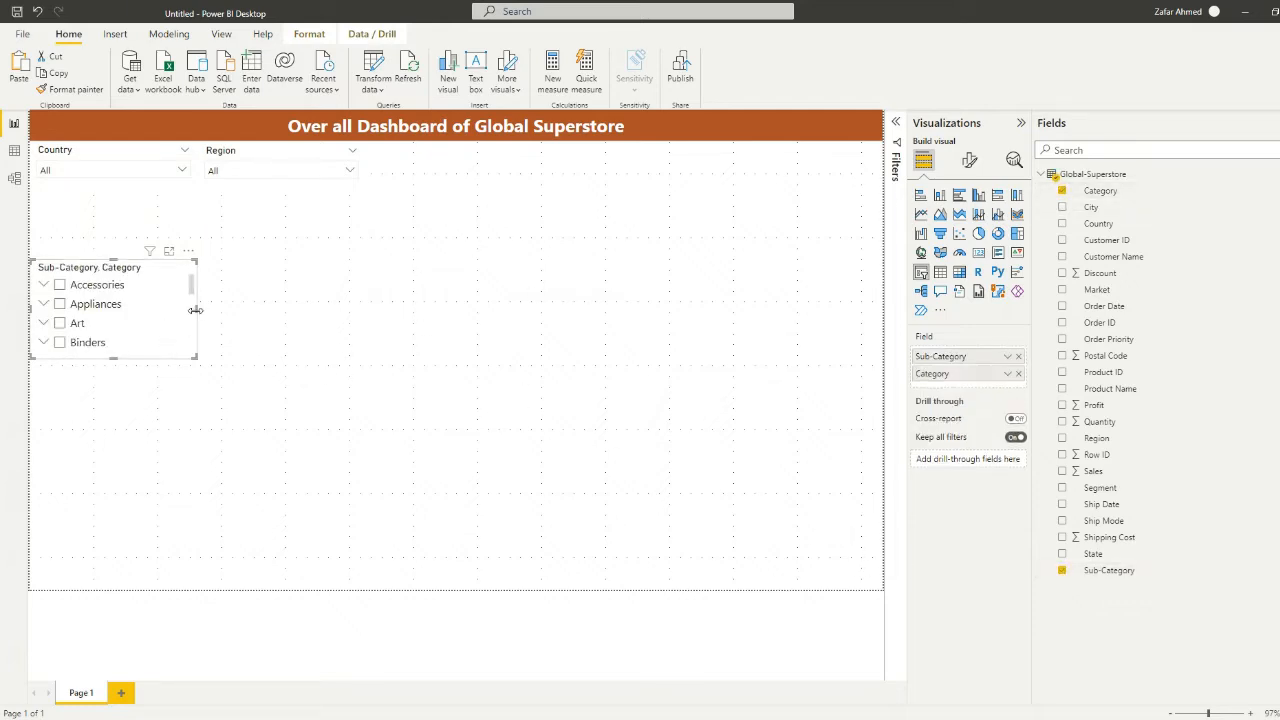
left_click_drag(195, 310, 455, 314)
left_click_drag(240, 357, 232, 506)
scroll(334, 385, "down", 3)
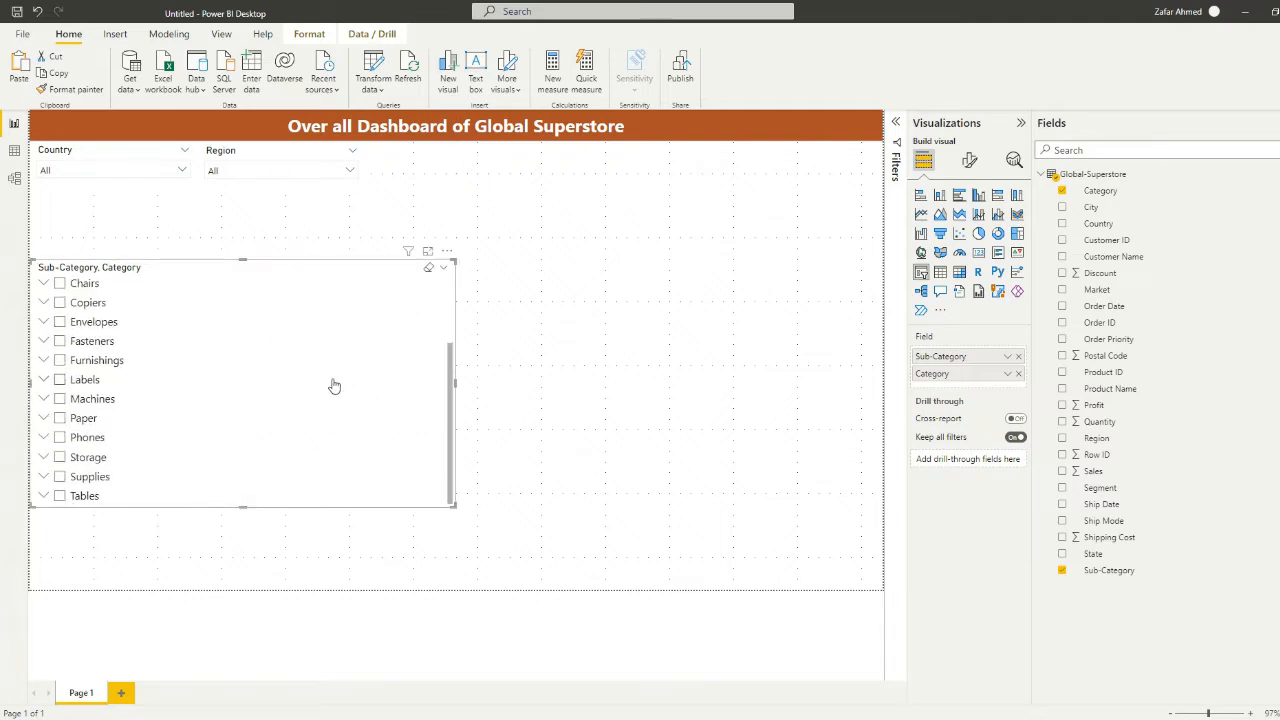
scroll(334, 385, "up", 3)
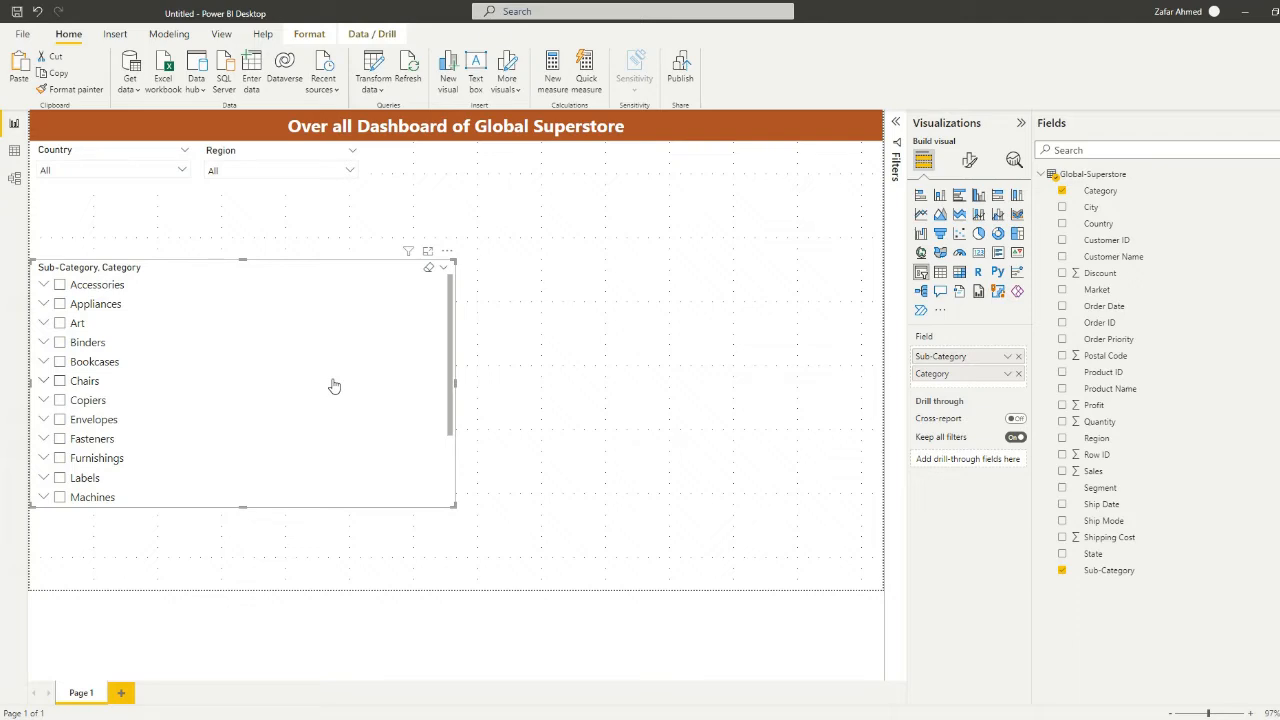
Examine which category sits under each of the first sub-categories in the slicer and test selecting Accessories
left_click(43, 286)
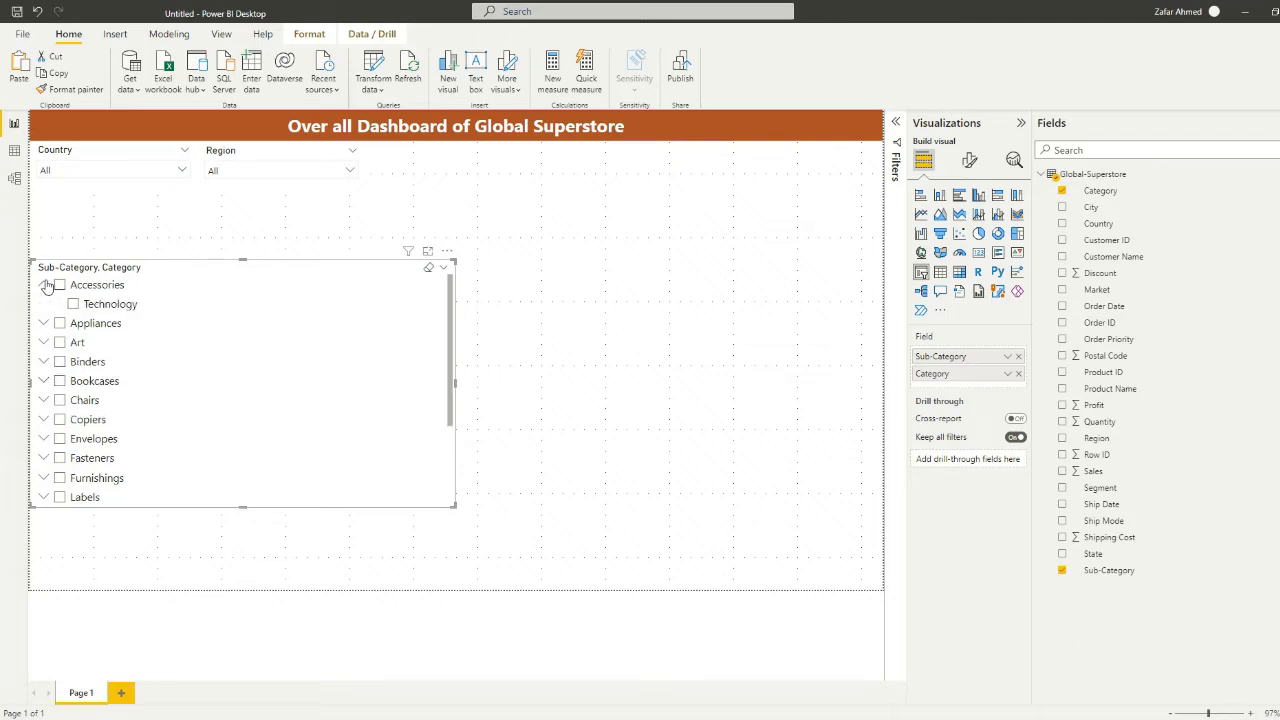
left_click(59, 285)
left_click(43, 285)
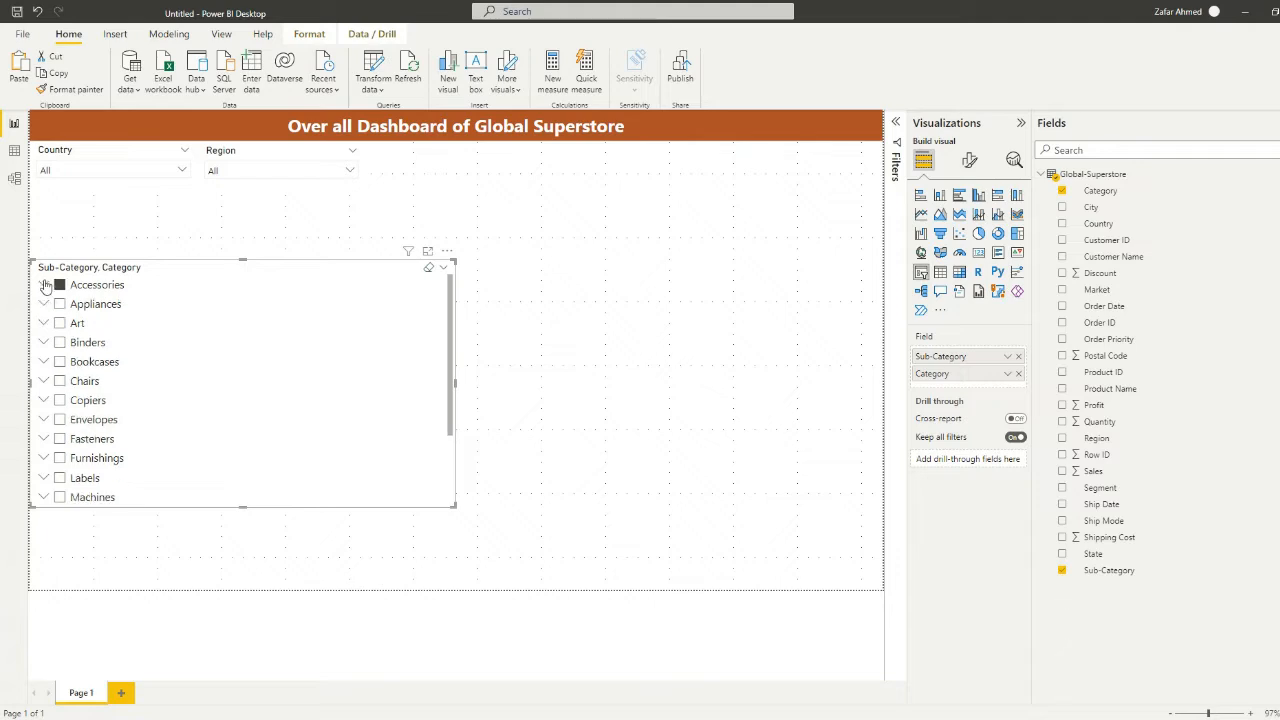
left_click(43, 305)
left_click(43, 305)
left_click(43, 285)
left_click(43, 285)
left_click(43, 324)
left_click(43, 326)
left_click(45, 343)
left_click(45, 343)
left_click(44, 363)
left_click(44, 363)
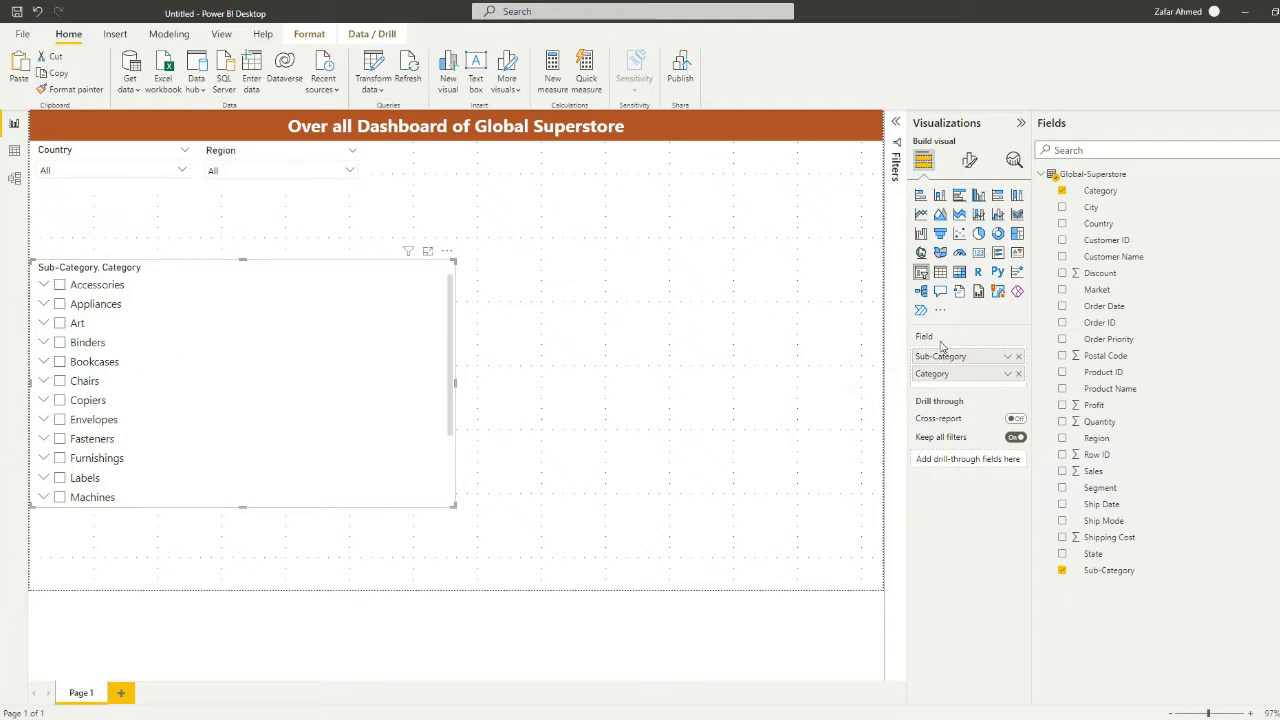
Reorder the slicer's fields so Category comes before Sub-Category, and check the items under Furniture
left_click_drag(950, 378, 950, 358)
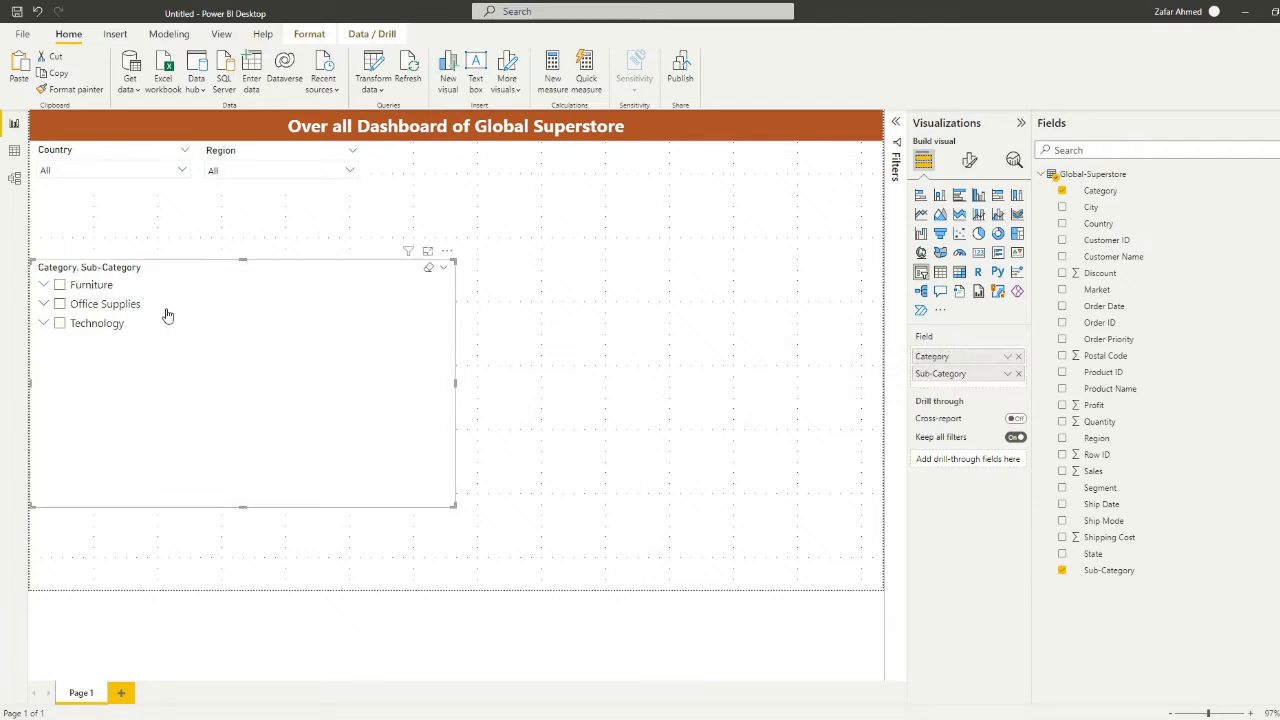
left_click(44, 285)
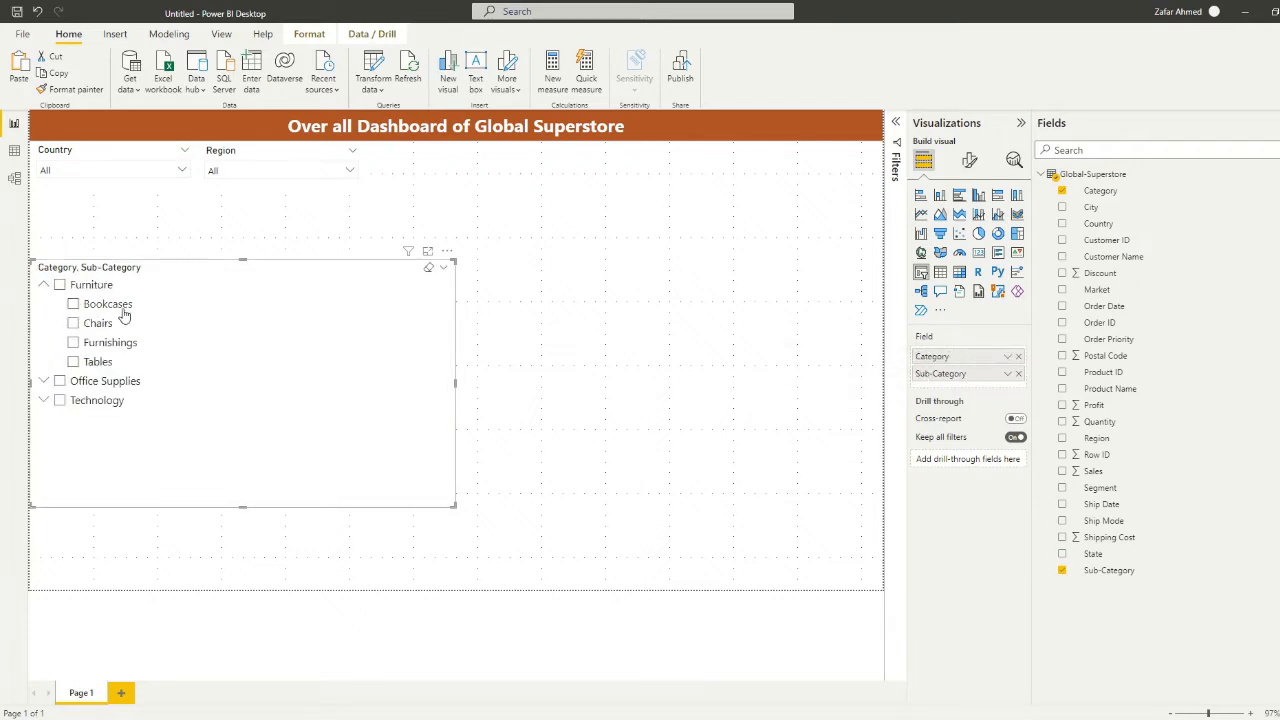
left_click(44, 285)
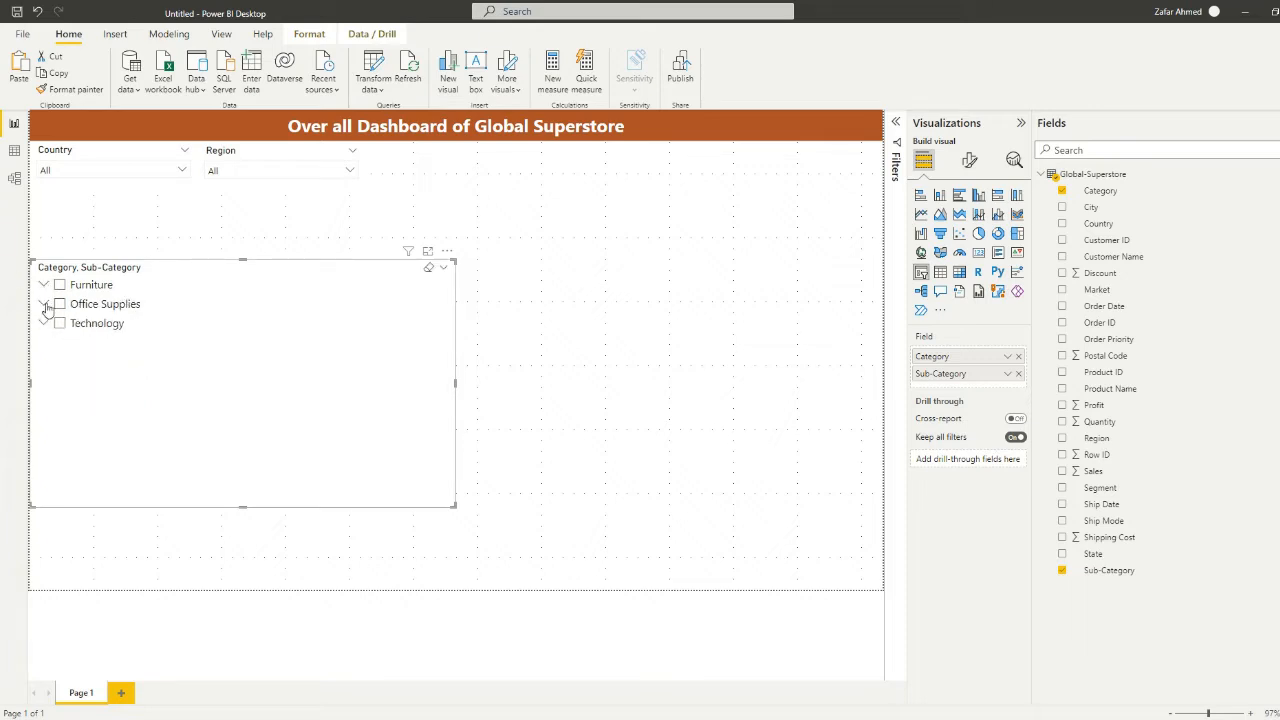
Examine the sub-categories under Office Supplies and Technology, testing how selecting a whole category behaves
left_click(44, 304)
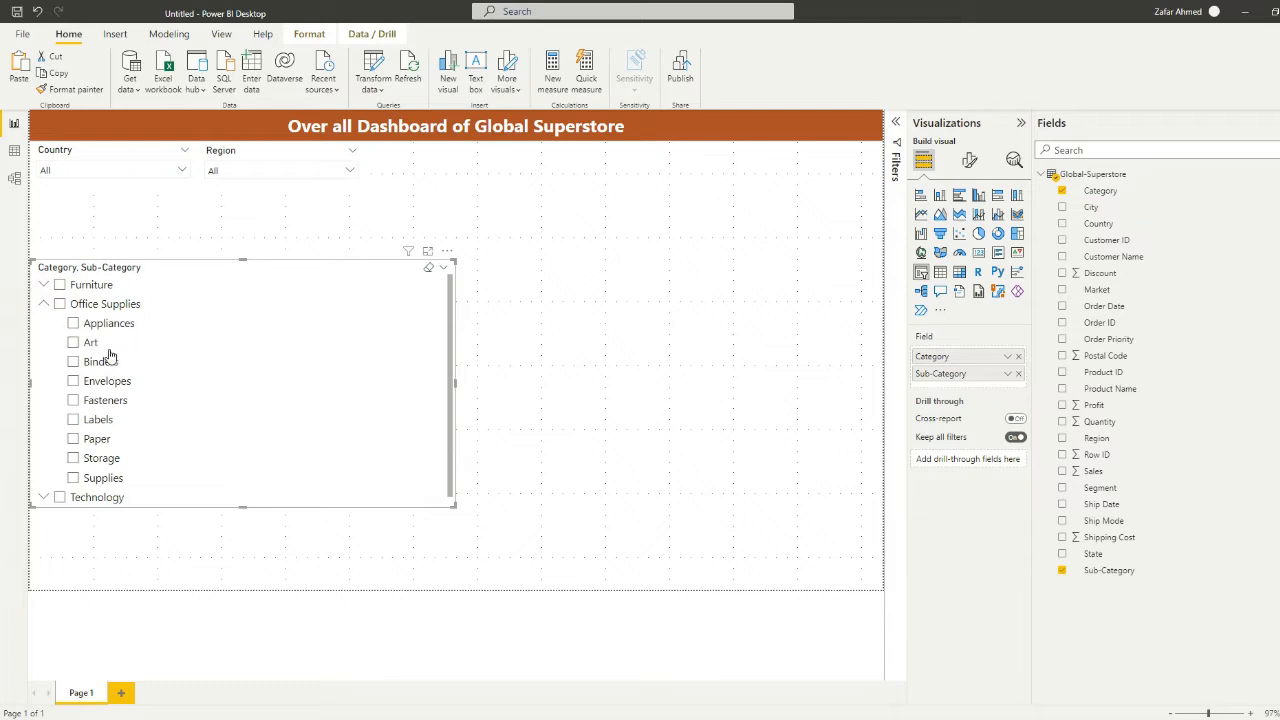
left_click(58, 306)
left_click(57, 308)
left_click(57, 306)
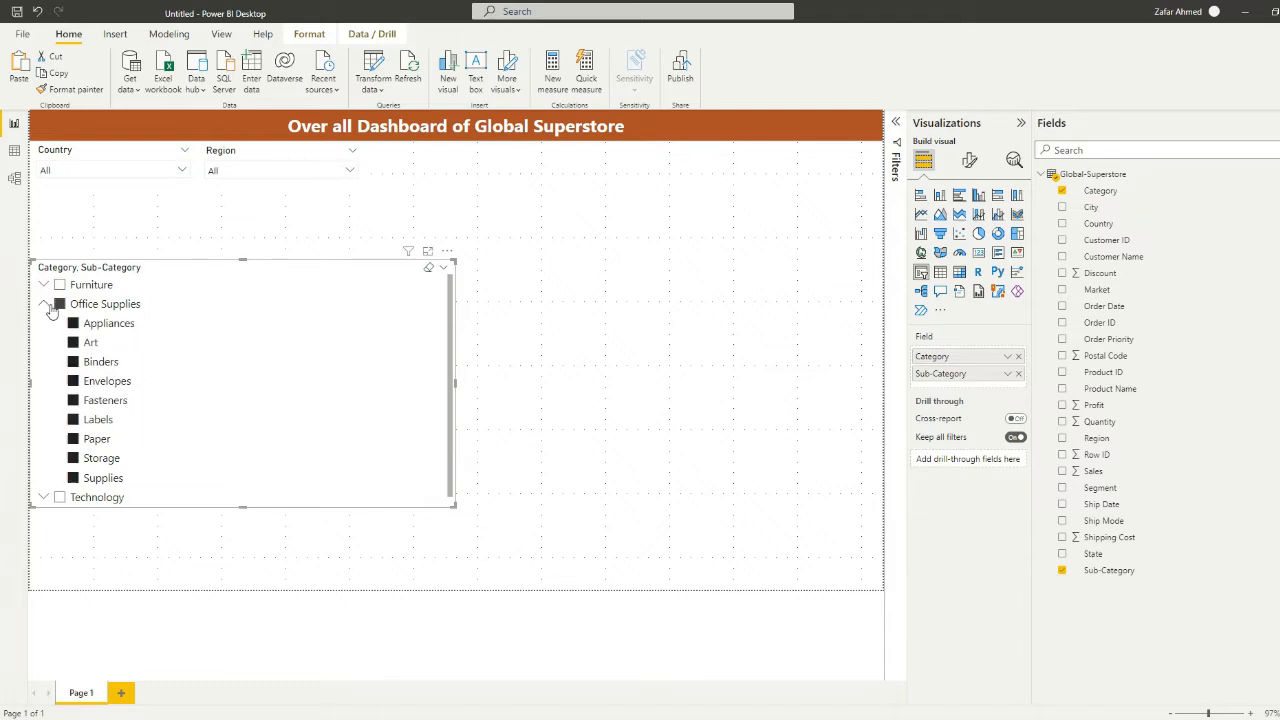
left_click(44, 305)
left_click(43, 323)
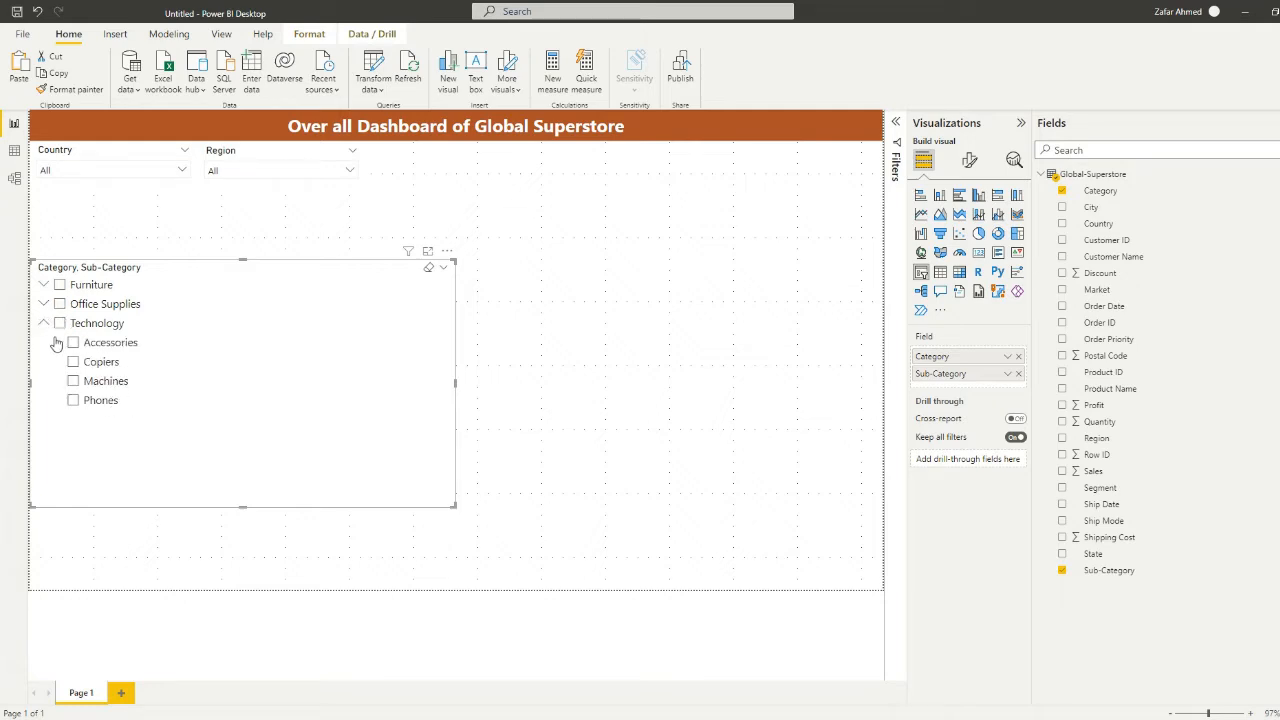
left_click(49, 330)
left_click(51, 328)
left_click(43, 328)
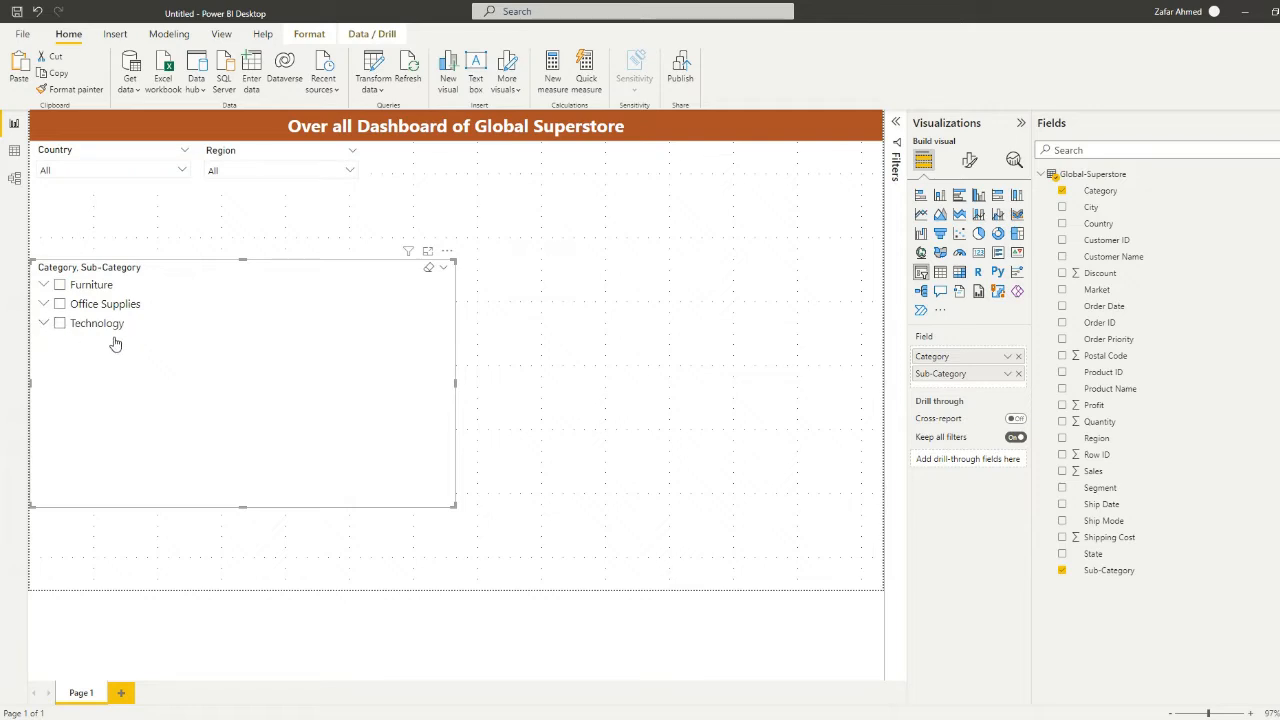
Reduce the slicer to a Category-only dropdown and fit it directly beside the Region slicer under the banner
left_click(1062, 571)
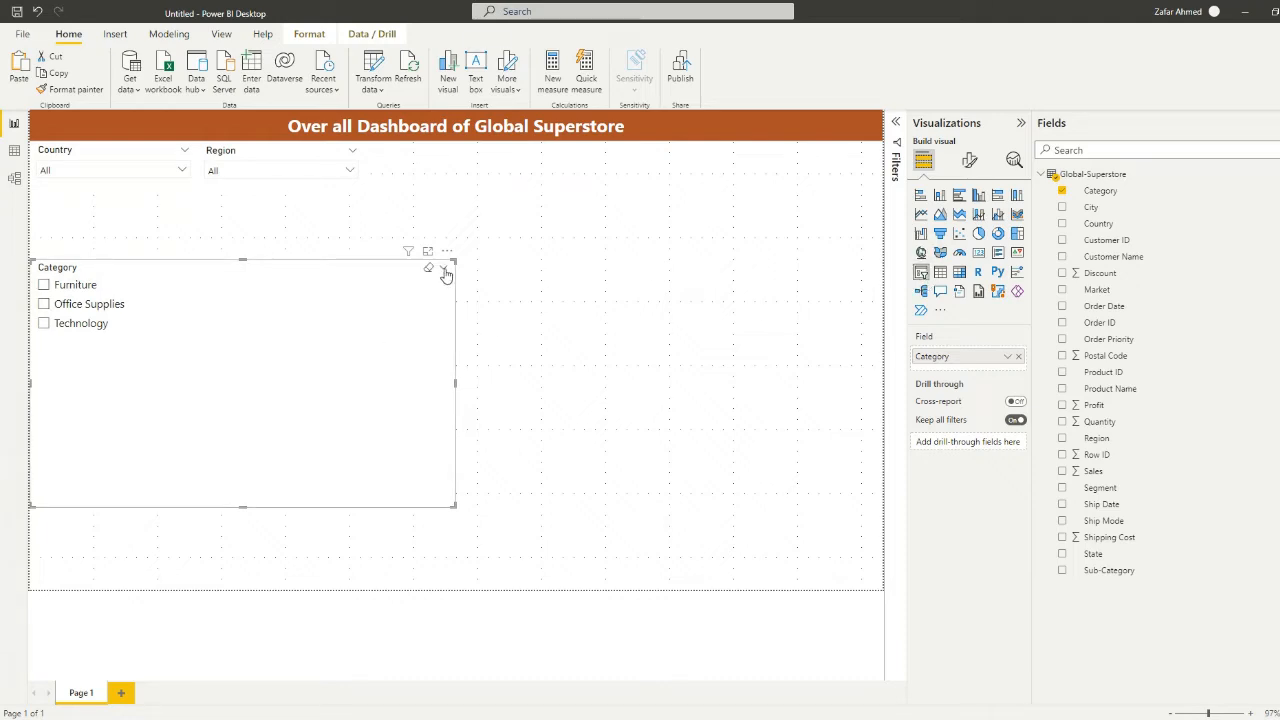
left_click(445, 270)
left_click(462, 306)
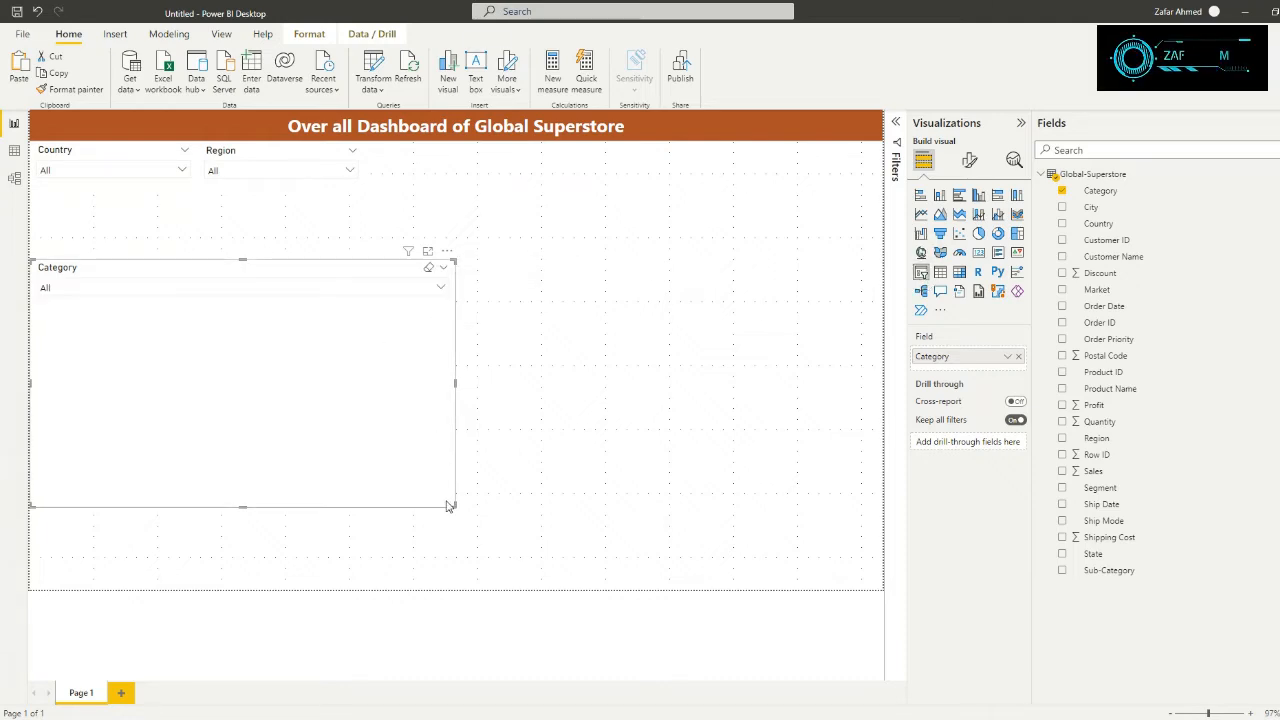
left_click_drag(451, 506, 488, 196)
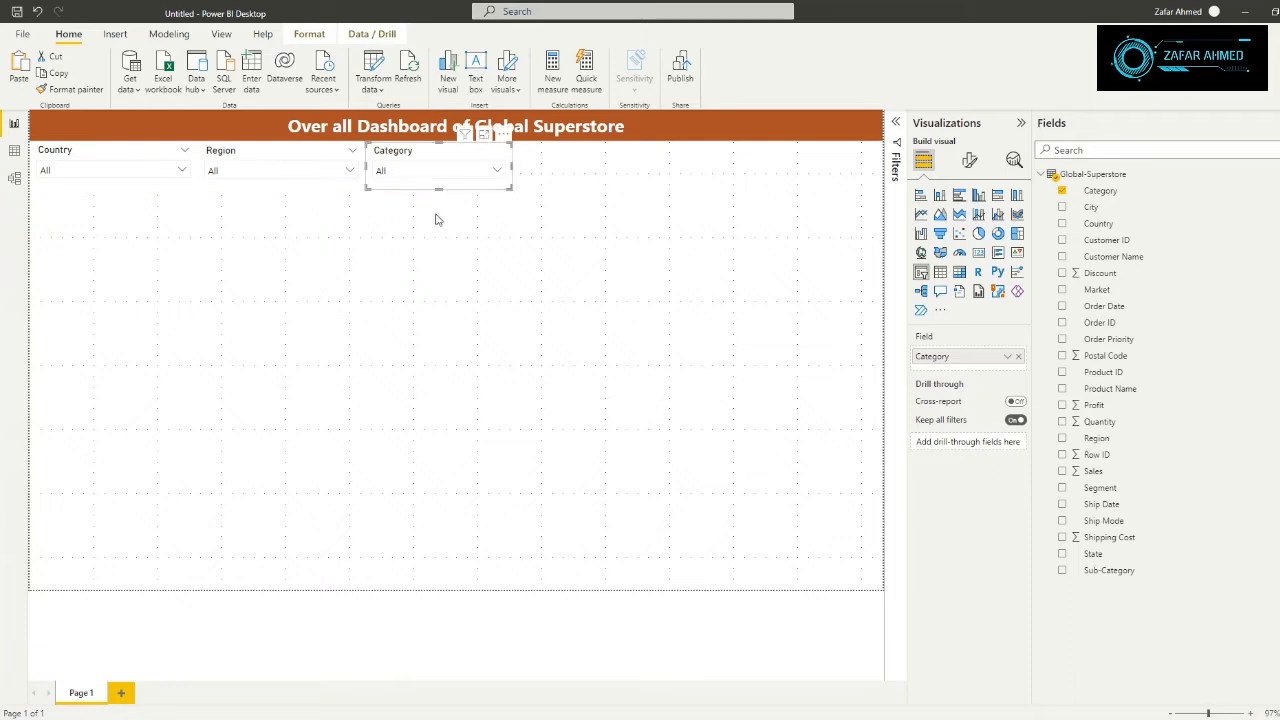
left_click(435, 222)
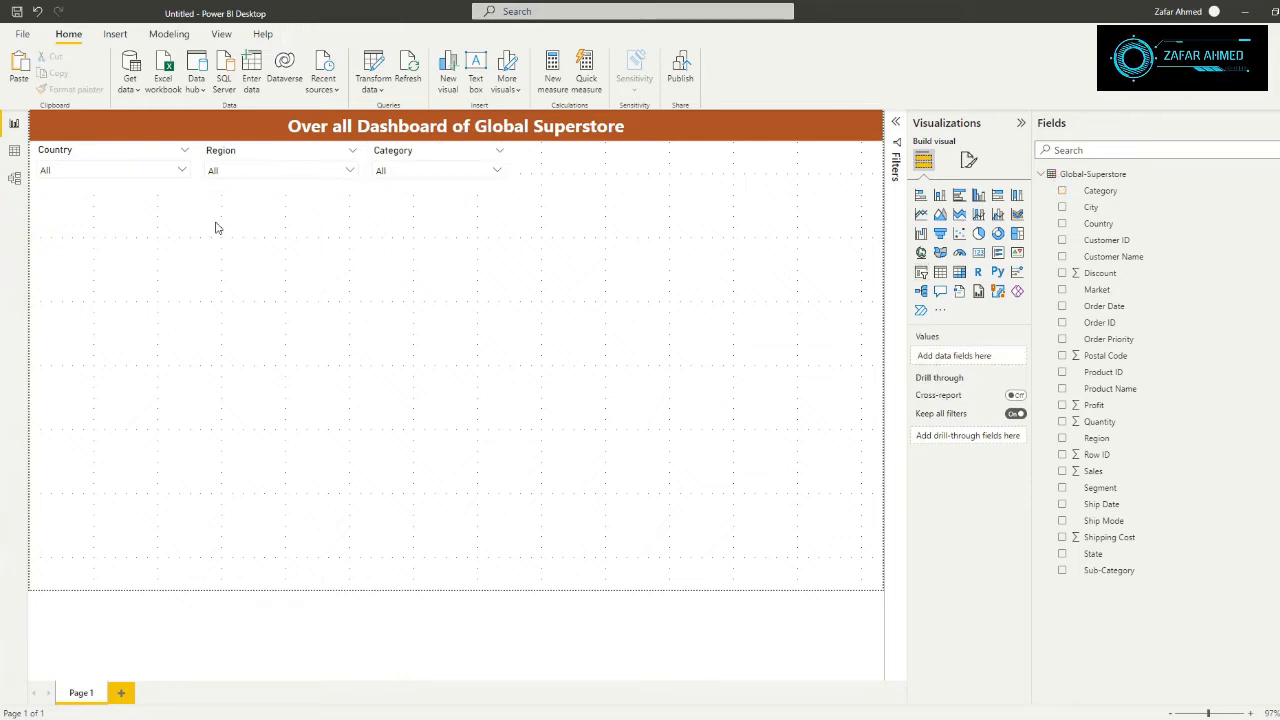
Turn on the visual border for the Country, Region and Category slicers together
left_click(170, 188)
left_click(326, 196)
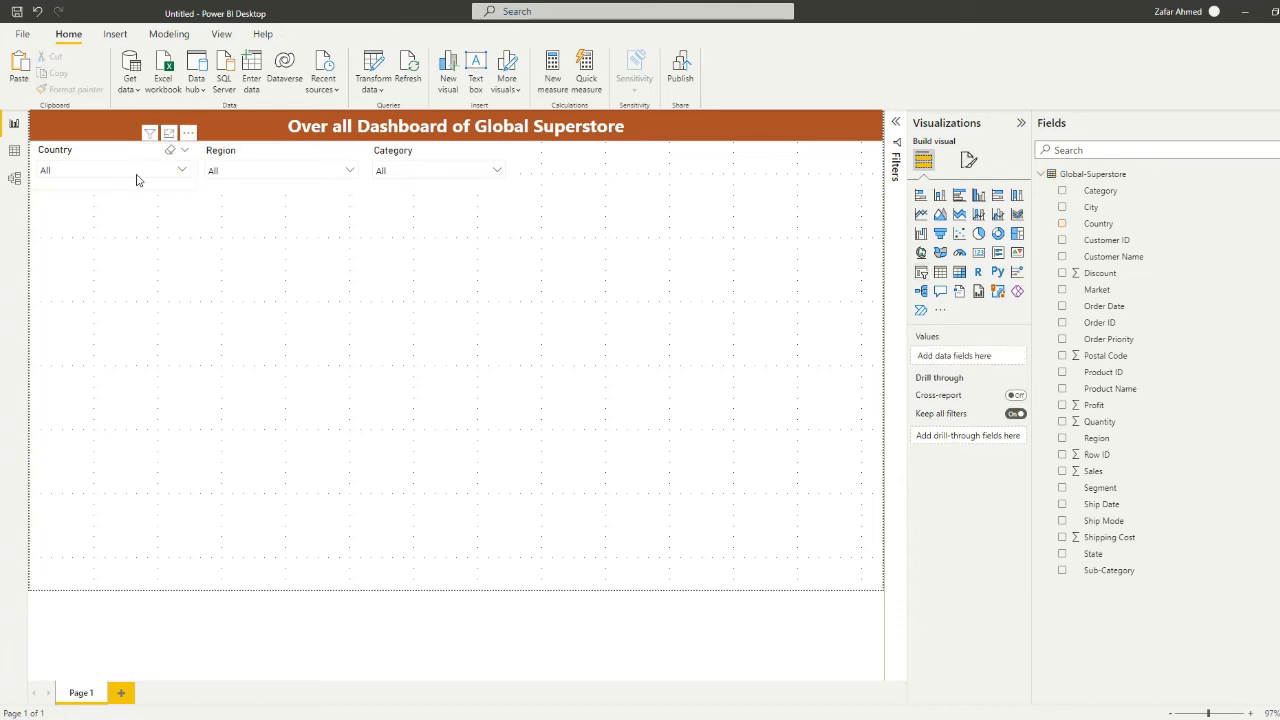
left_click(143, 188)
left_click(352, 190, "ctrl")
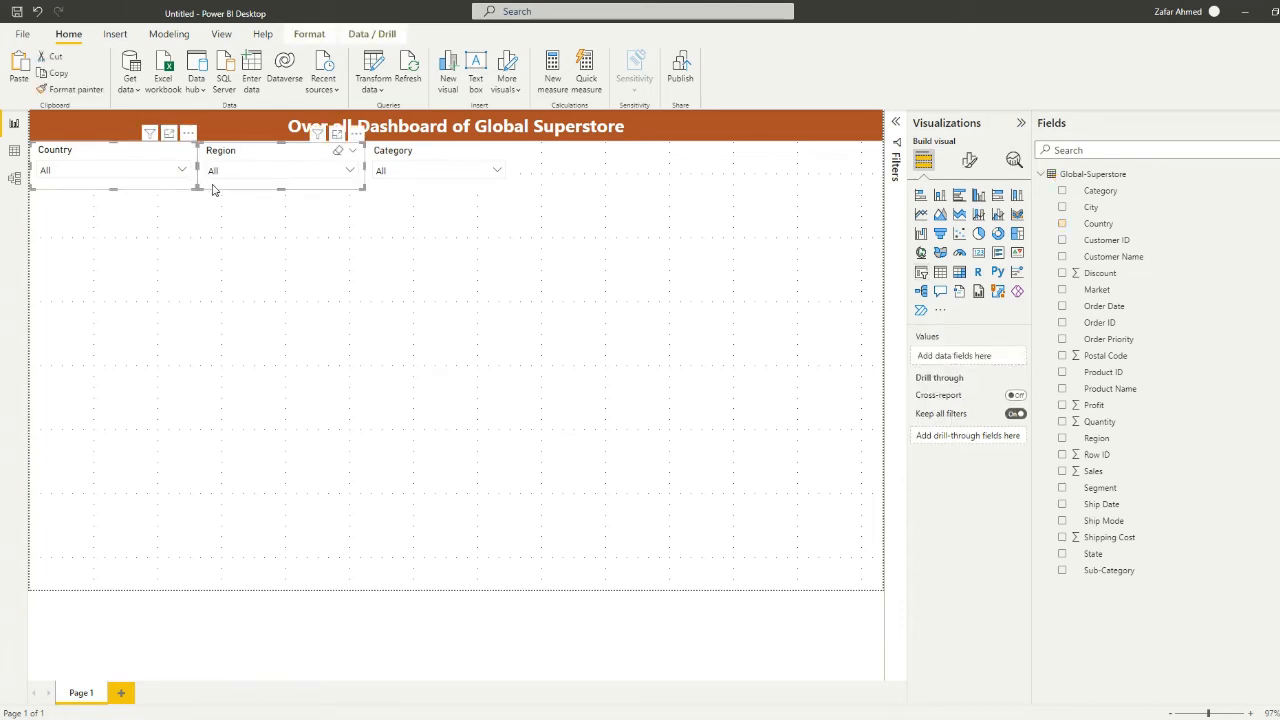
left_click(386, 189, "ctrl")
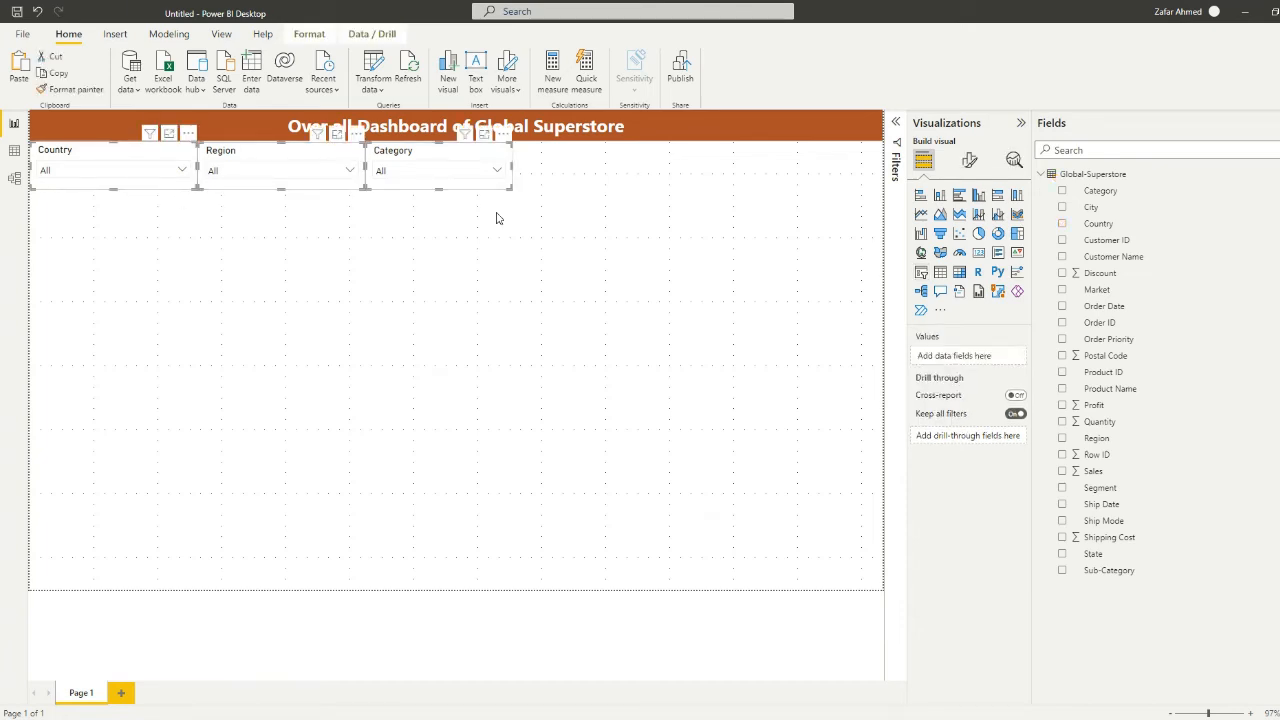
left_click(969, 161)
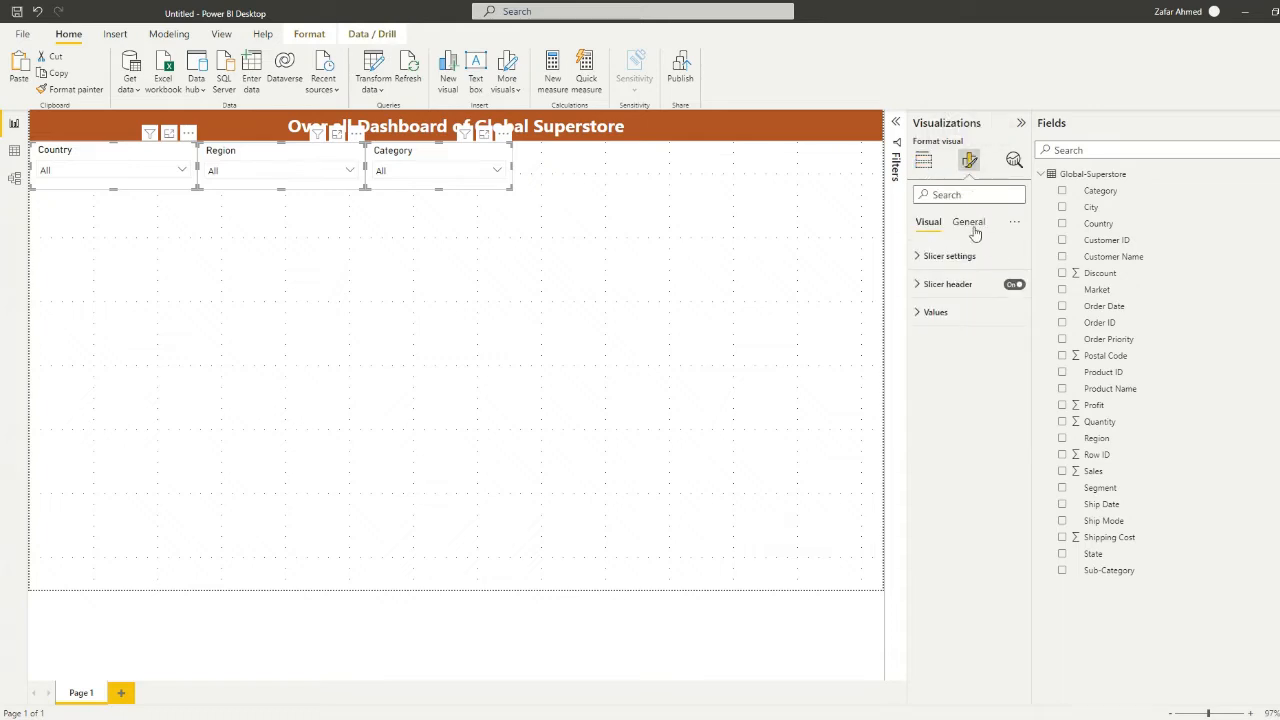
left_click(972, 224)
left_click(944, 314)
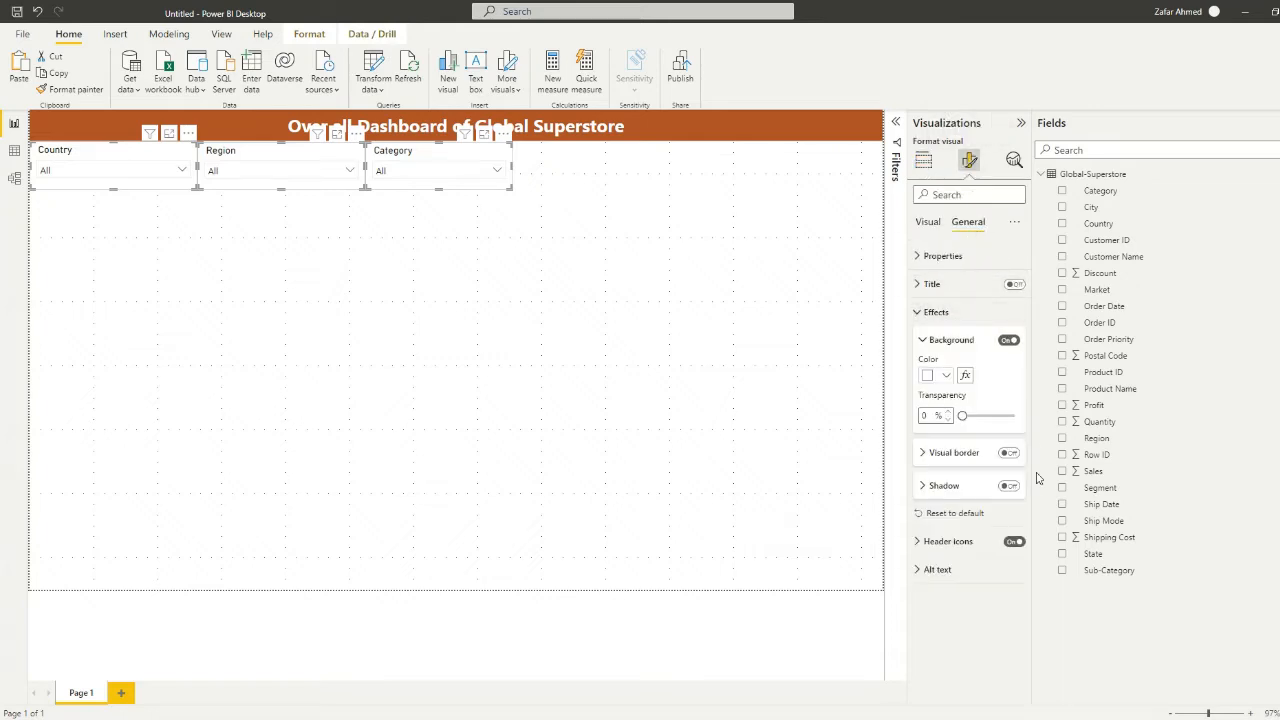
left_click(1009, 454)
left_click(526, 289)
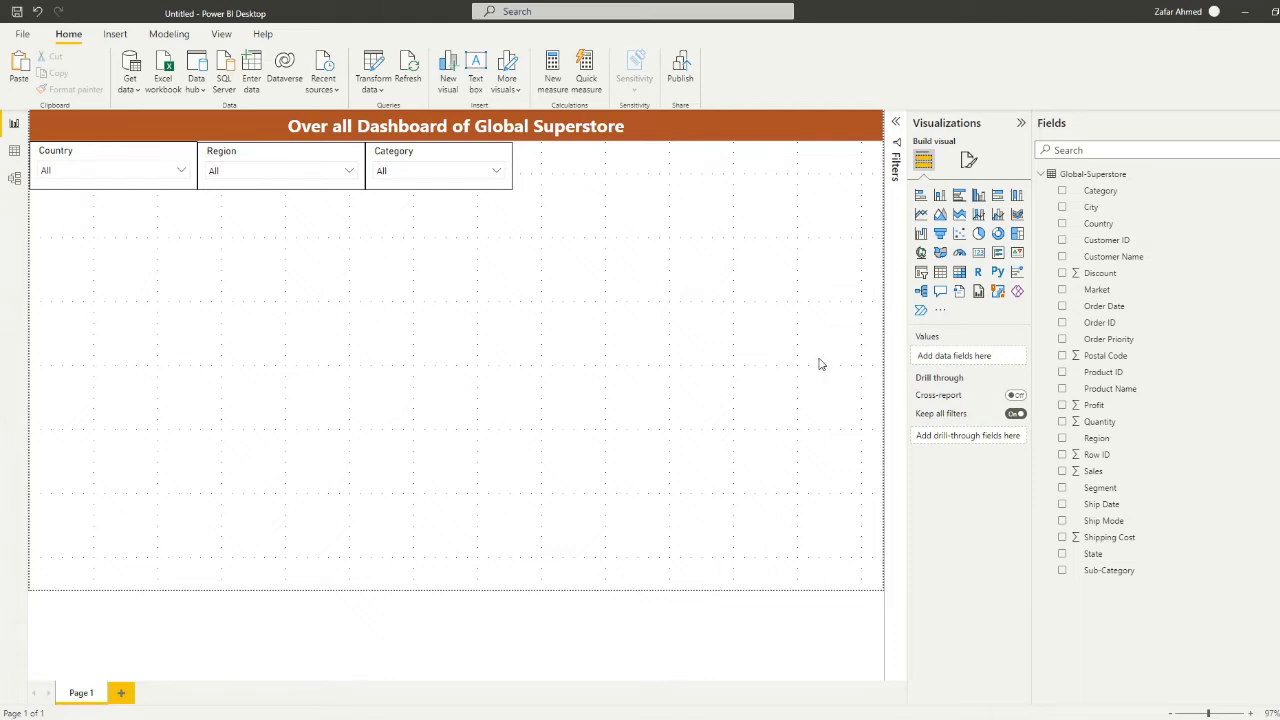
Add a table visual showing the Sales field in the open area of the page
left_click(940, 272)
left_click_drag(195, 312, 628, 332)
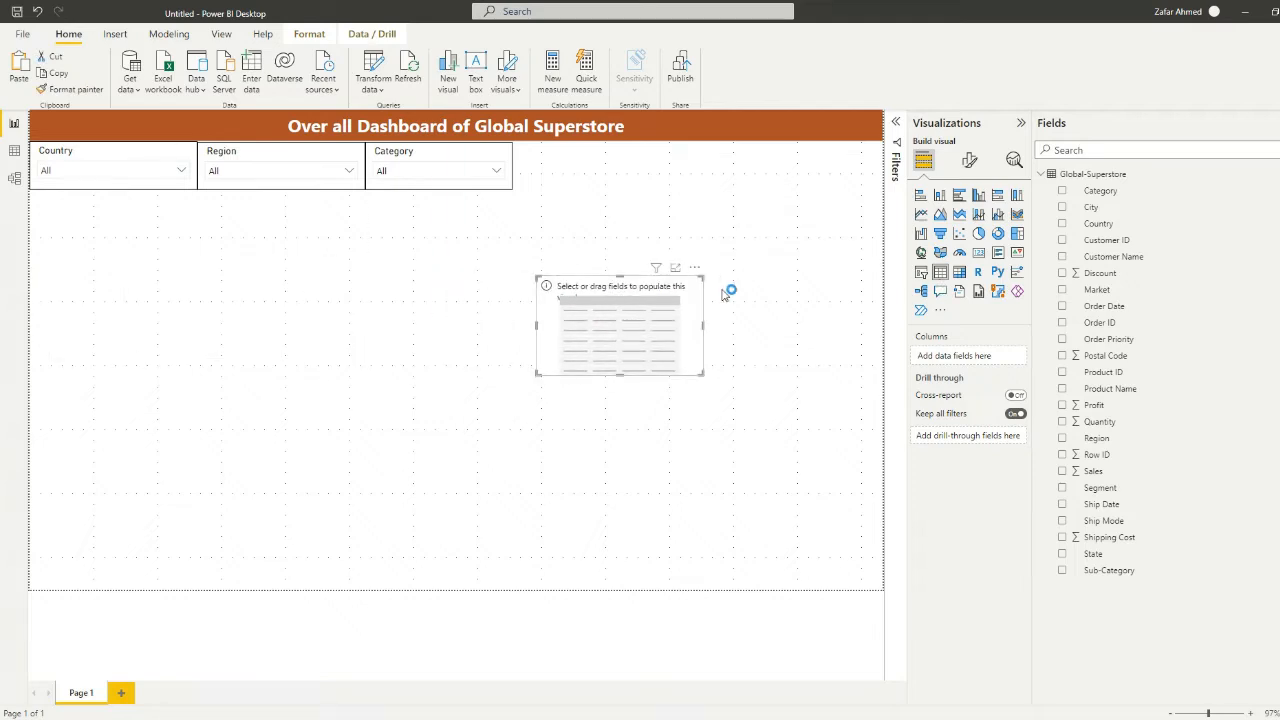
left_click(1062, 471)
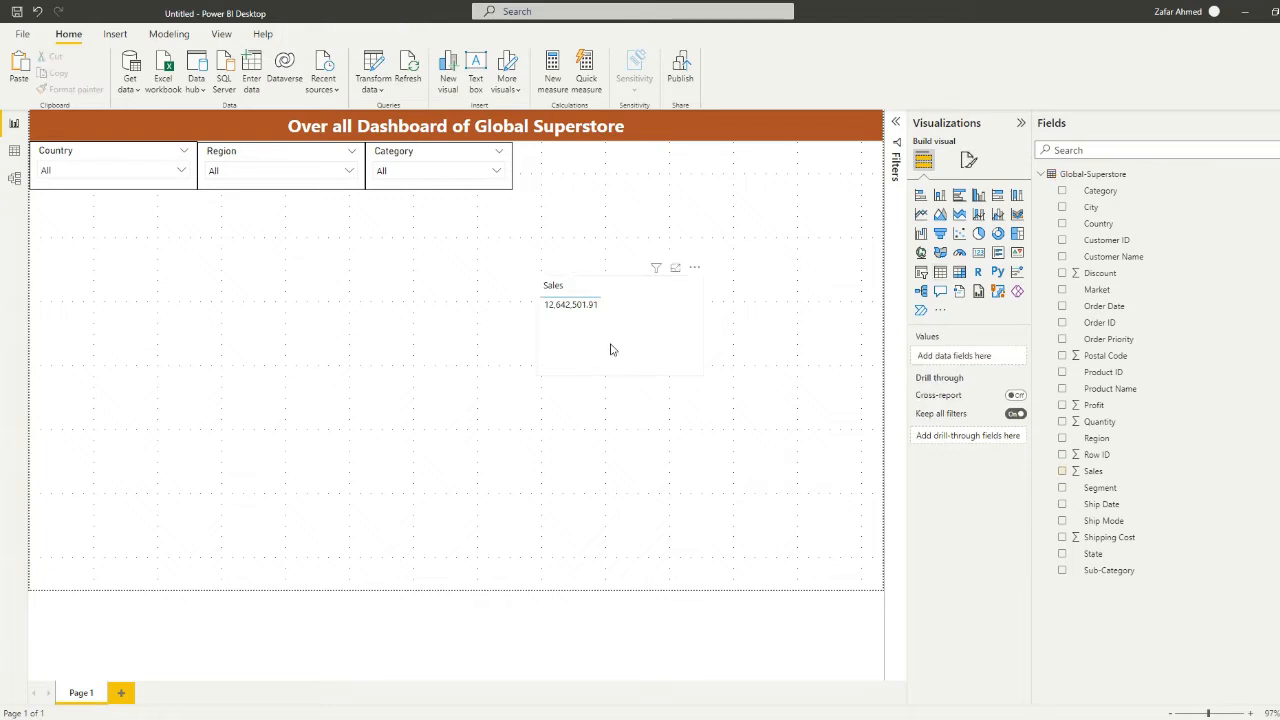
Move the Sales table directly beside the Category slicer and make it taller and slightly wider
left_click(551, 327)
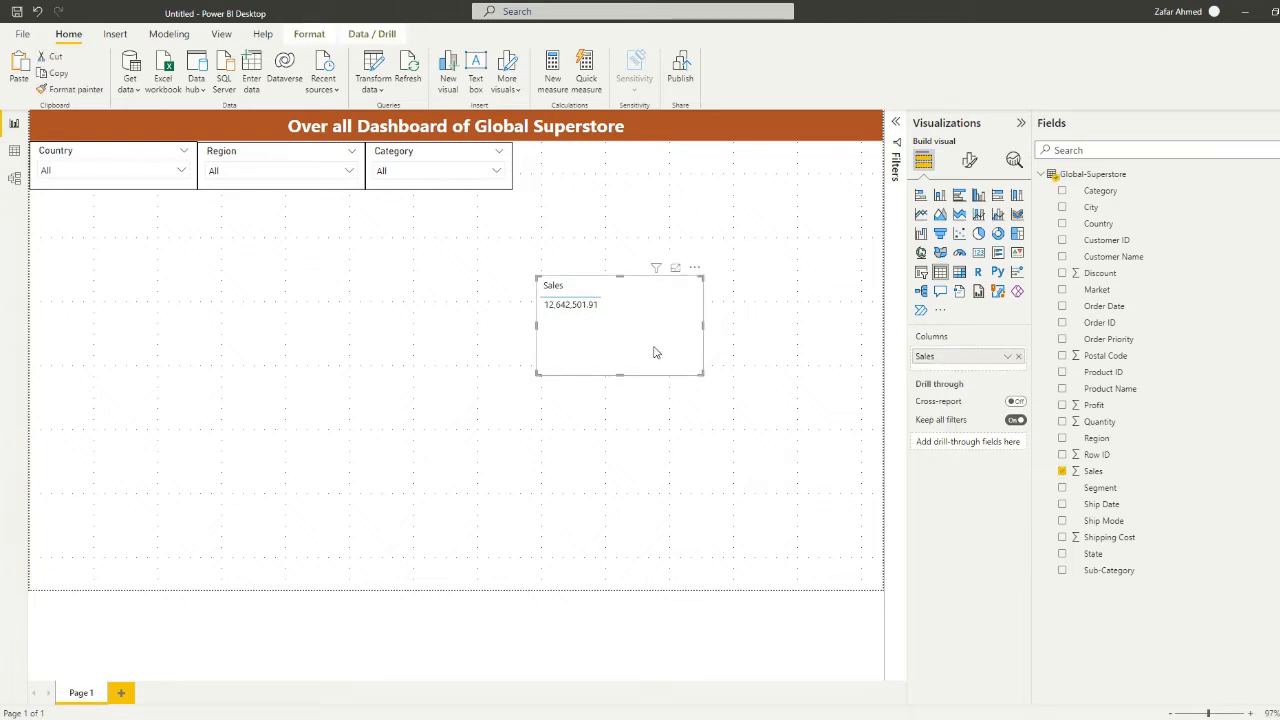
left_click_drag(655, 349, 600, 198)
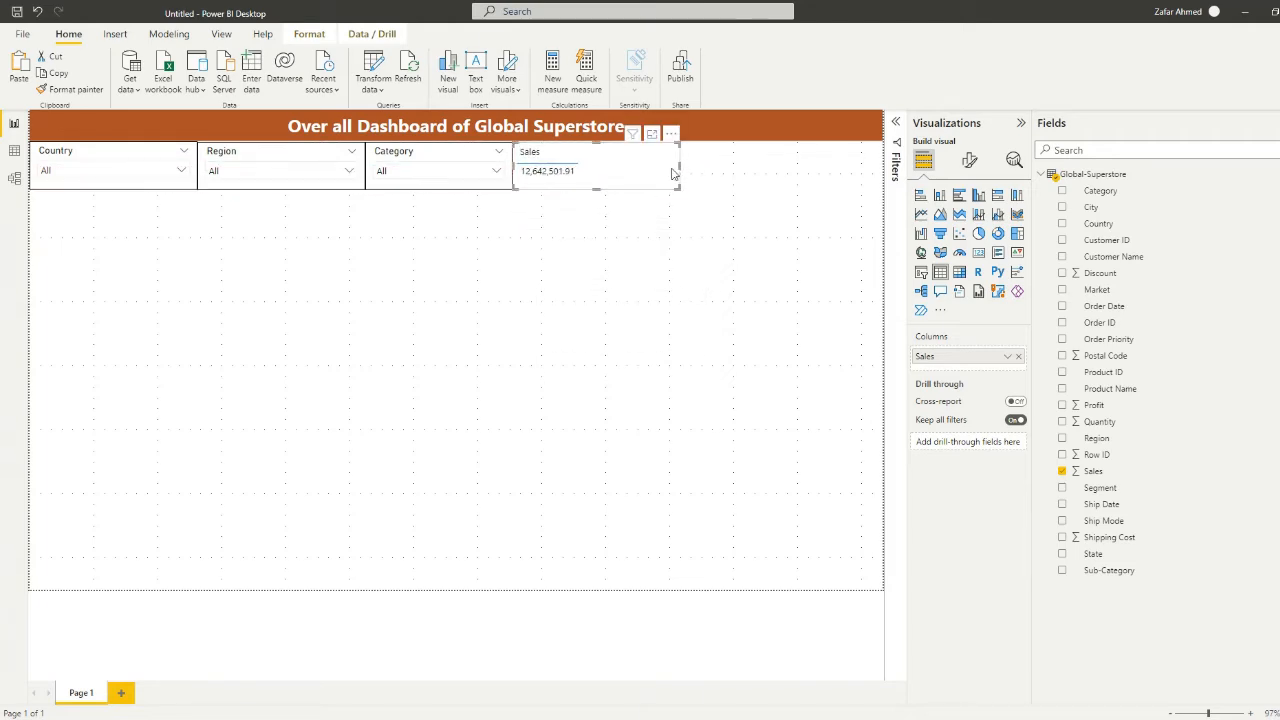
left_click_drag(679, 174, 590, 264)
left_click_drag(654, 198, 693, 203)
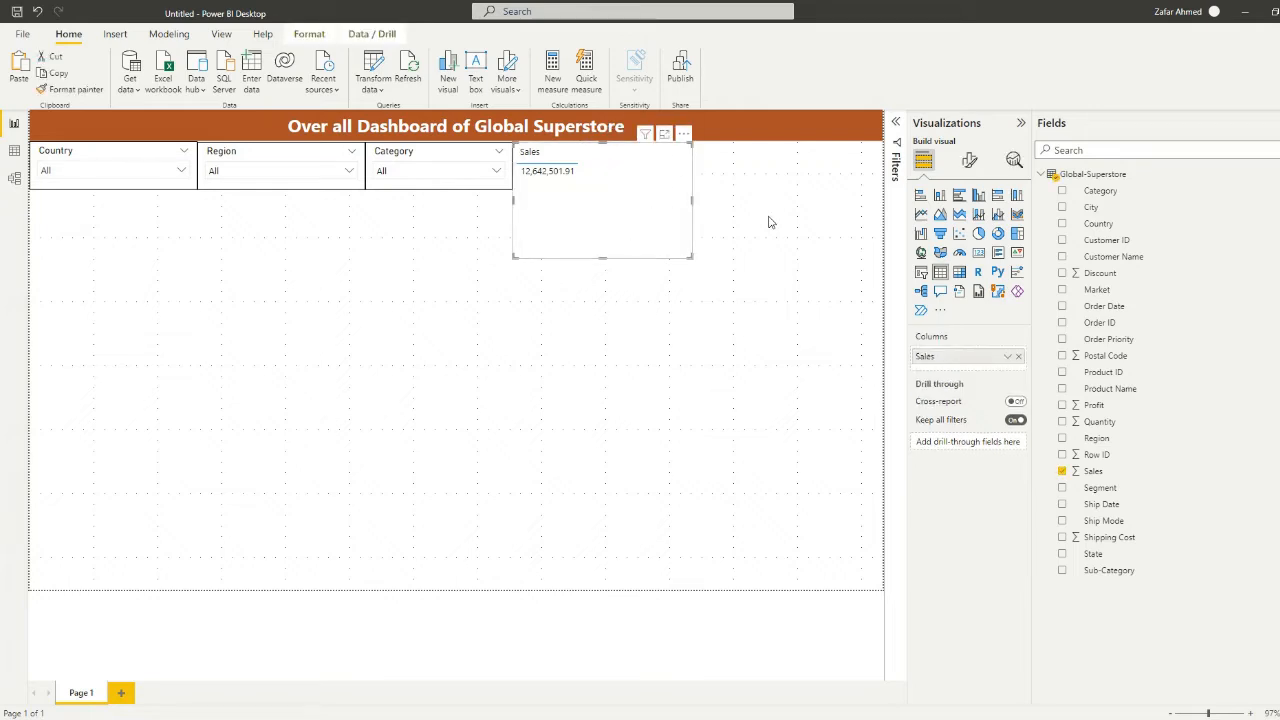
Convert the Sales table to a card and shrink it to the height and width of the Category slicer
left_click(979, 255)
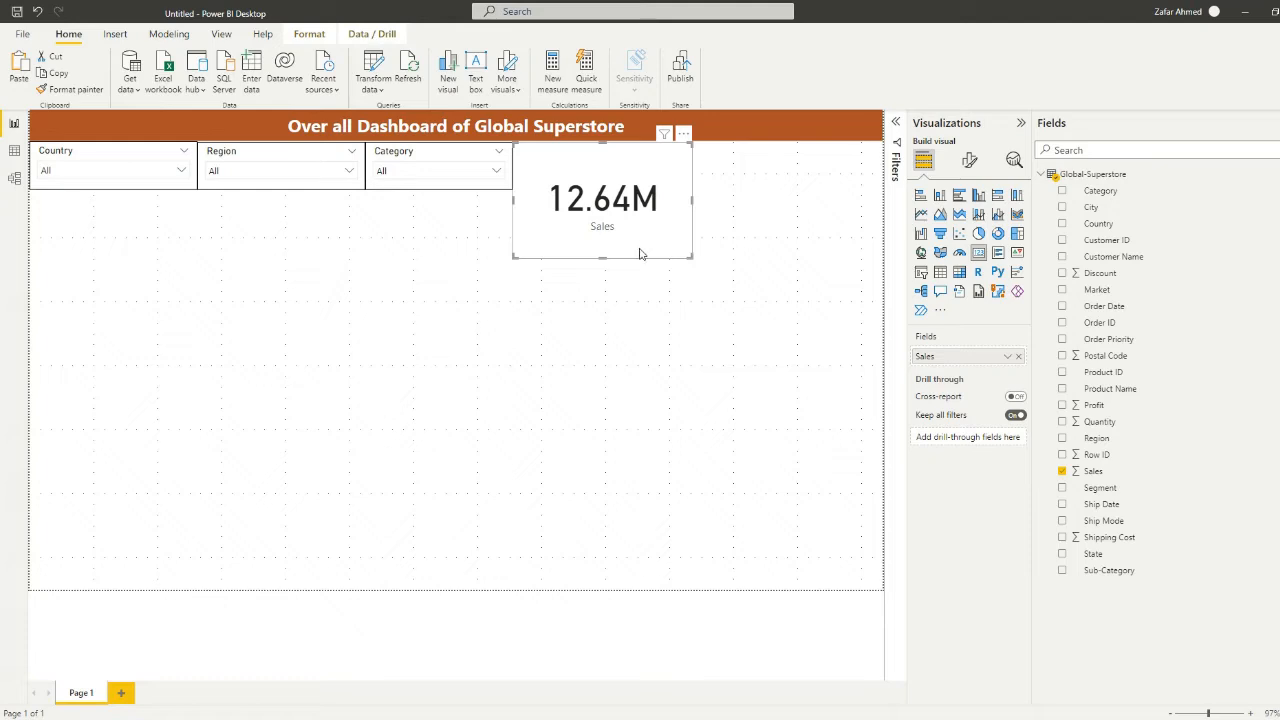
left_click_drag(605, 256, 628, 194)
left_click_drag(691, 166, 590, 189)
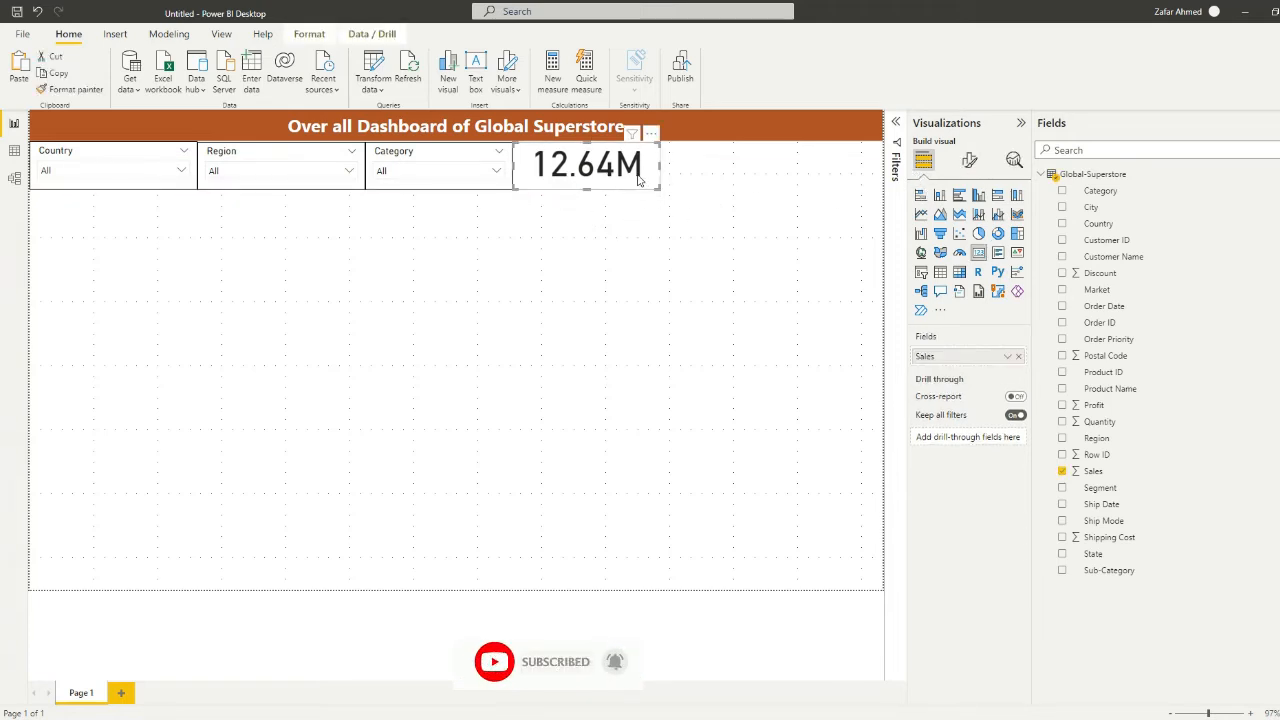
Make the Sales card taller and turn off its category label
left_click(969, 160)
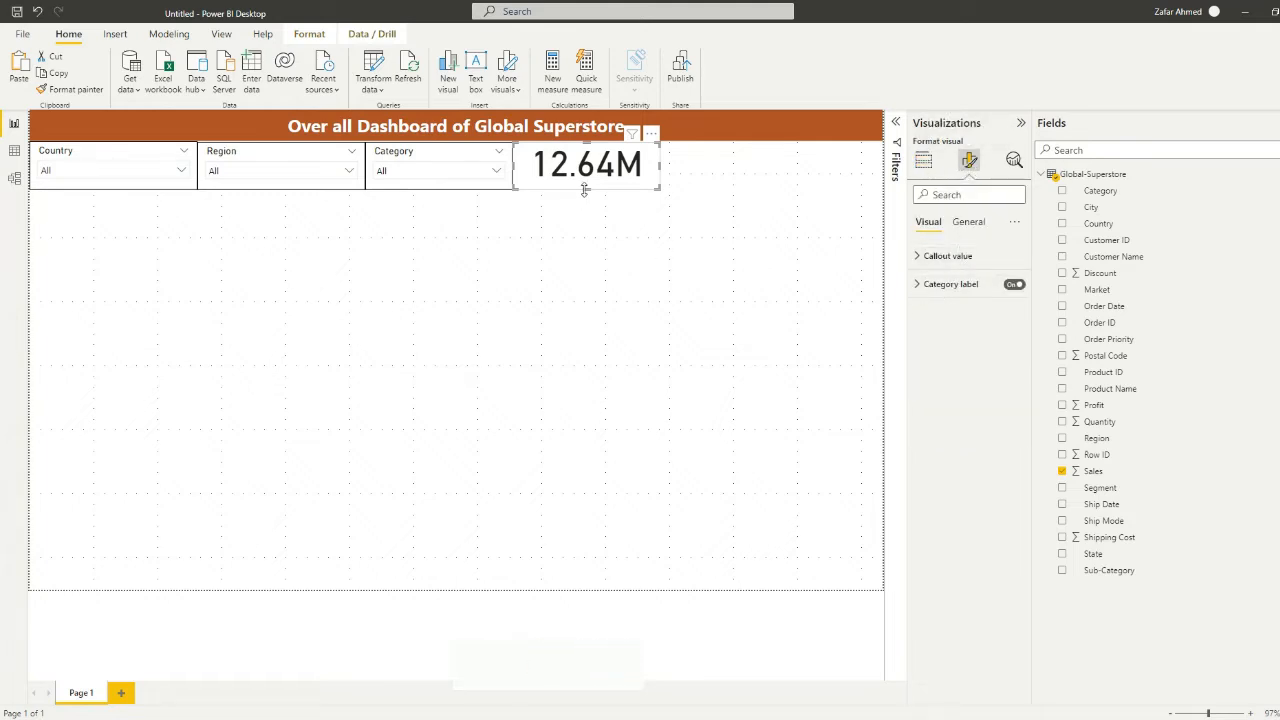
left_click_drag(585, 190, 583, 251)
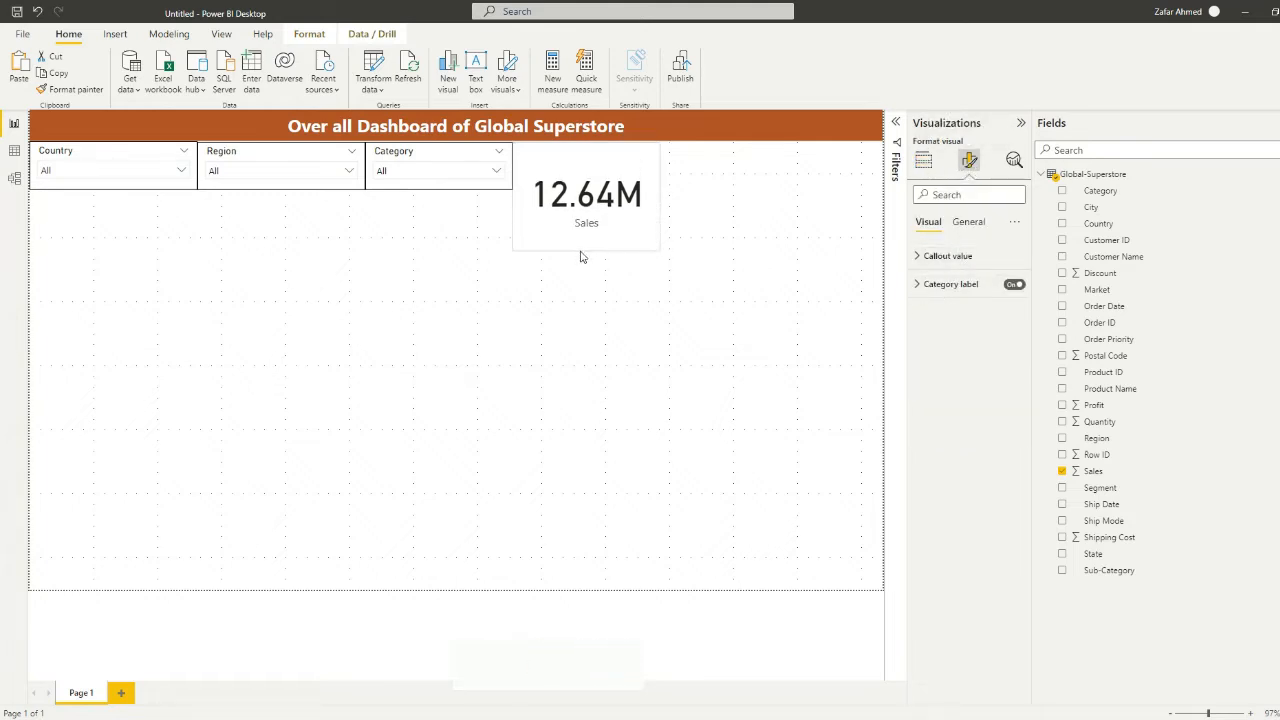
left_click(1015, 285)
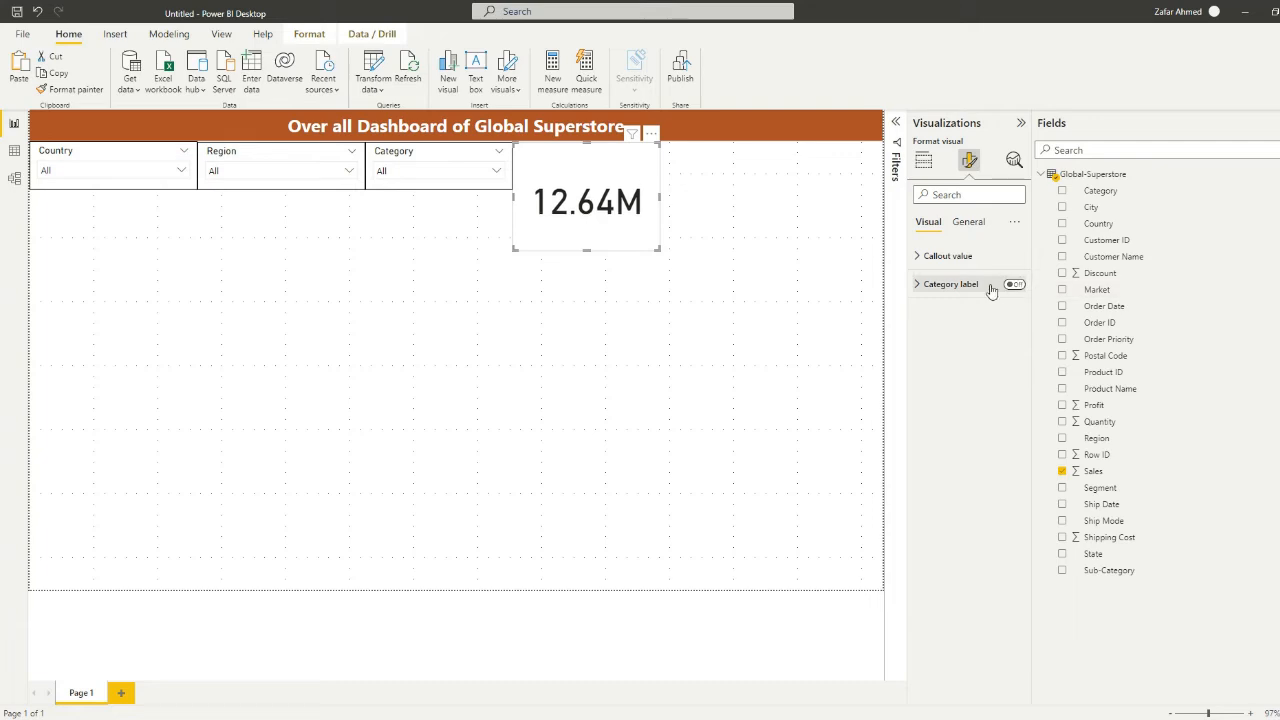
Reduce the Sales card's callout value font size to 38
left_click(955, 262)
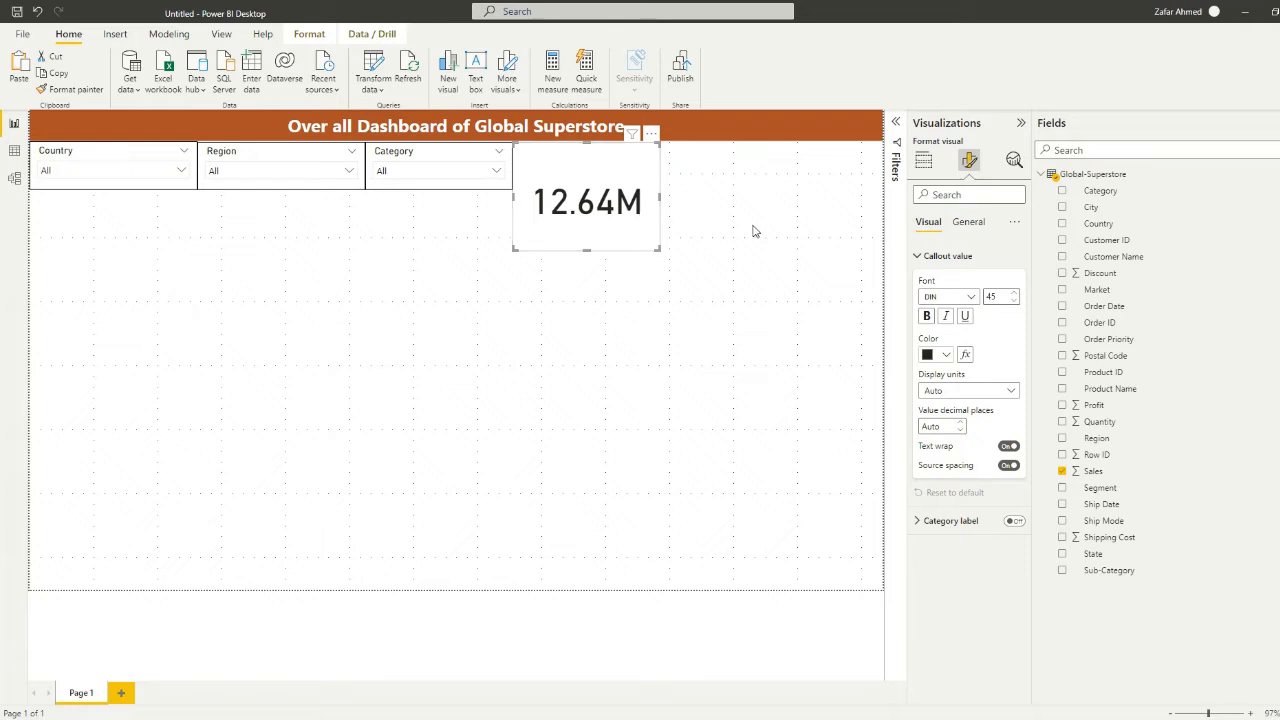
left_click(1013, 301)
left_click(1013, 301)
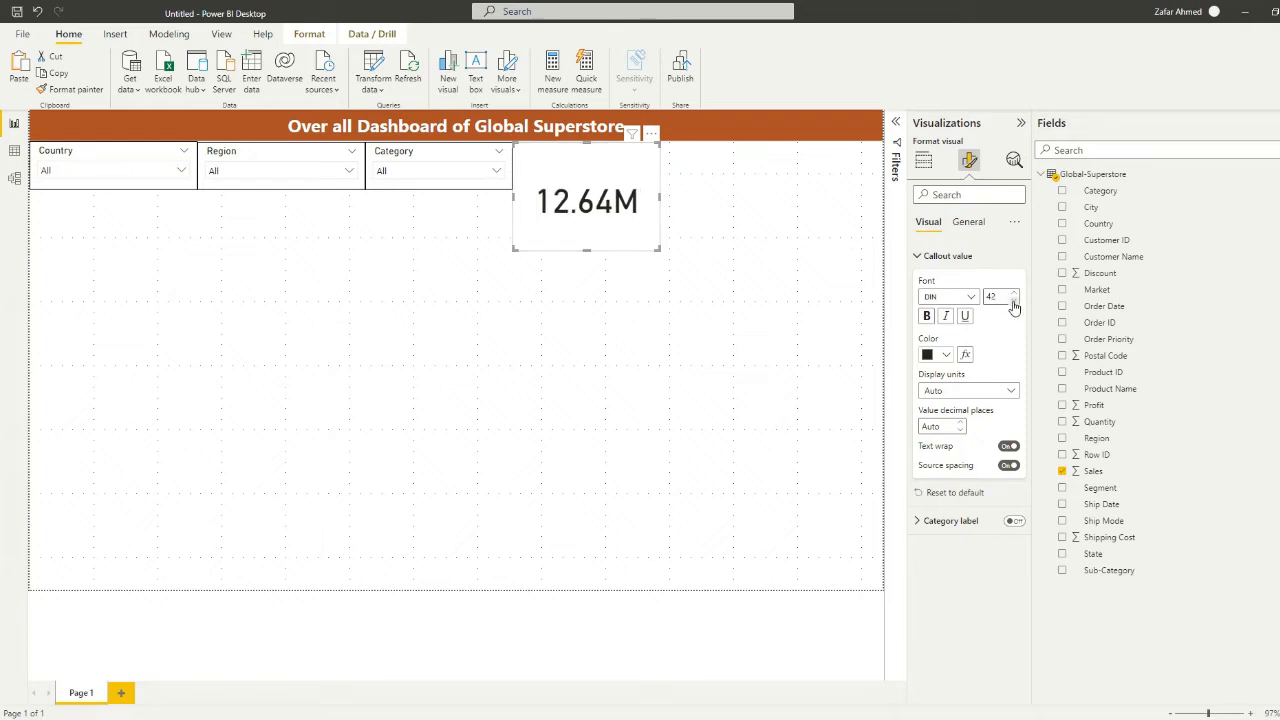
left_click(1013, 301)
left_click(1013, 301)
left_click(1013, 301)
left_click(1013, 301)
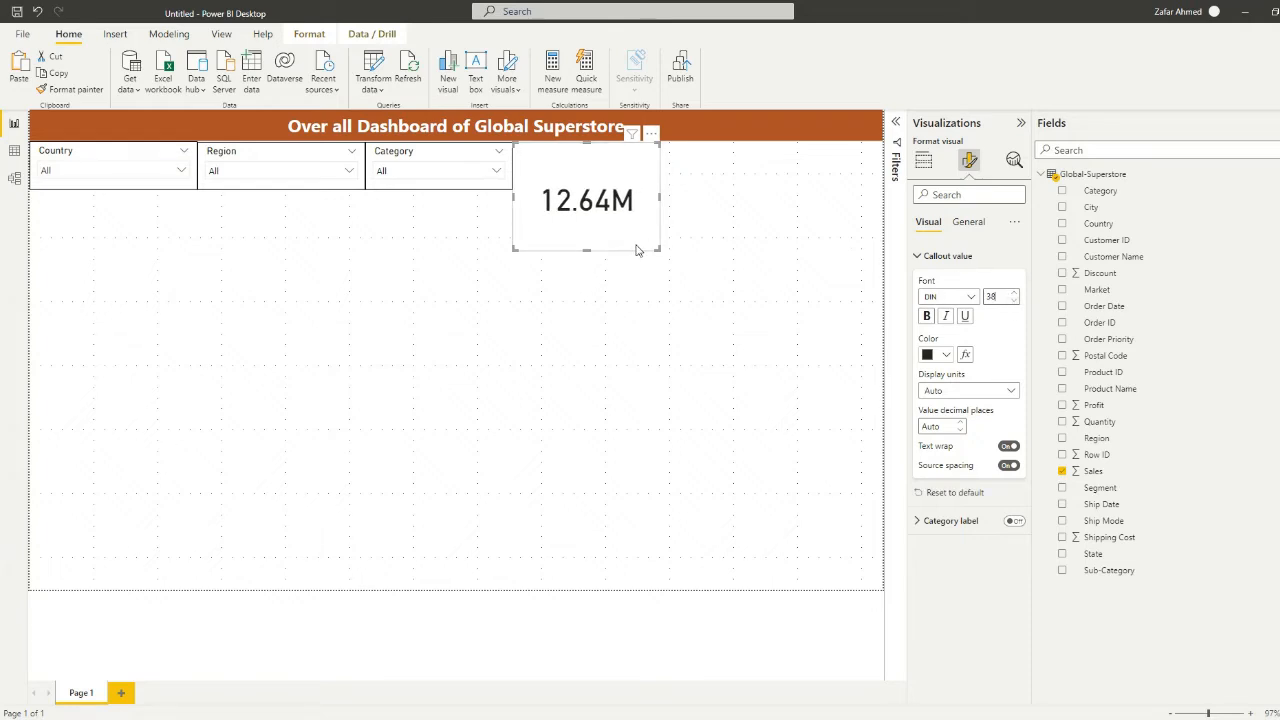
Turn on the Sales card's title, set its text to "Total Sales" and center it
left_click(969, 224)
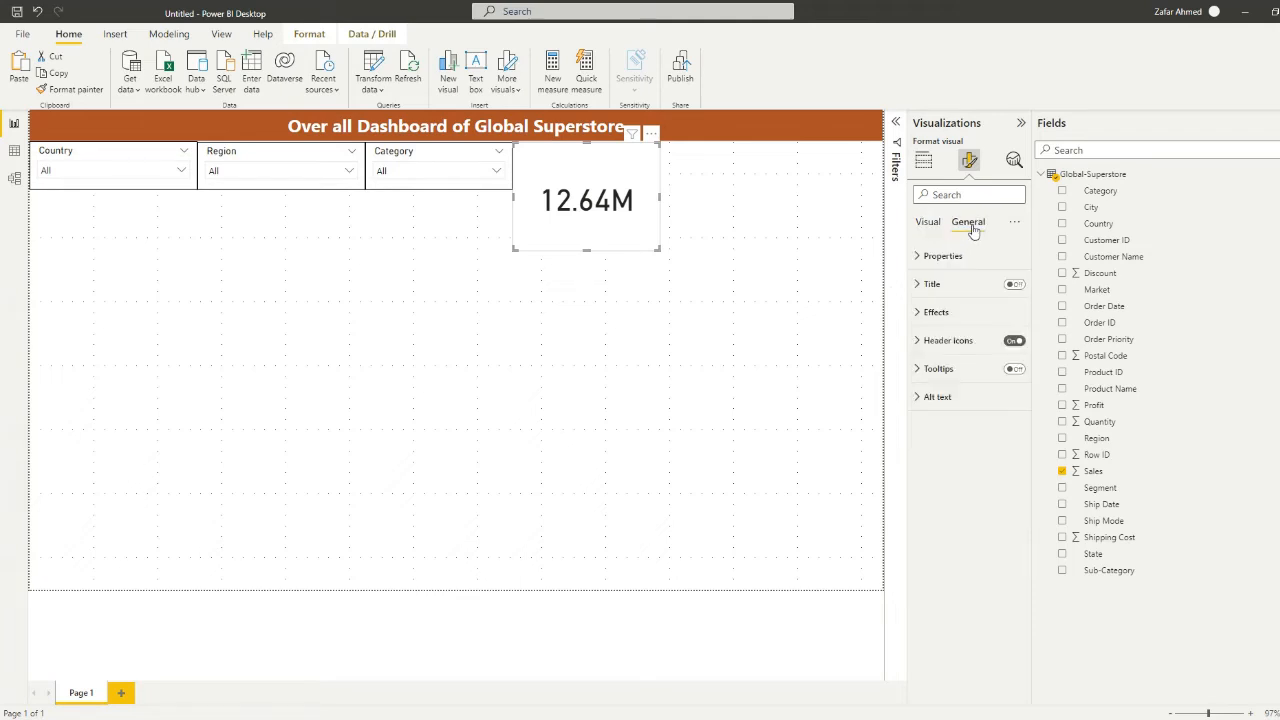
left_click(933, 285)
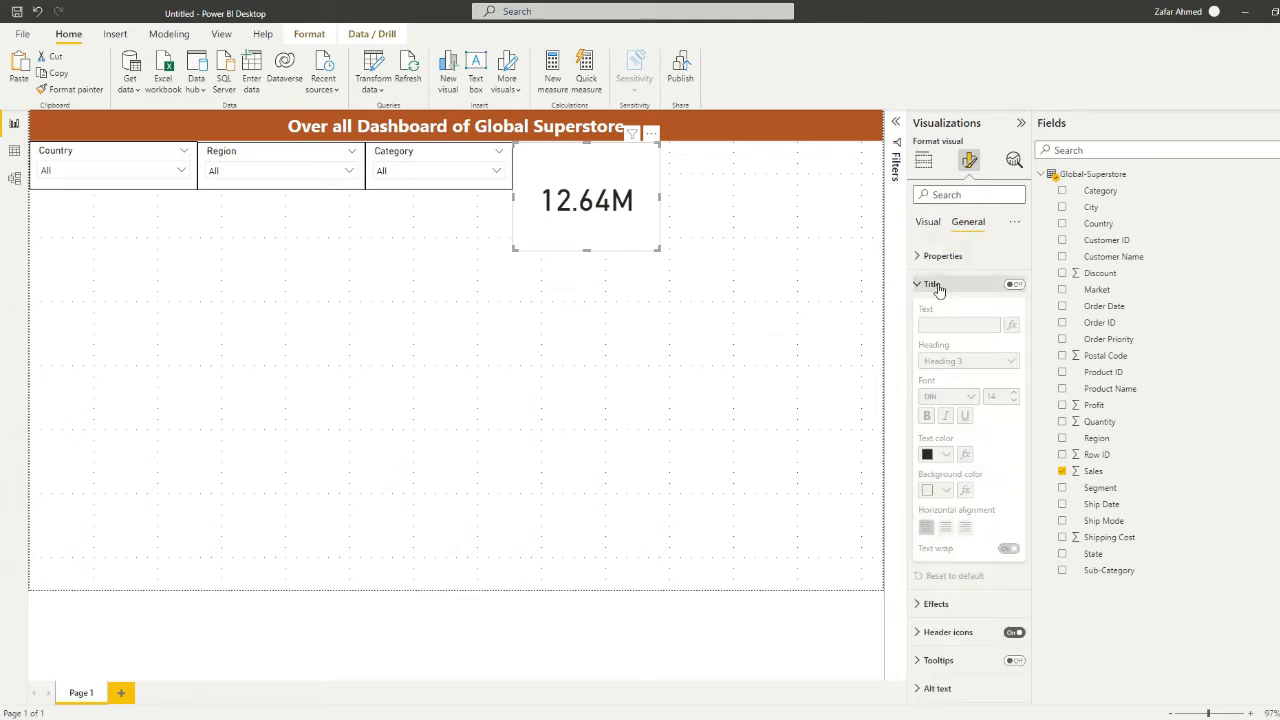
left_click(1014, 285)
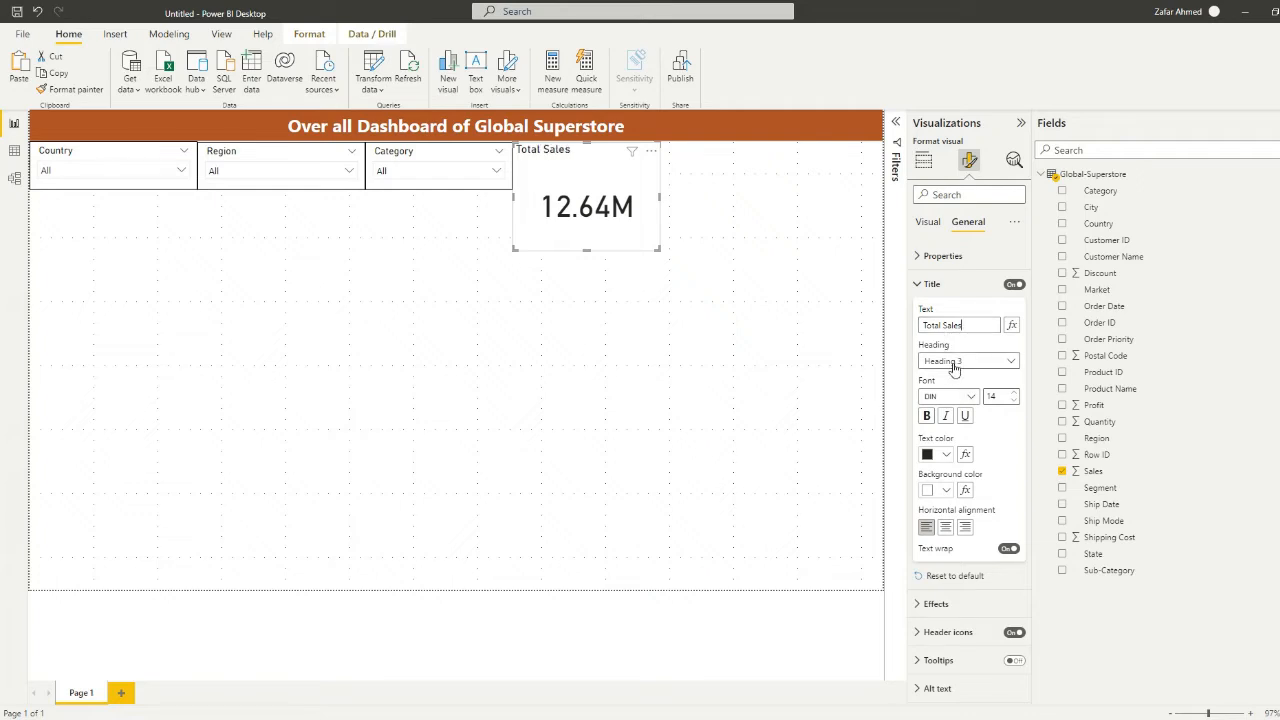
left_click(946, 532)
Shrink the Total Sales card to the height of the slicers and make it slightly narrower
left_click_drag(587, 251, 590, 189)
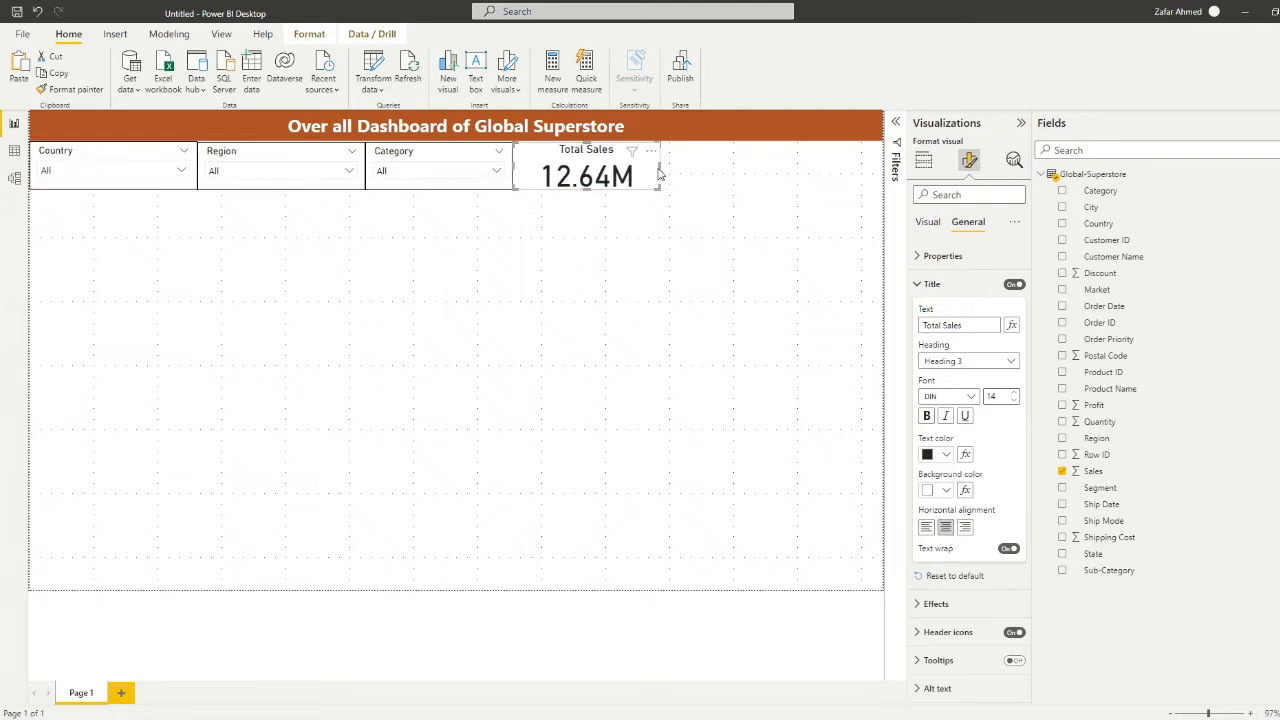
left_click_drag(659, 166, 643, 174)
left_click(663, 217)
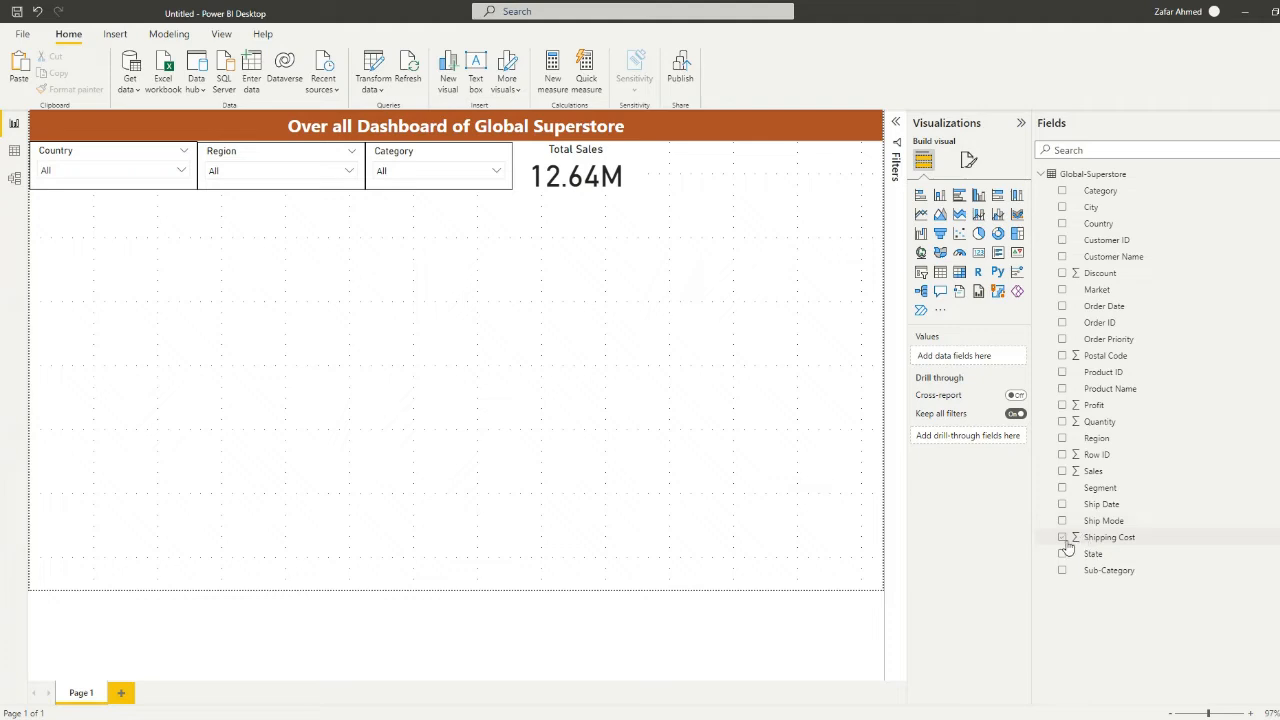
Turn on the visual border for the Total Sales card
left_click(527, 160)
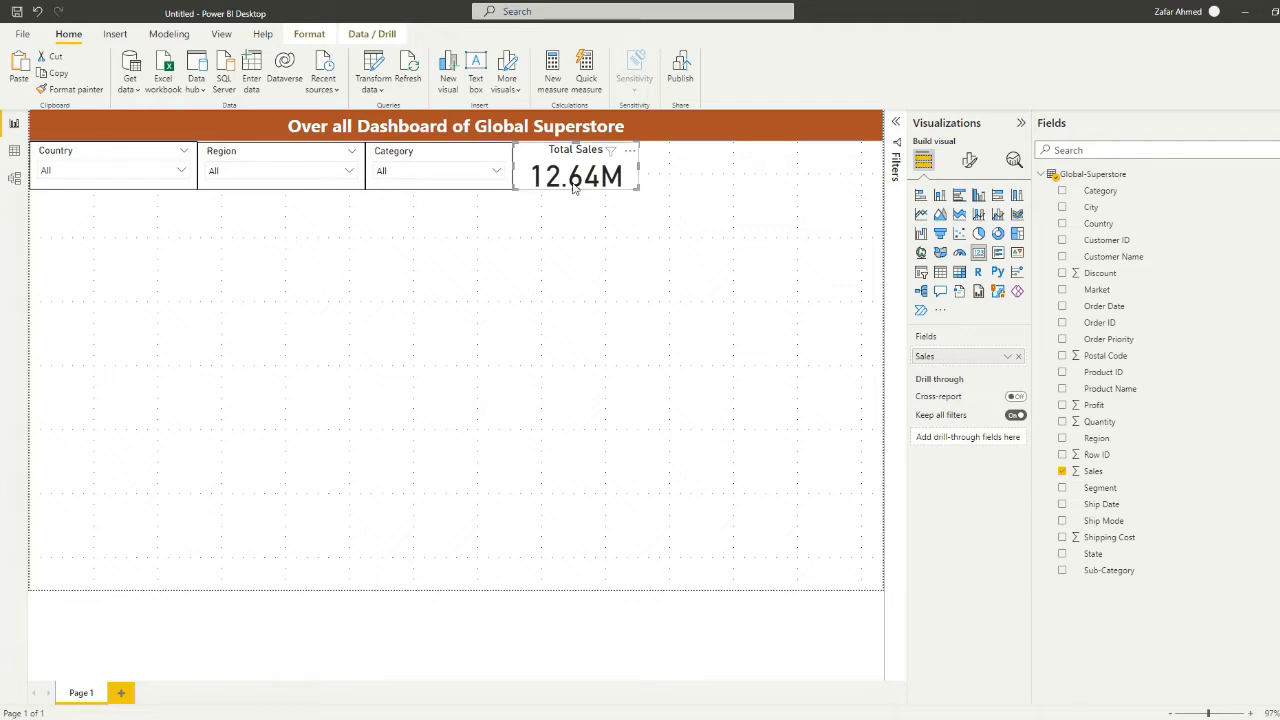
left_click(969, 161)
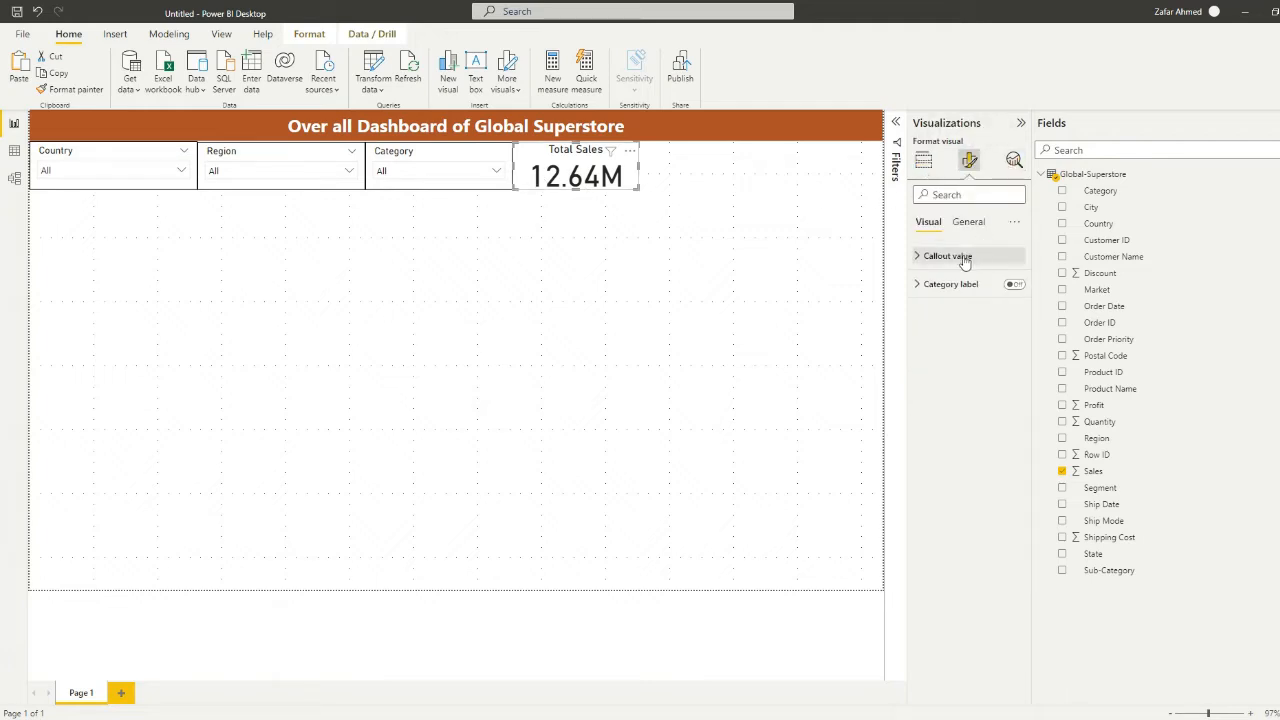
left_click(969, 222)
left_click(940, 313)
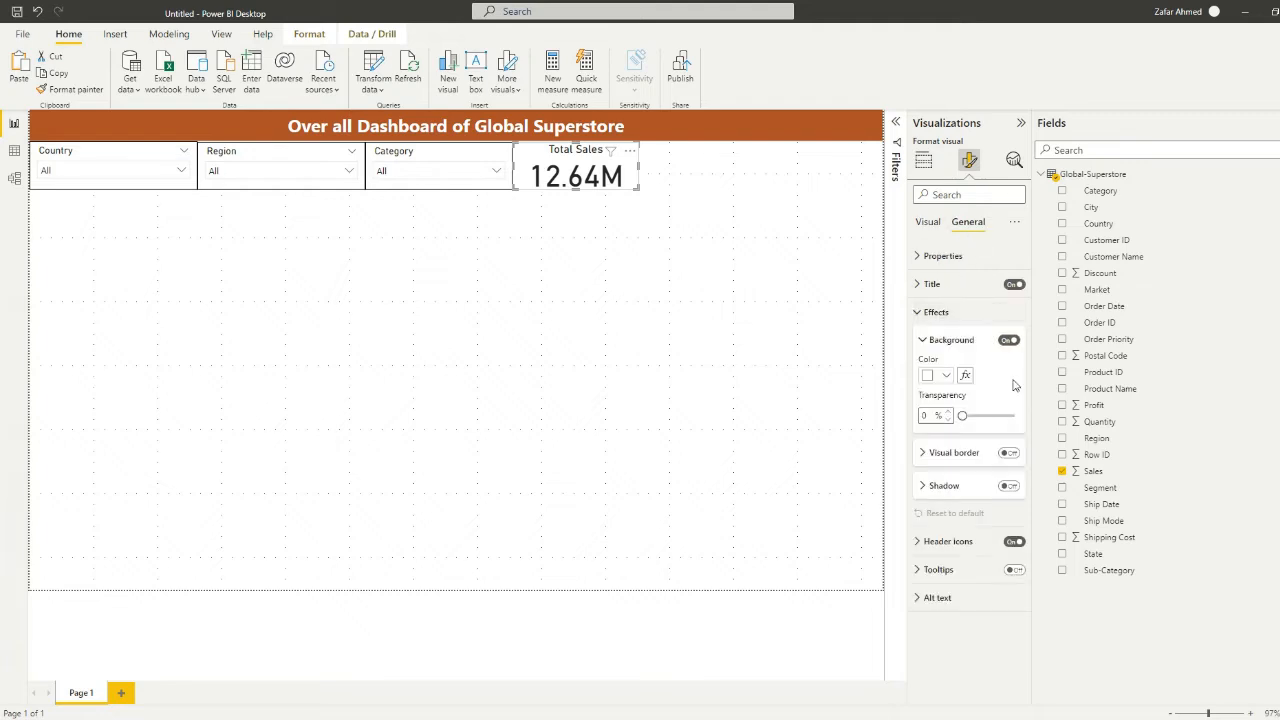
left_click(1009, 454)
left_click(652, 340)
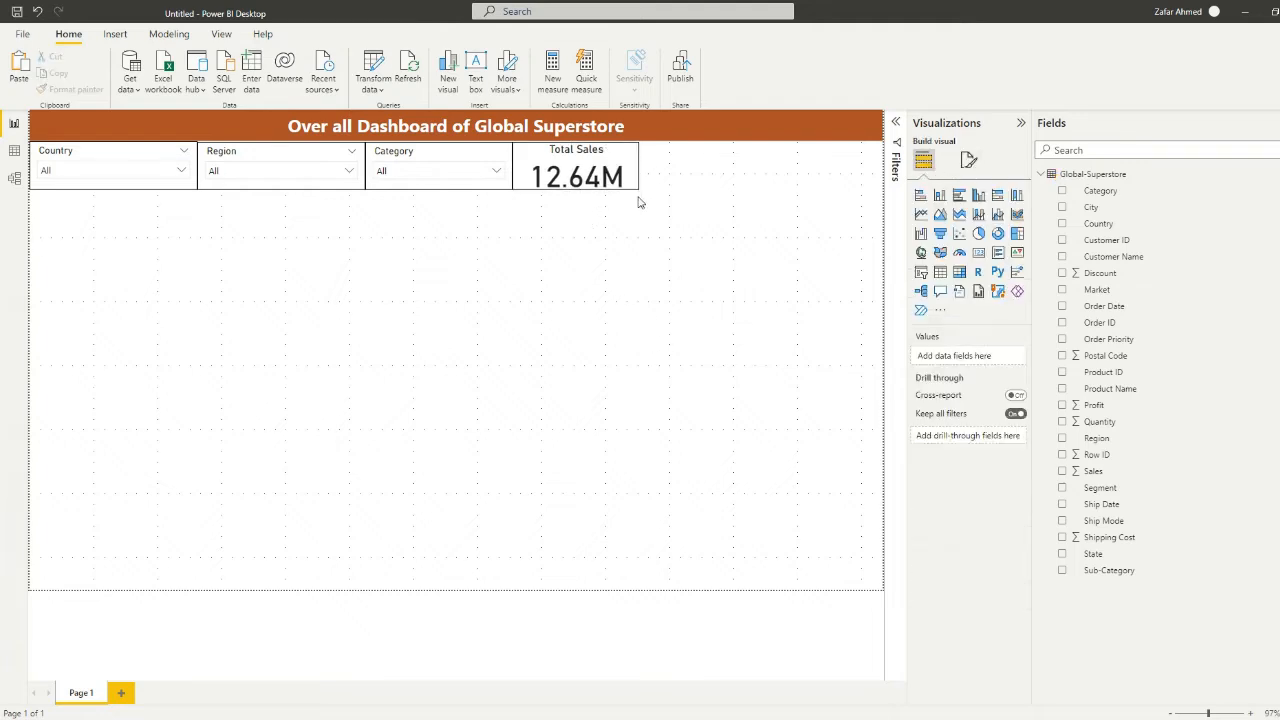
Duplicate the Total Sales card twice and line the copies up beside it to fill the rest of the row
left_click(520, 178)
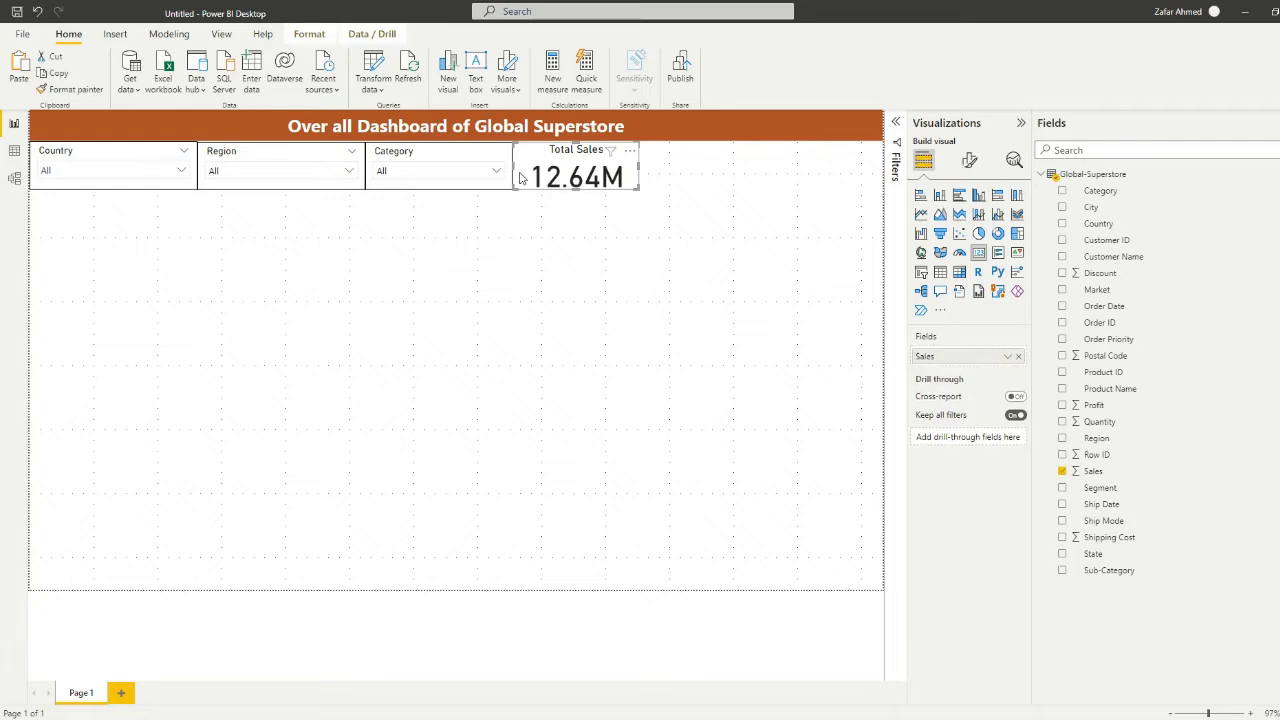
left_click_drag(520, 178, 664, 176)
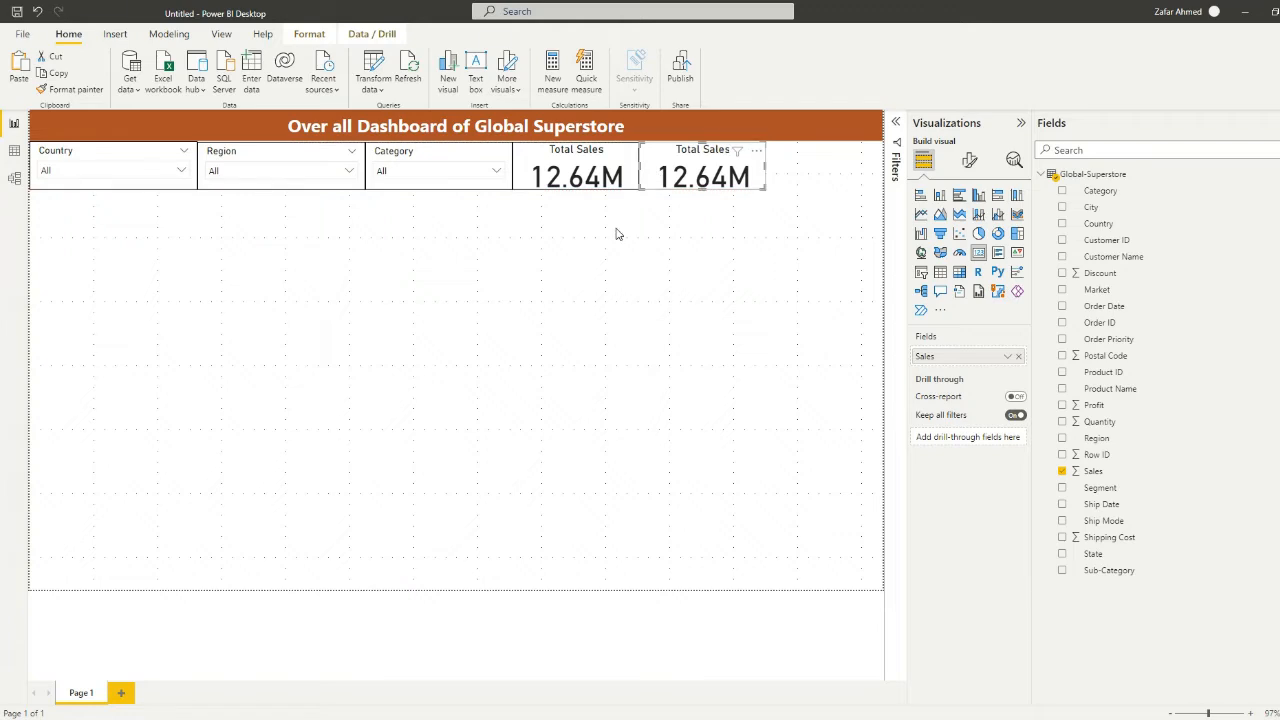
left_click_drag(657, 183, 770, 178)
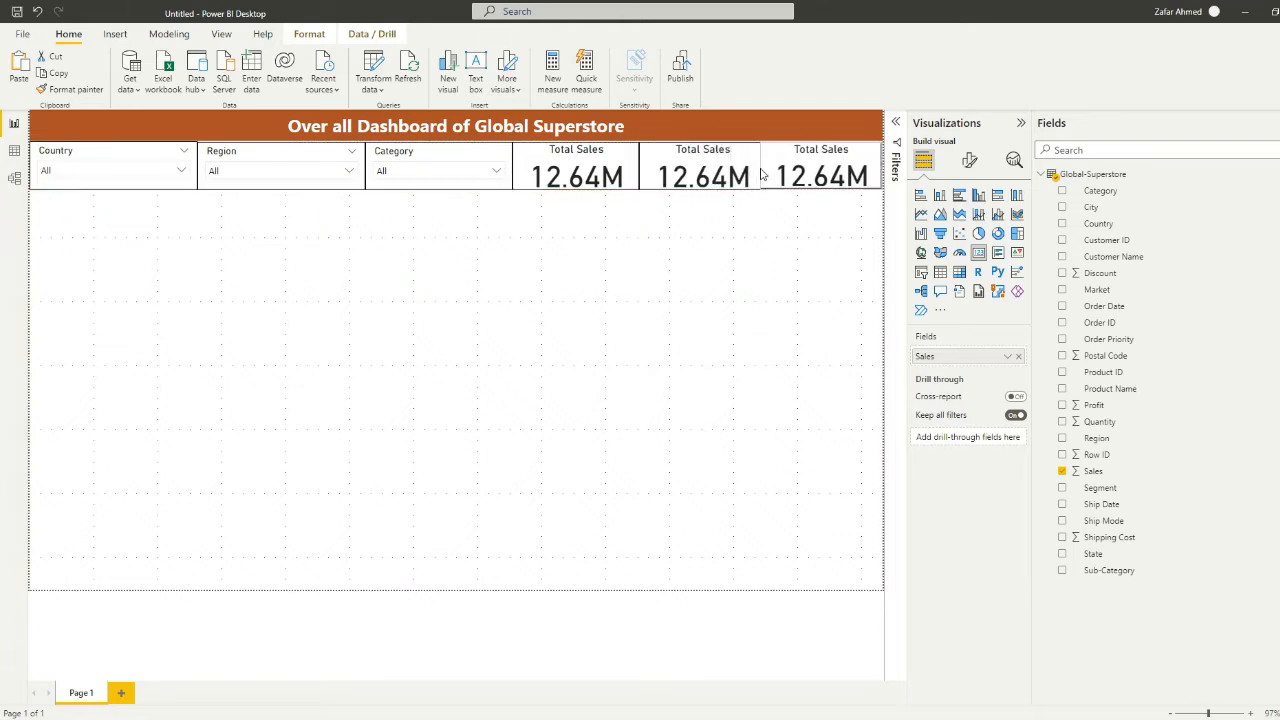
left_click(687, 197)
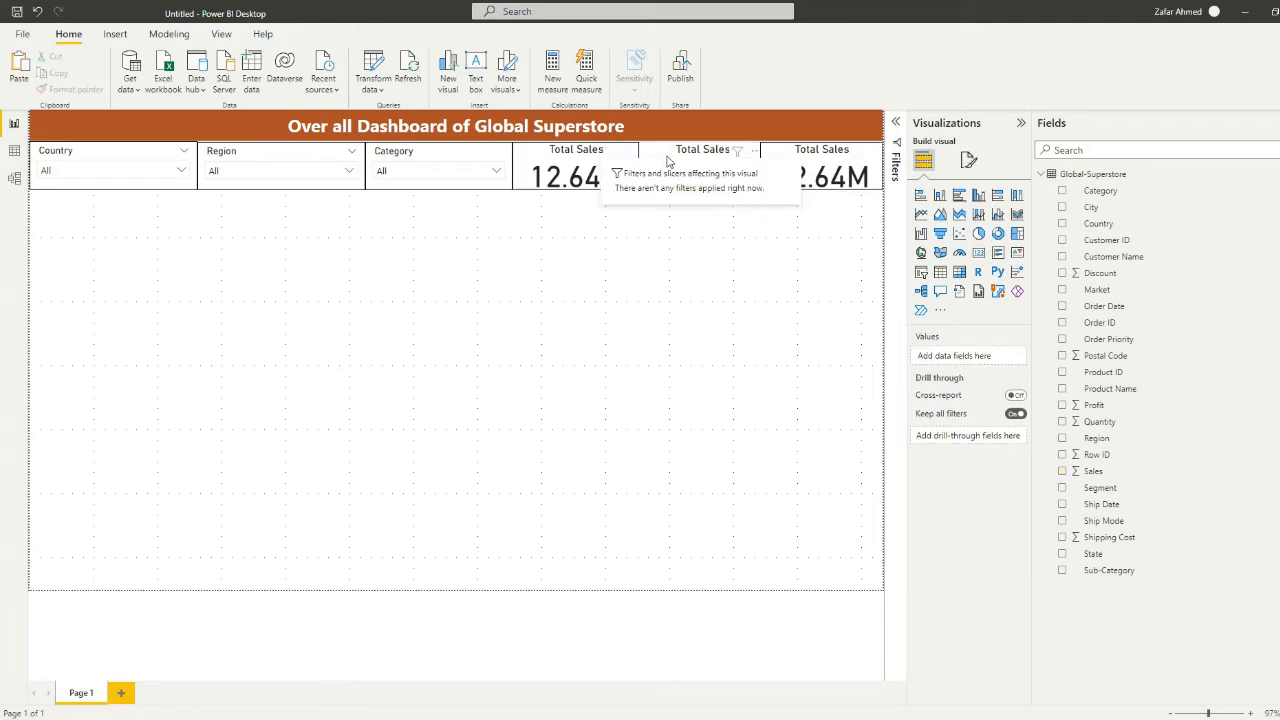
Replace the Sales field with Shipping Cost in the middle card
left_click(667, 162)
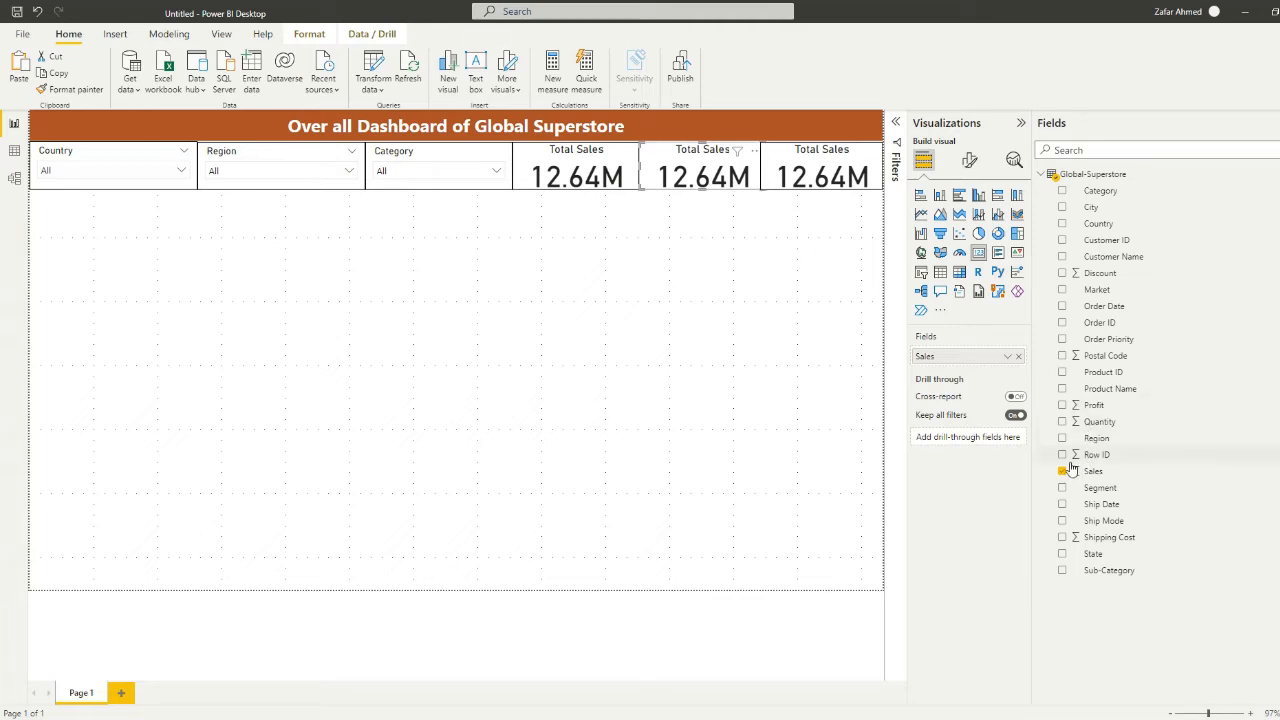
left_click(1062, 471)
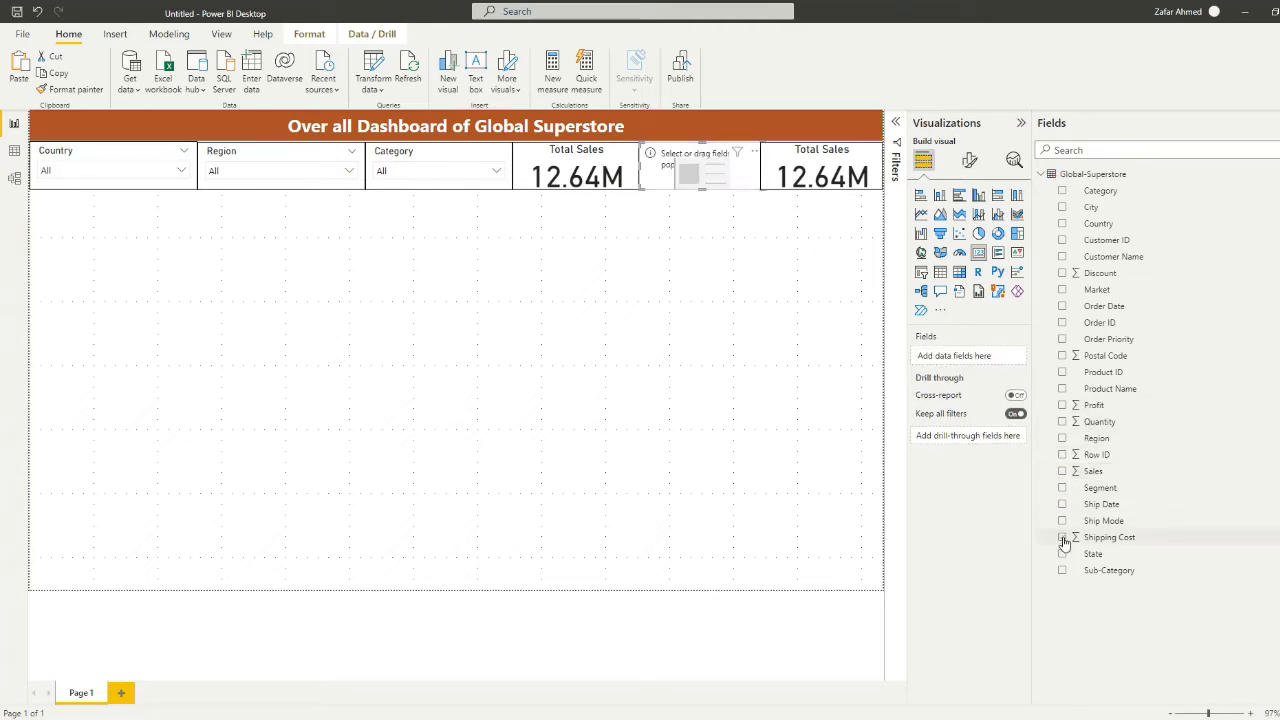
left_click(1062, 537)
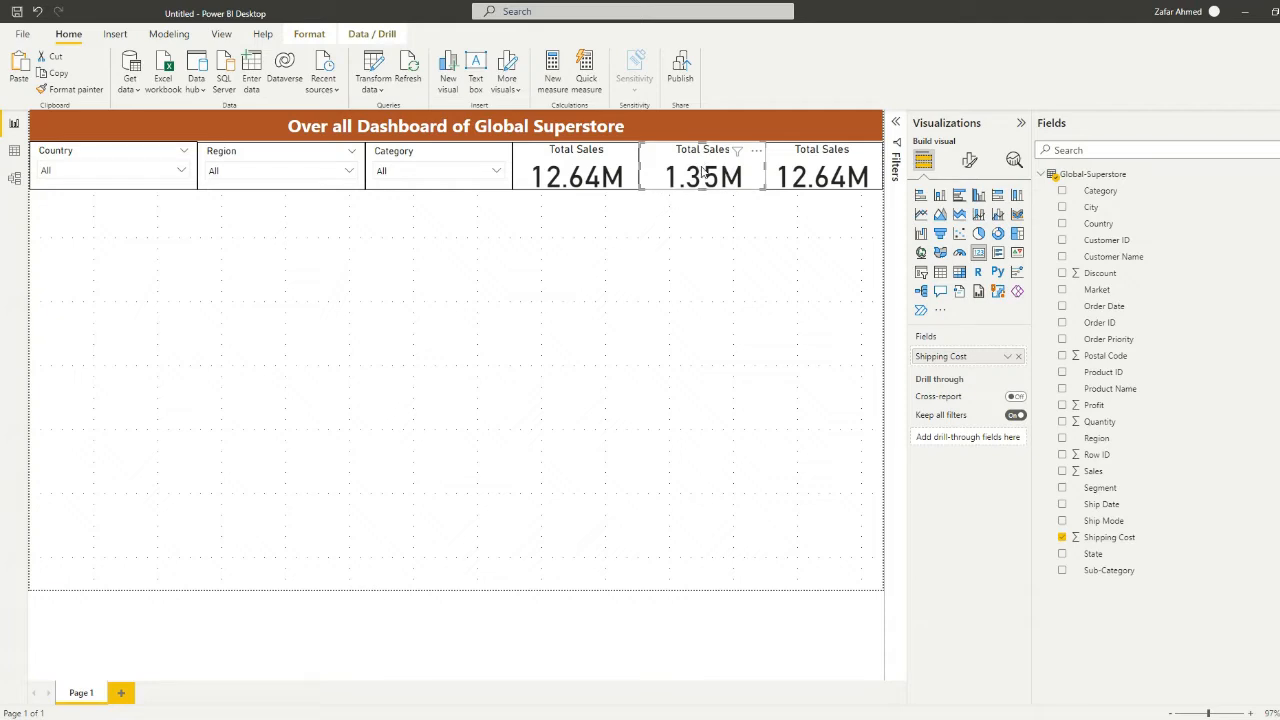
Change the title text of the Shipping Cost card to "Total Shipment Cost"
left_click(969, 160)
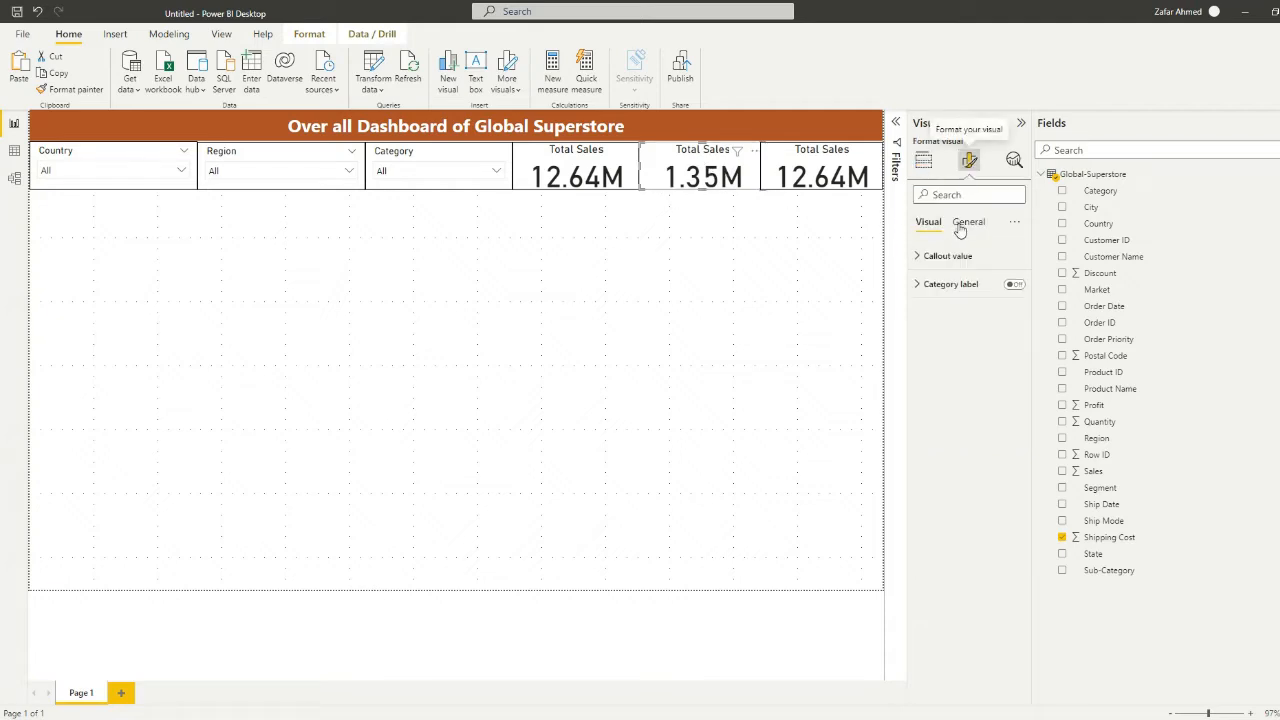
left_click(970, 224)
left_click(940, 284)
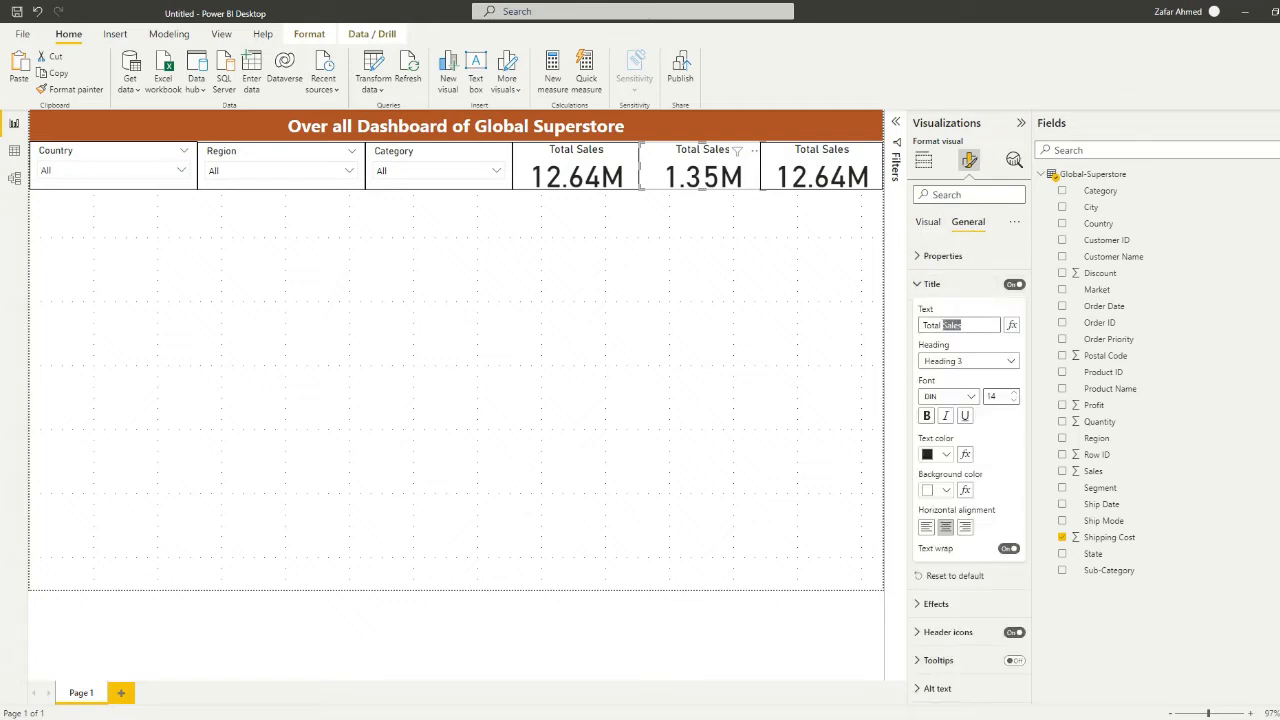
type("Sh")
type("pin")
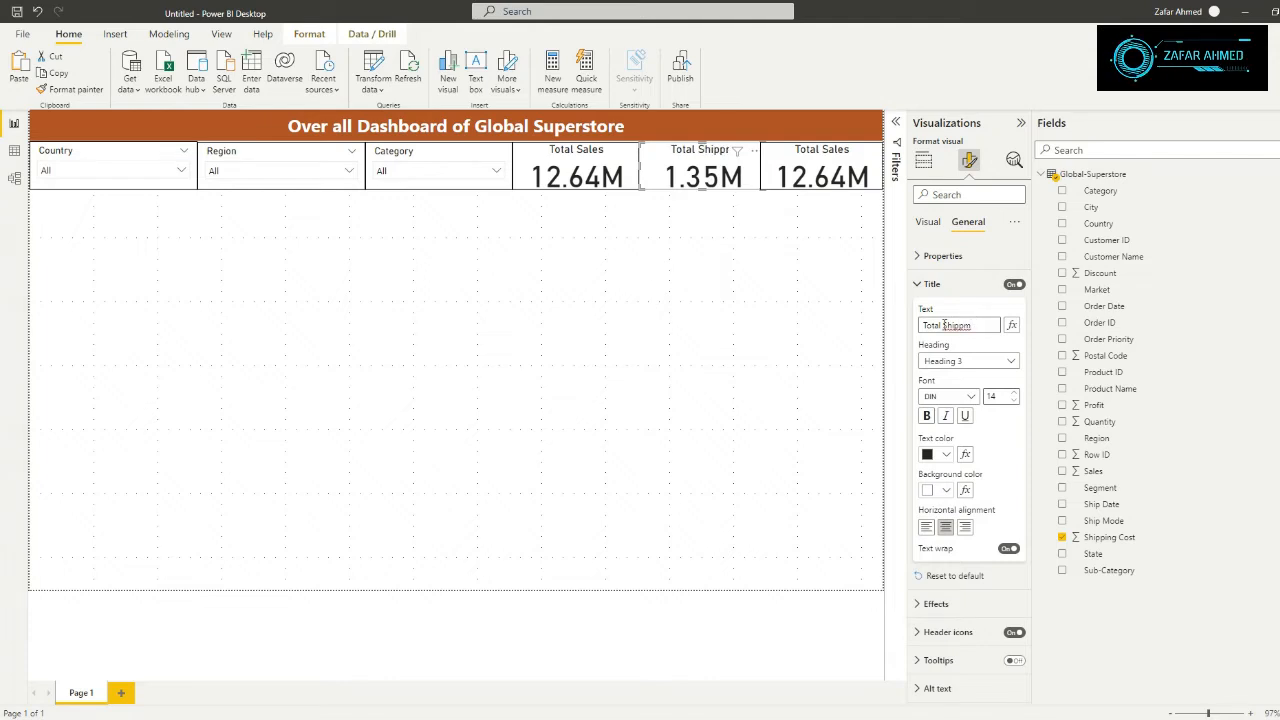
type("ent")
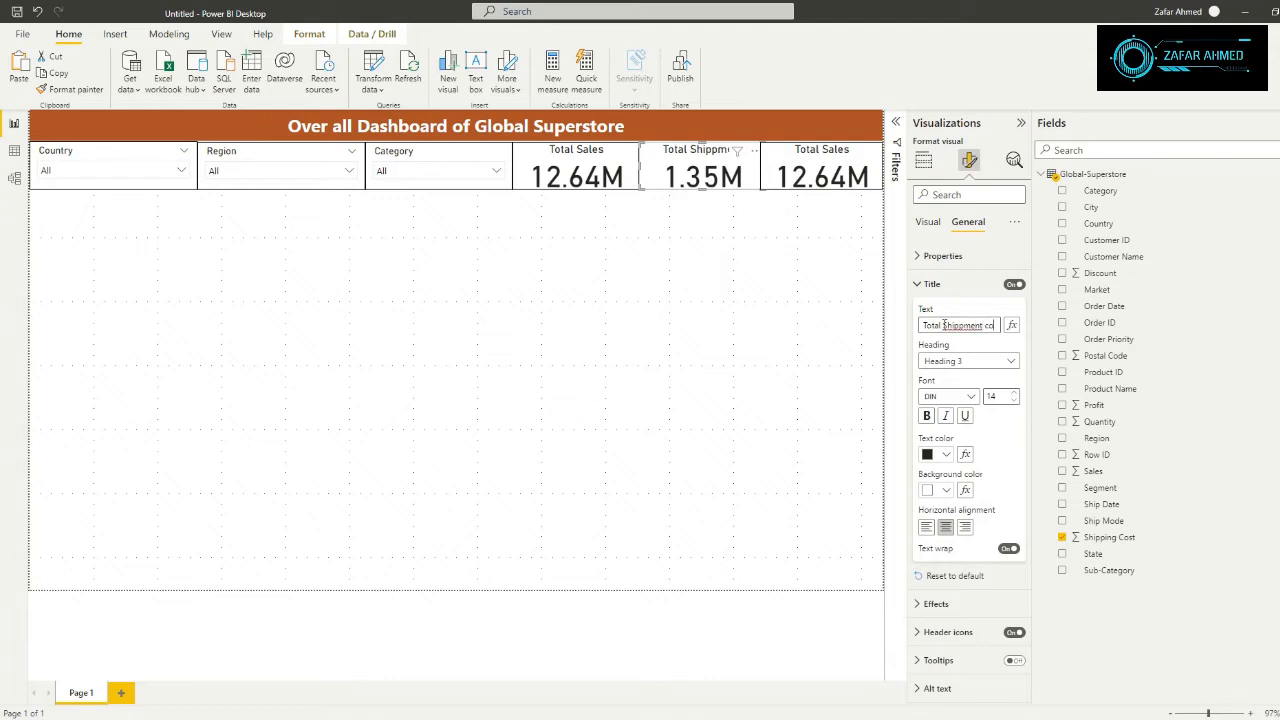
type(" Cost")
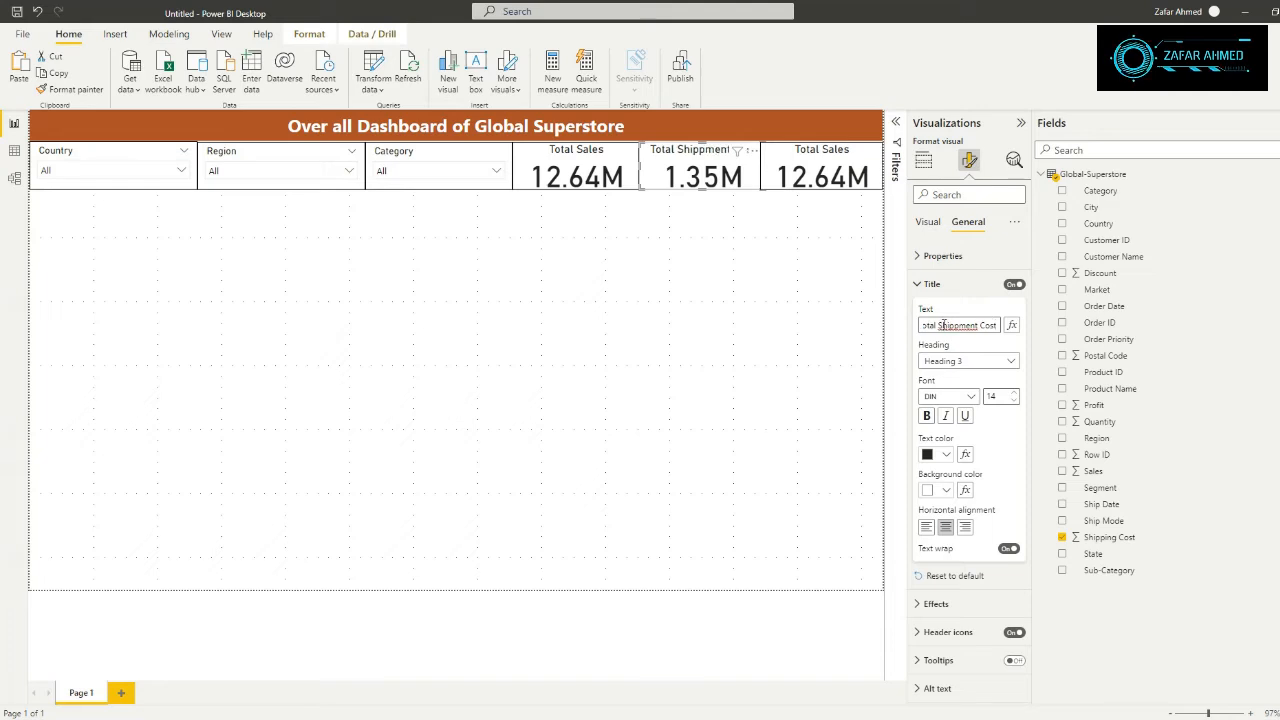
key("BackSpace")
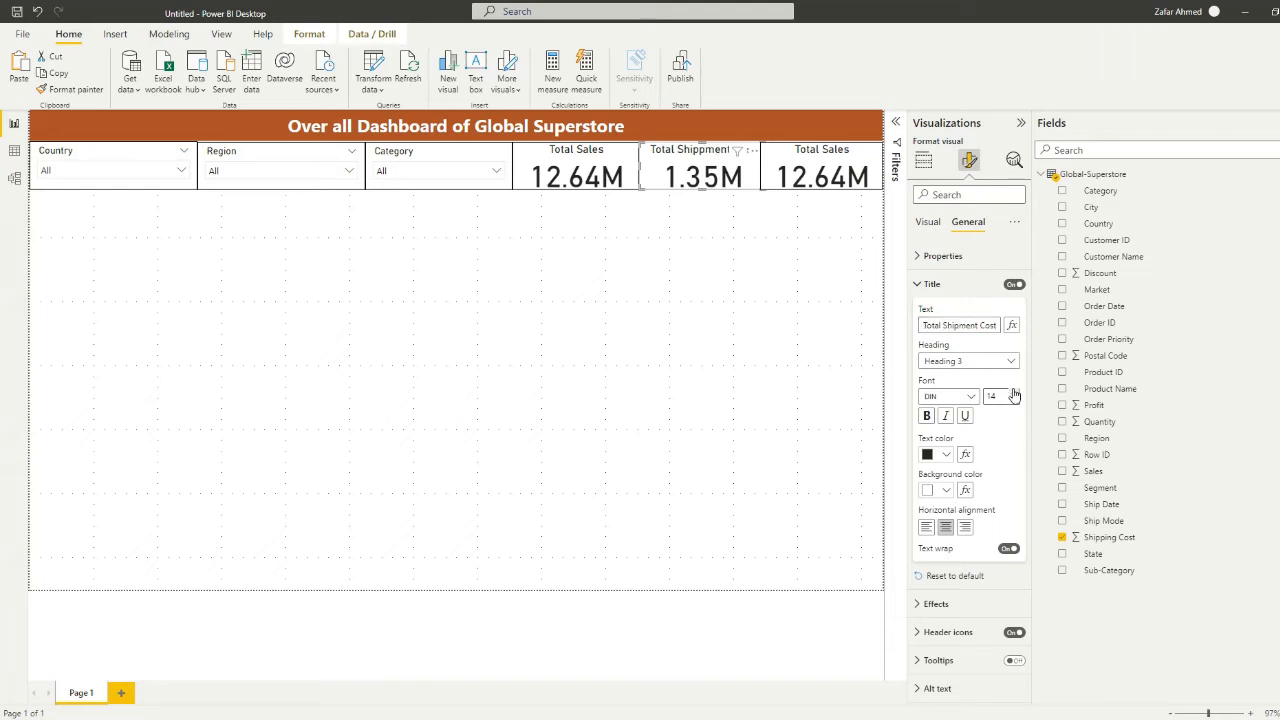
left_click_drag(761, 166, 767, 167)
left_click(752, 343)
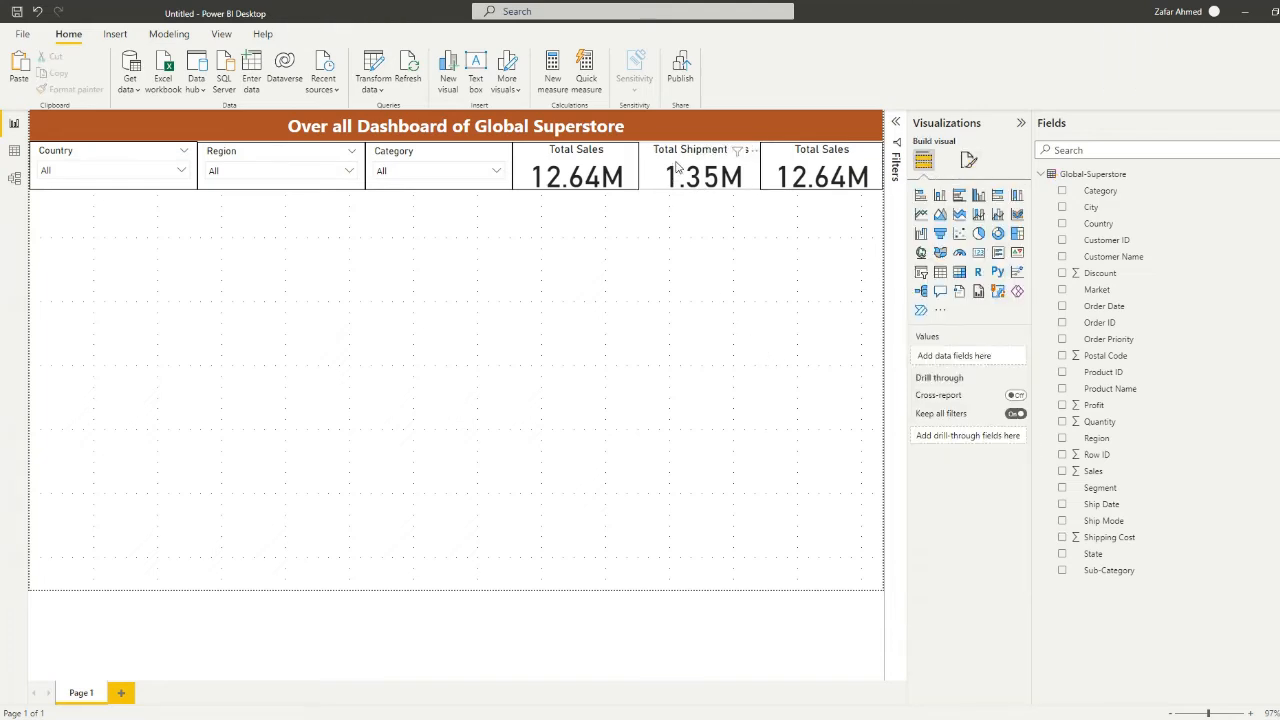
Replace the Sales field with Profit in the last card of the row
left_click(804, 178)
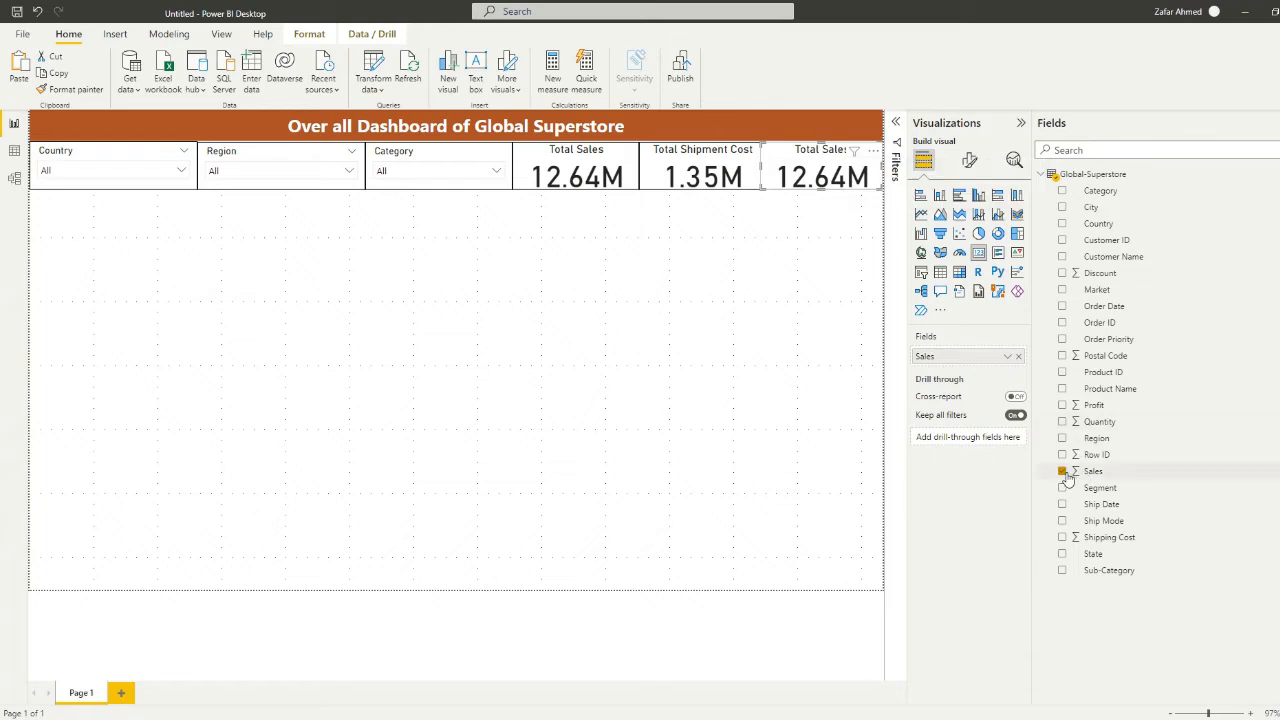
left_click(1062, 471)
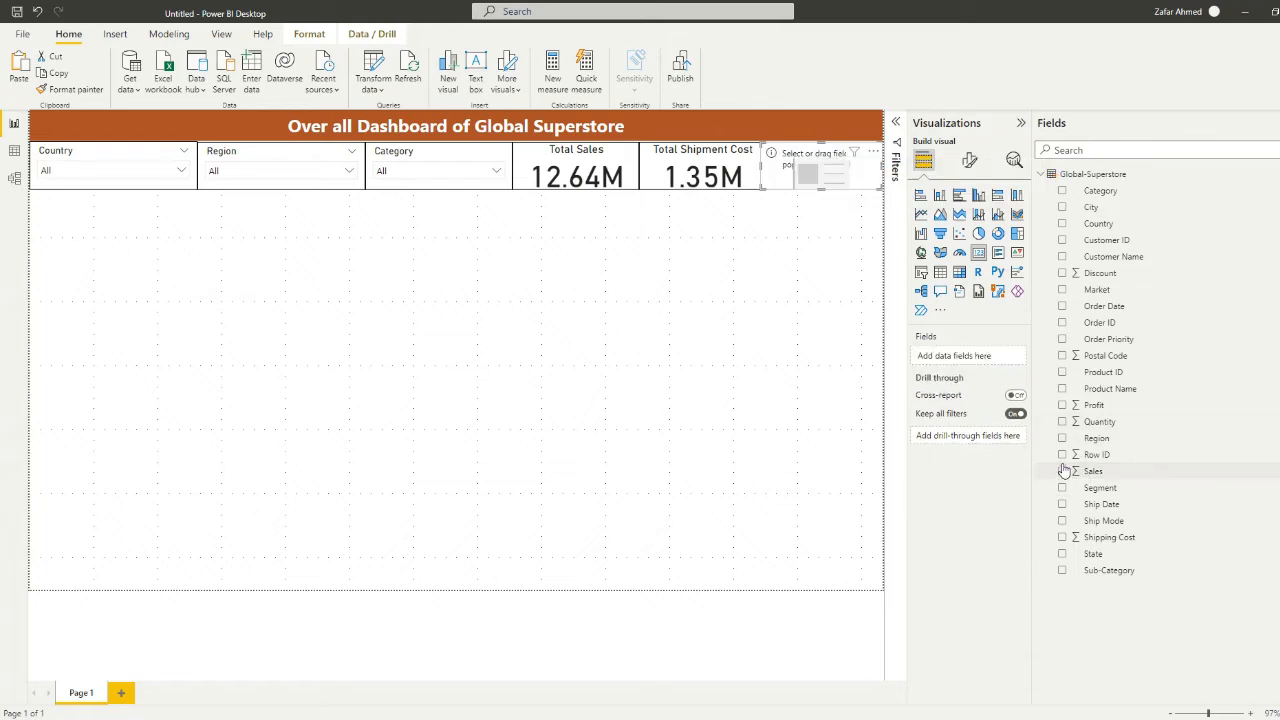
left_click(1062, 405)
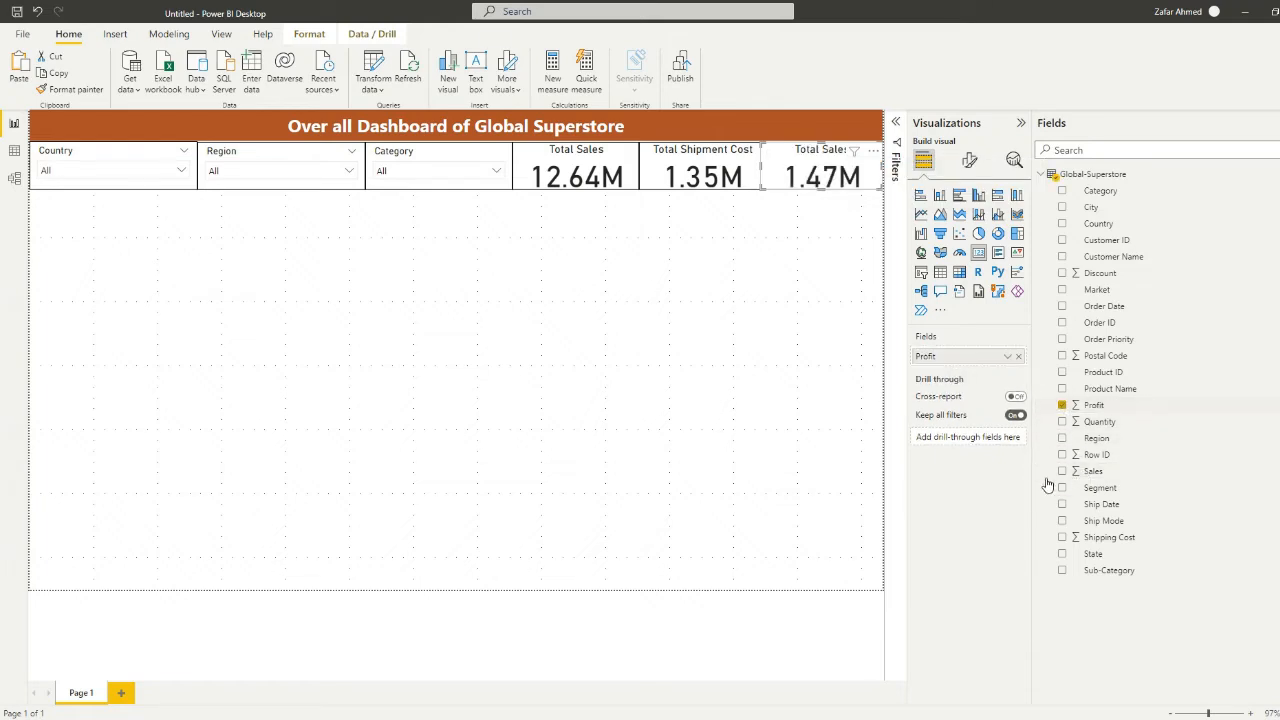
Change the title text of the Profit card to "Total Profit"
left_click(968, 161)
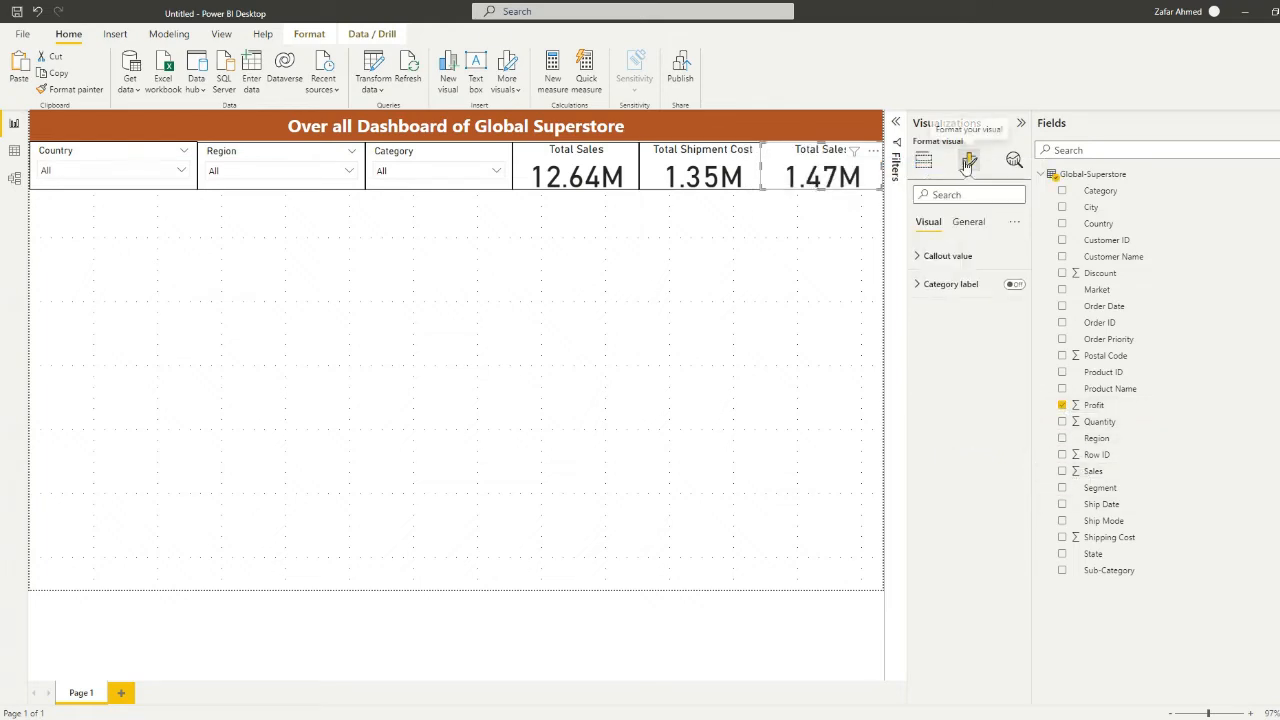
left_click(968, 222)
left_click(935, 284)
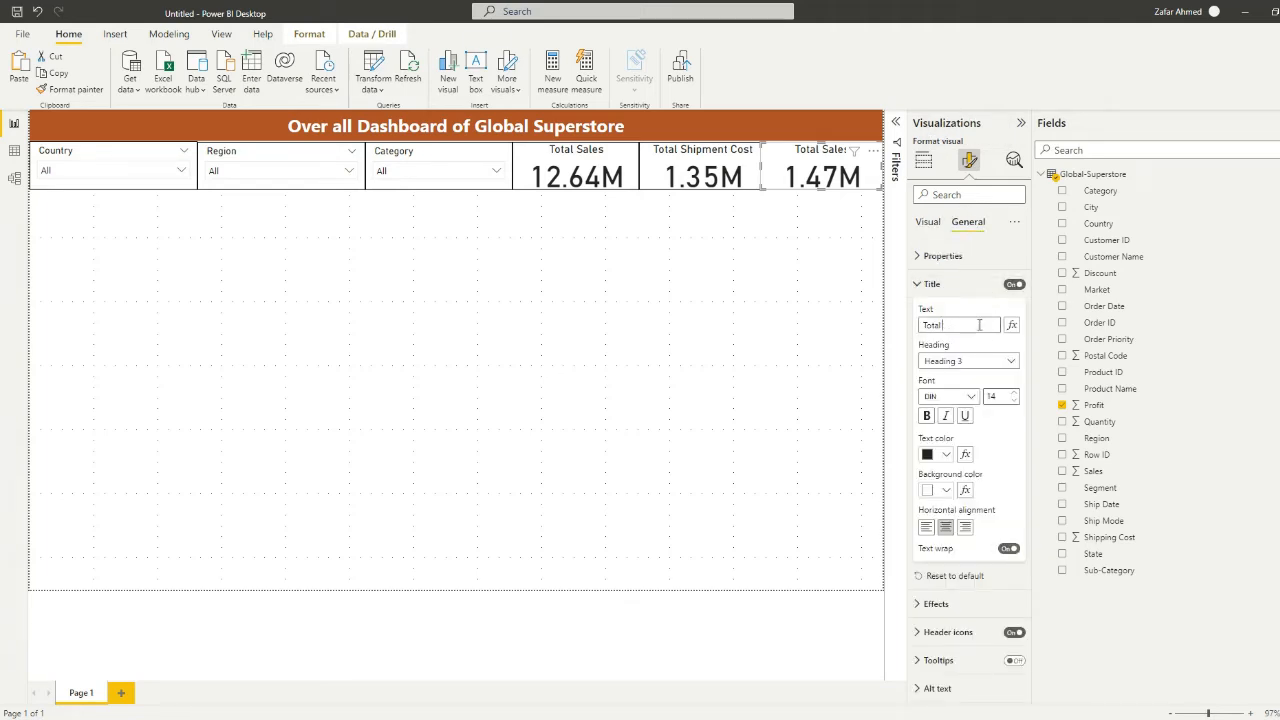
type("Profit")
left_click(718, 305)
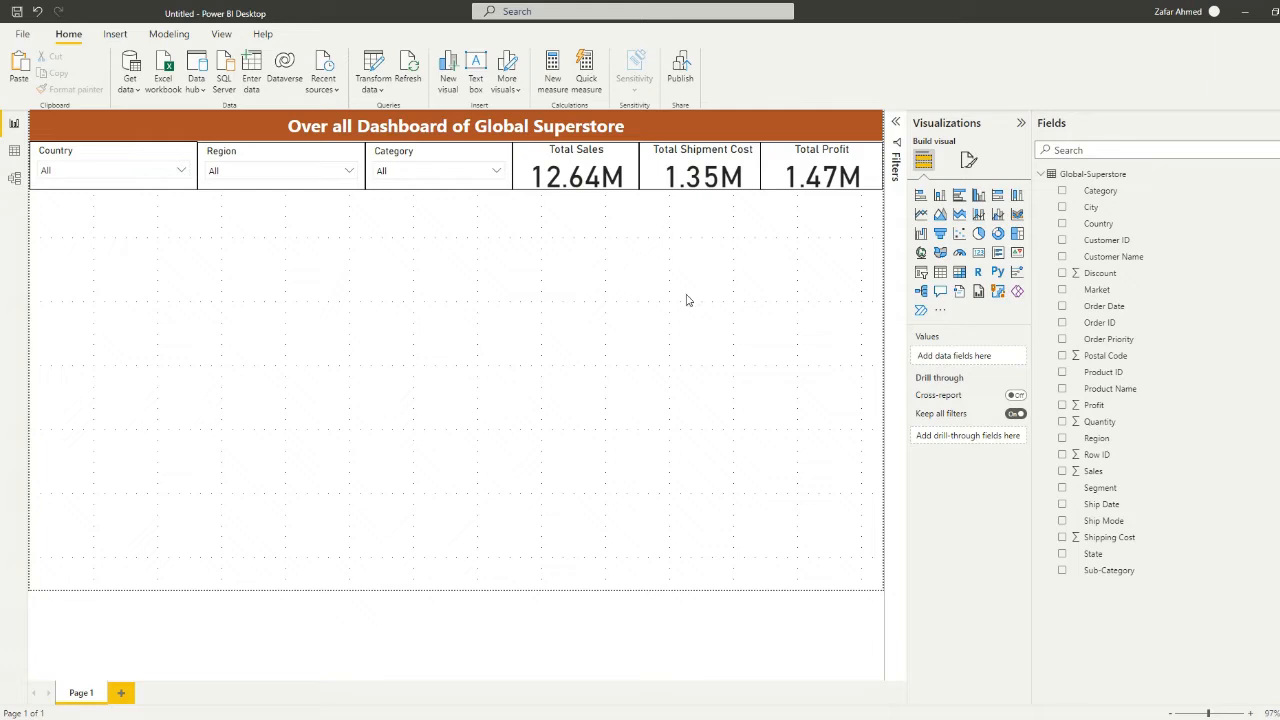
Add a table visual with the Country and Sales fields in the open area below the slicers
left_click(940, 272)
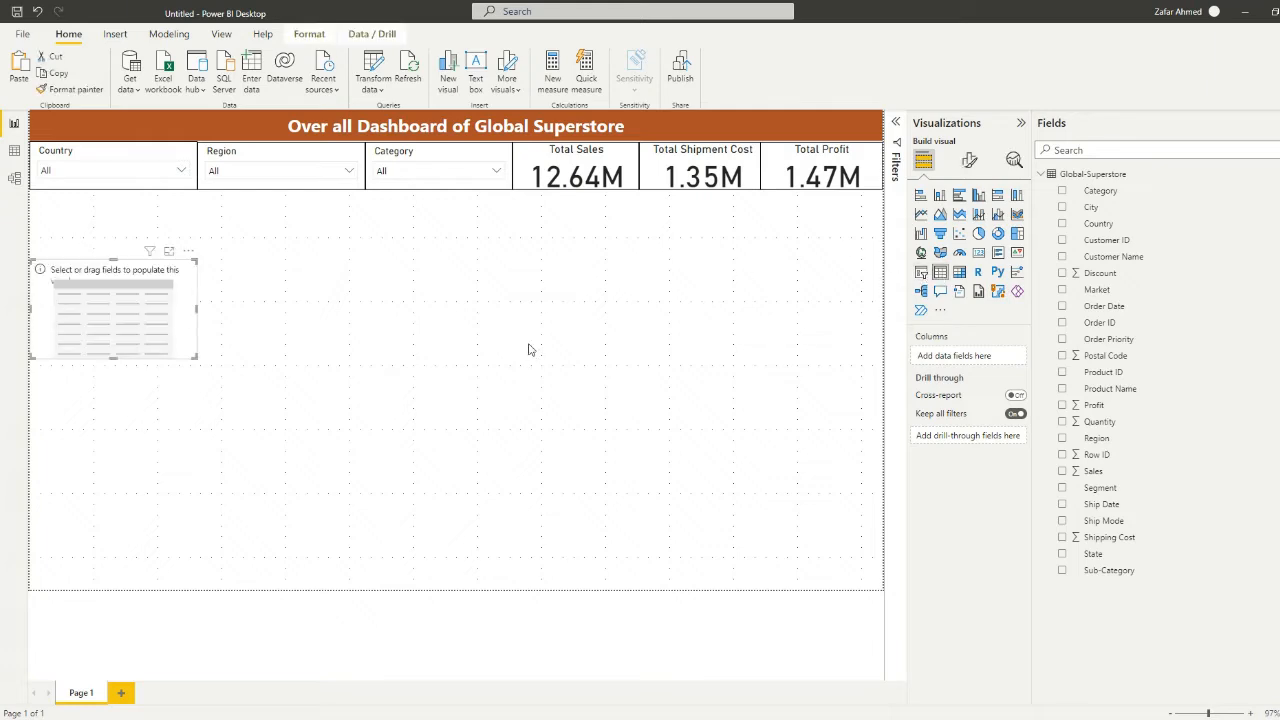
left_click(1061, 224)
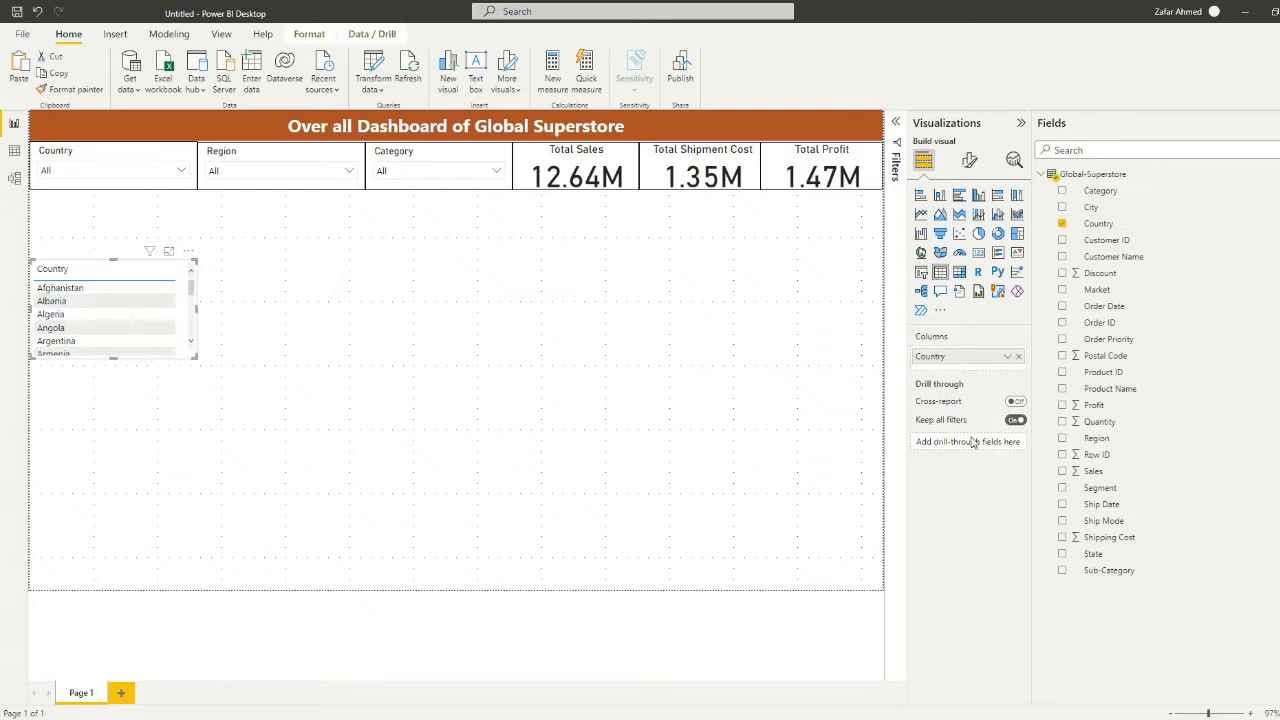
left_click(1062, 471)
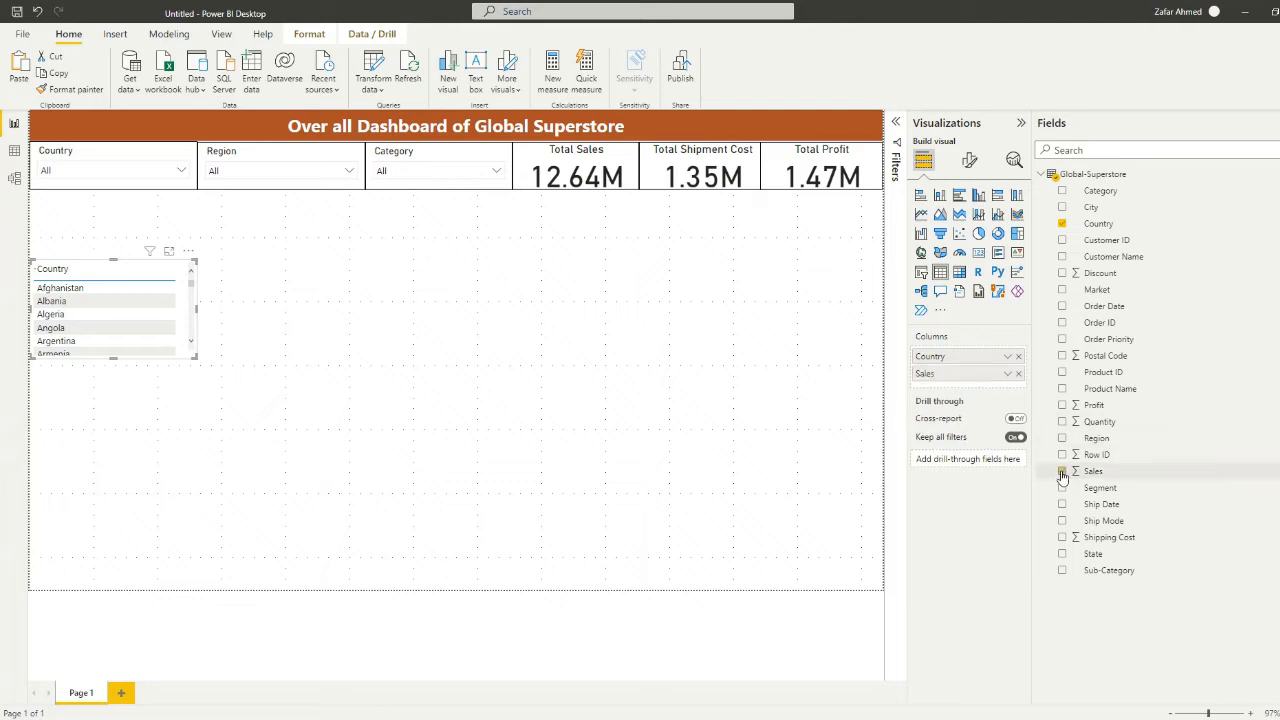
Enlarge the country sales table and convert it into a stacked column chart
left_click_drag(196, 358, 356, 483)
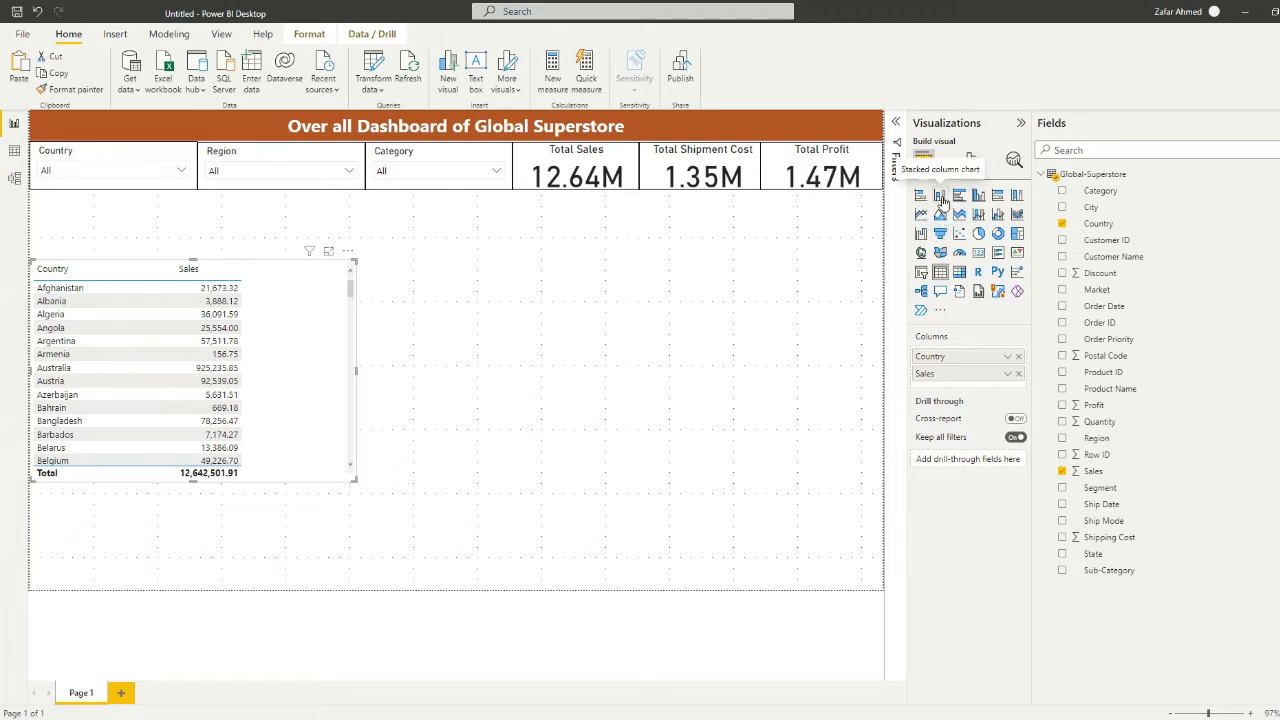
left_click(940, 197)
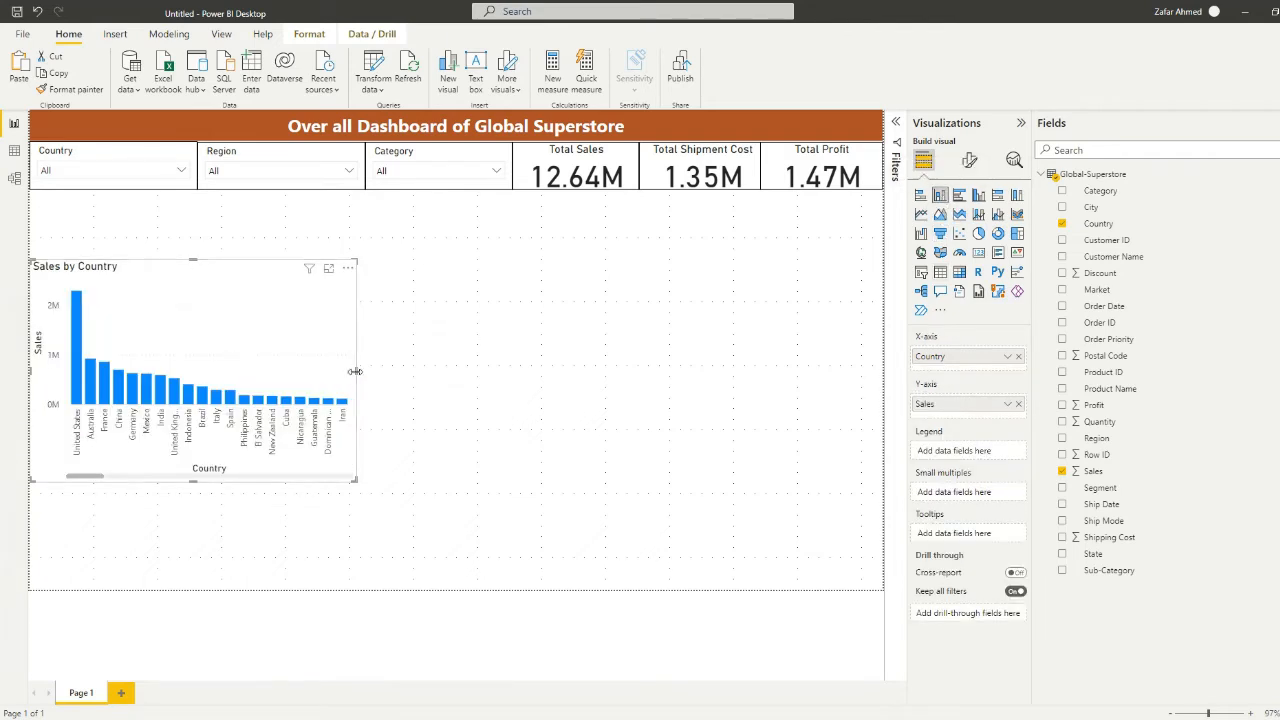
left_click_drag(355, 386, 399, 377)
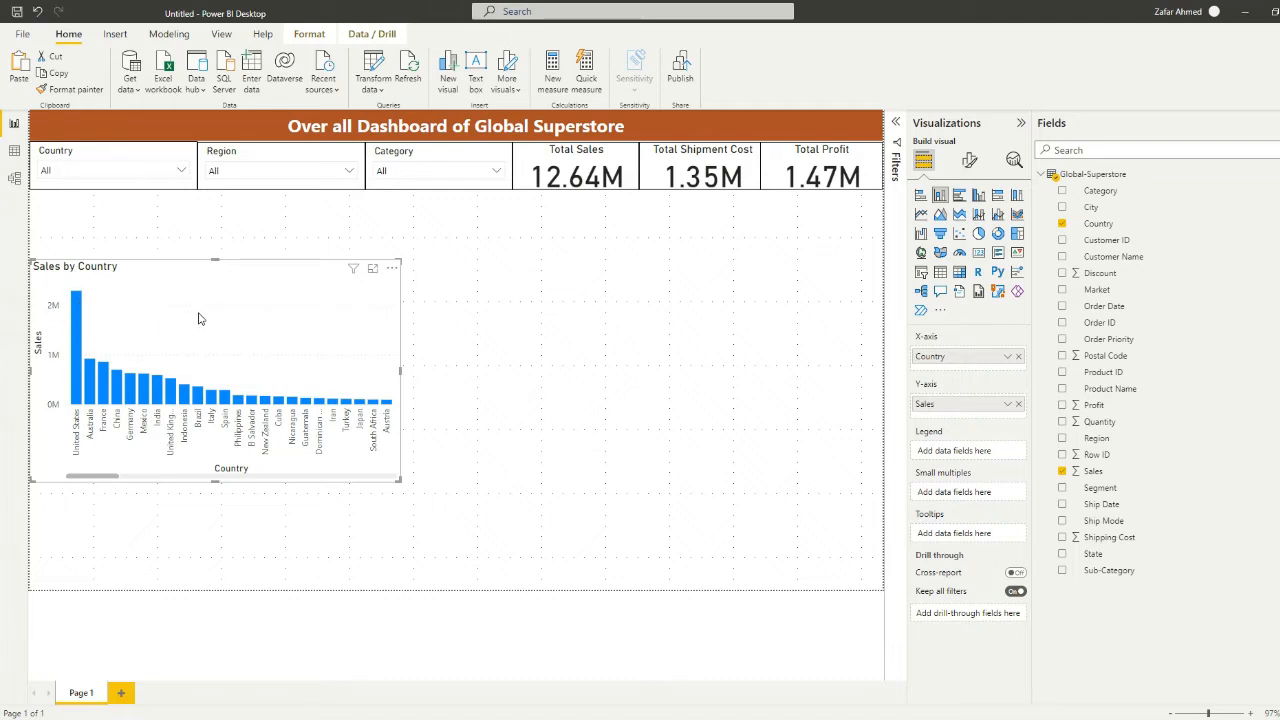
Turn on data labels for the Sales by Country chart and place it, widened, directly beneath the slicers
left_click(968, 162)
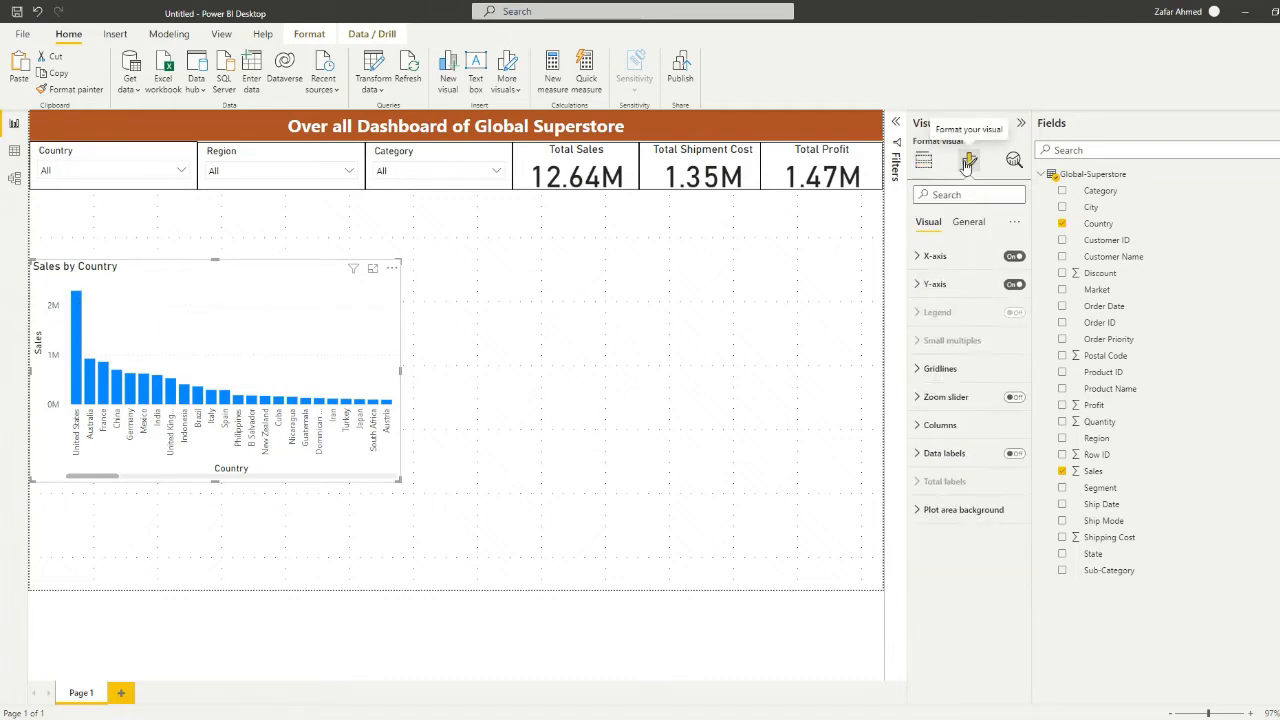
left_click(1021, 454)
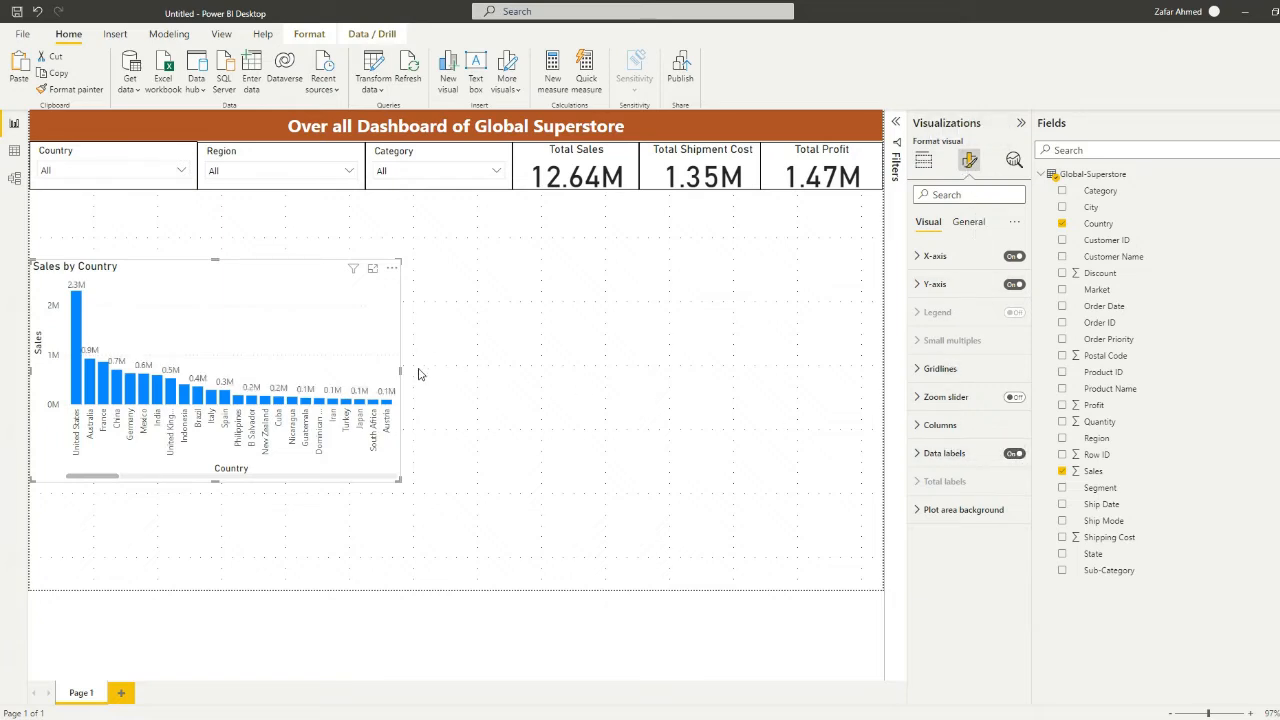
left_click_drag(399, 372, 456, 375)
left_click_drag(363, 337, 363, 274)
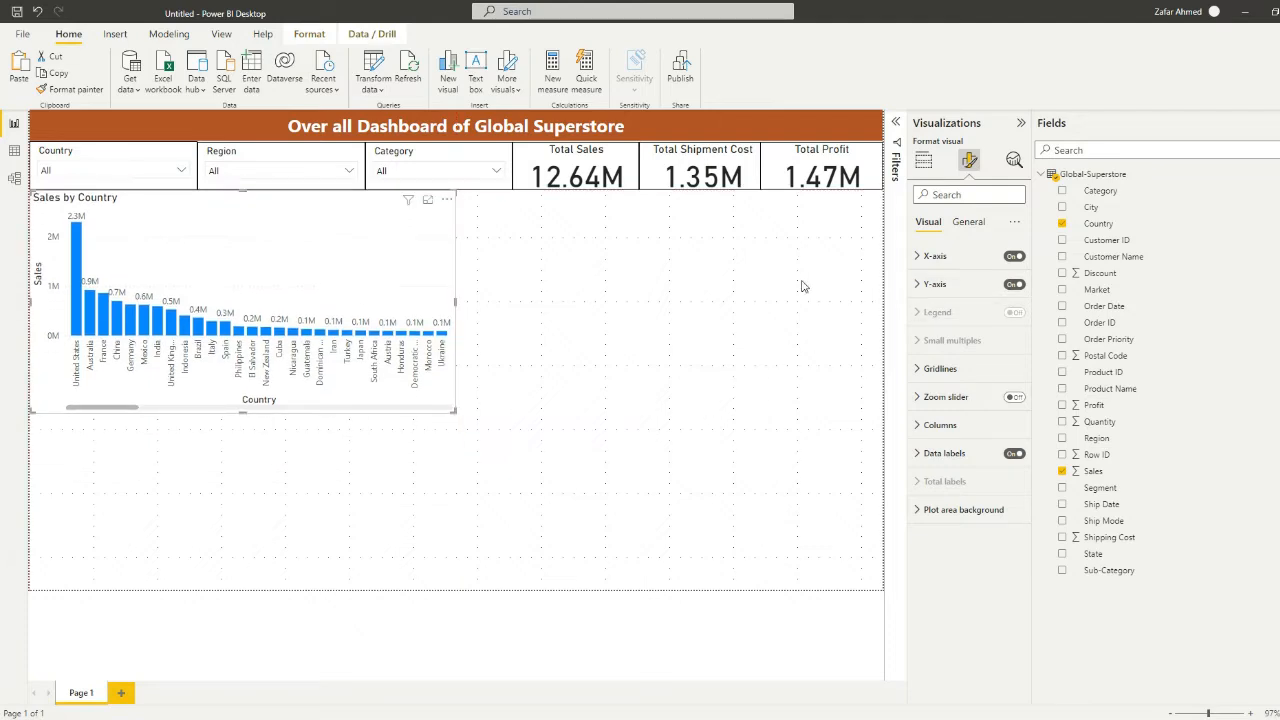
Center the title of the Sales by Country chart horizontally
left_click(968, 222)
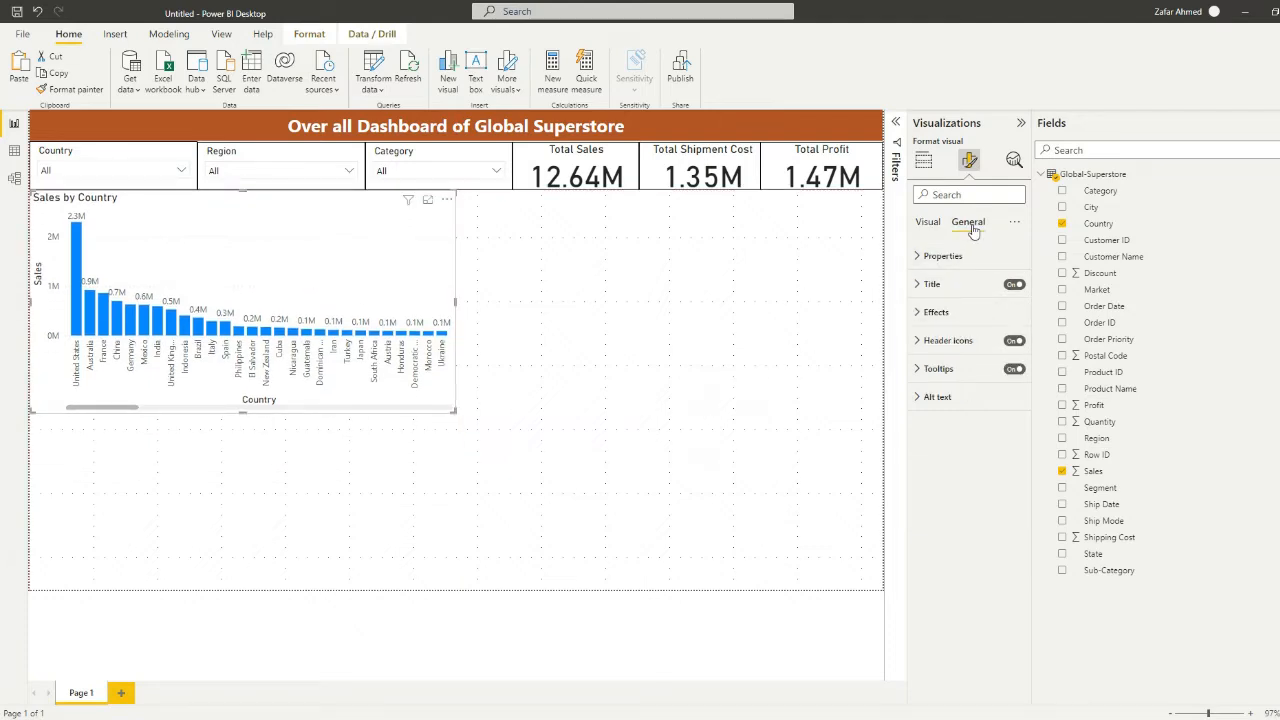
left_click(932, 285)
left_click_drag(988, 324, 919, 330)
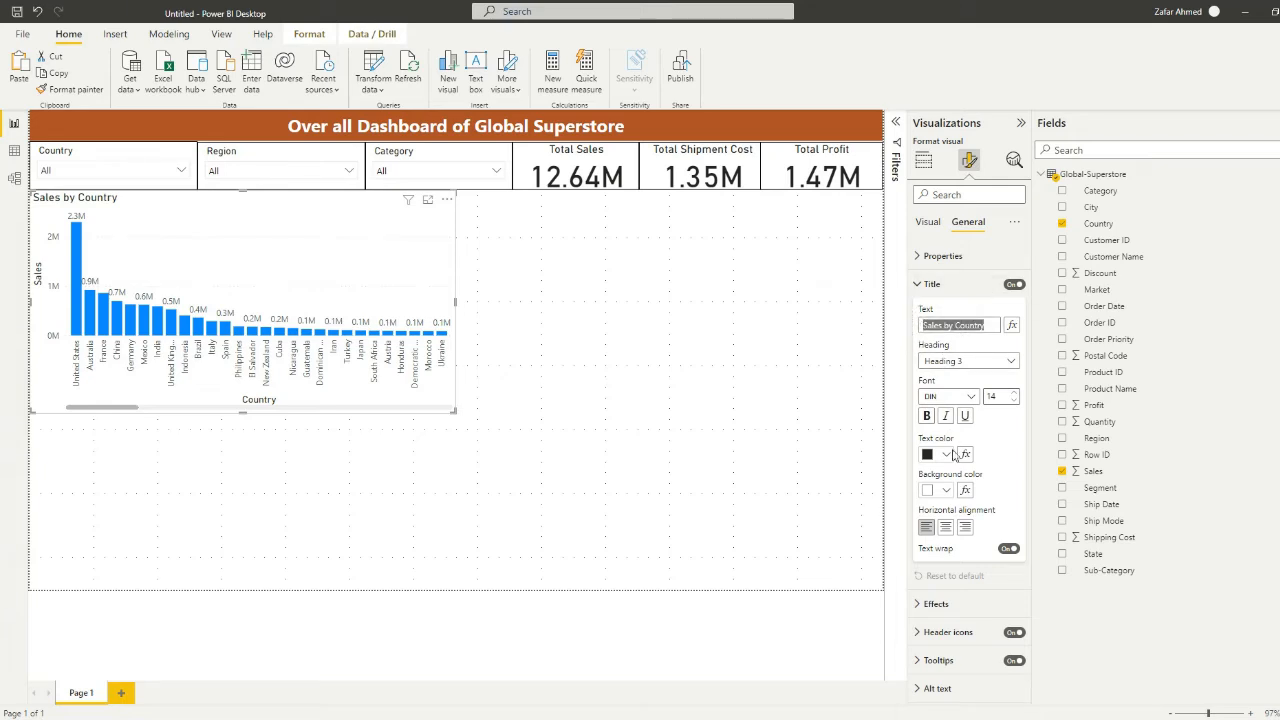
left_click(946, 530)
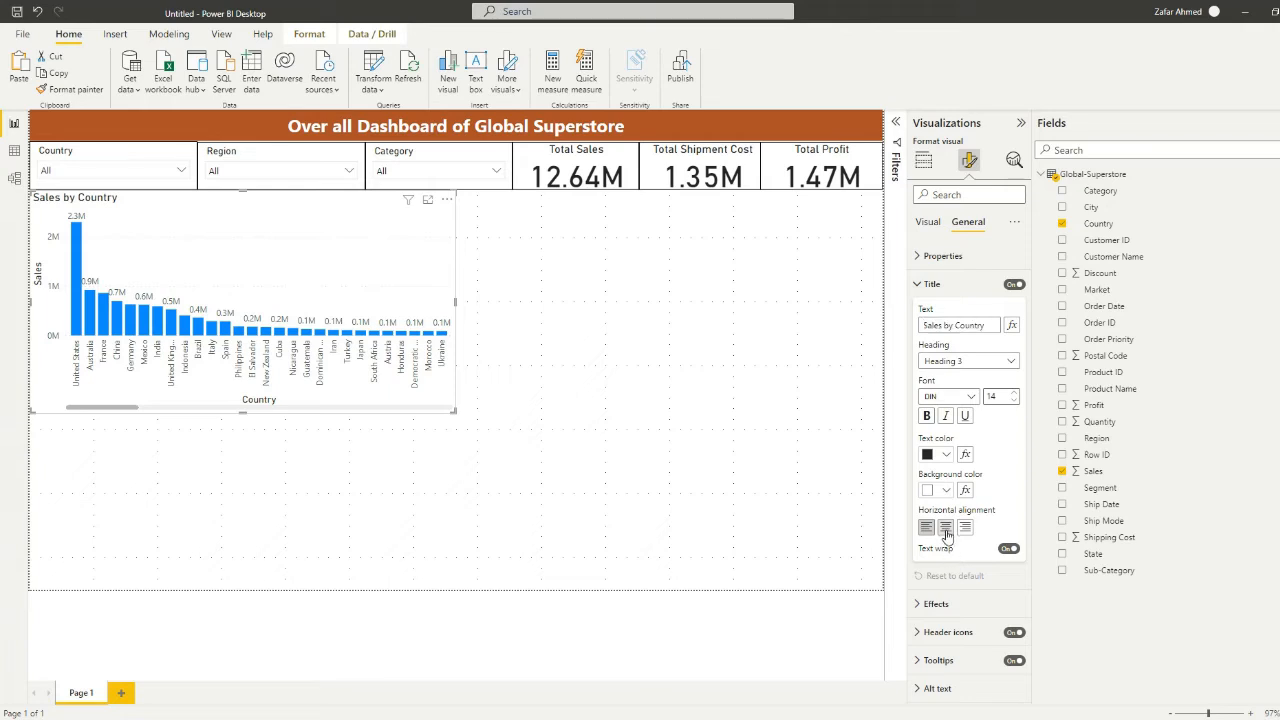
left_click(687, 472)
left_click(397, 270)
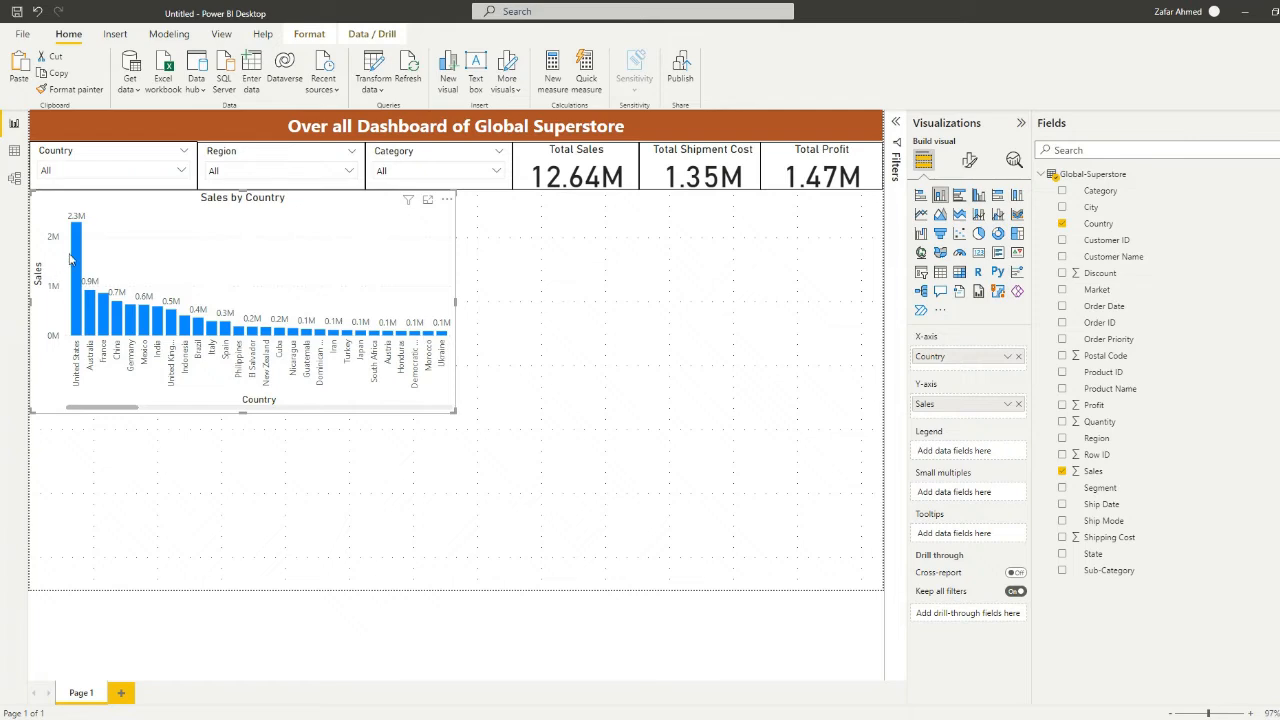
Open the conditional formatting for the default column color of the Sales by Country chart
mouse_move(79, 245)
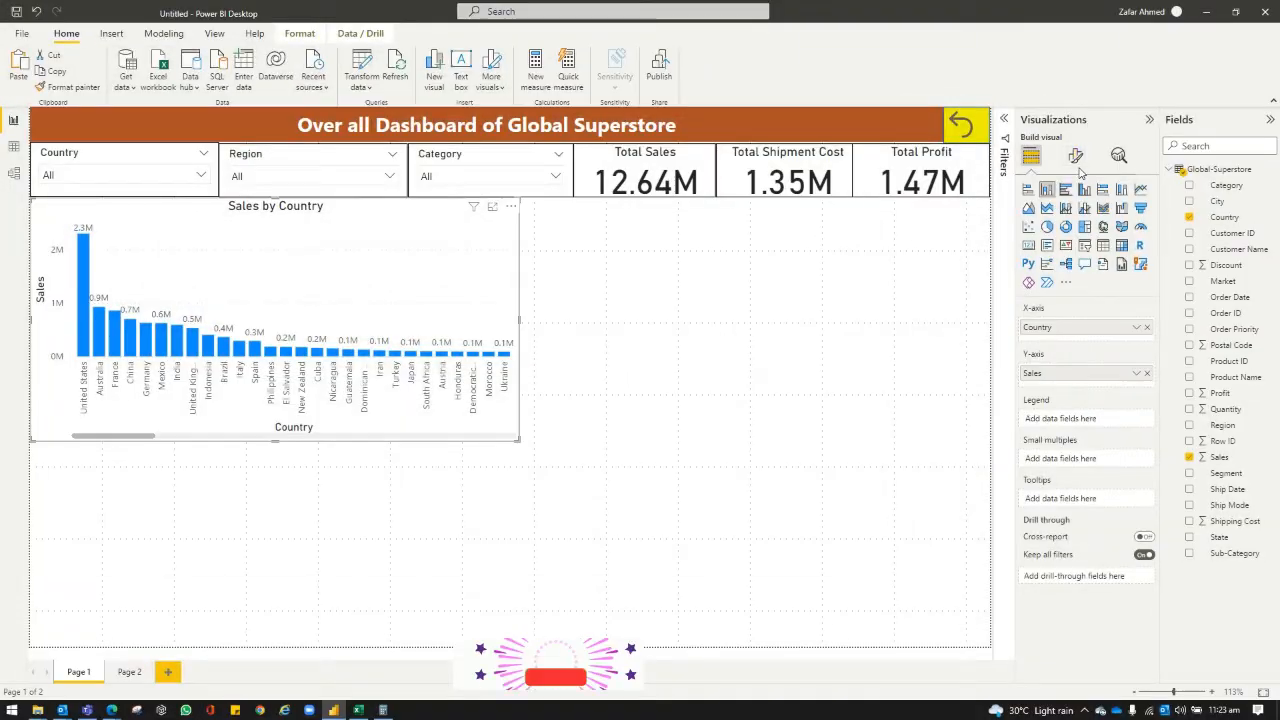
left_click(1077, 160)
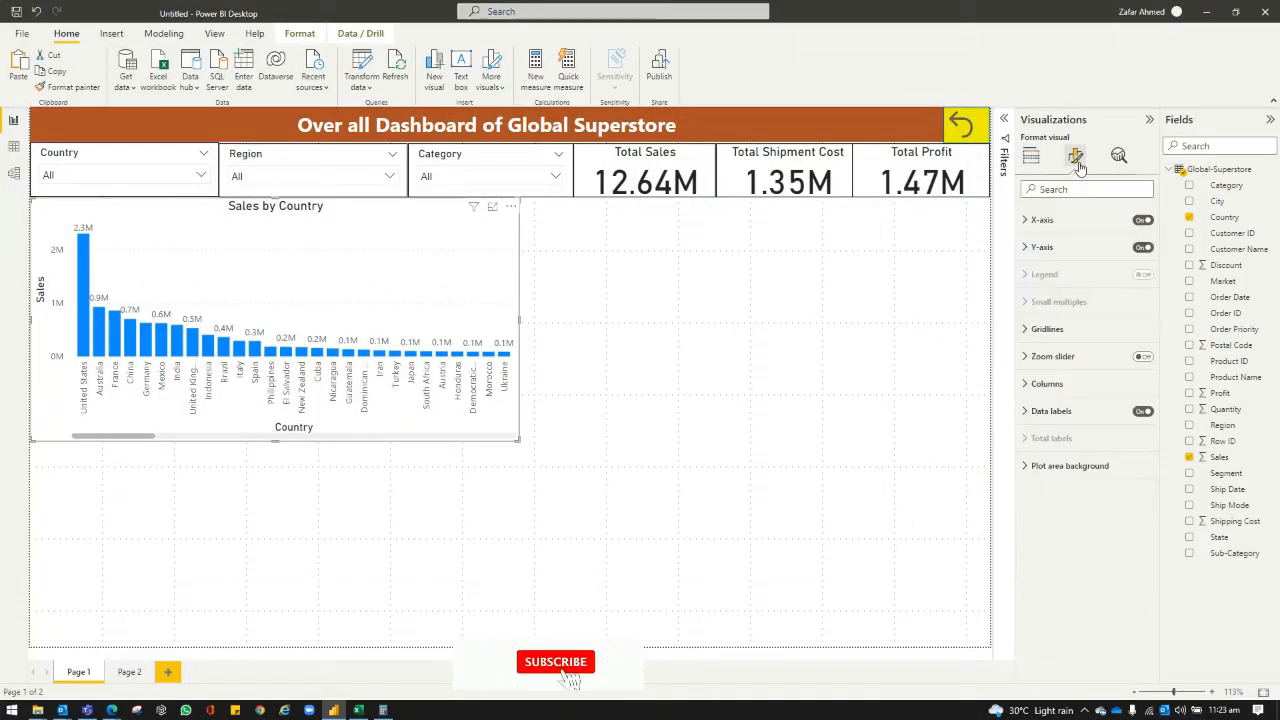
left_click(1046, 412)
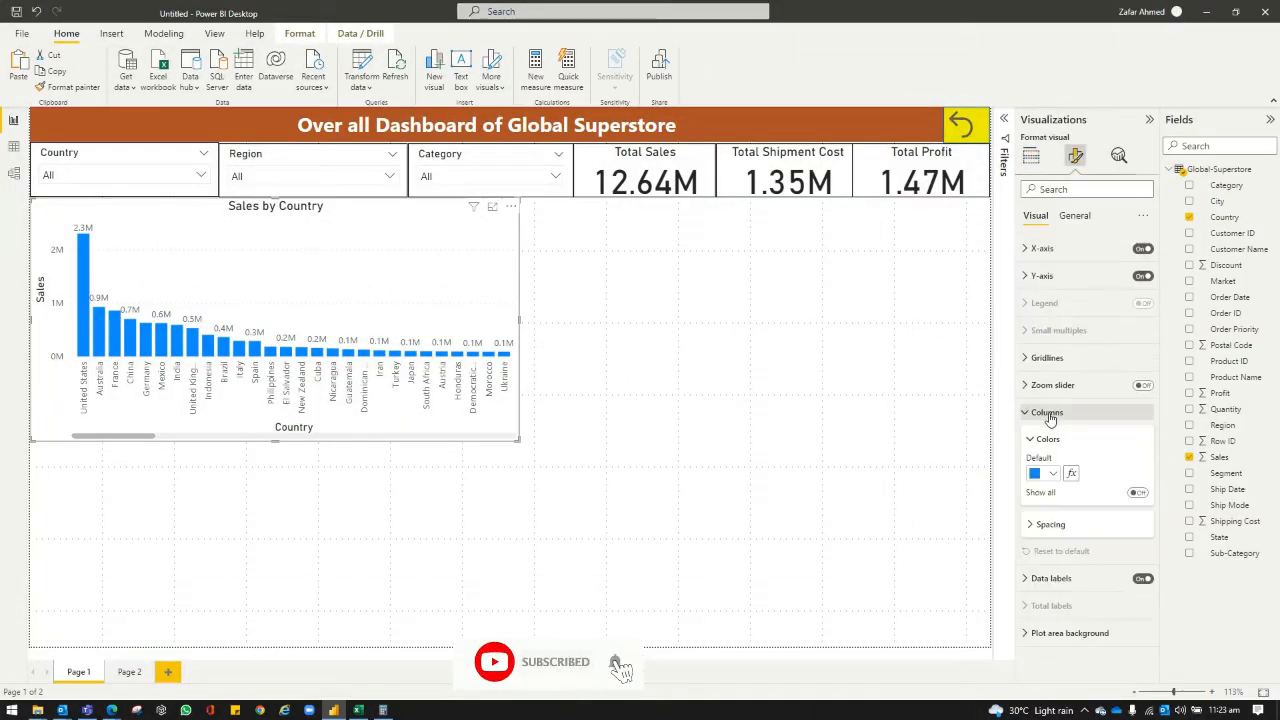
left_click(1071, 474)
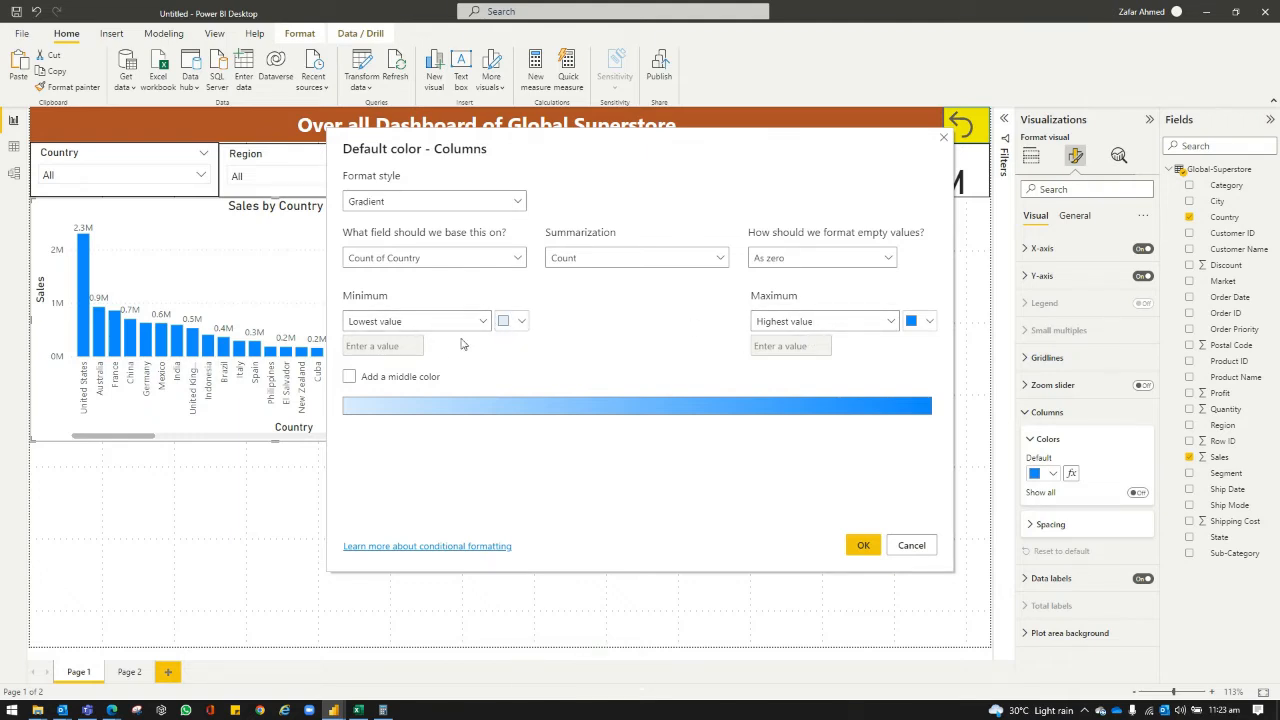
Try a column color gradient from dark blue for the lowest value to light blue for the highest value
left_click(515, 321)
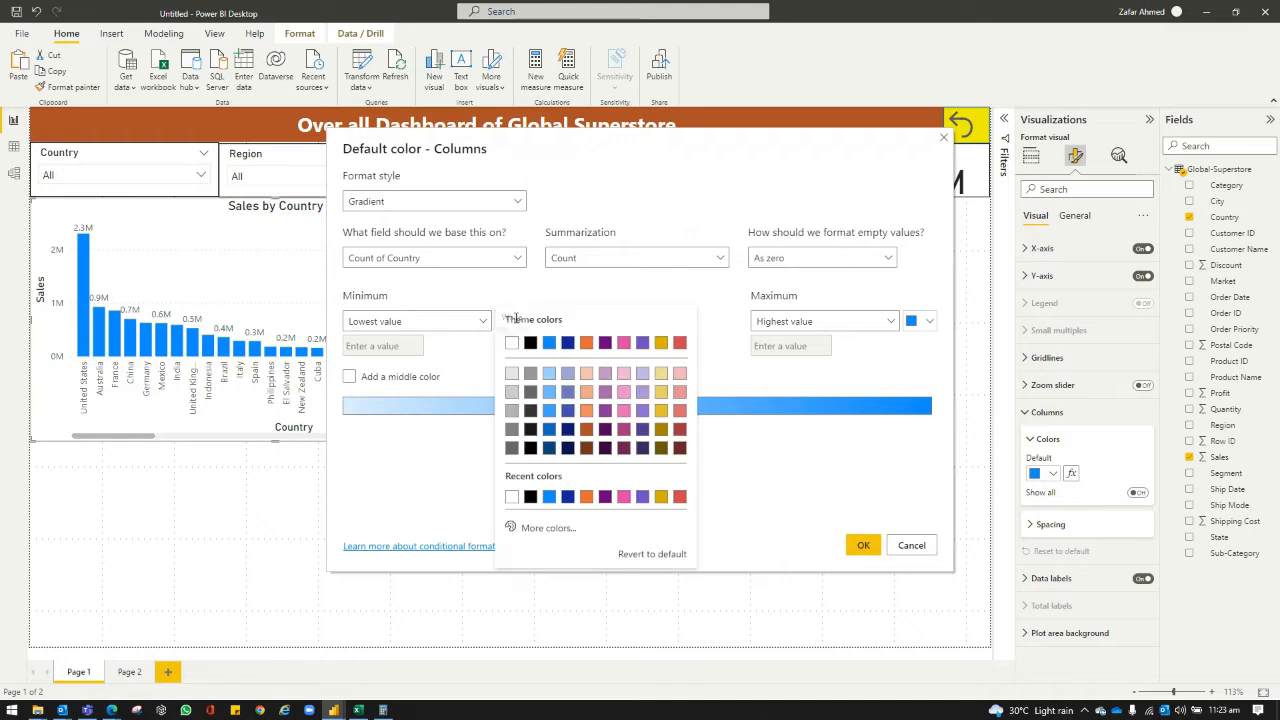
left_click(549, 374)
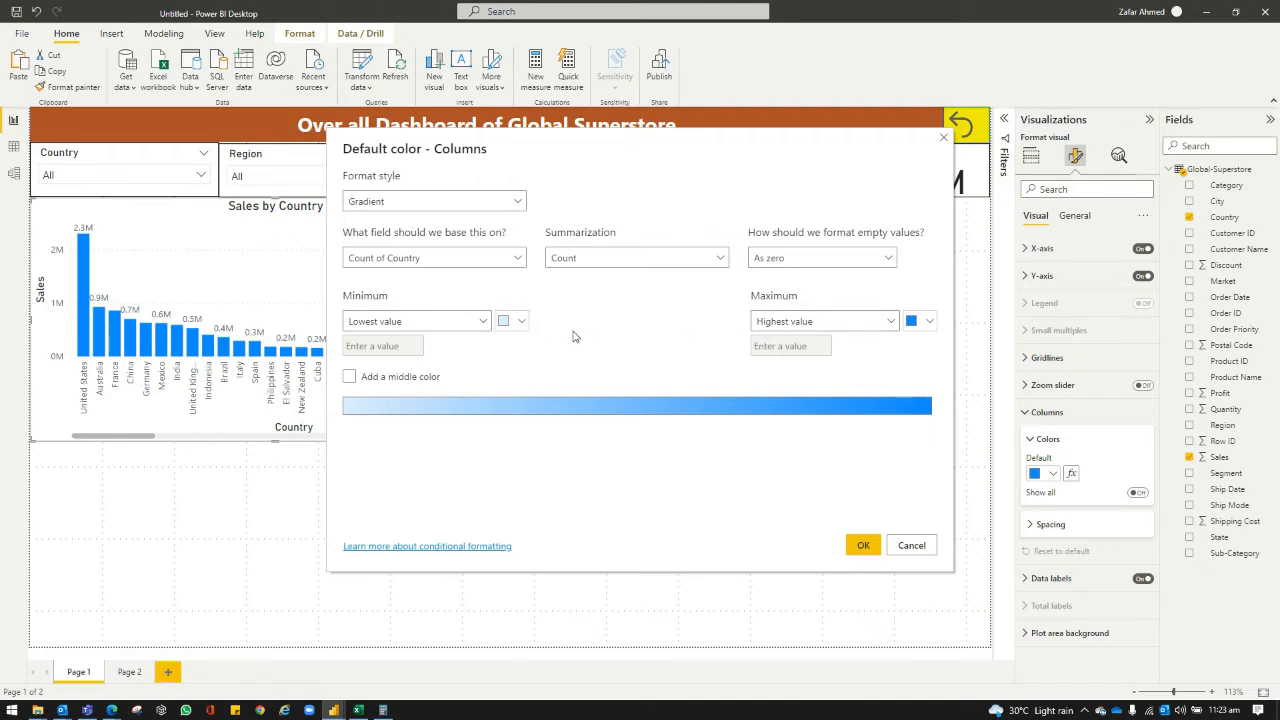
left_click(517, 321)
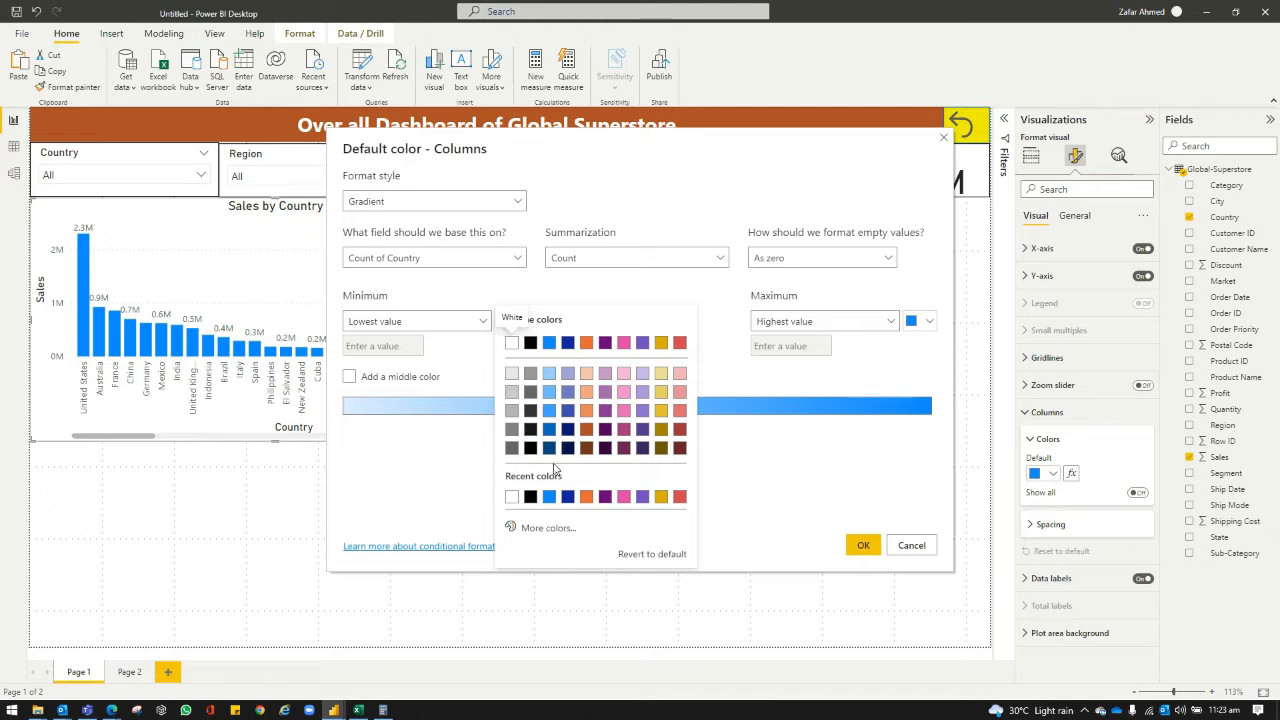
left_click(472, 330)
left_click(511, 320)
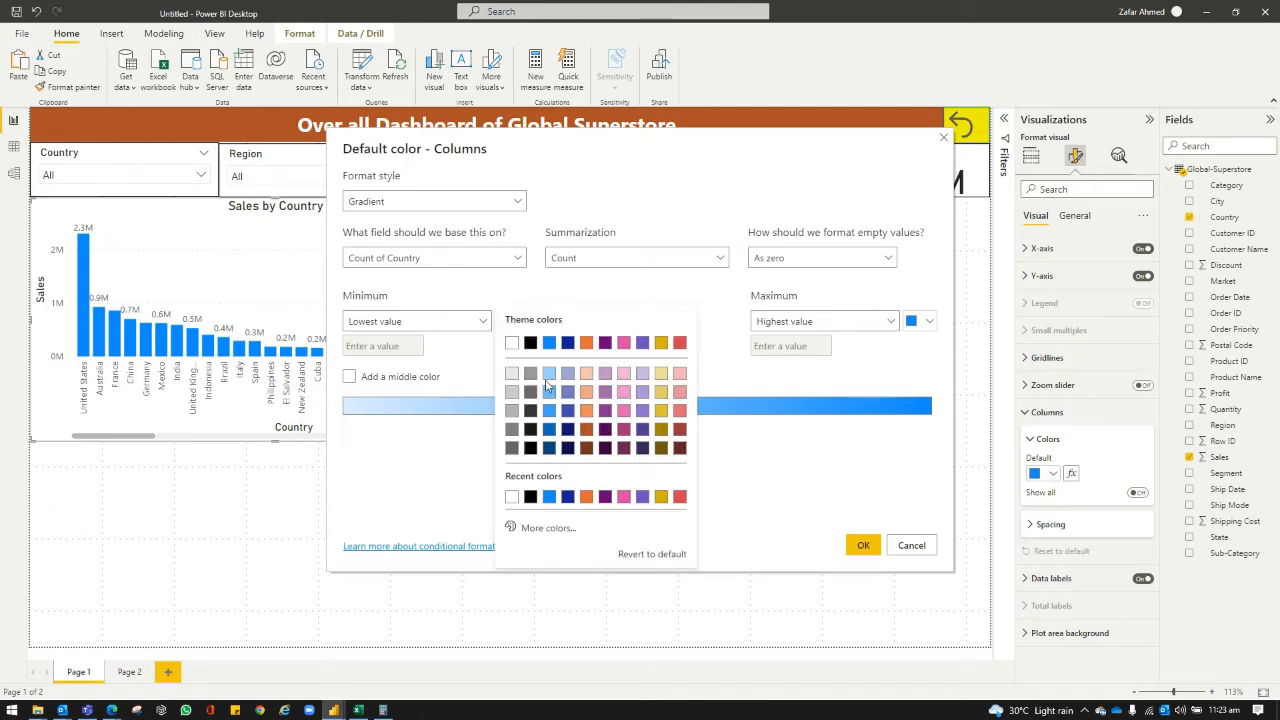
left_click(550, 449)
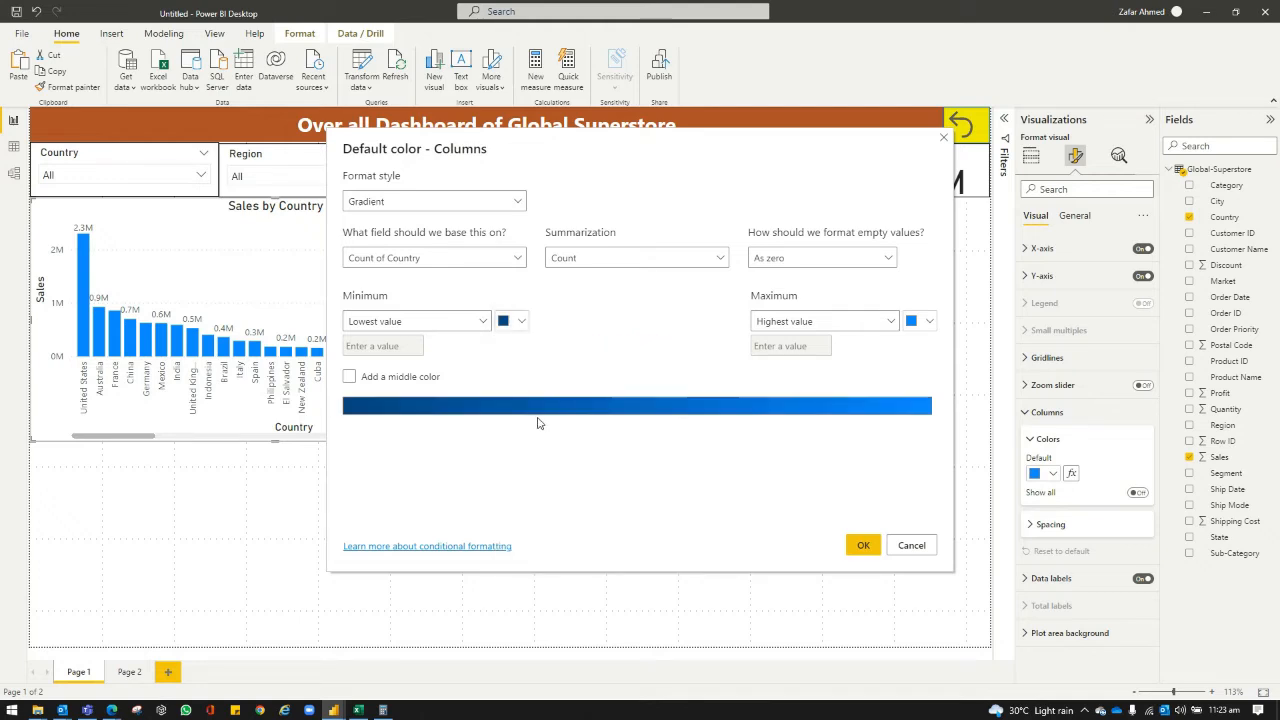
left_click(929, 321)
left_click(786, 377)
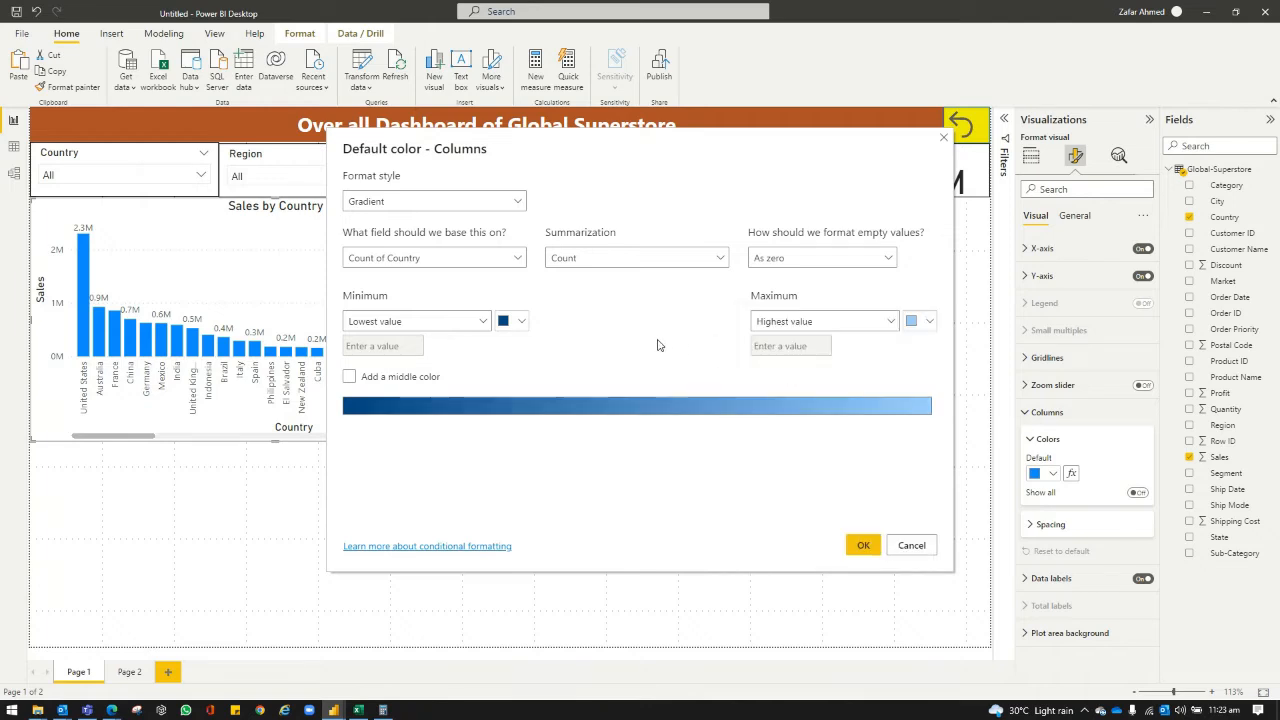
left_click(514, 324)
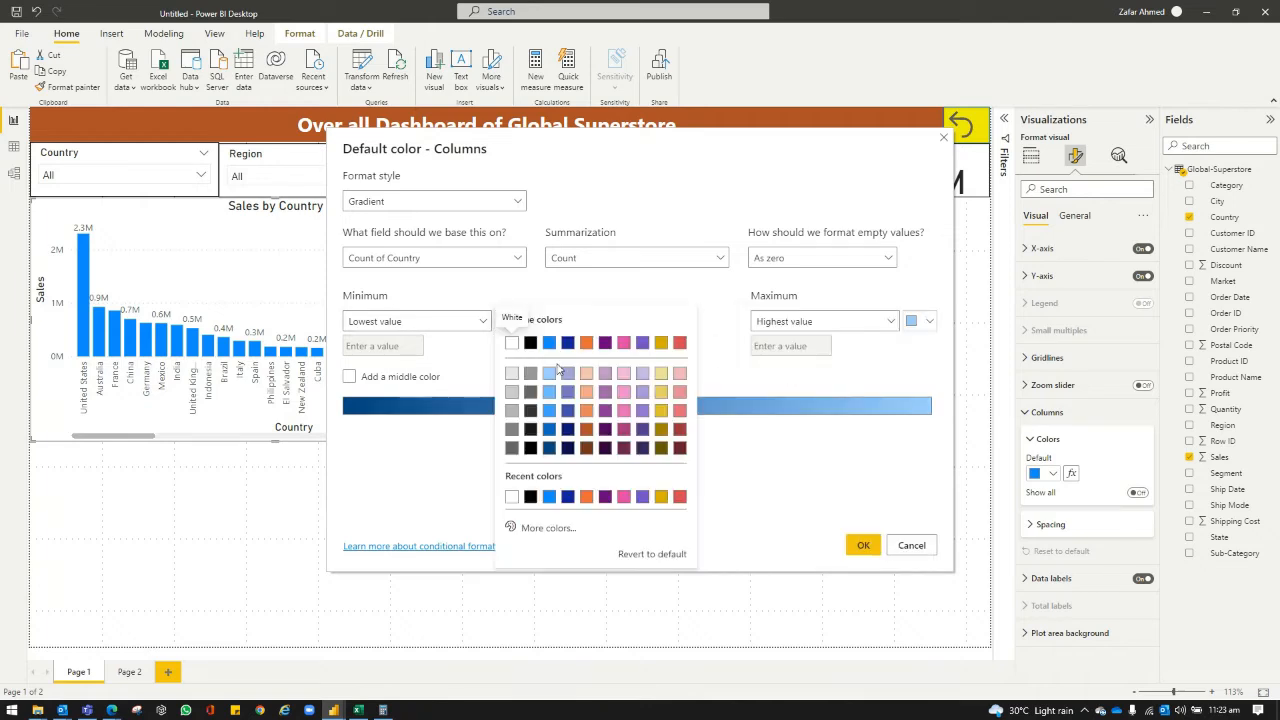
left_click(613, 303)
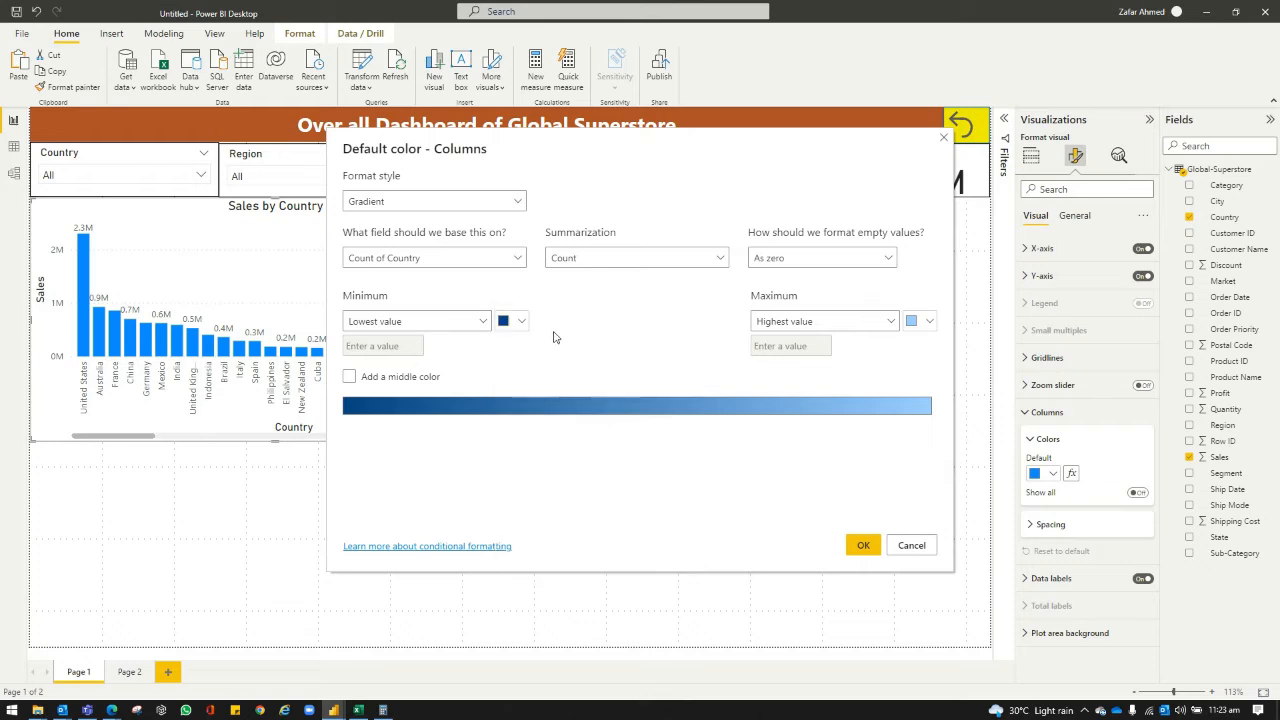
Apply a column color gradient from light purple for the lowest value to dark purple for the highest value
left_click(518, 325)
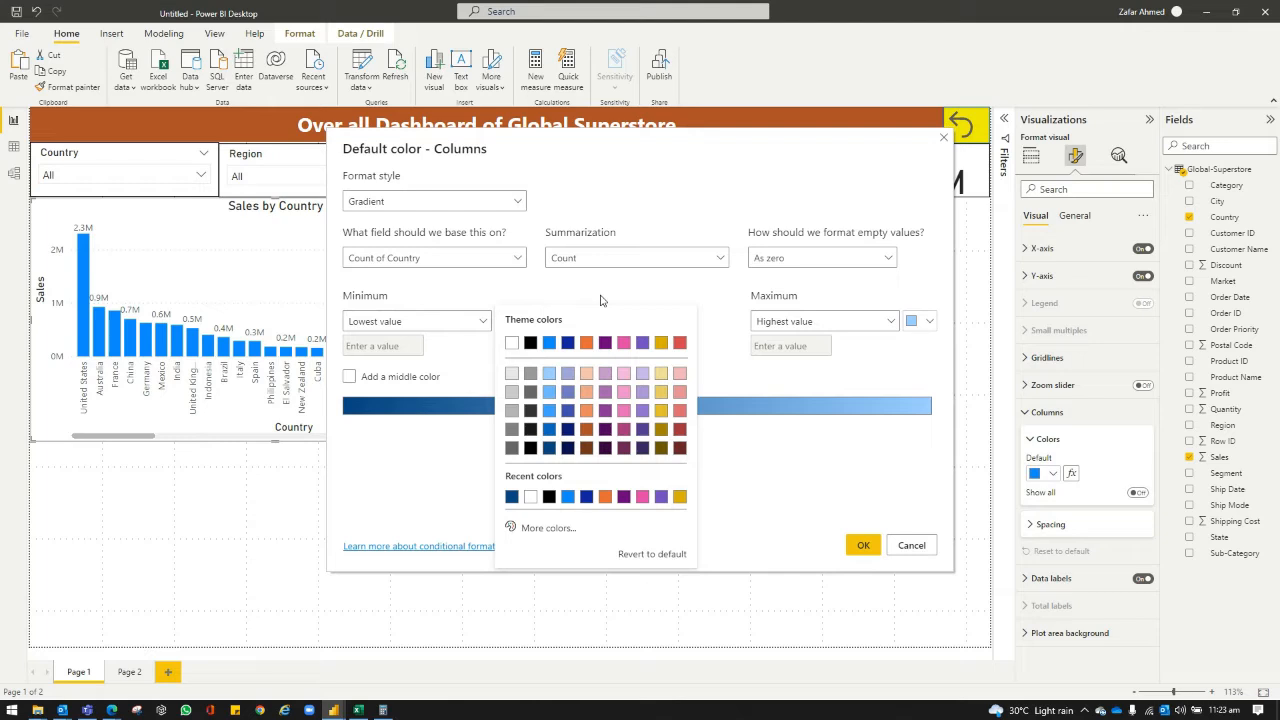
left_click(644, 378)
left_click(928, 322)
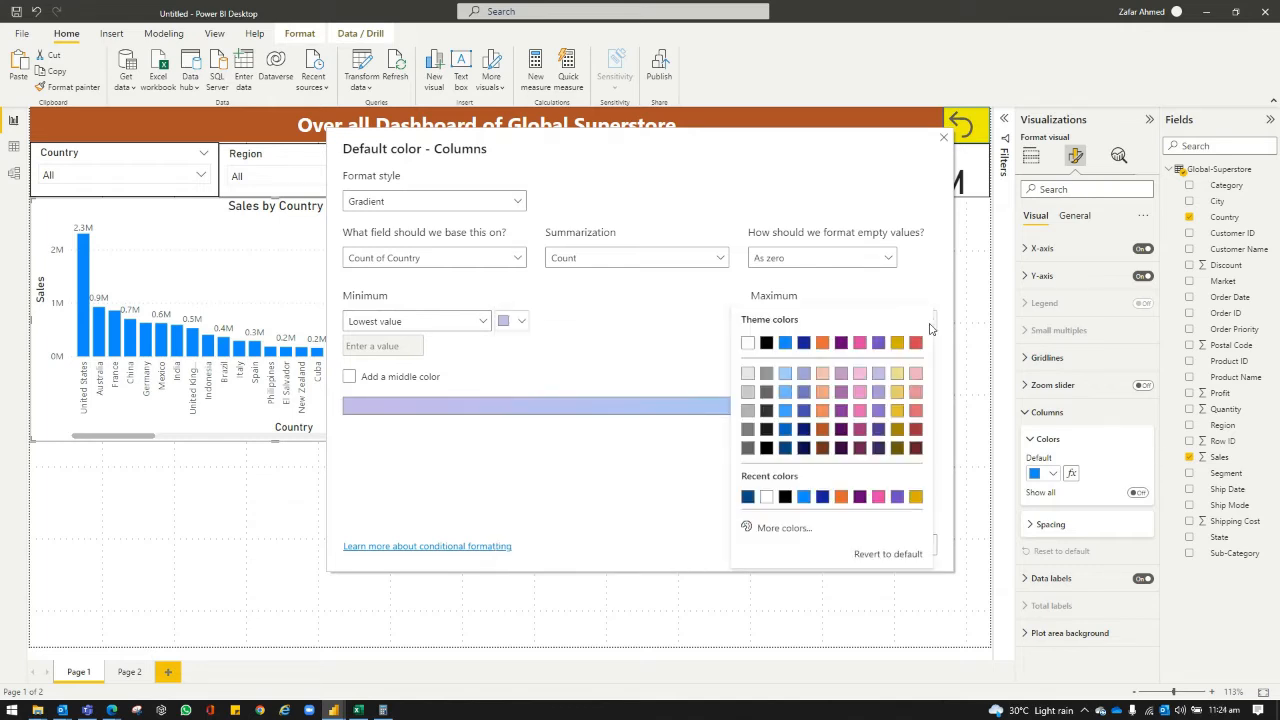
left_click(882, 450)
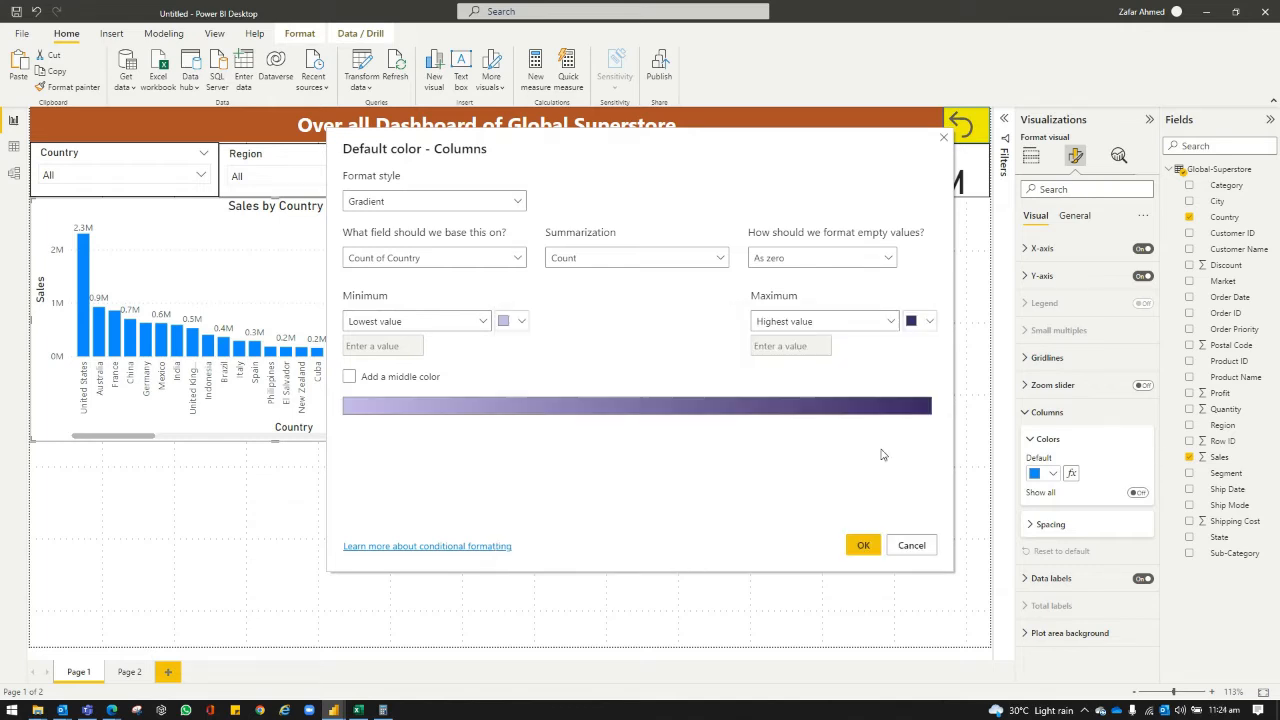
left_click(863, 546)
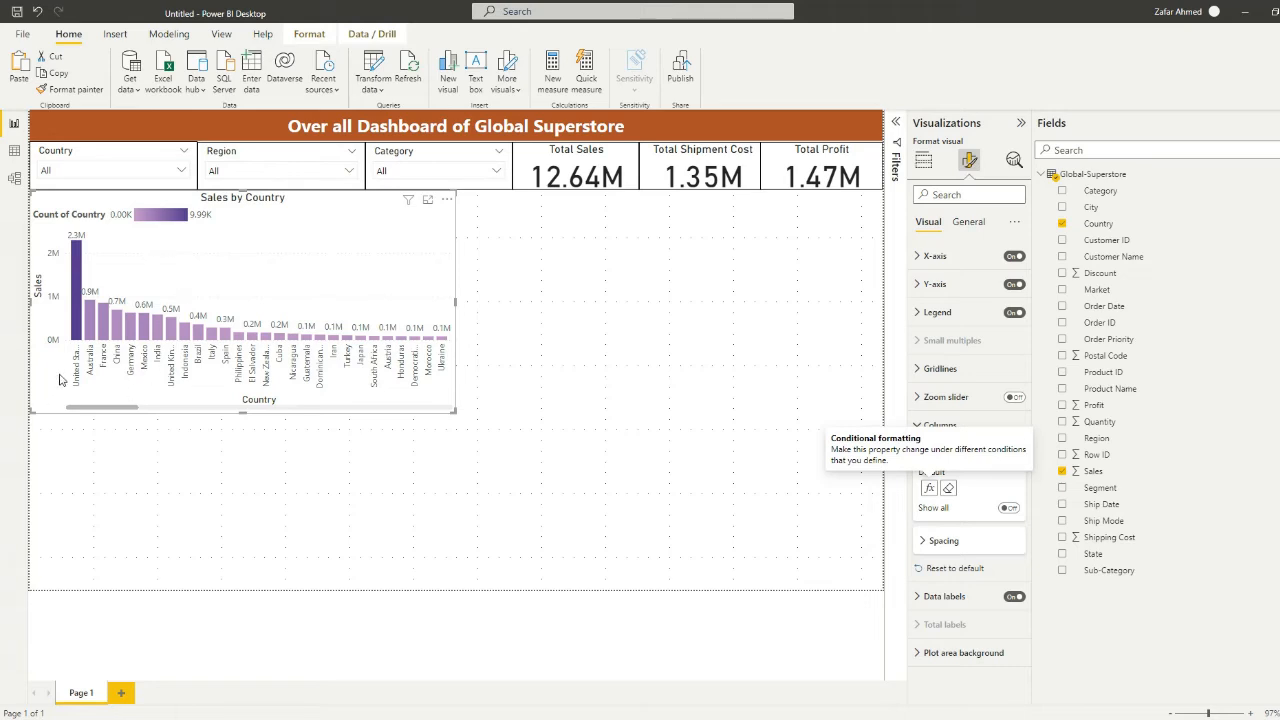
Resize the Sales by Country chart so it spans roughly the width of the three slicers and is slightly taller
left_click_drag(454, 318, 506, 318)
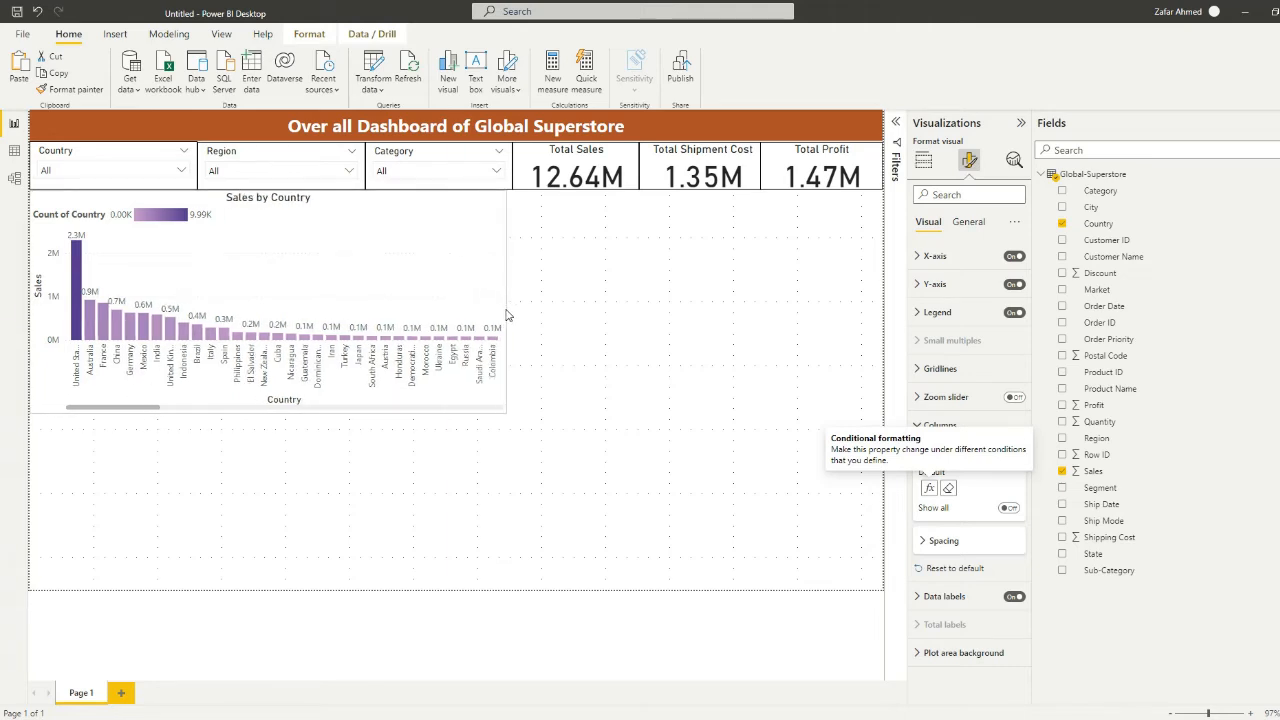
left_click_drag(270, 413, 194, 460)
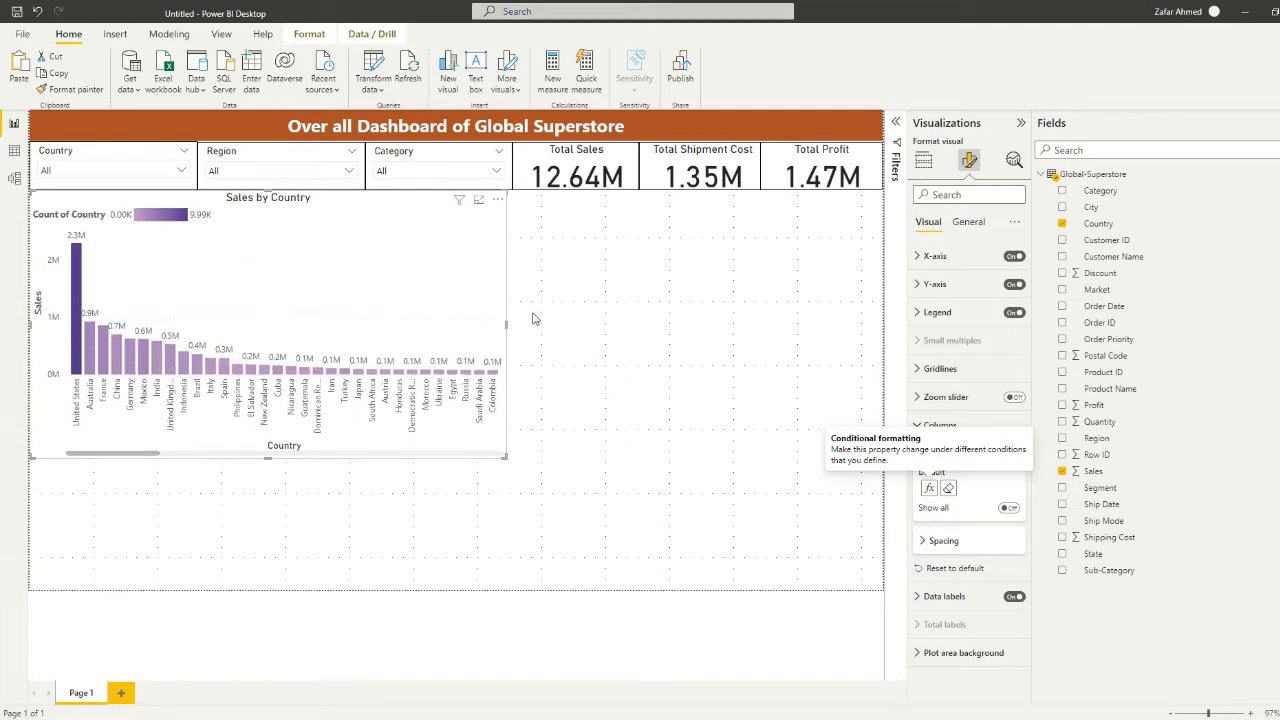
mouse_move(506, 323)
left_mouse_down()
mouse_move(266, 306)
mouse_move(501, 310)
left_mouse_up()
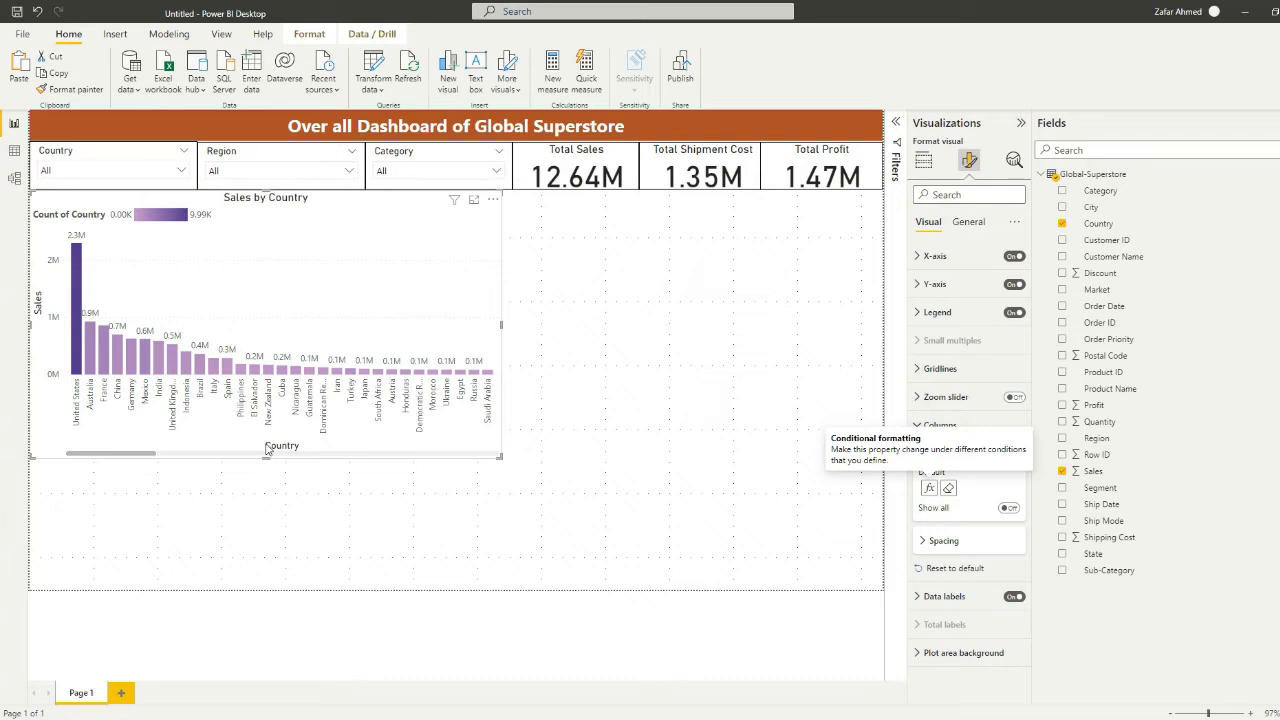
left_click_drag(267, 449, 266, 428)
left_click(654, 380)
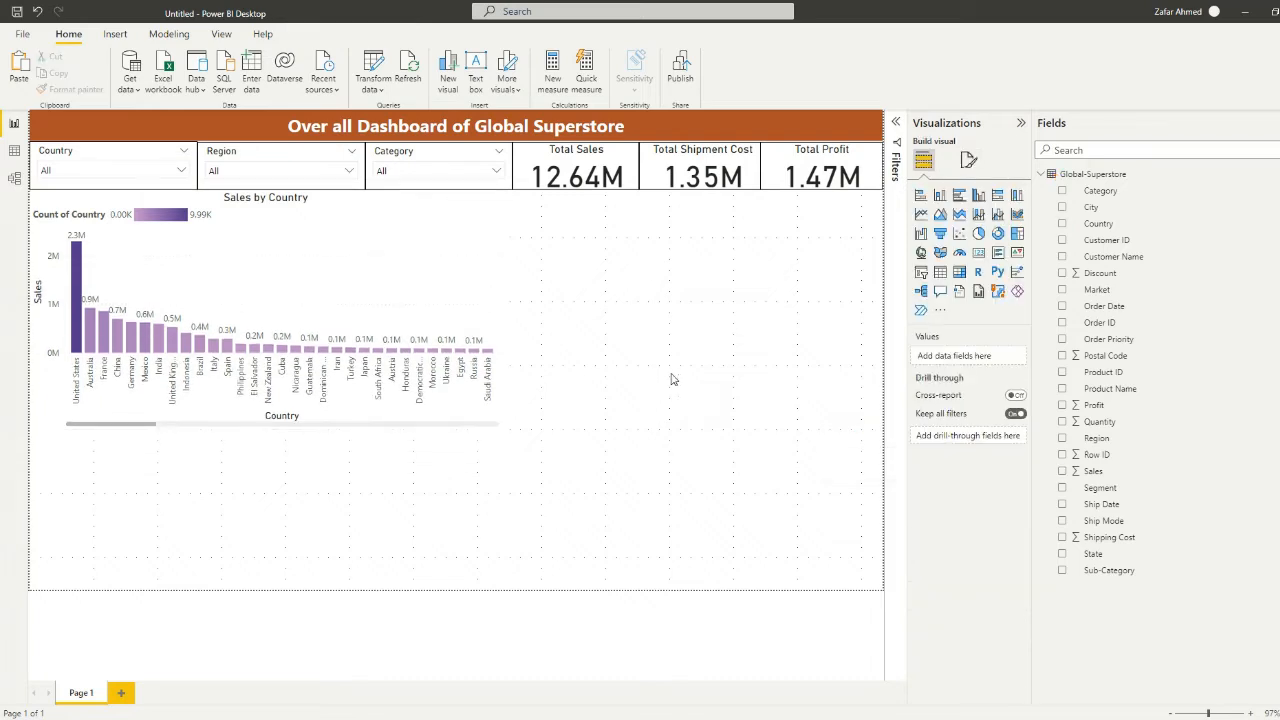
Turn on the visual border for the Sales by Country chart
left_click(386, 266)
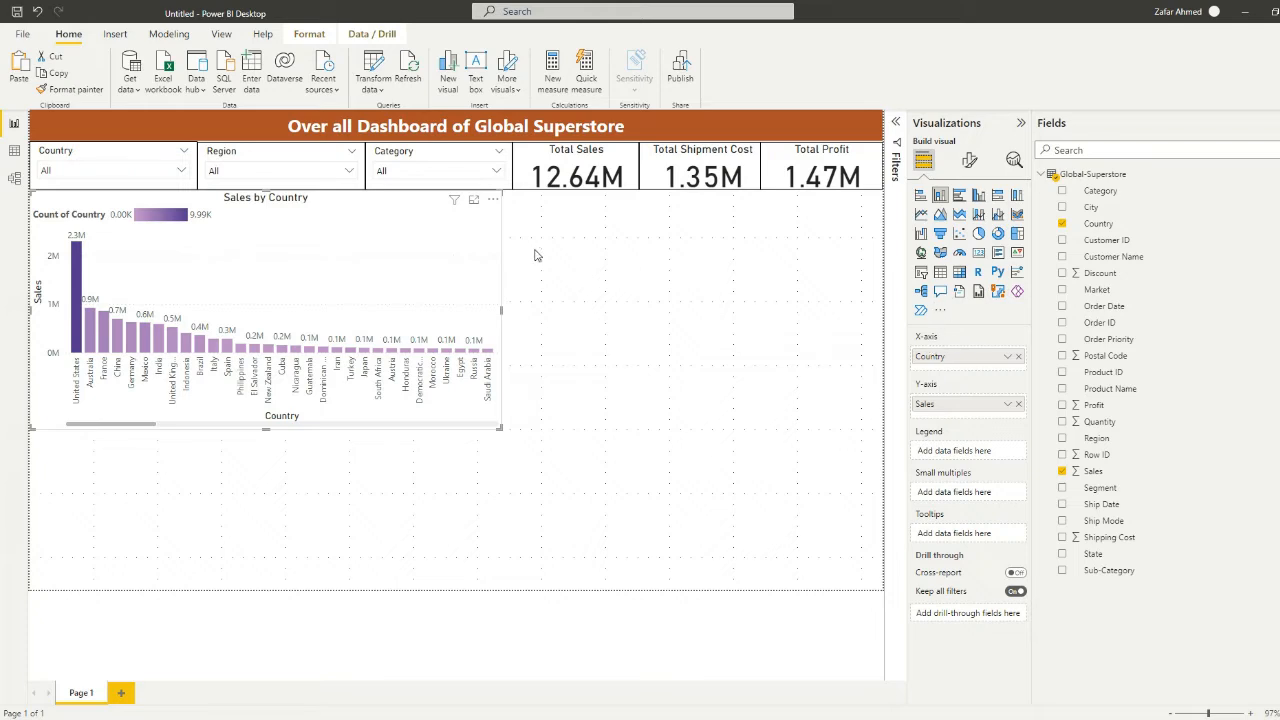
left_click(969, 160)
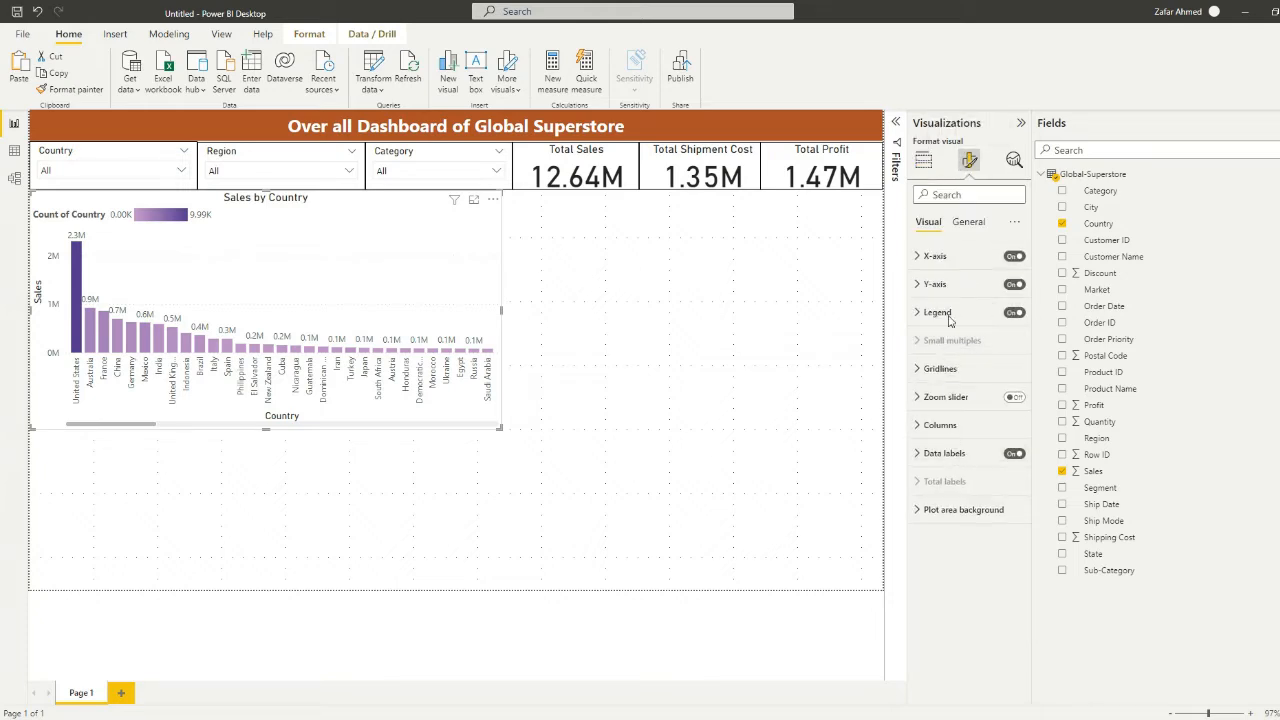
left_click(970, 223)
left_click(949, 318)
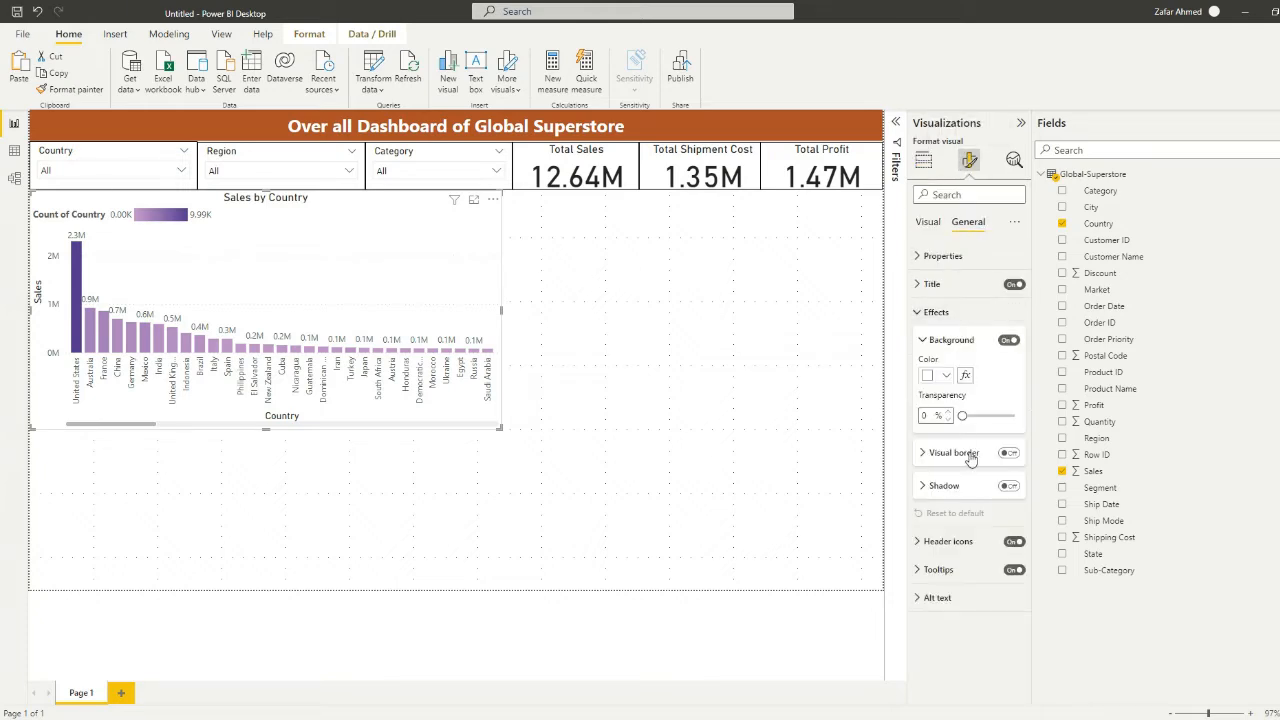
left_click(1007, 454)
left_click(528, 424)
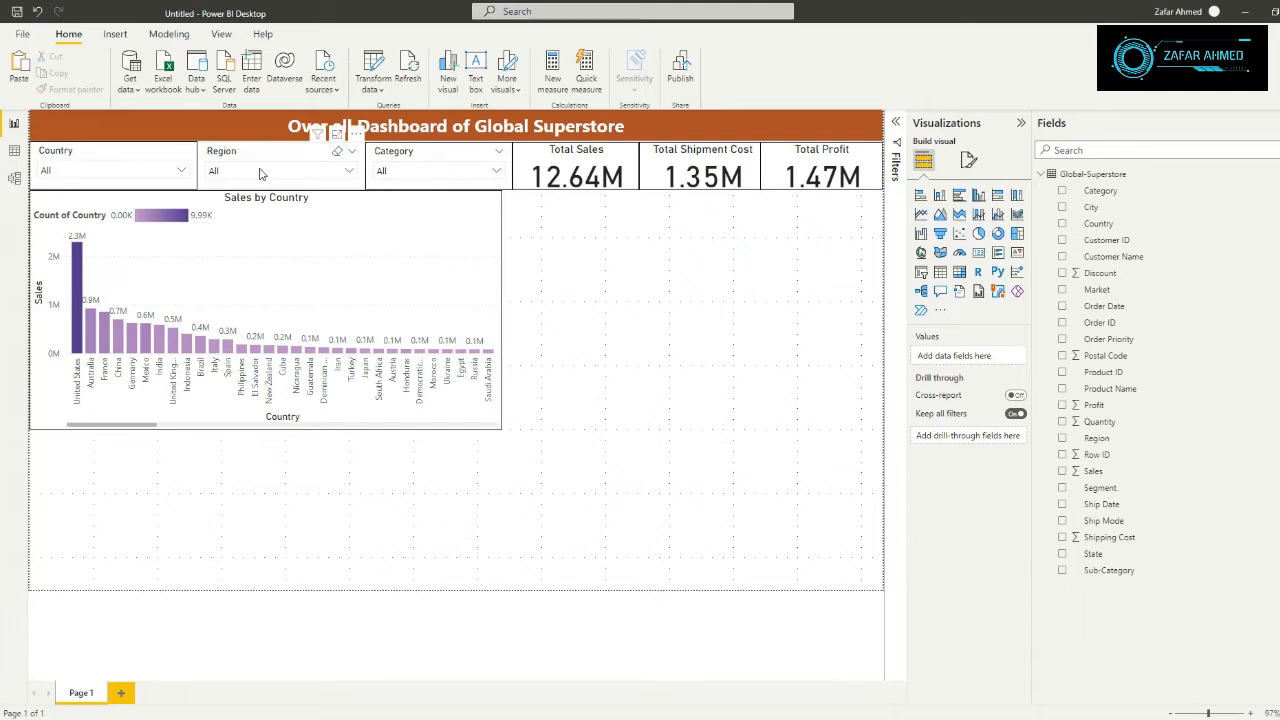
Filter the dashboard to the Africa region with the Region slicer
left_click(348, 171)
left_click(240, 190)
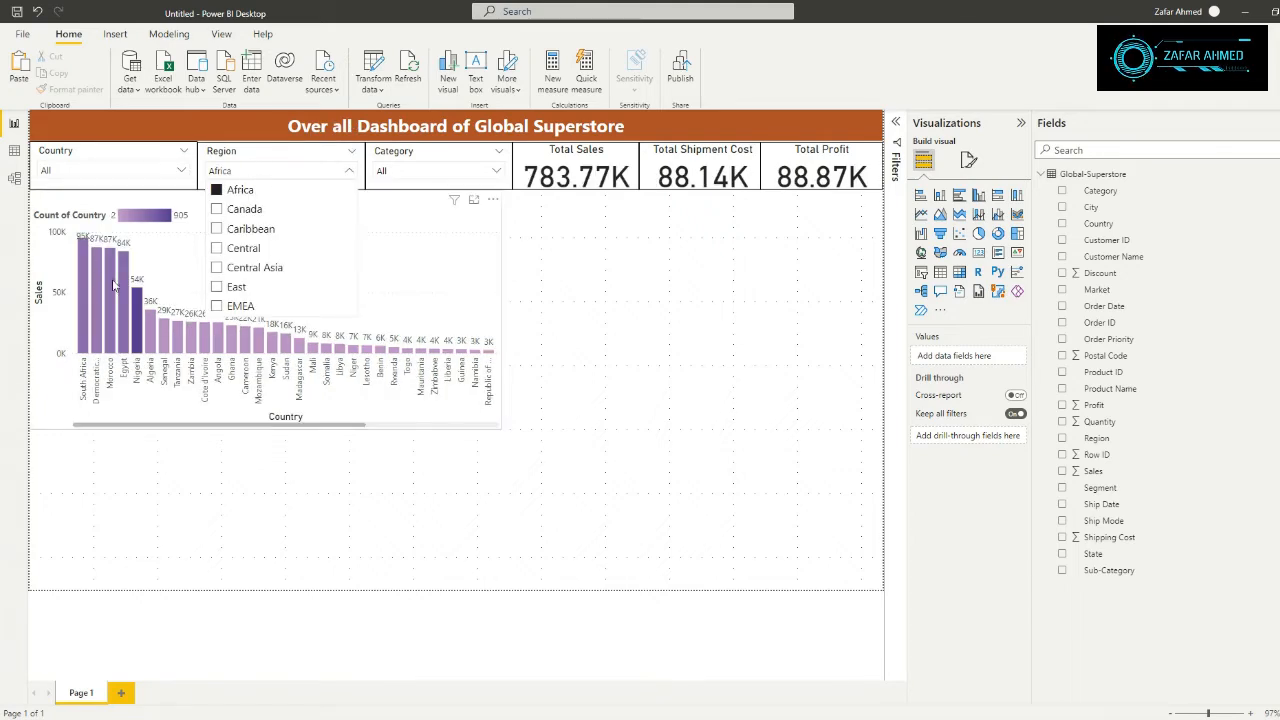
Try the Region slicer with Central, with Central Asia, and with Central Asia, Central and Caribbean combined
left_click(243, 250)
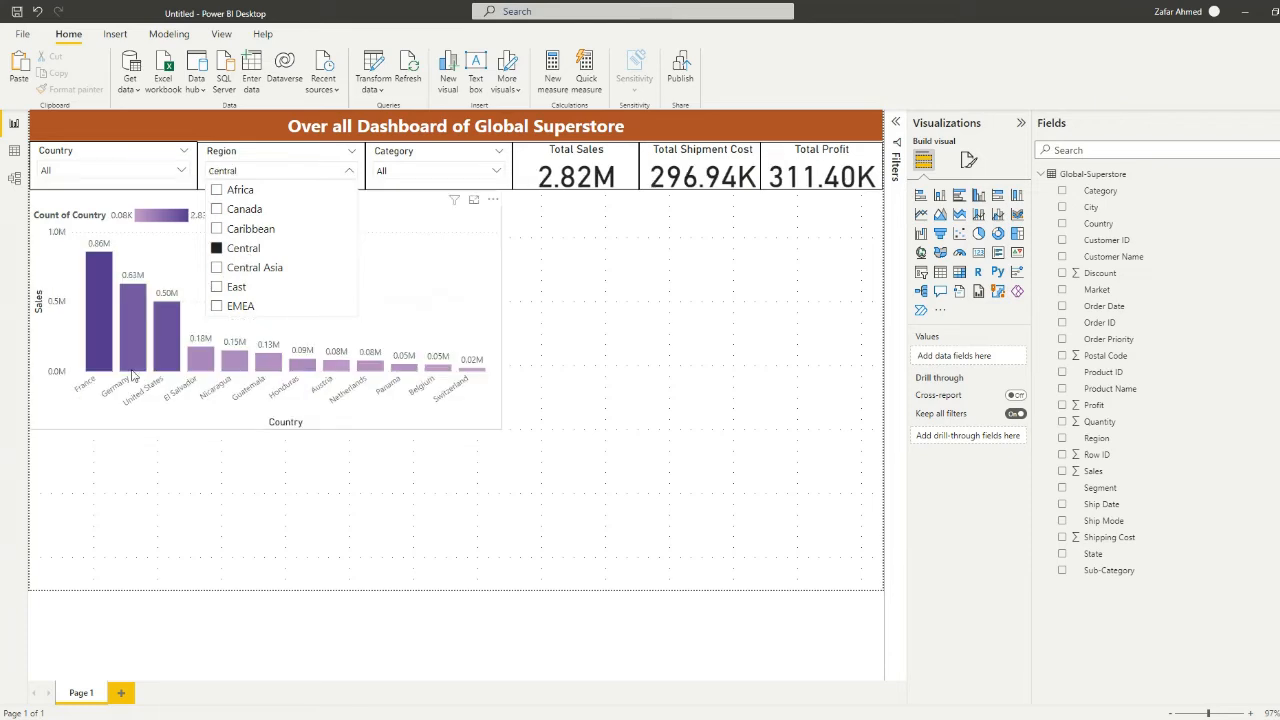
left_click(248, 270)
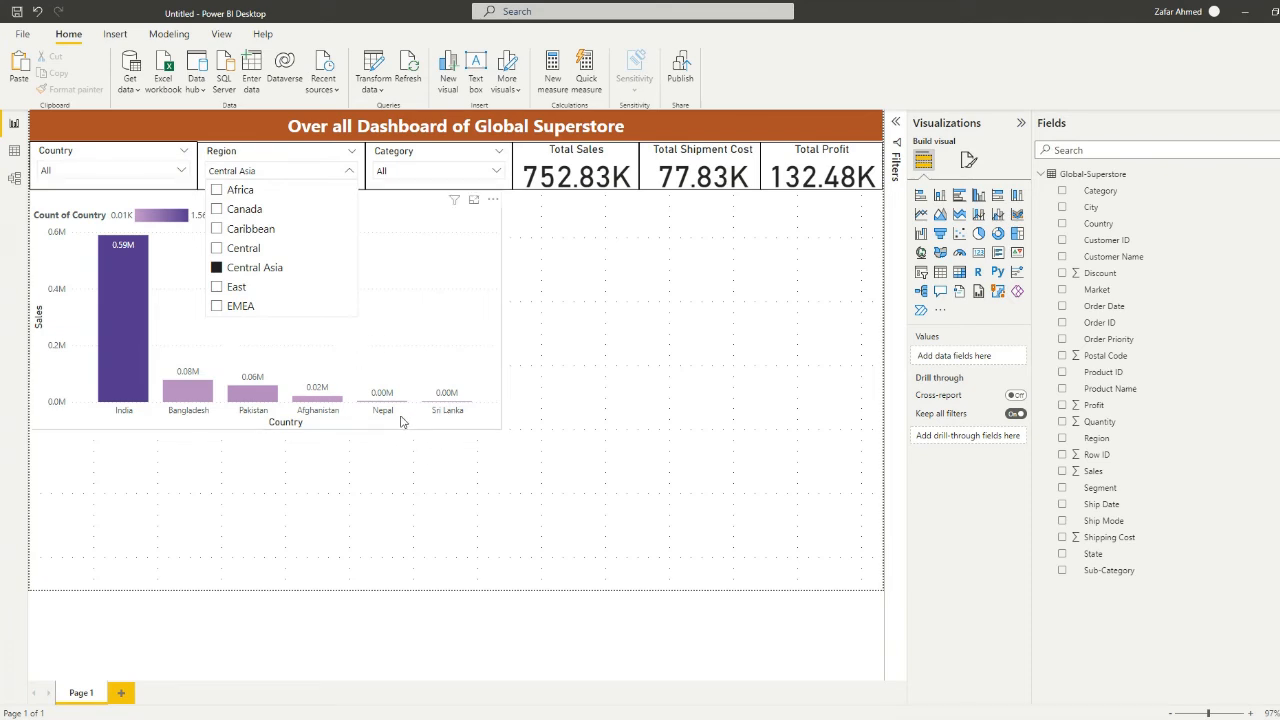
left_click(236, 250, "ctrl")
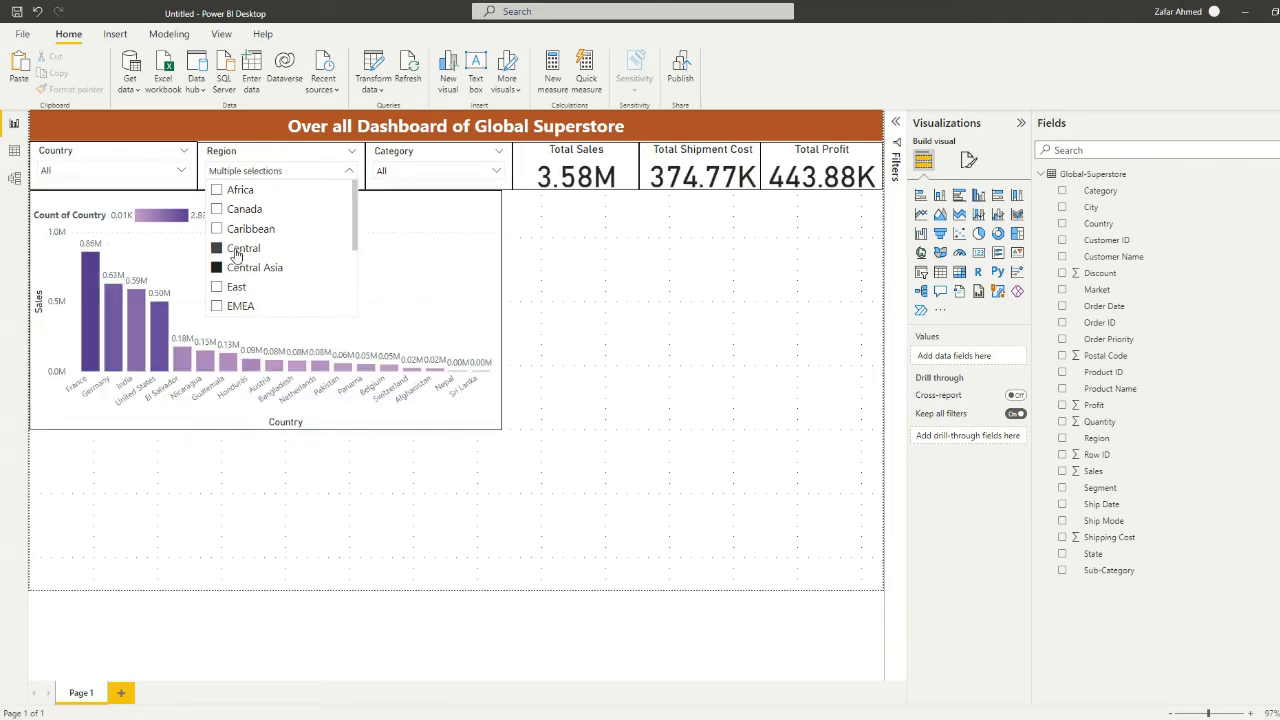
left_click(230, 230, "ctrl")
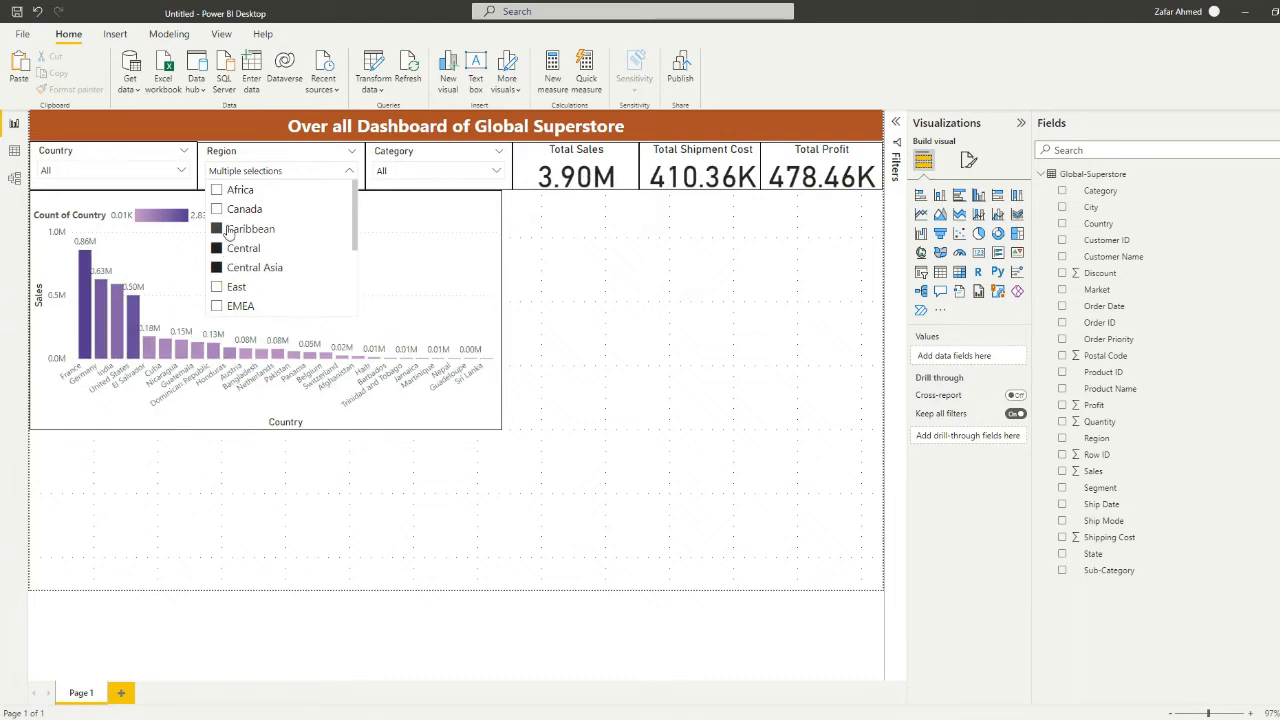
left_click(232, 276, "ctrl")
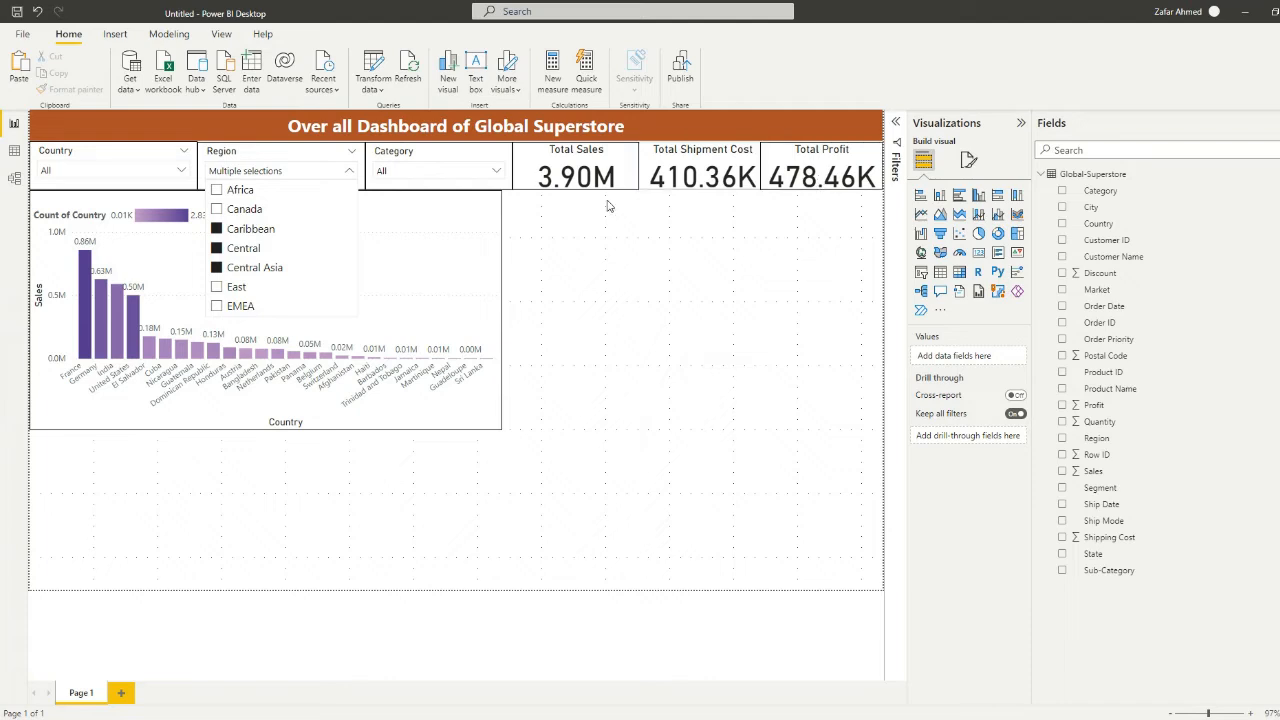
Clear all selected regions in the Region slicer and close its list
left_click(264, 232, "ctrl")
left_click(242, 250, "ctrl")
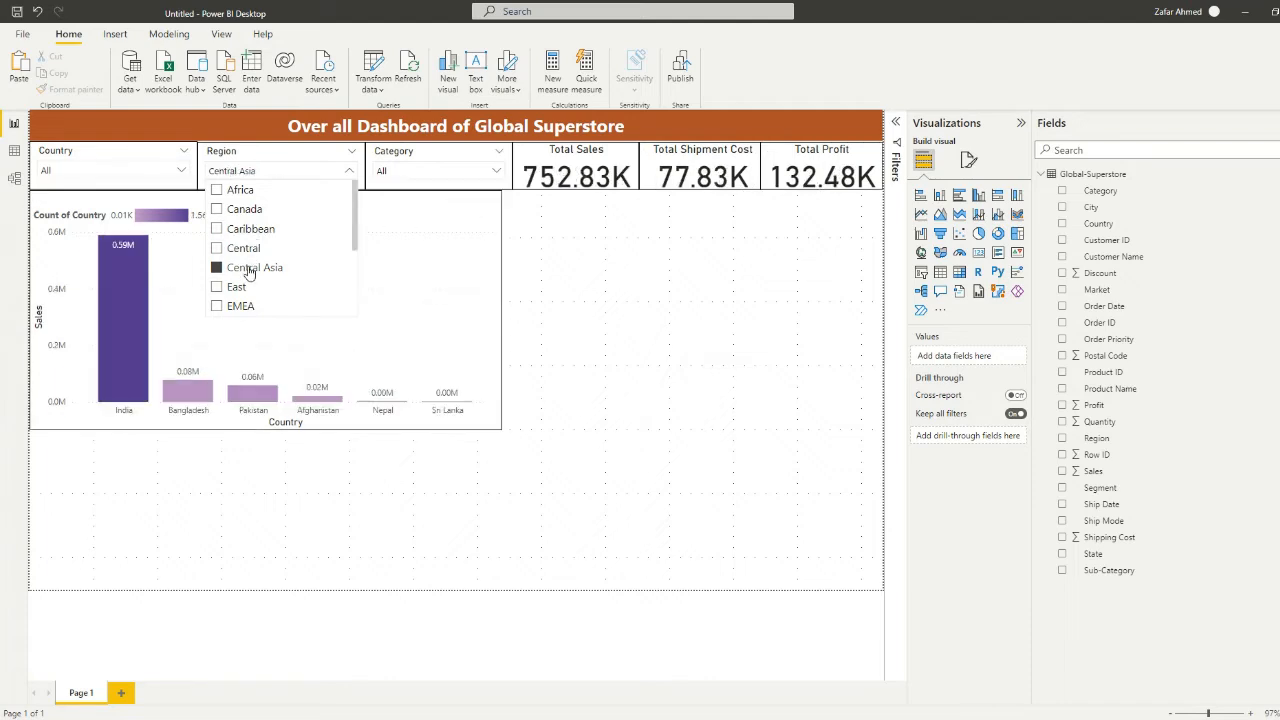
left_click(249, 271)
left_click(634, 296)
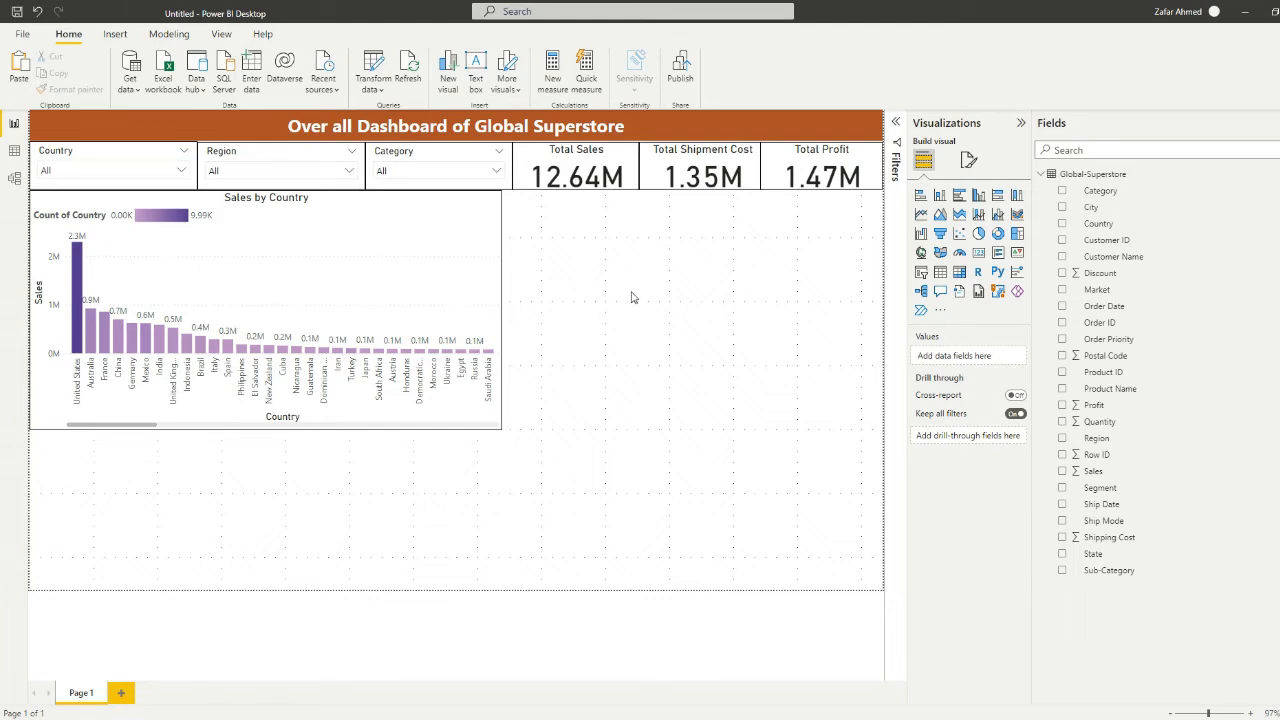
Narrow the Sales by Country chart so it spans about half of the page width
left_click(432, 300)
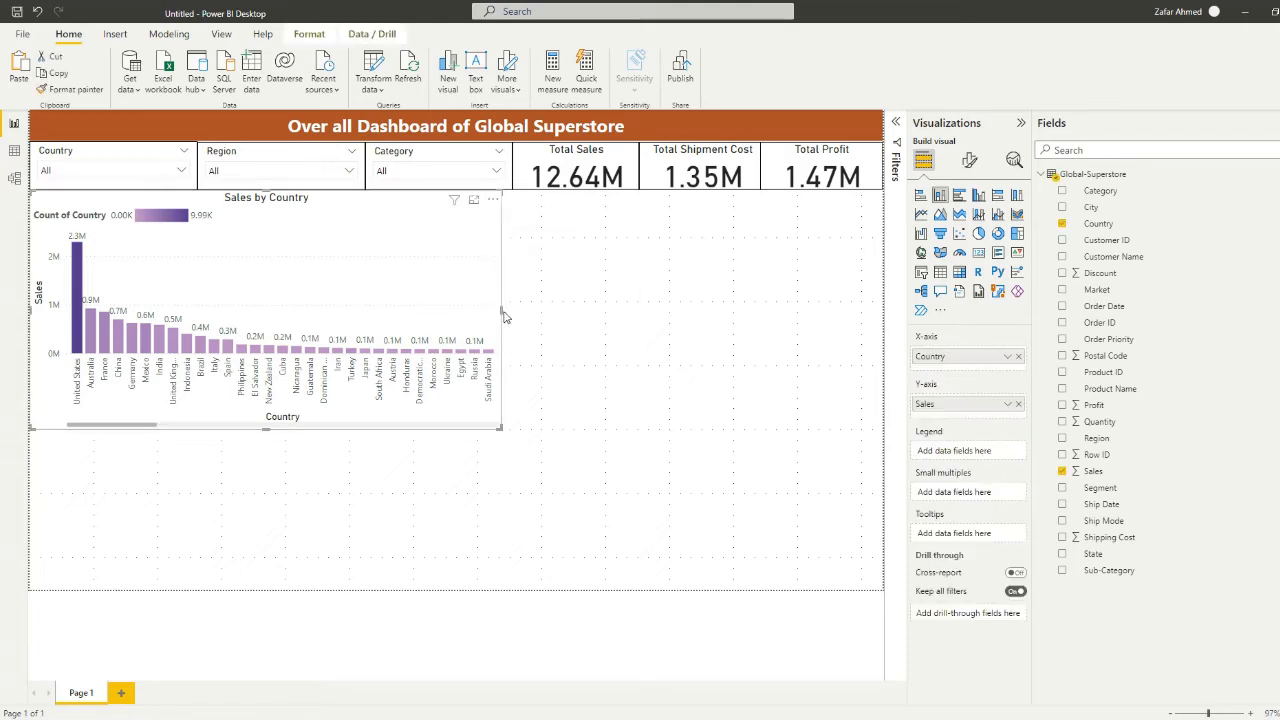
left_click_drag(502, 310, 465, 322)
left_click(565, 355)
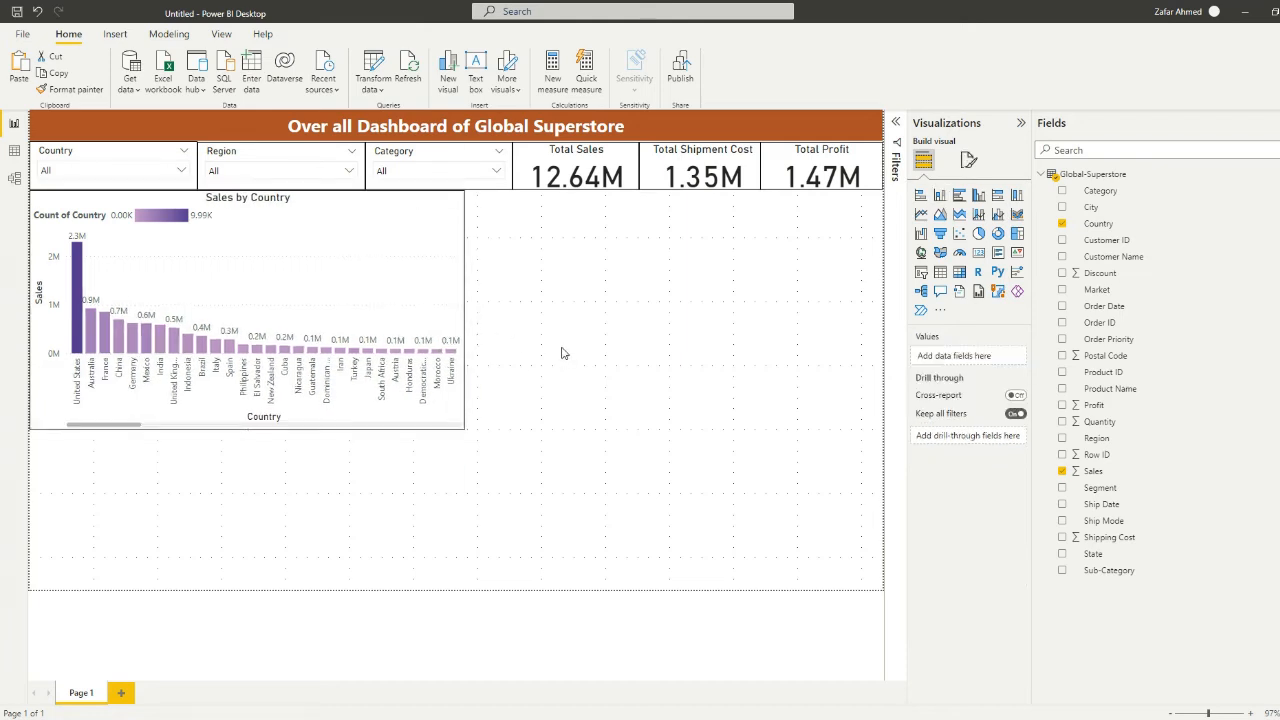
Insert an empty table visual in the free space beside the Sales by Country chart, aligned with the chart's edge without overlapping it
left_click(940, 271)
left_click_drag(378, 494, 795, 372)
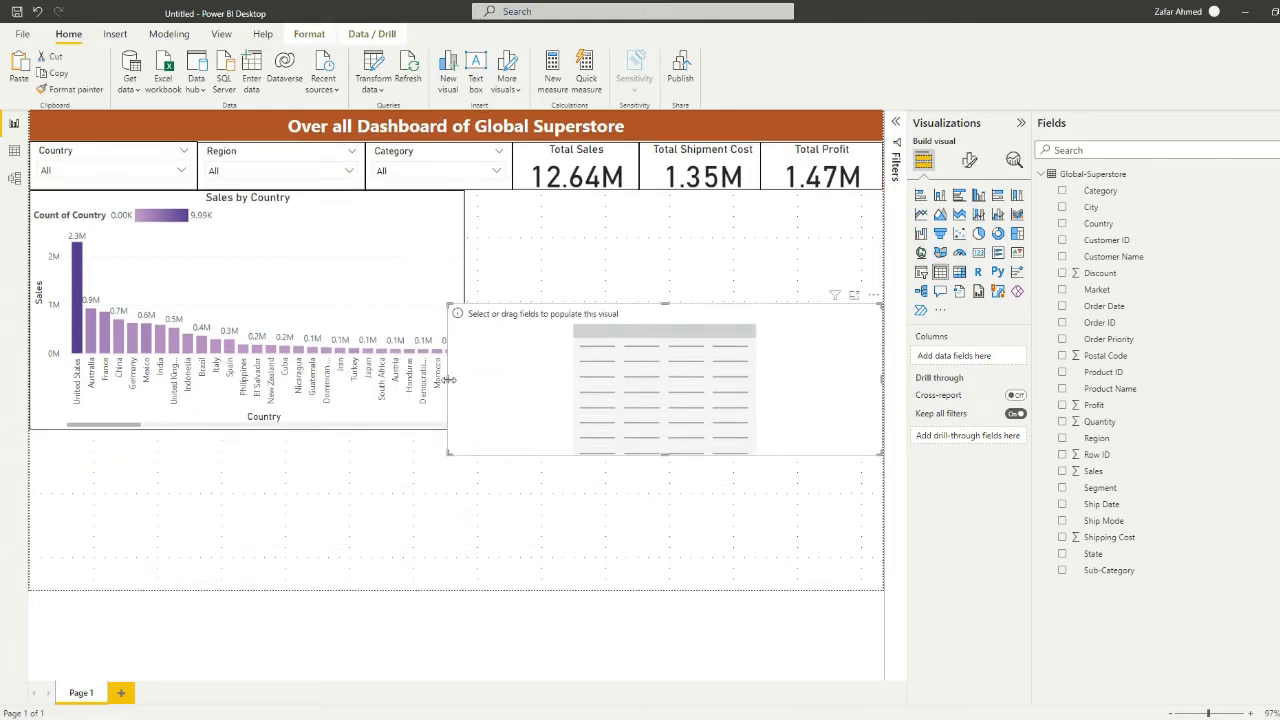
mouse_move(451, 389)
left_mouse_down()
mouse_move(480, 389)
mouse_move(466, 390)
left_mouse_up()
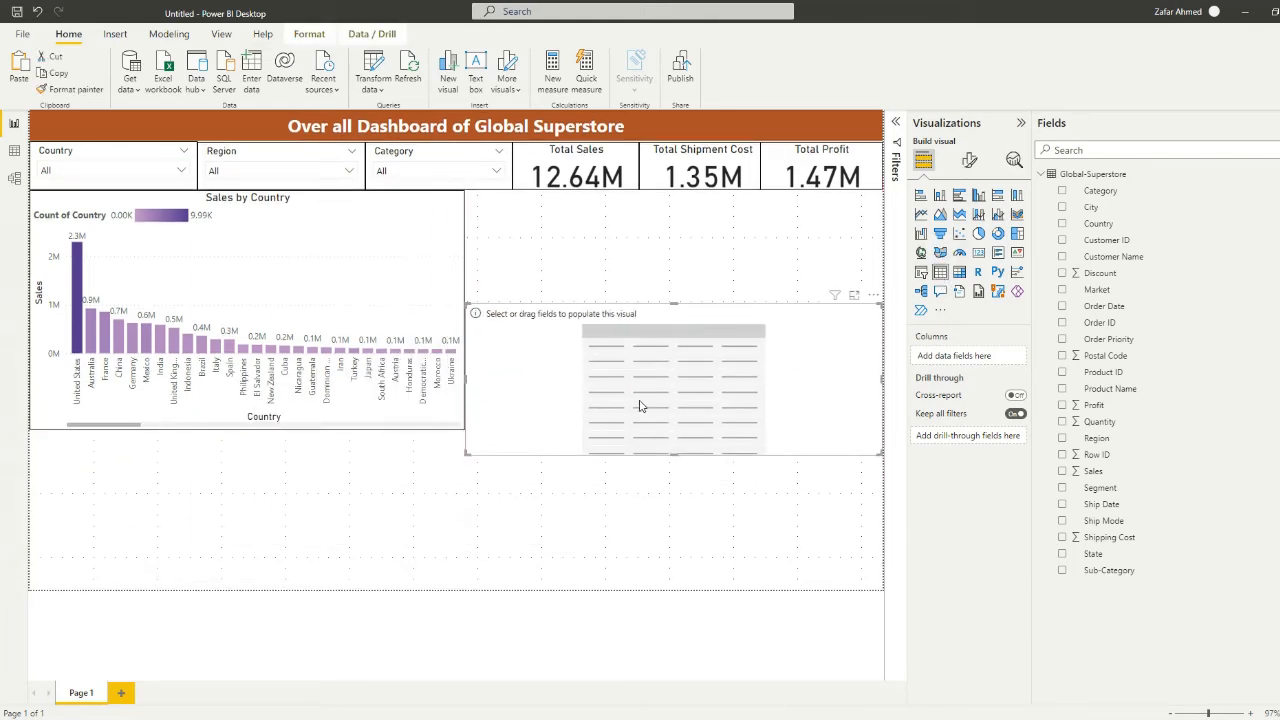
left_click_drag(640, 405, 644, 329)
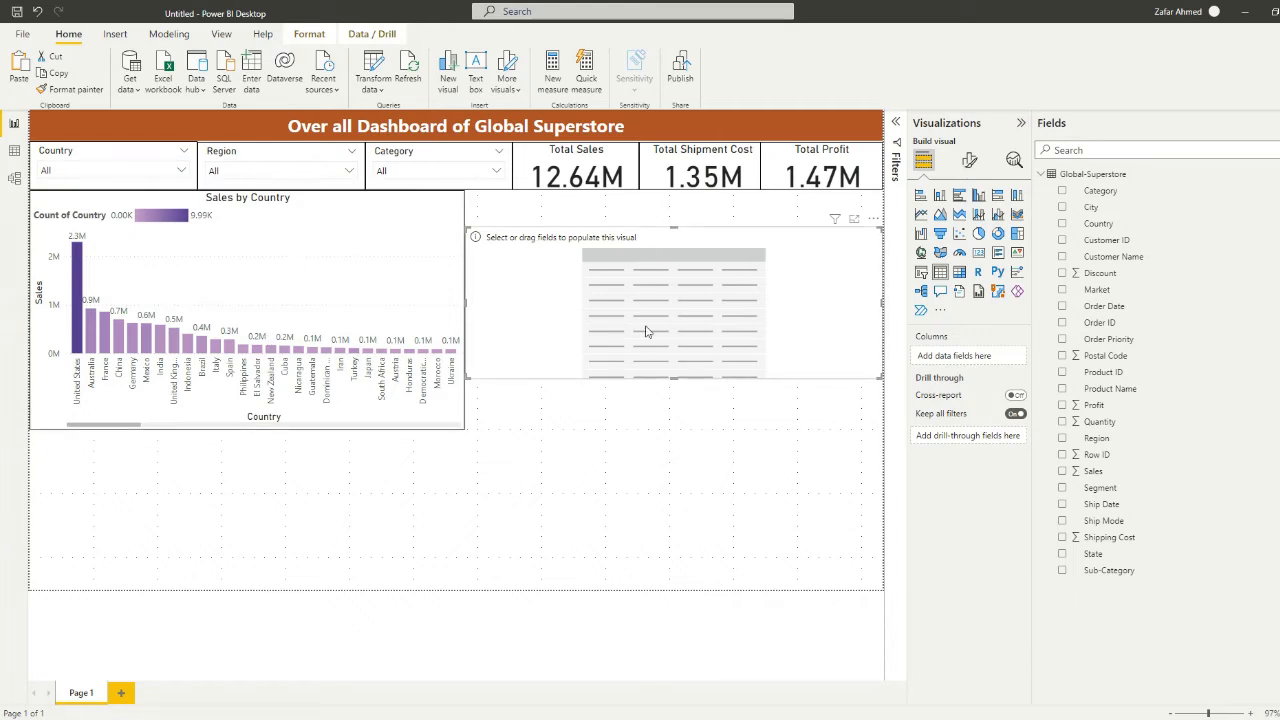
Reduce the height of the Sales by Country chart slightly
left_click(420, 424)
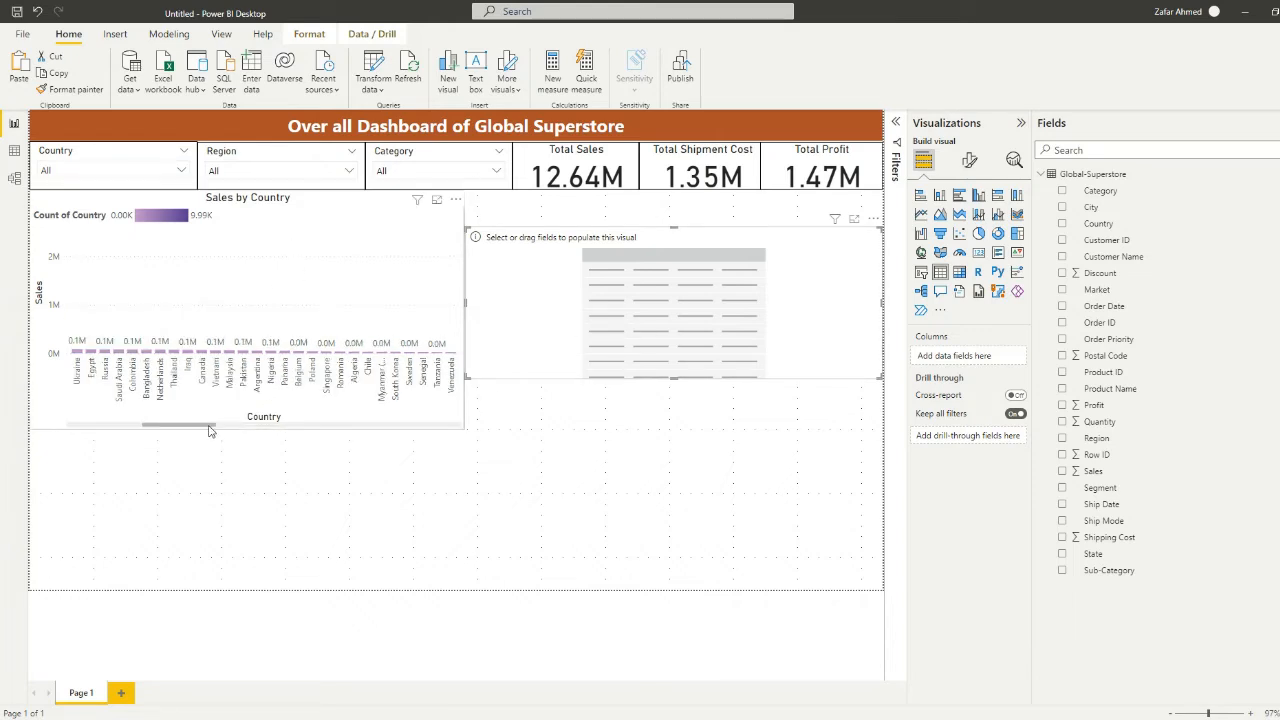
left_click(252, 428)
left_click_drag(252, 428, 250, 404)
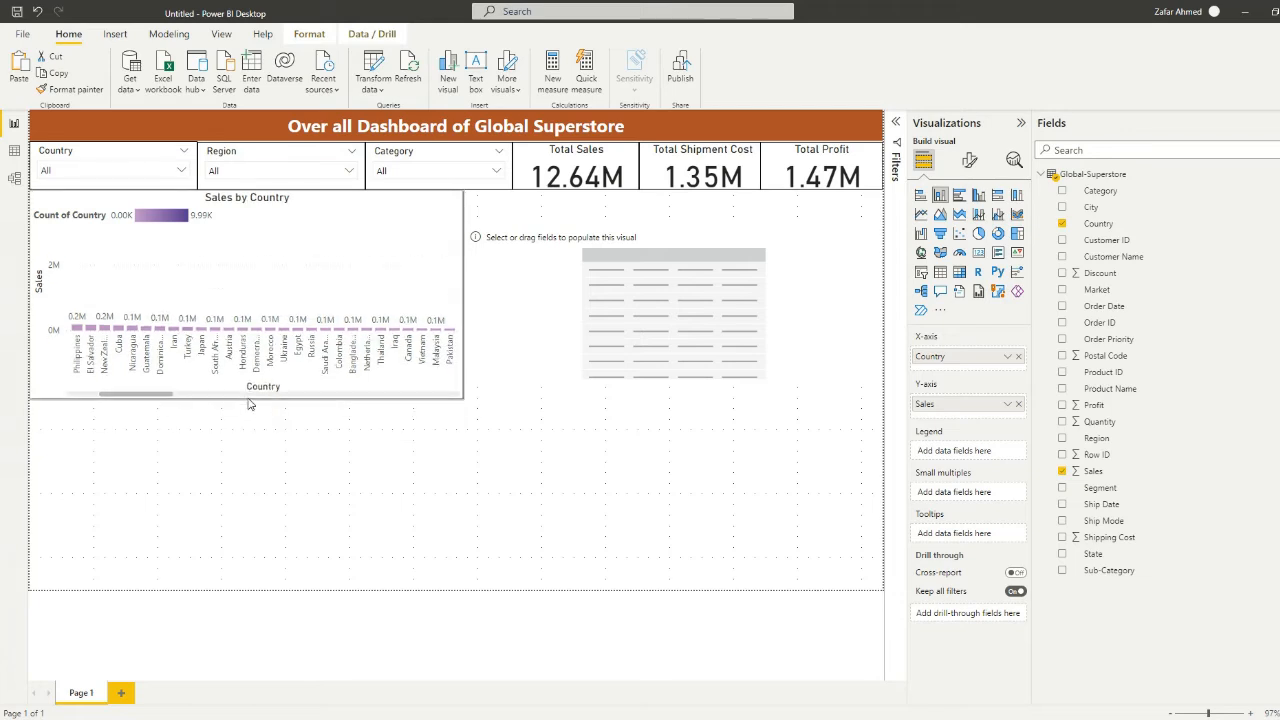
Position the empty table directly beneath the total cards and extend it to match the height of the Sales by Country chart
left_click_drag(559, 283, 552, 243)
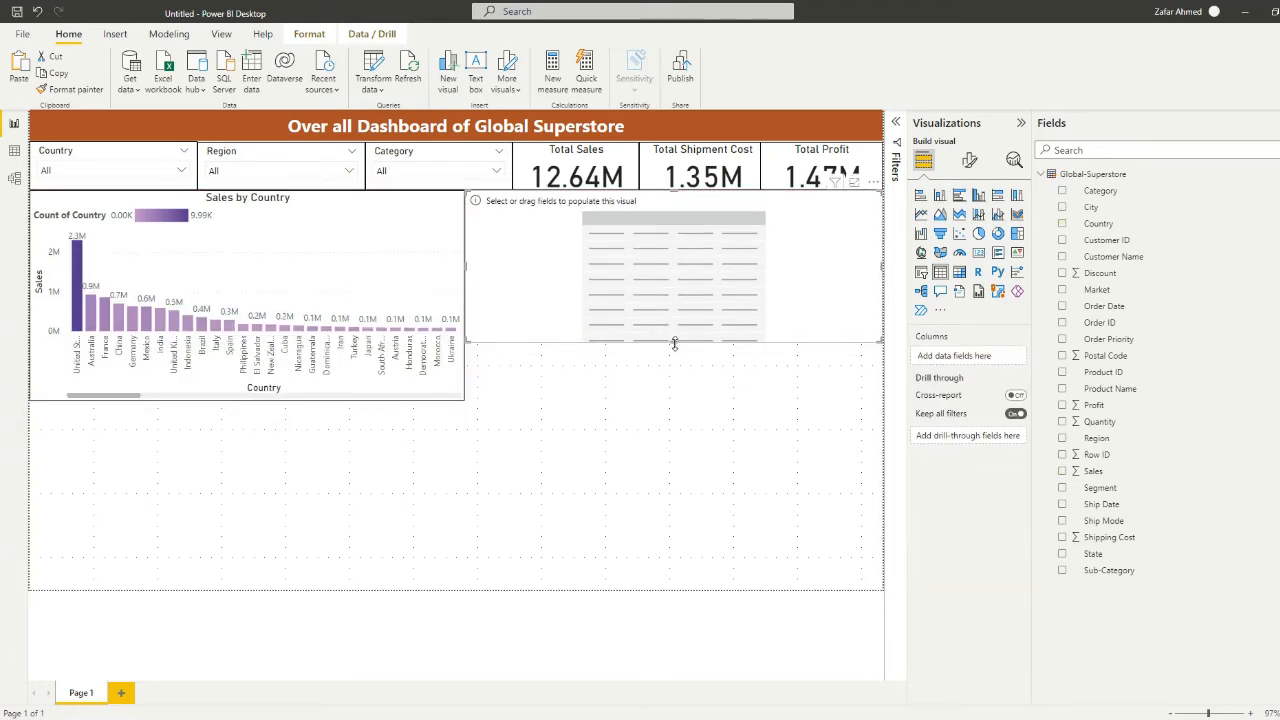
left_click_drag(674, 343, 677, 404)
left_click(659, 433)
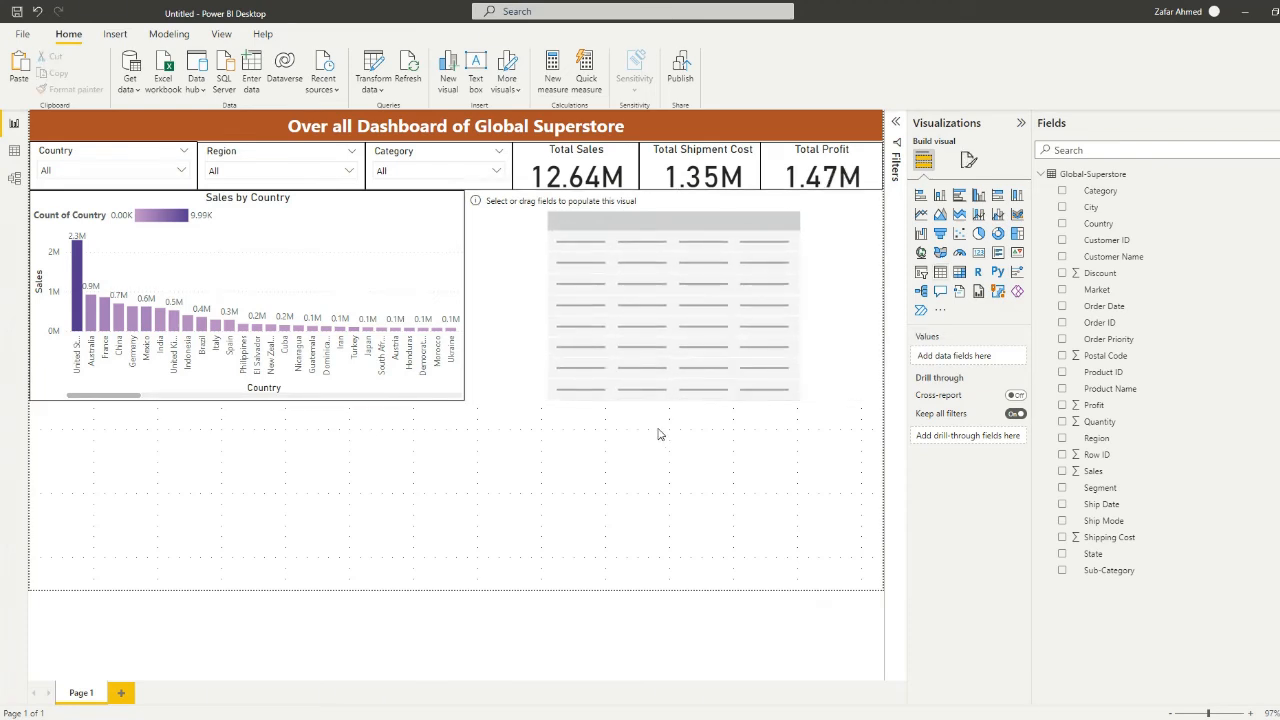
Fill the table with Country and the count of Order ID, and convert it to a column chart
left_click(714, 363)
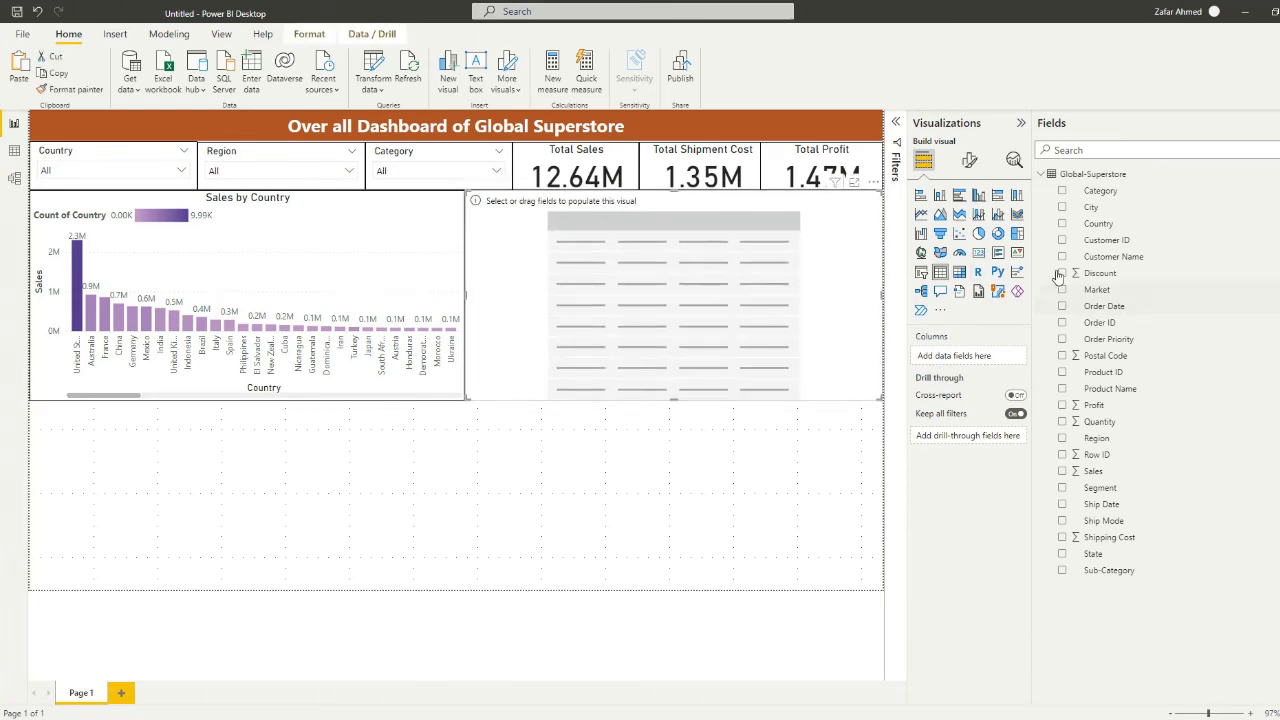
left_click(1062, 224)
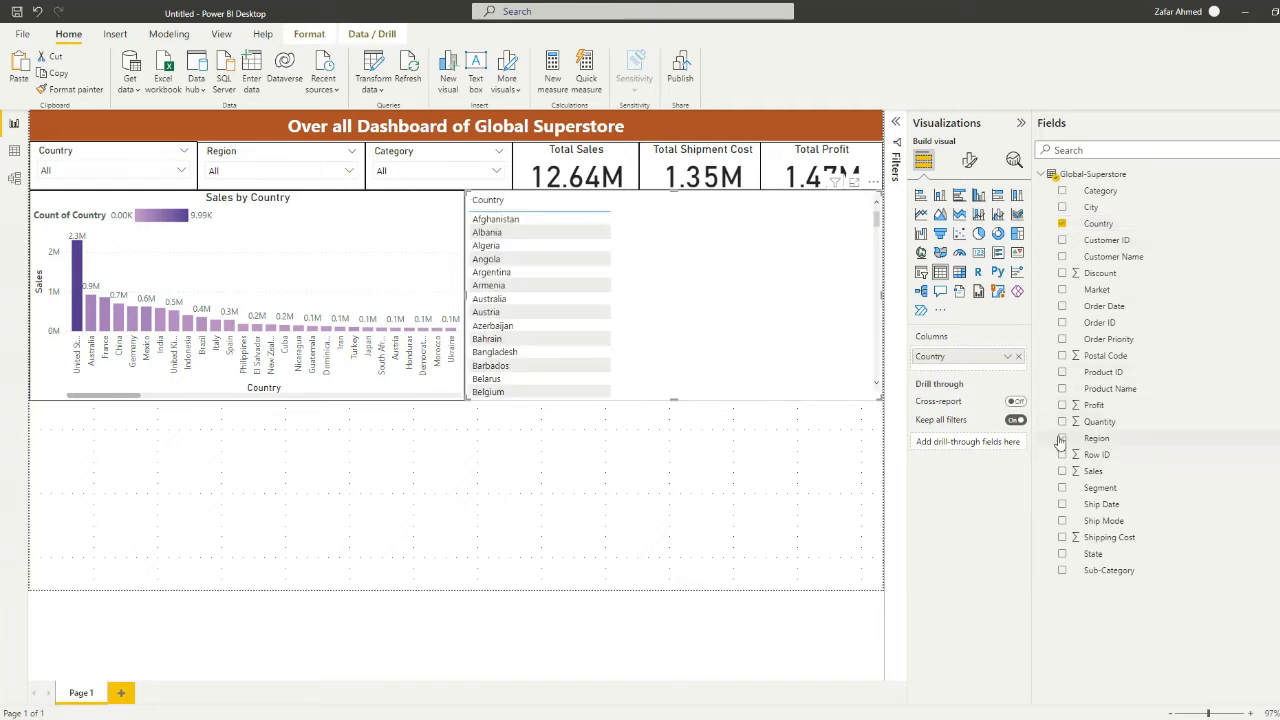
left_click(1062, 322)
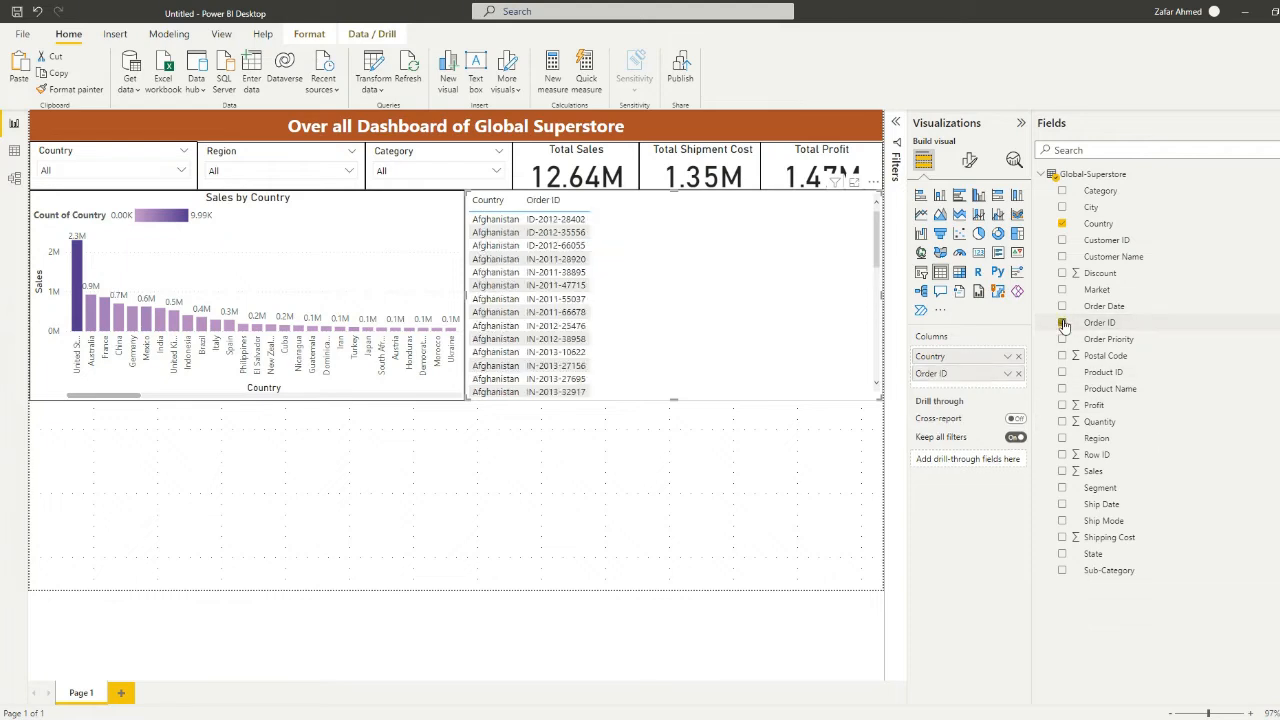
left_click(1007, 373)
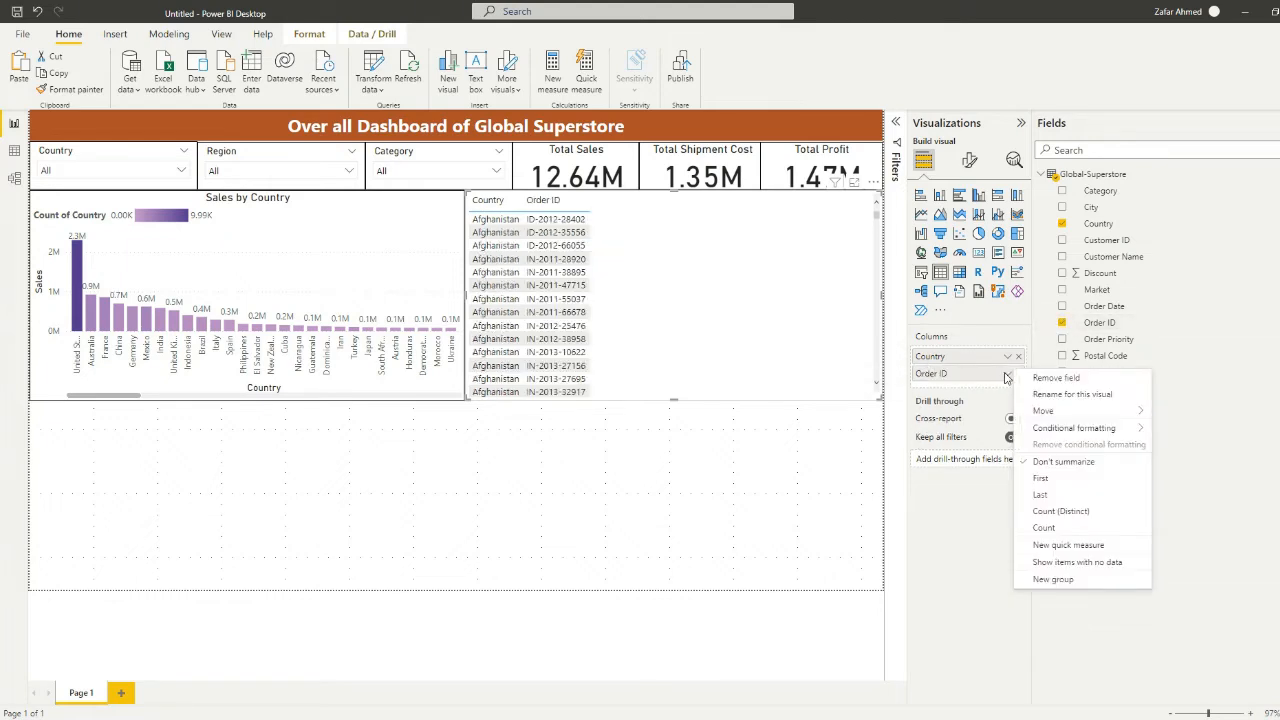
left_click(1045, 527)
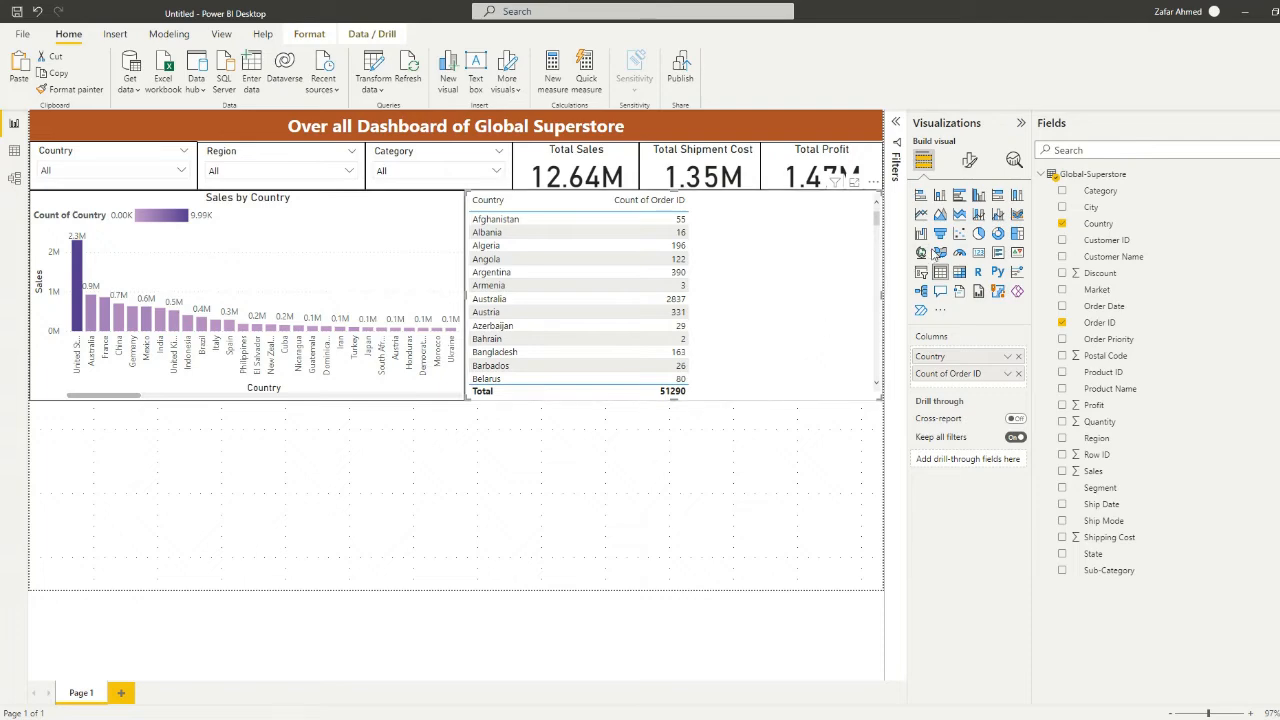
left_click(940, 195)
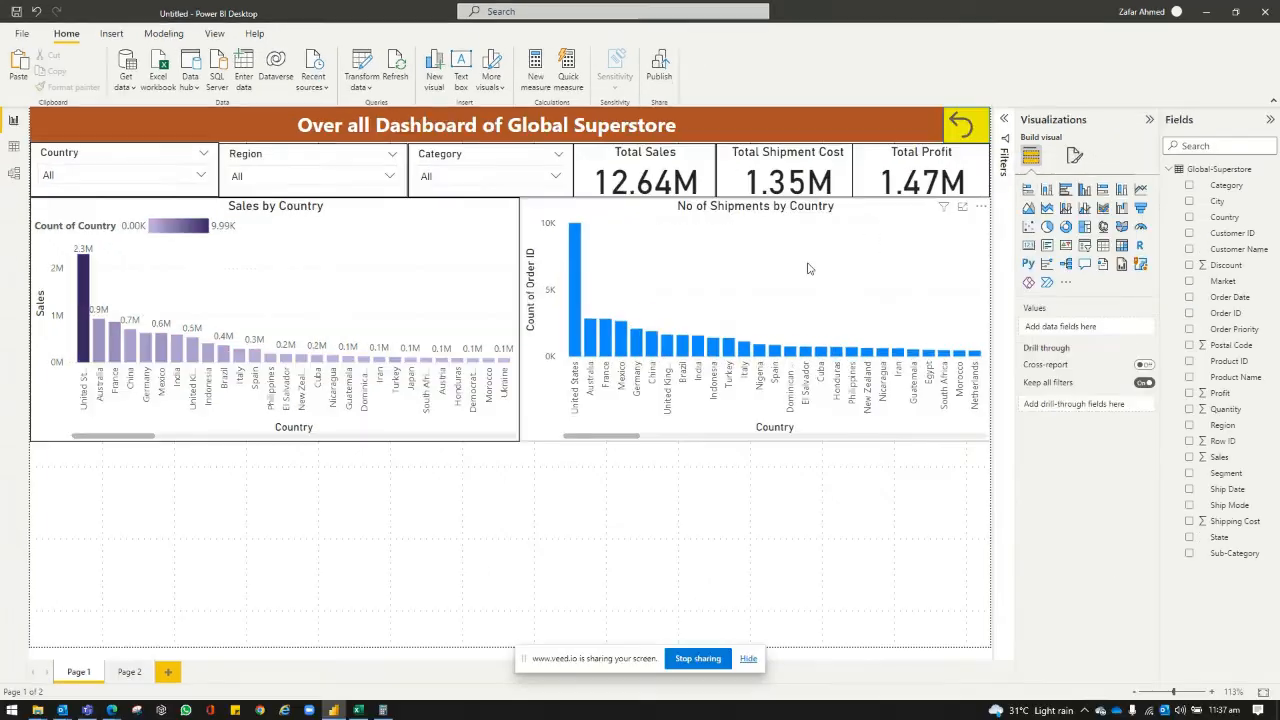
Turn on data labels for the column chart of order counts by country
left_click(1075, 156)
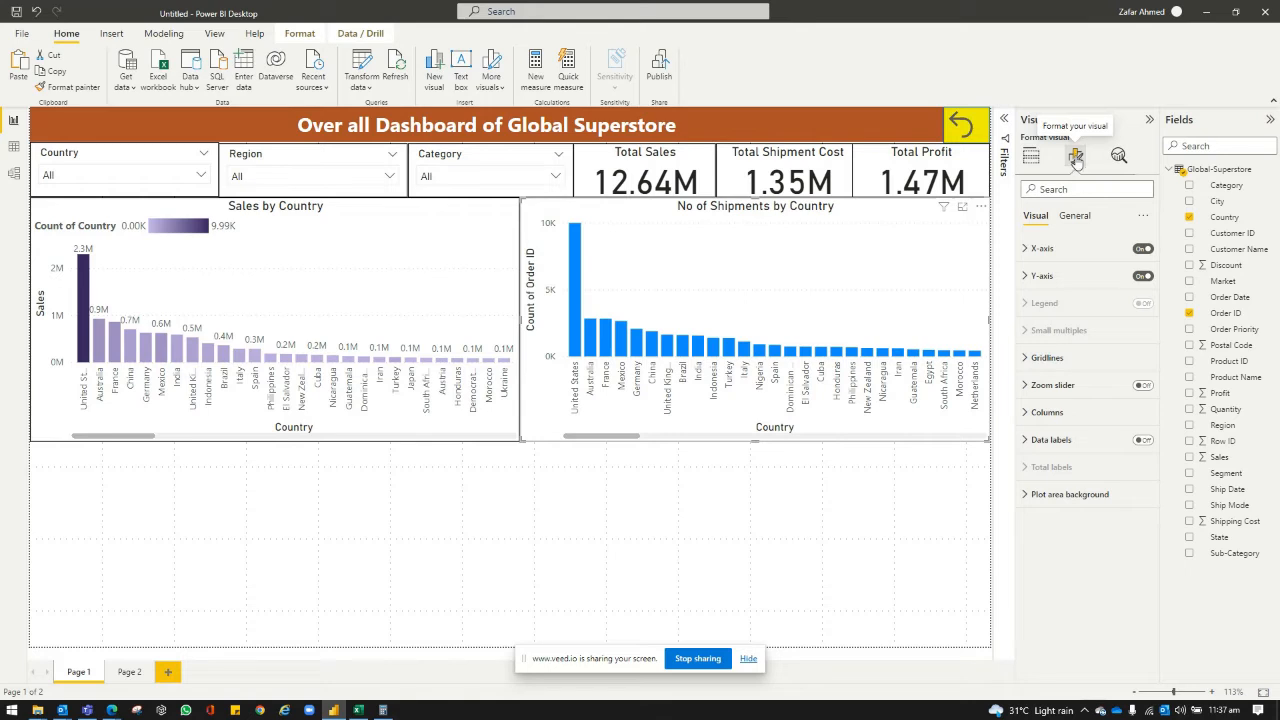
left_click(1068, 442)
left_click(1143, 441)
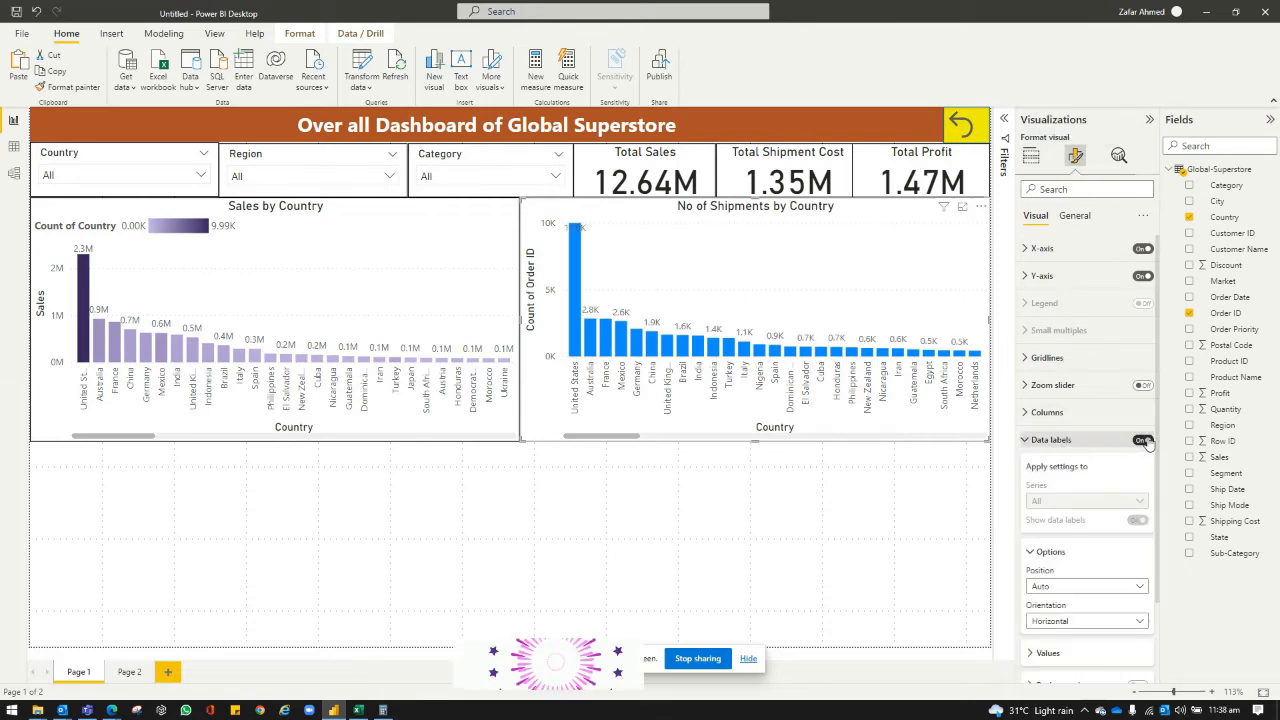
left_click(1055, 442)
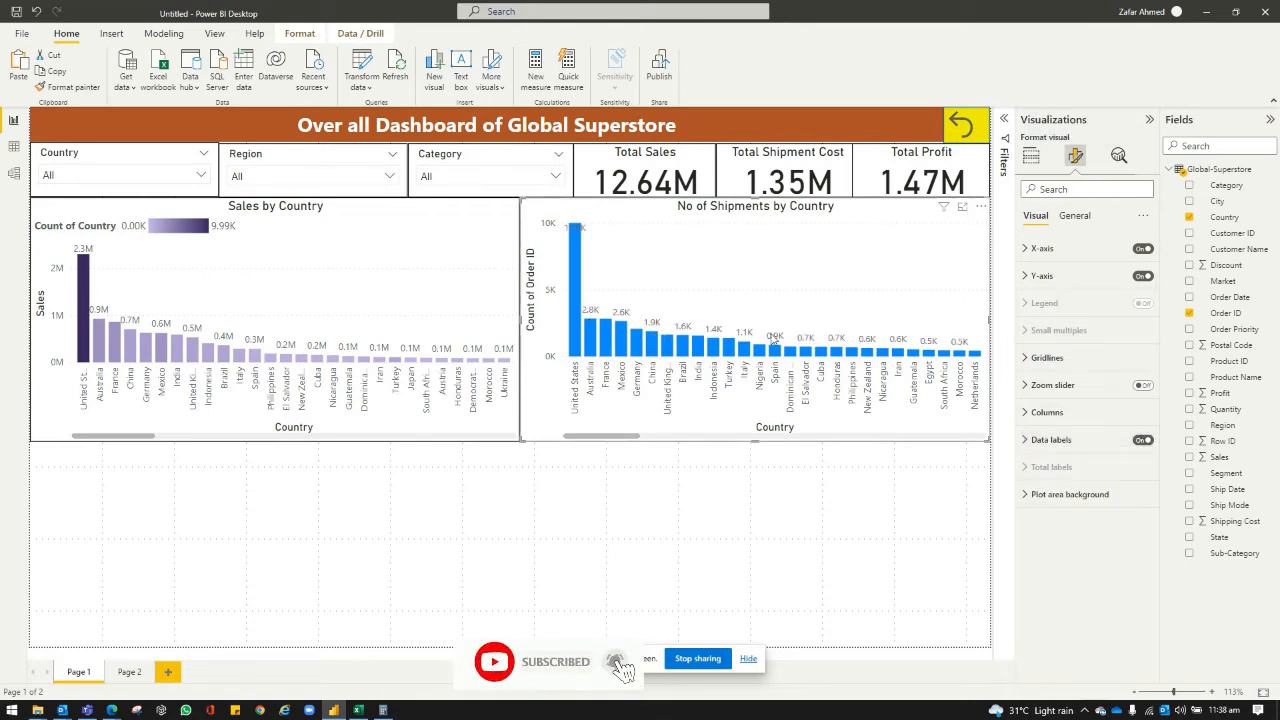
Apply a gradient to the order count chart's columns, from light yellow for the lowest value to dark olive-gold for the highest value
left_click(1050, 413)
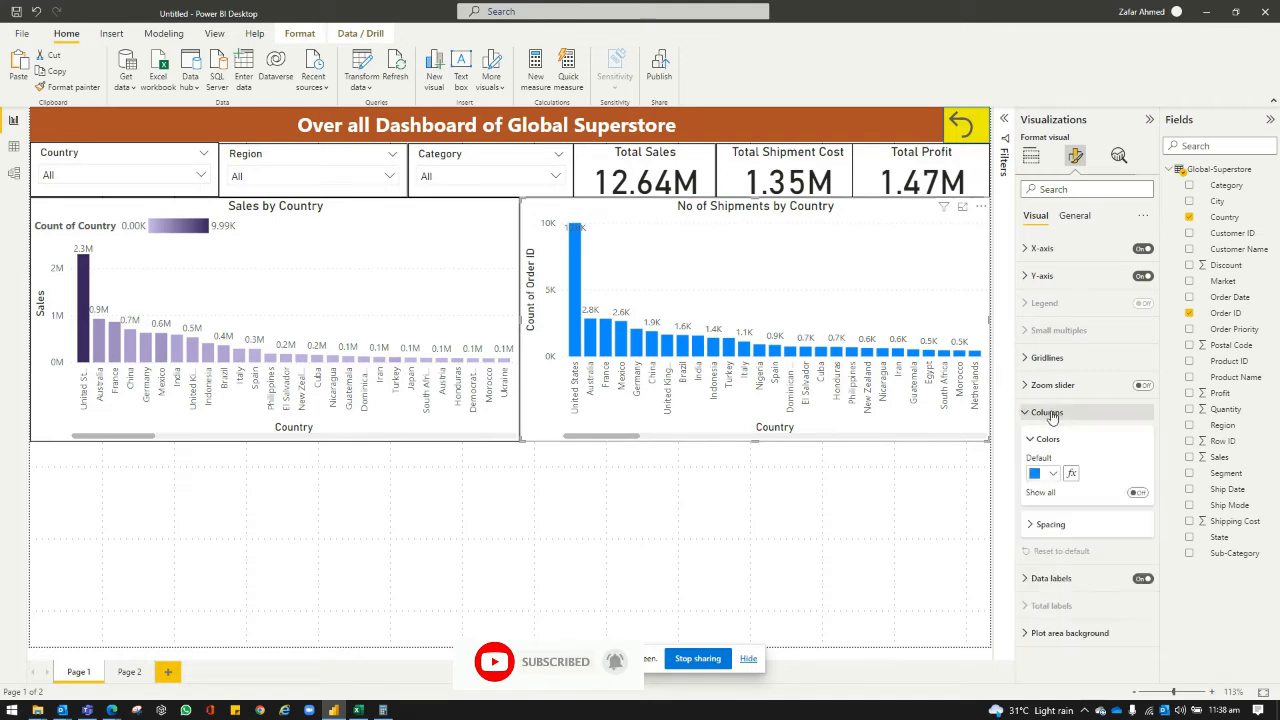
left_click(1071, 474)
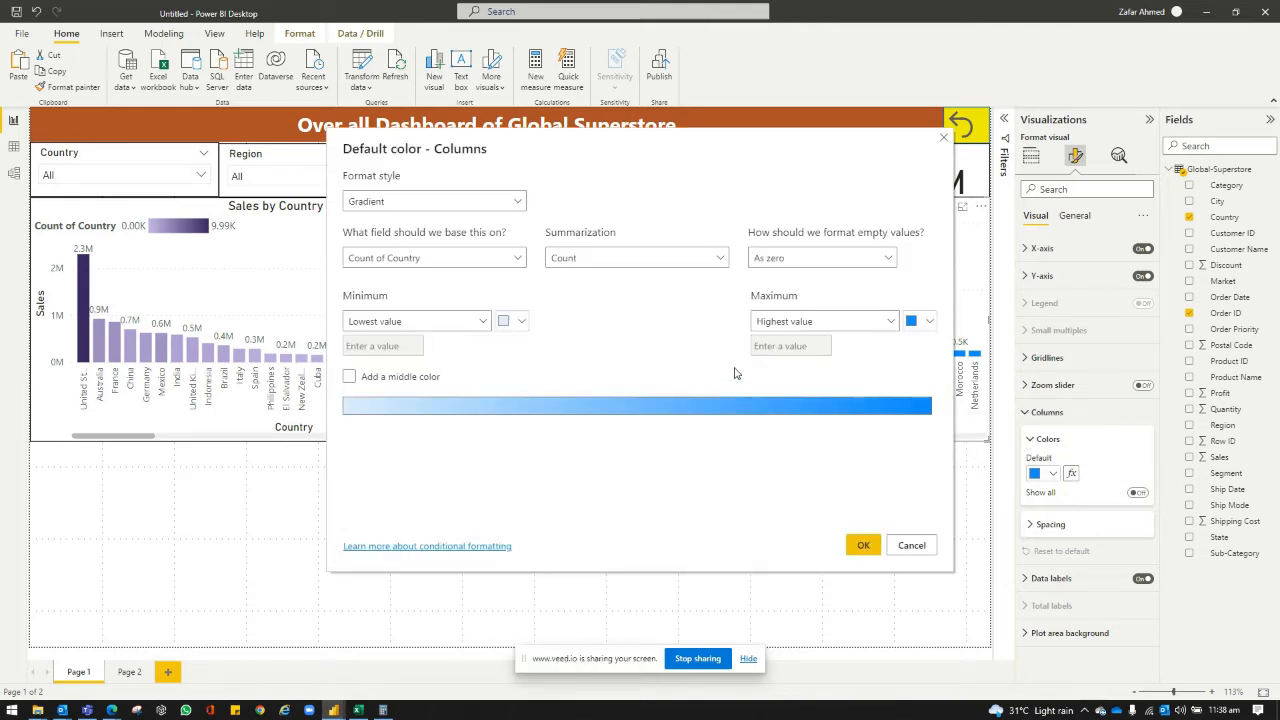
left_click(520, 324)
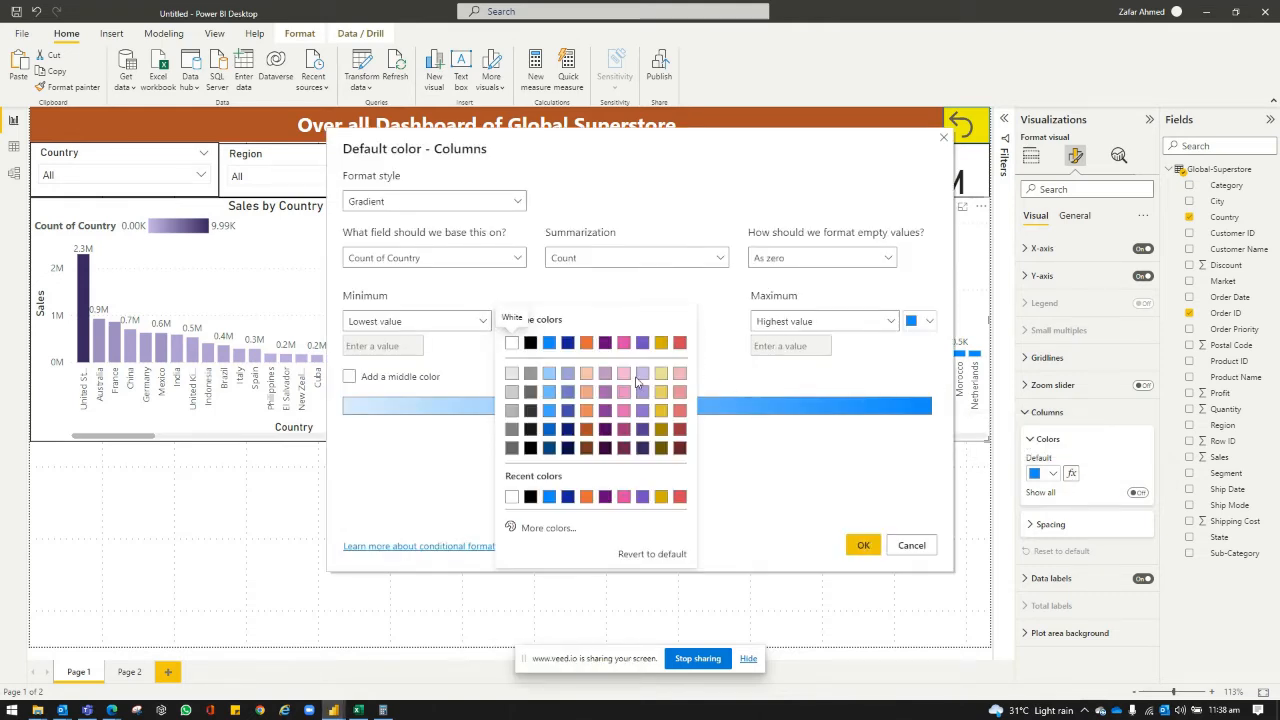
left_click(662, 376)
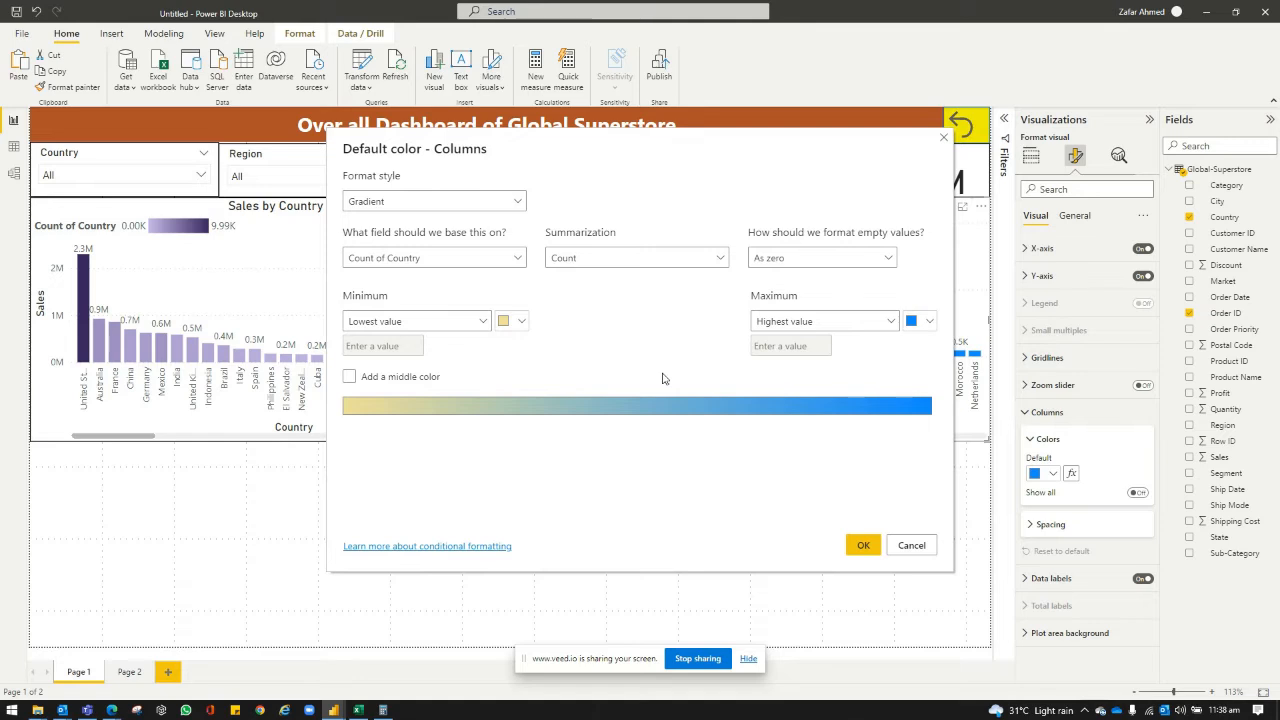
left_click(928, 322)
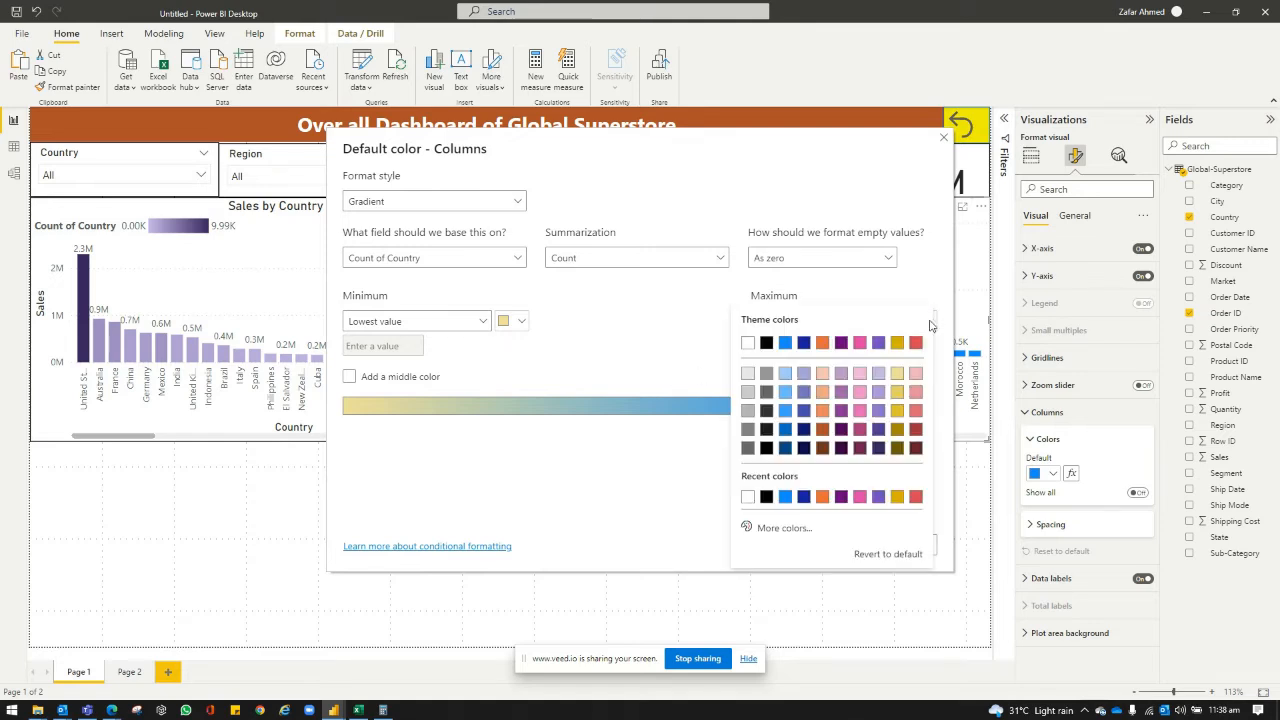
left_click(896, 449)
left_click(872, 542)
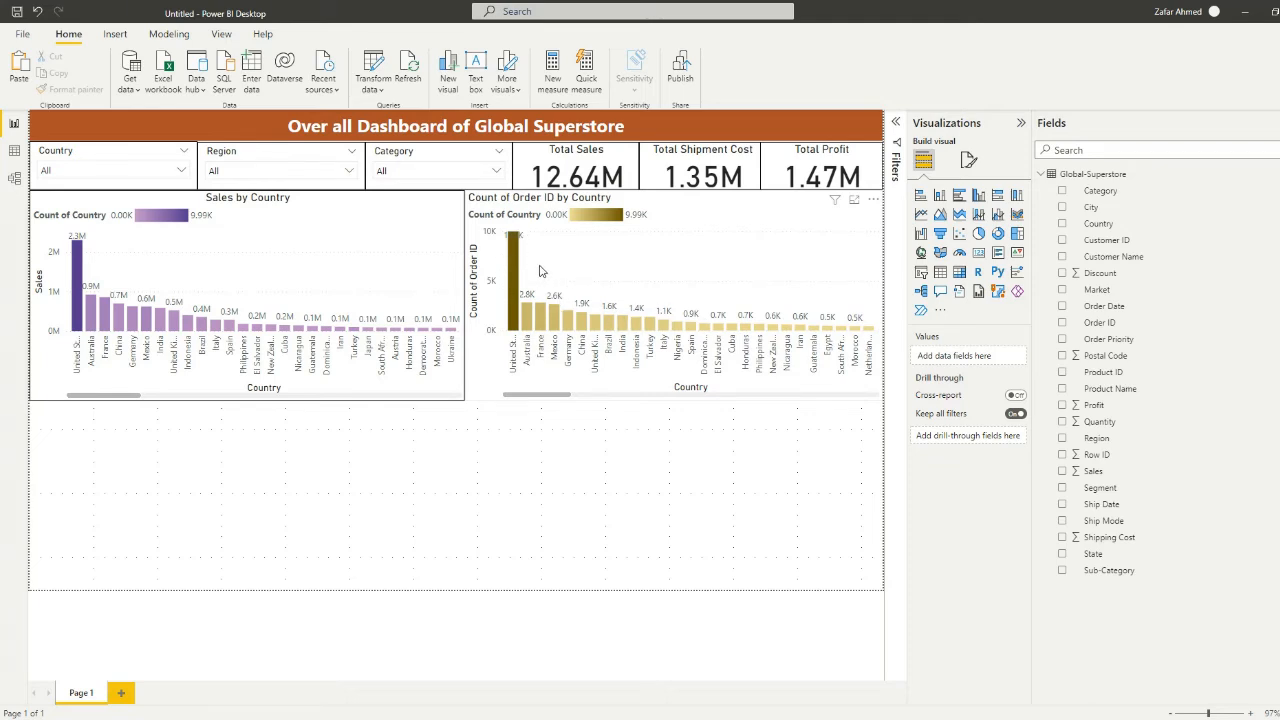
Set the data label orientation of the order count chart to Vertical
left_click(770, 272)
left_click(968, 160)
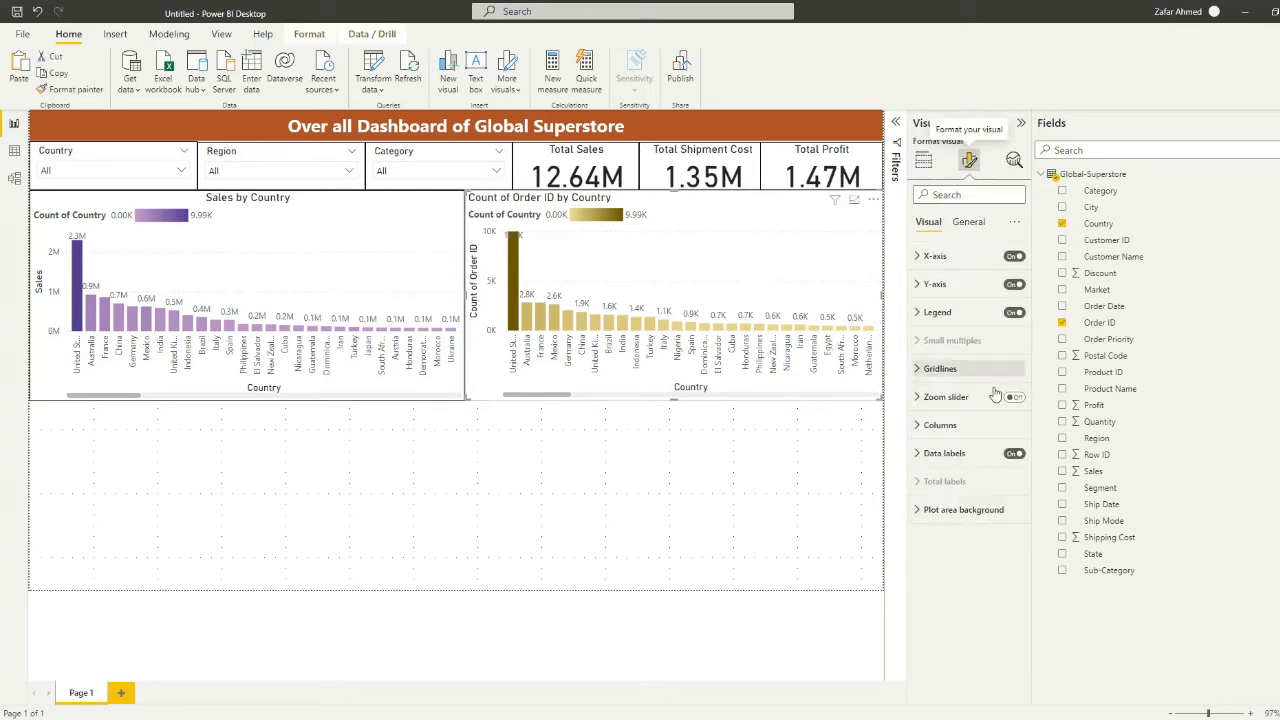
left_click(943, 453)
scroll(960, 490, "down", 2)
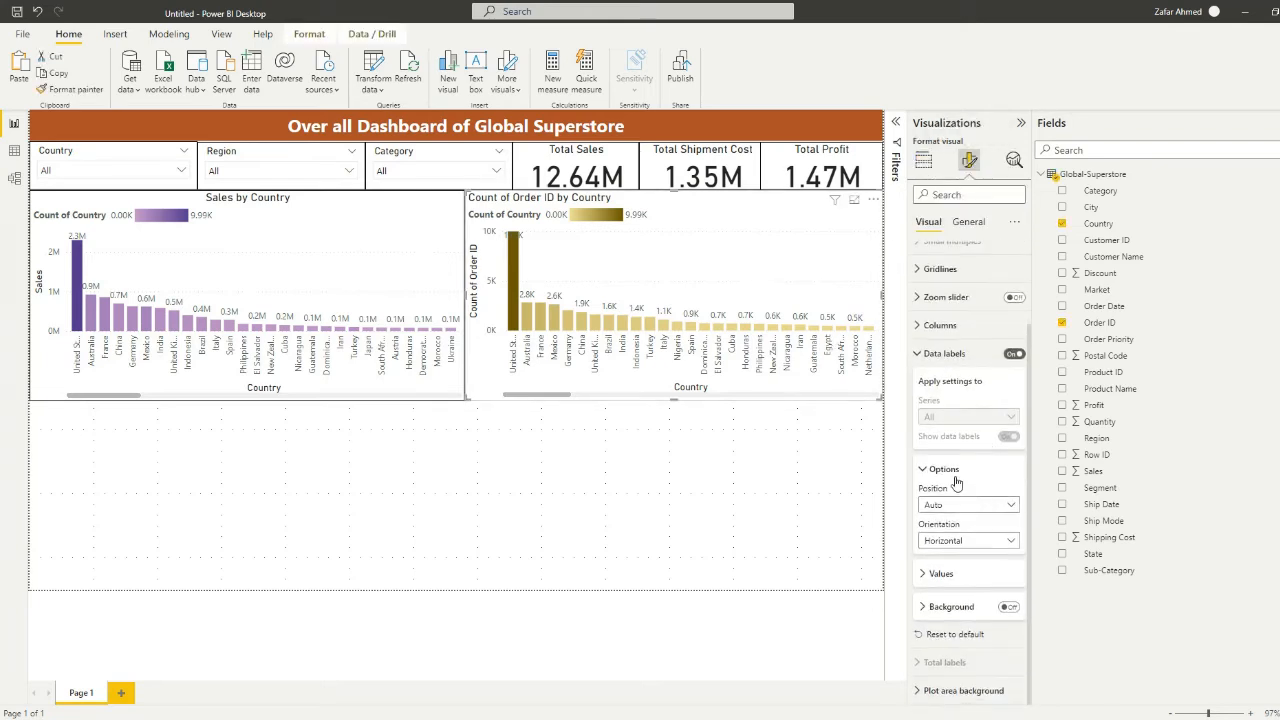
left_click(965, 541)
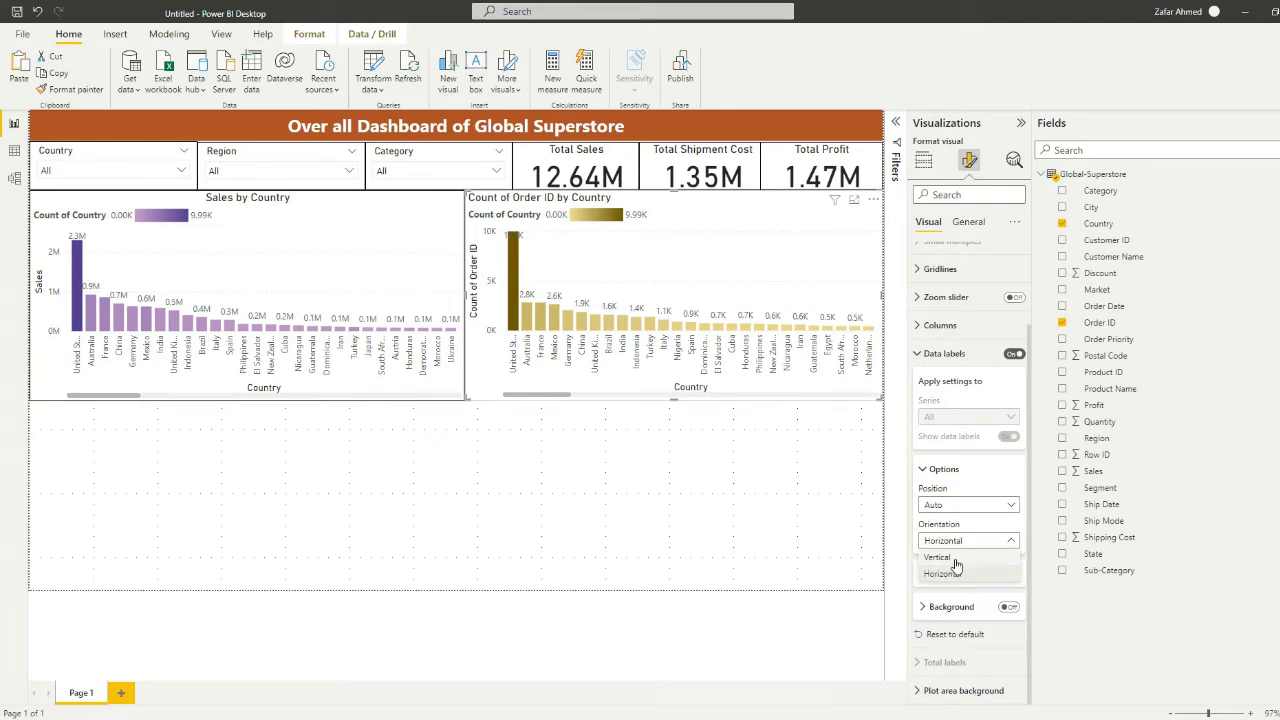
left_click(956, 563)
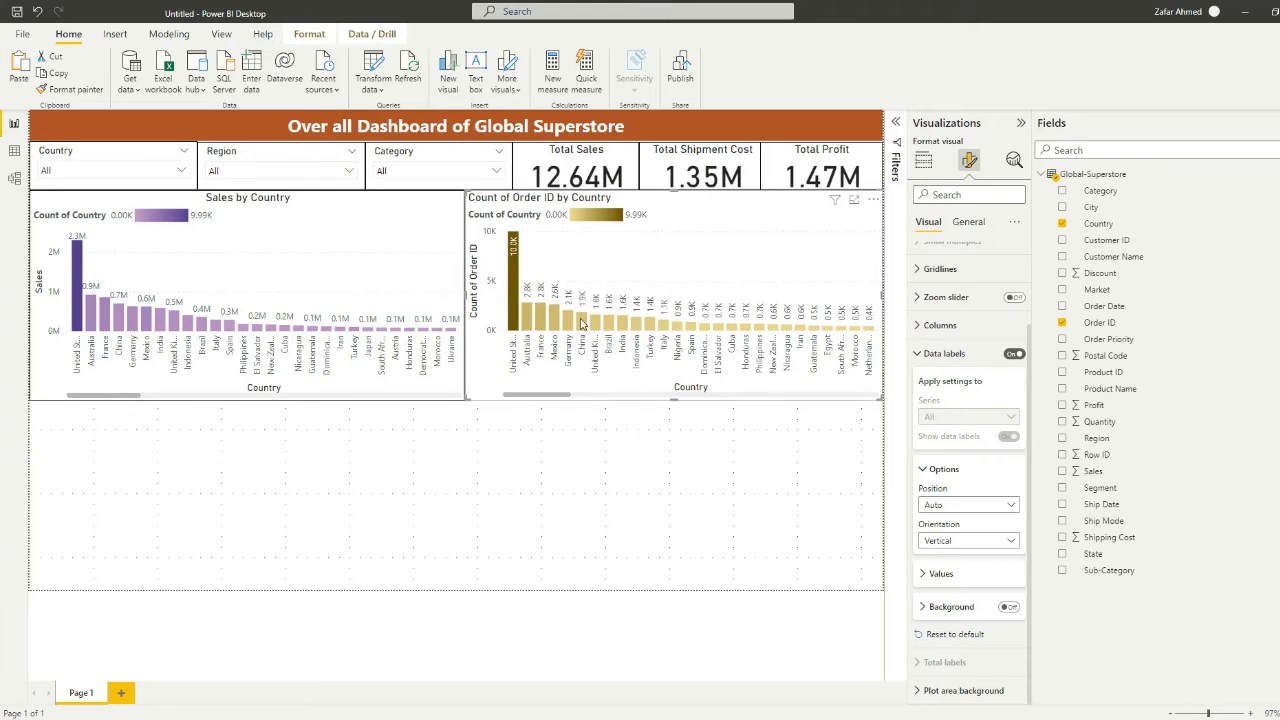
Set the data label orientation of the Sales by Country chart to Vertical
left_click(360, 246)
left_click(974, 541)
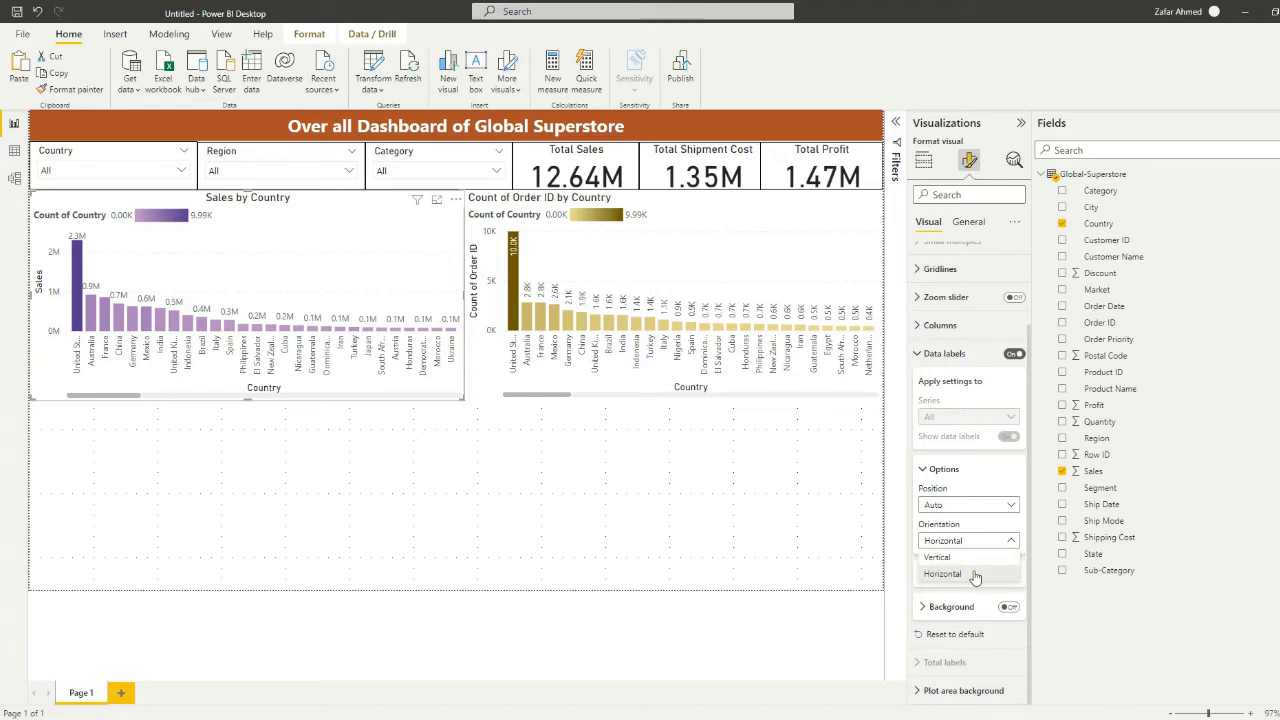
left_click(975, 557)
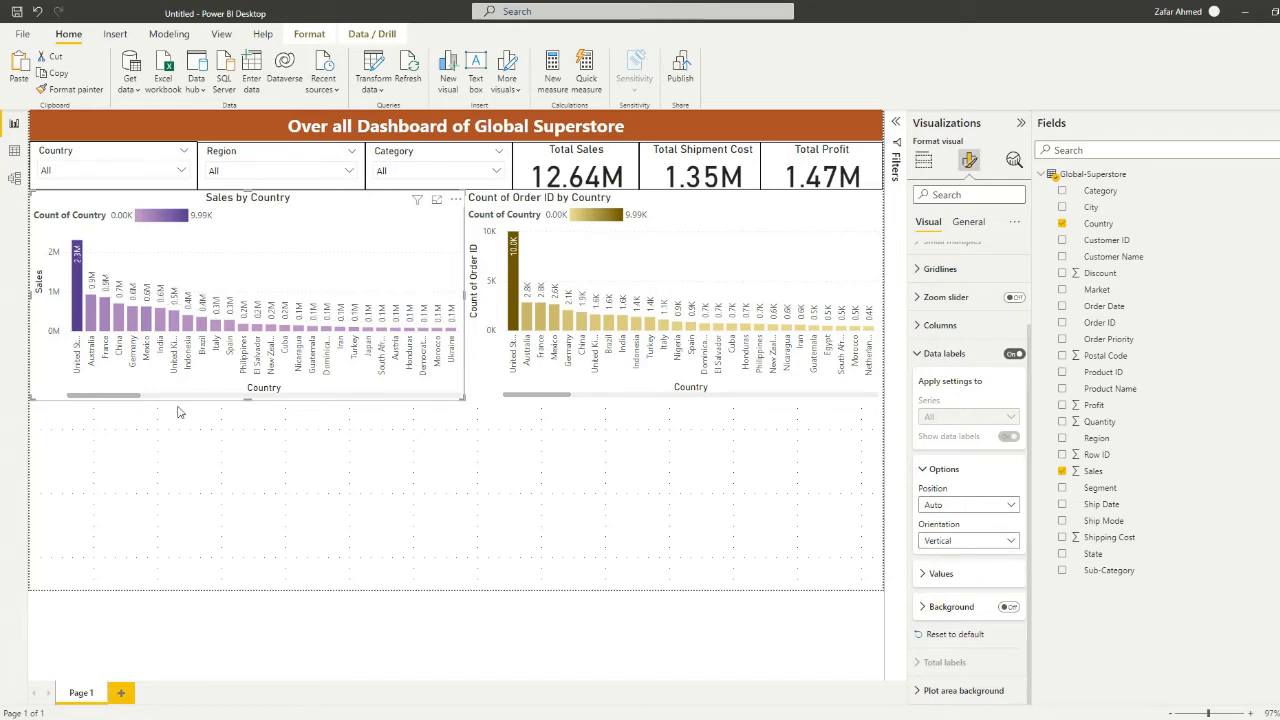
left_click(658, 535)
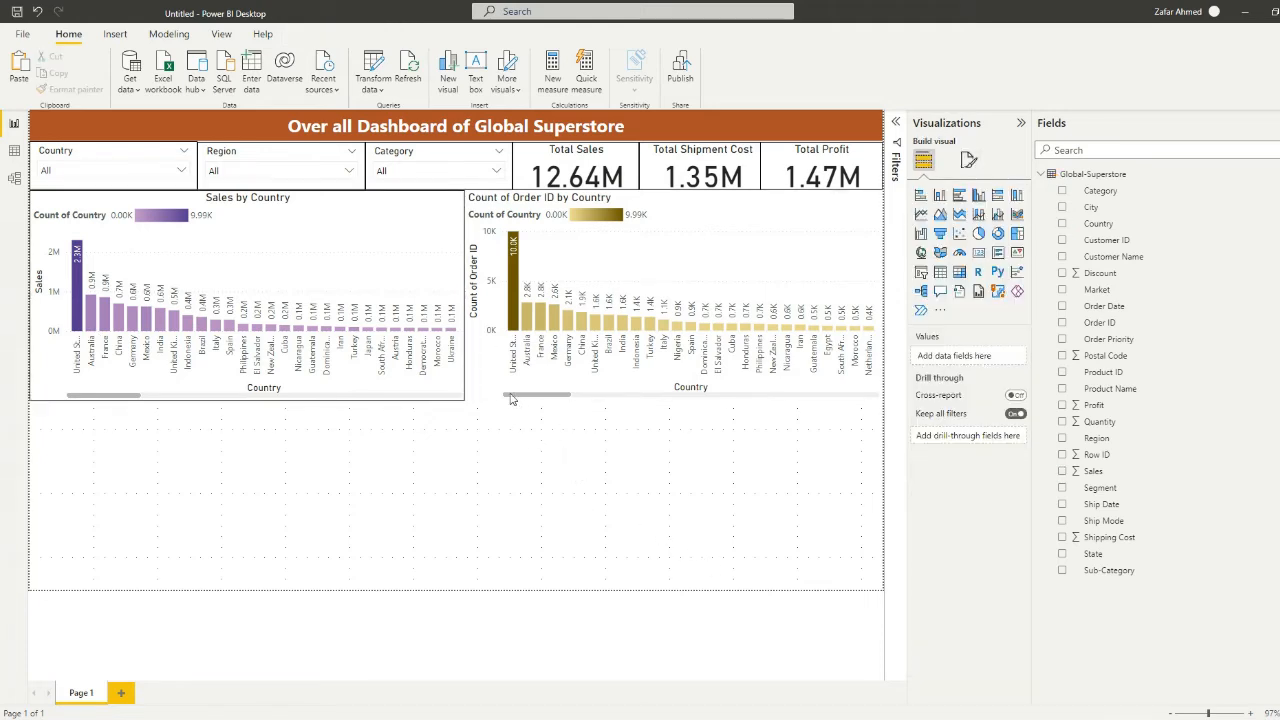
Retitle the order count chart "No of Shipments by Country" and center its title
left_click(812, 280)
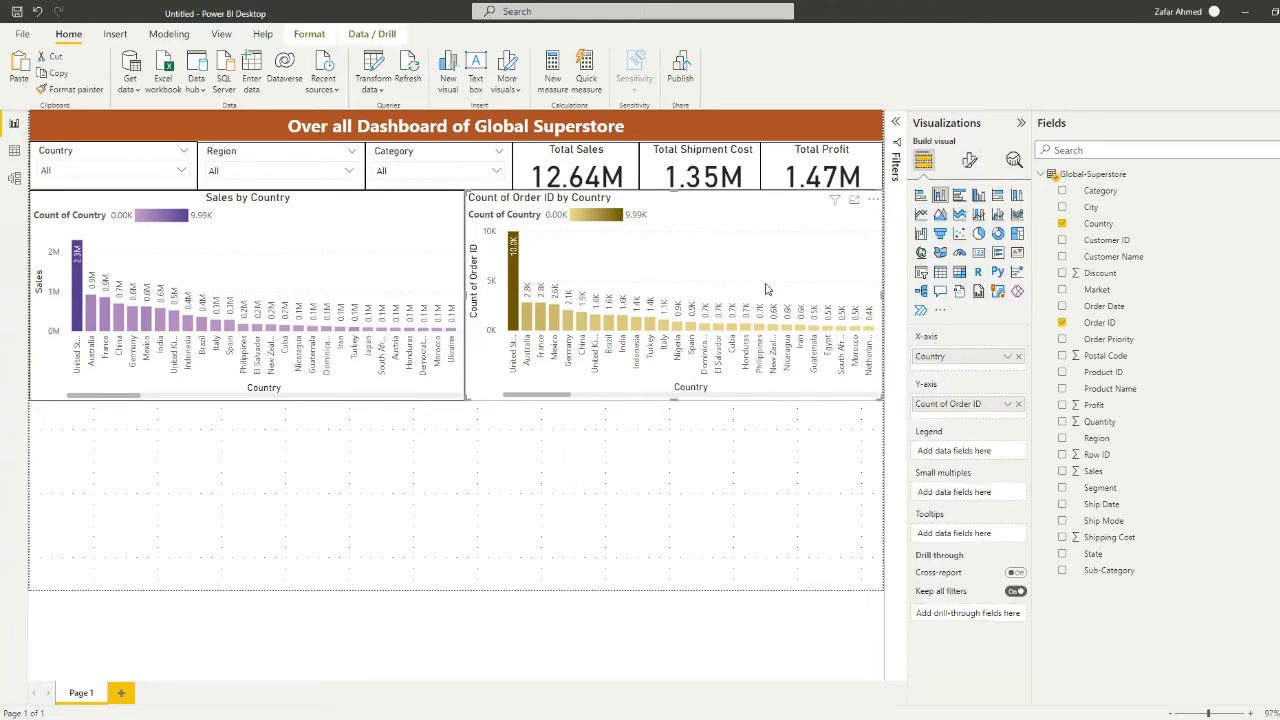
left_click(969, 163)
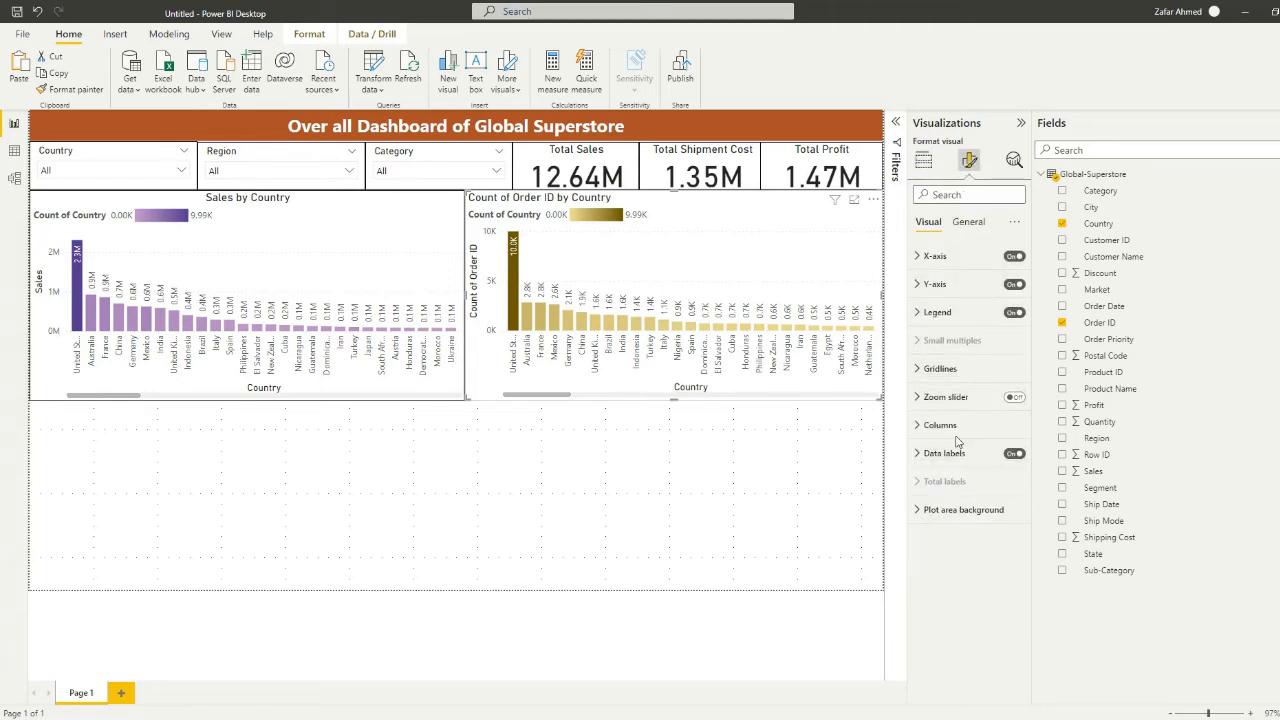
left_click(968, 222)
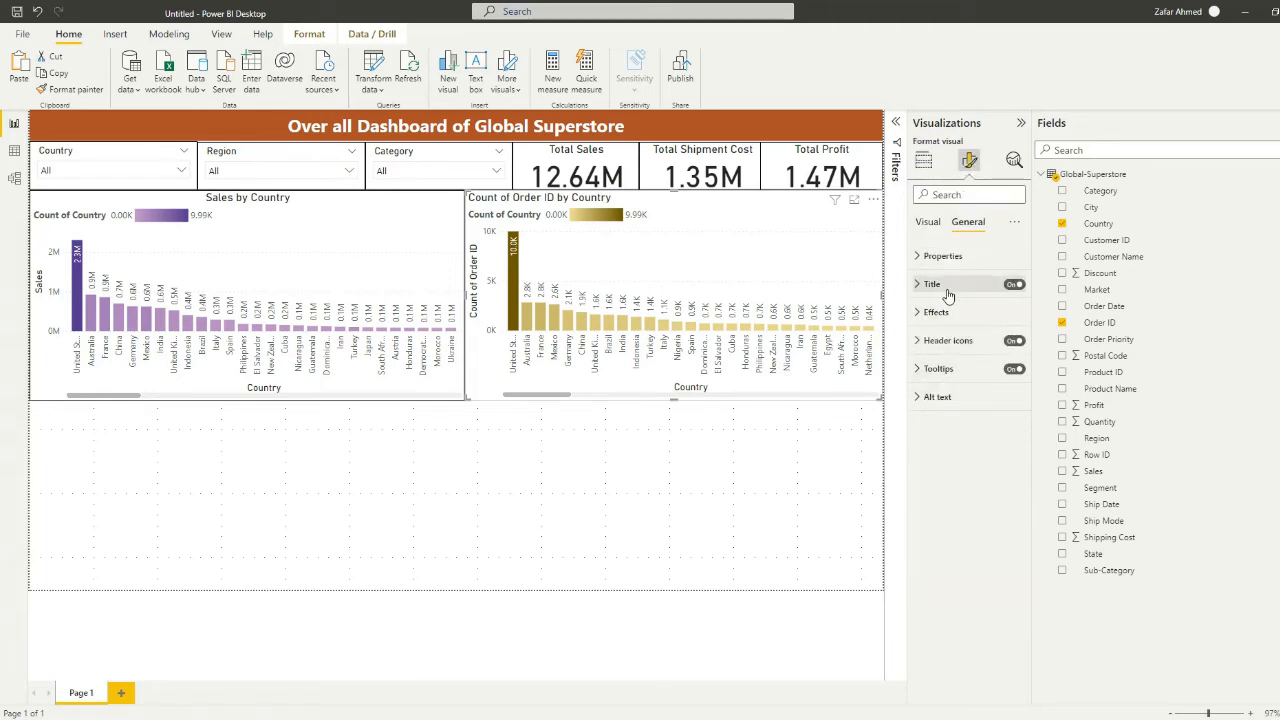
left_click(947, 291)
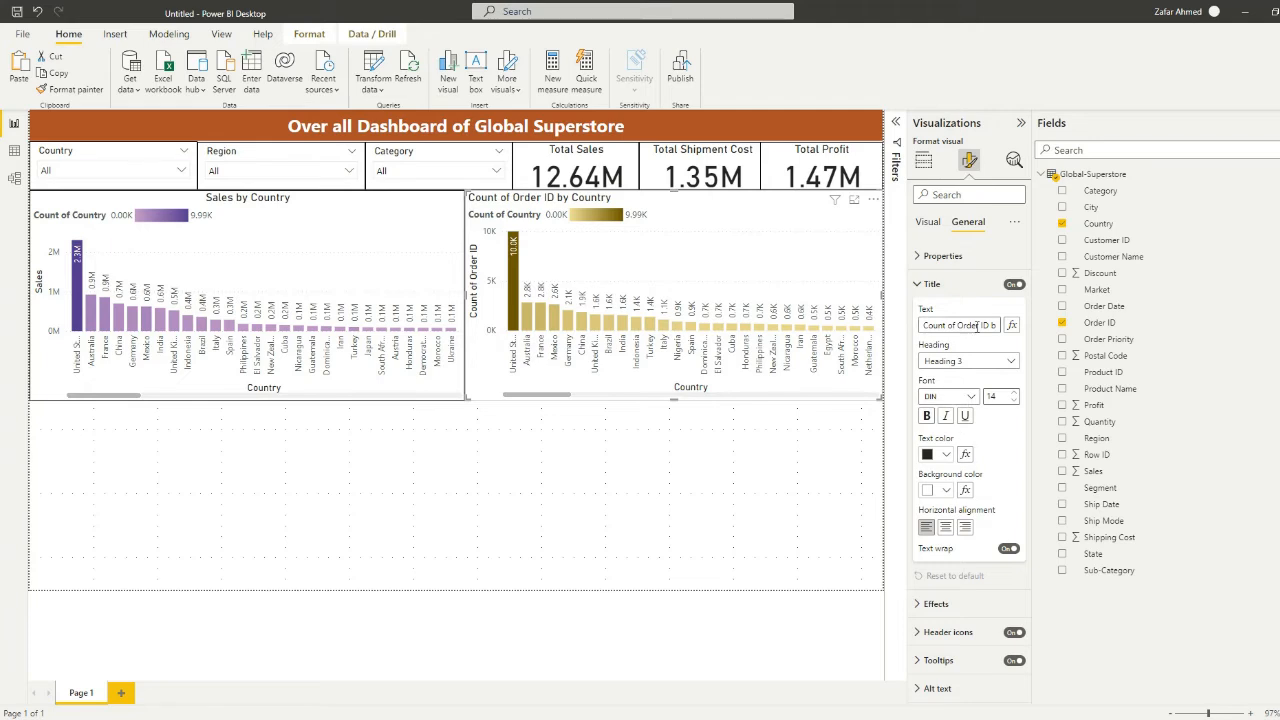
left_click_drag(922, 325, 1058, 332)
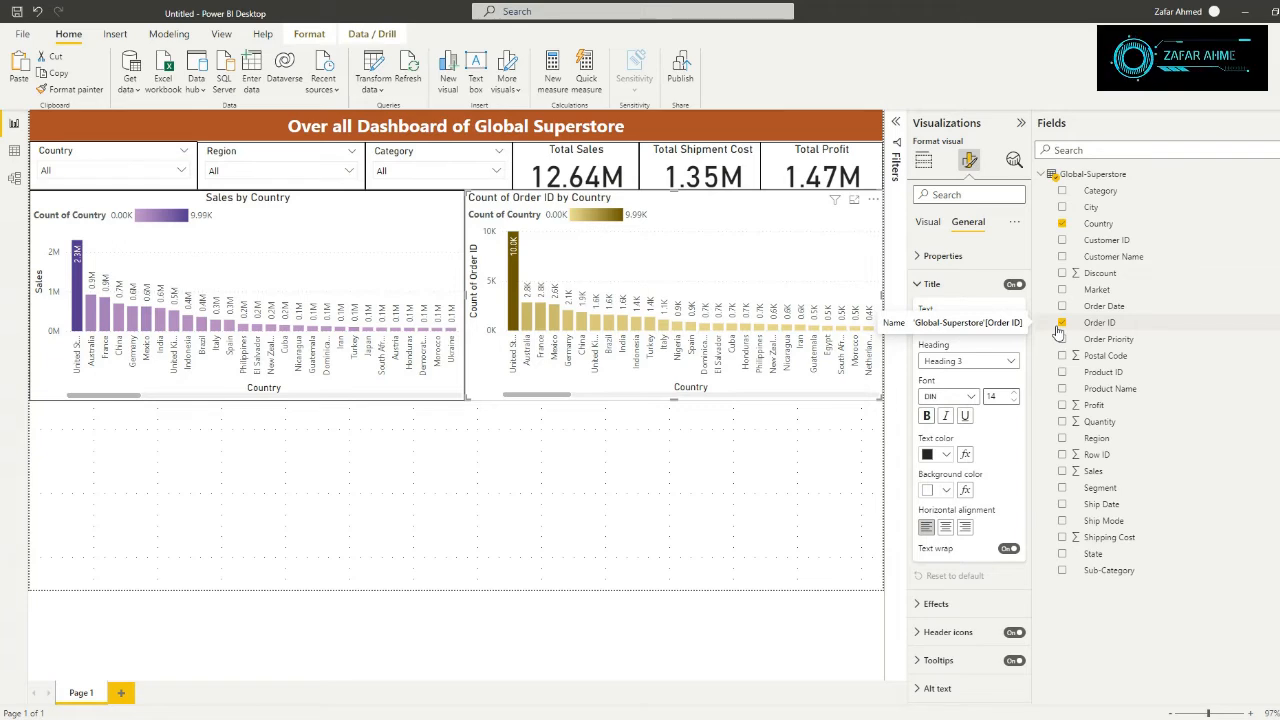
type("No of Shipments")
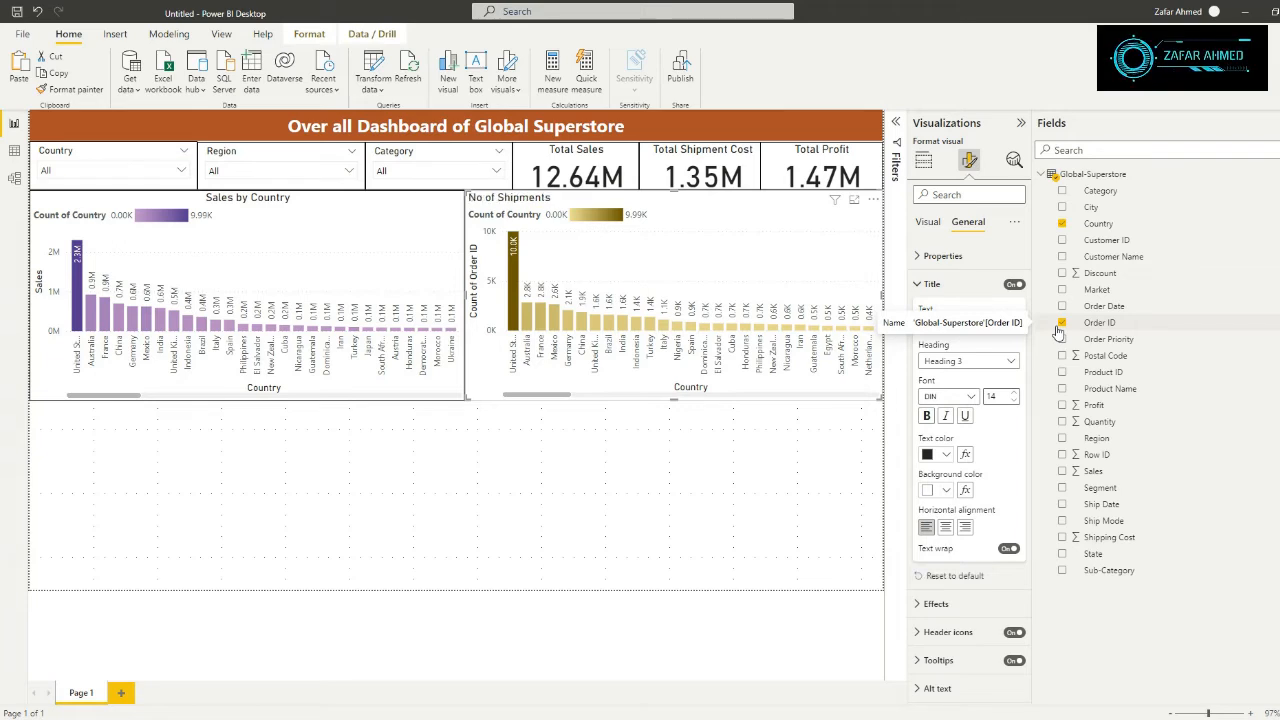
type(" by Country")
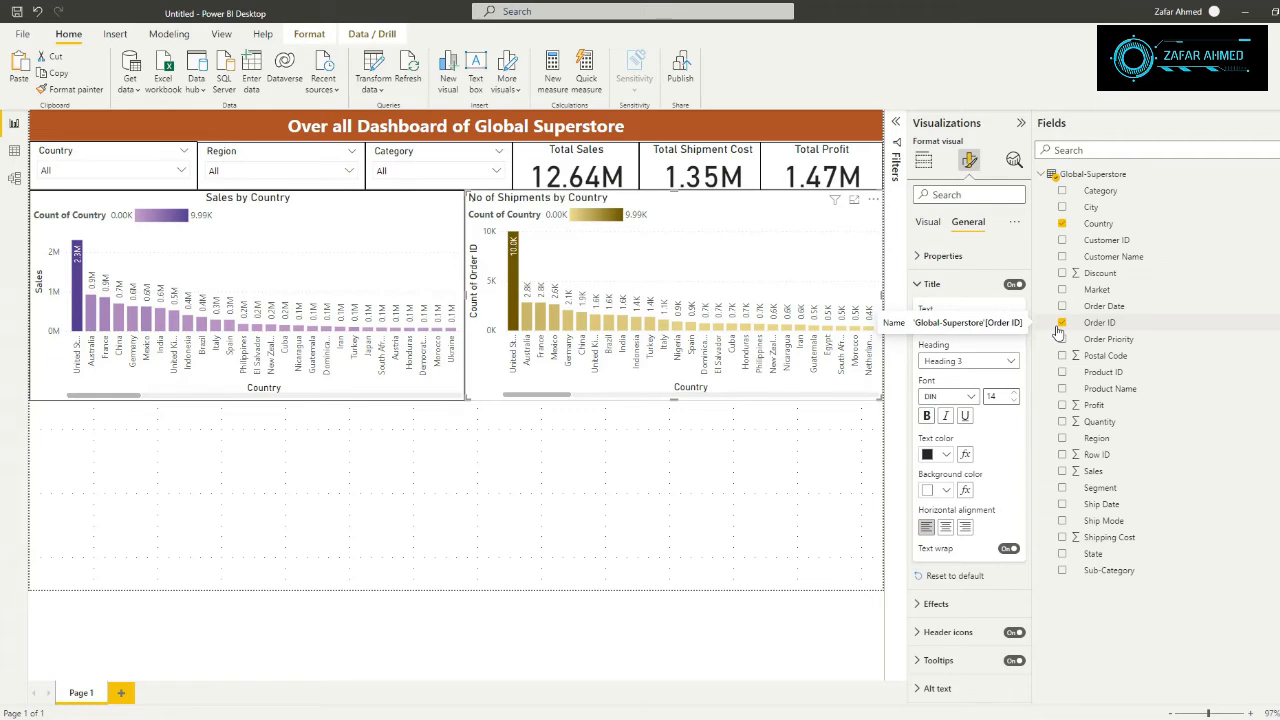
left_click(945, 527)
left_click(710, 523)
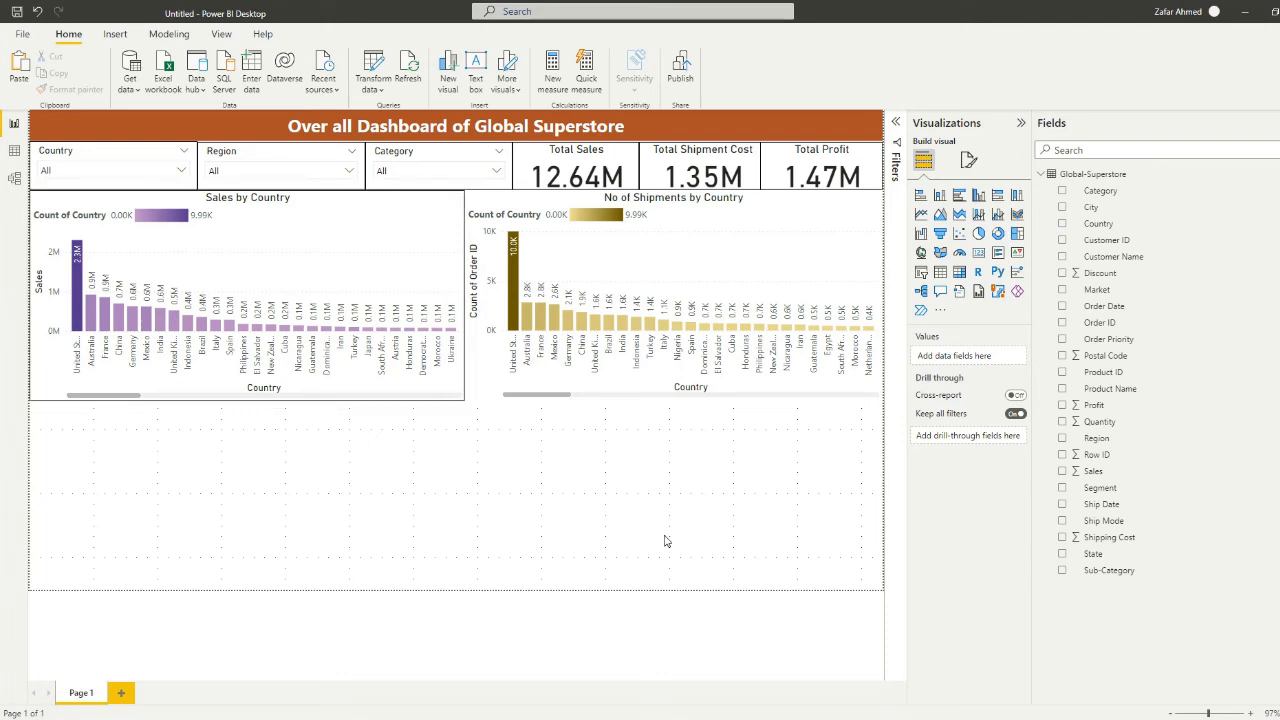
Turn on the visual border for the No of Shipments by Country chart
left_click(482, 385)
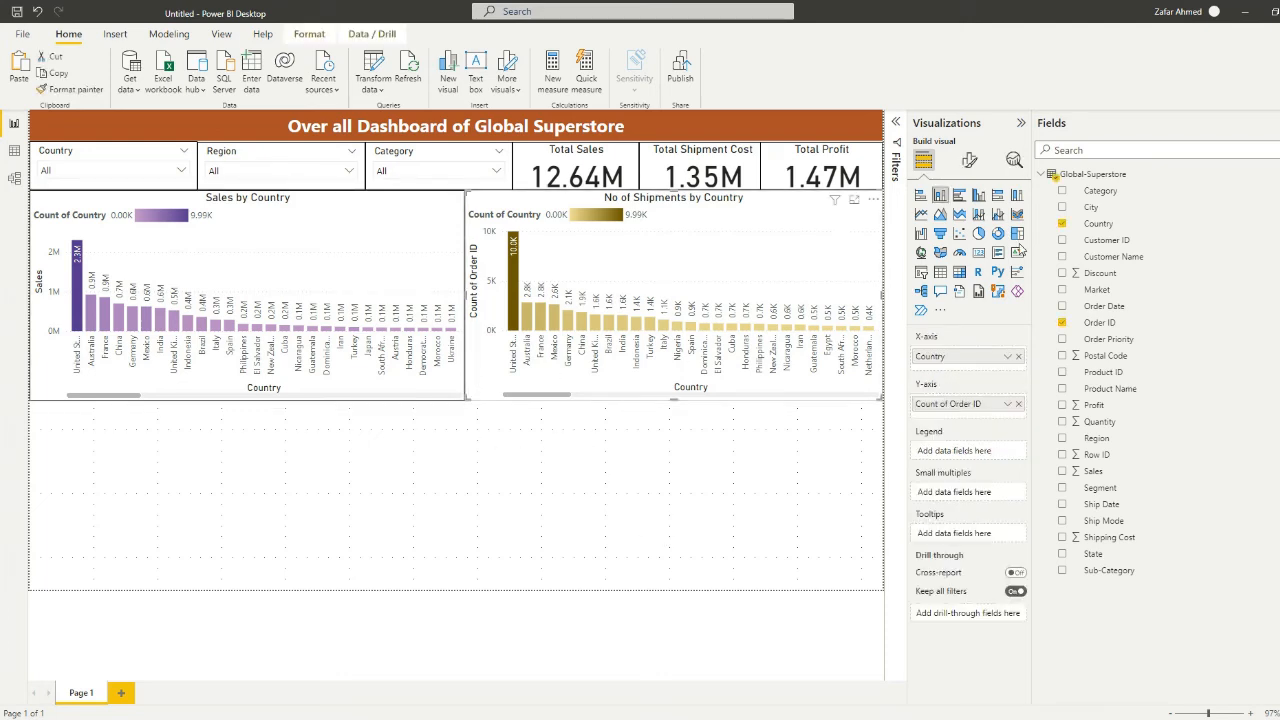
left_click(969, 162)
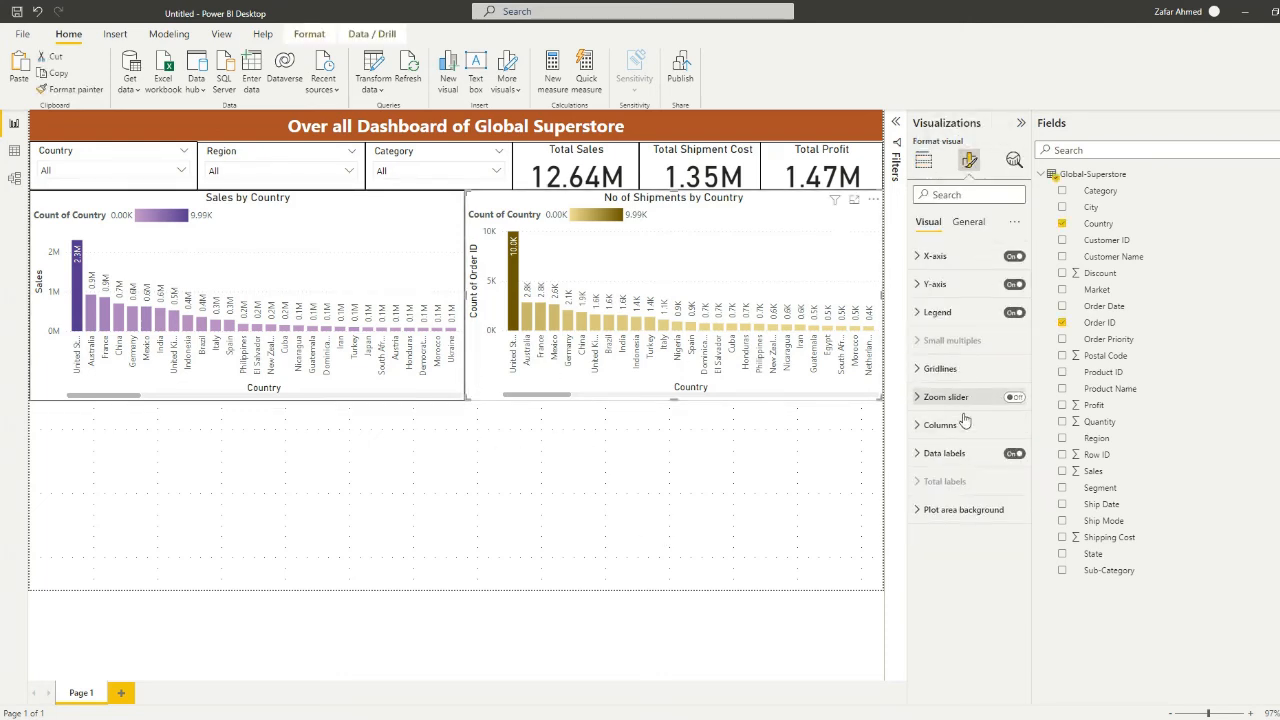
left_click(968, 222)
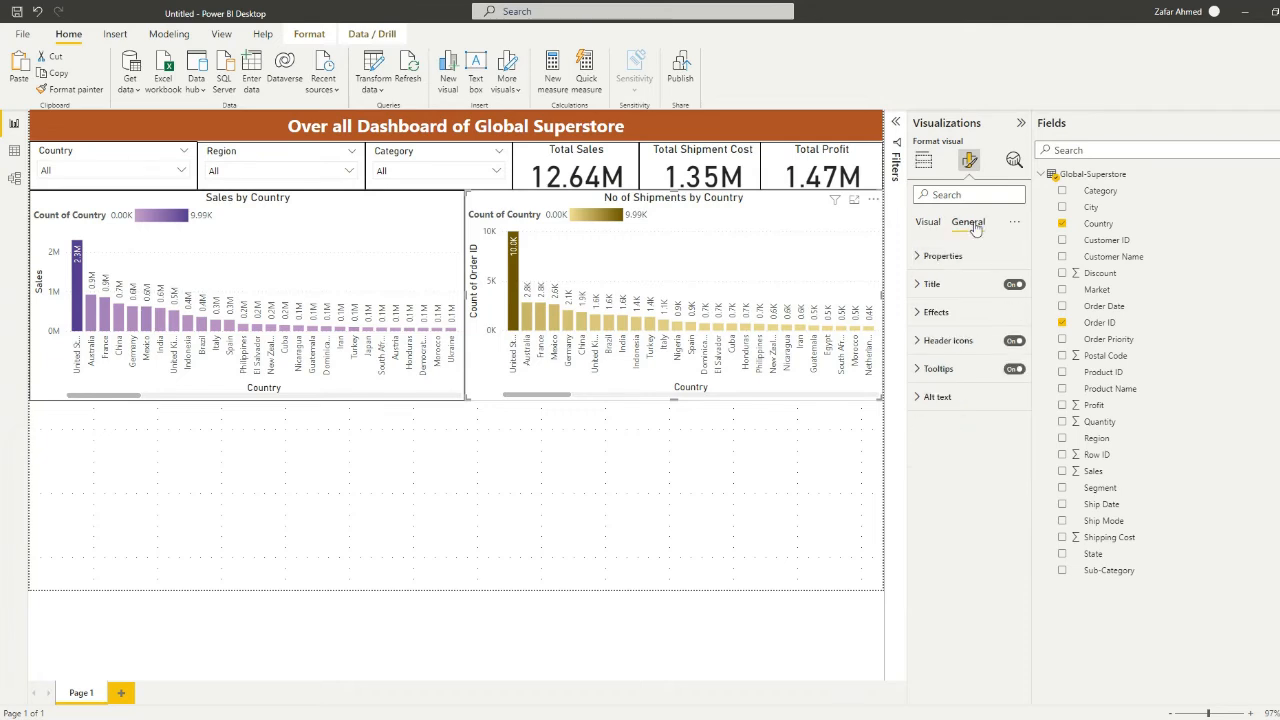
left_click(965, 315)
left_click(1009, 453)
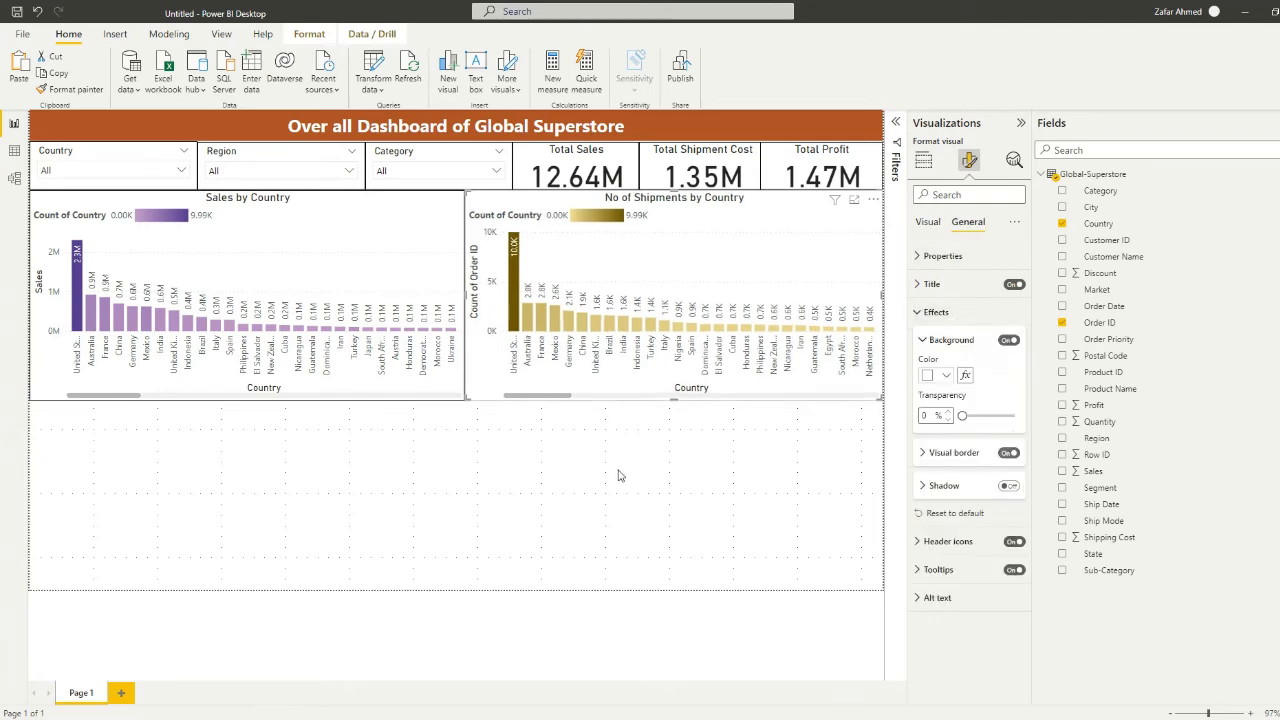
left_click(620, 477)
Insert a table below the column charts and fill it with Sub-Category and Discount
left_click(940, 272)
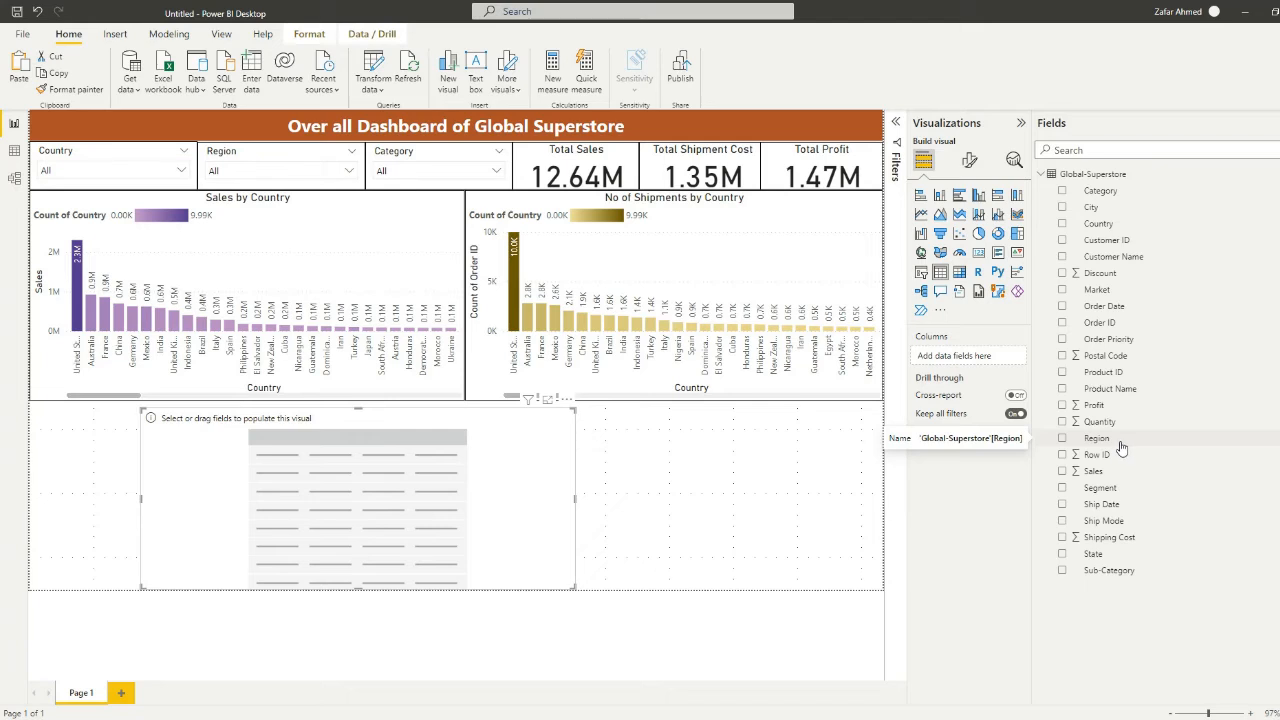
left_click(1064, 571)
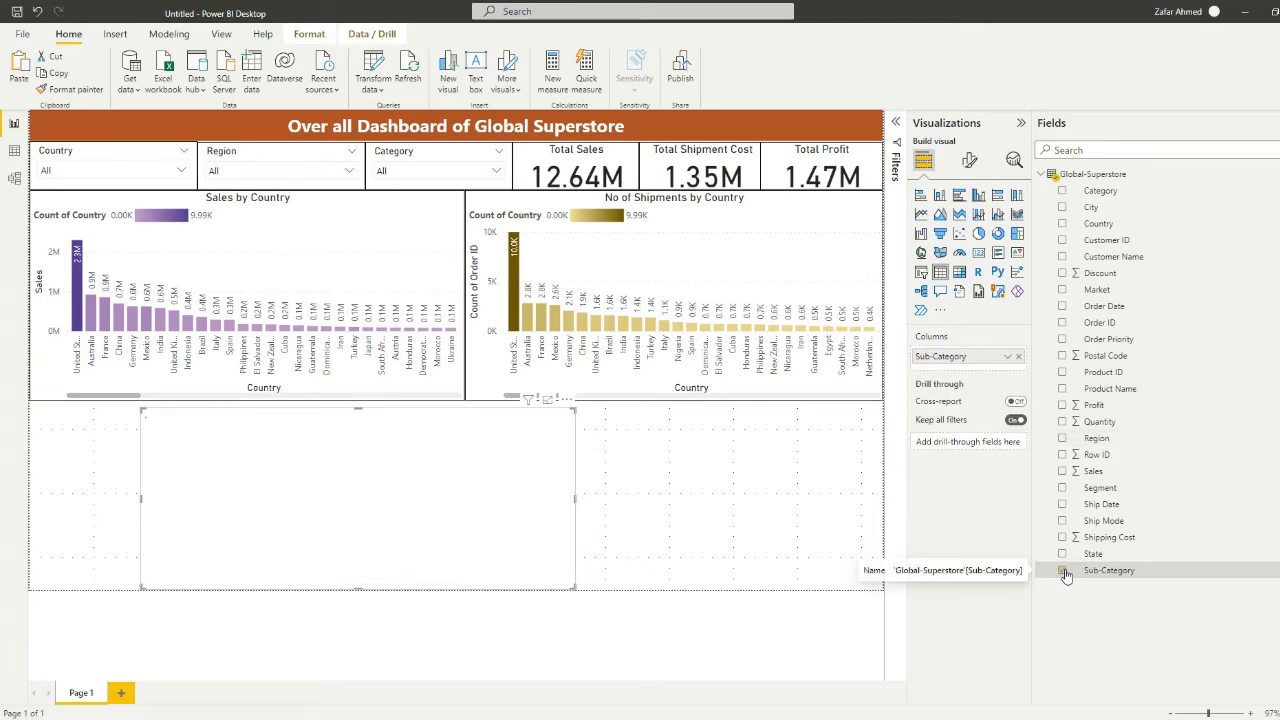
scroll(434, 500, "down", 2)
scroll(358, 485, "up", 2)
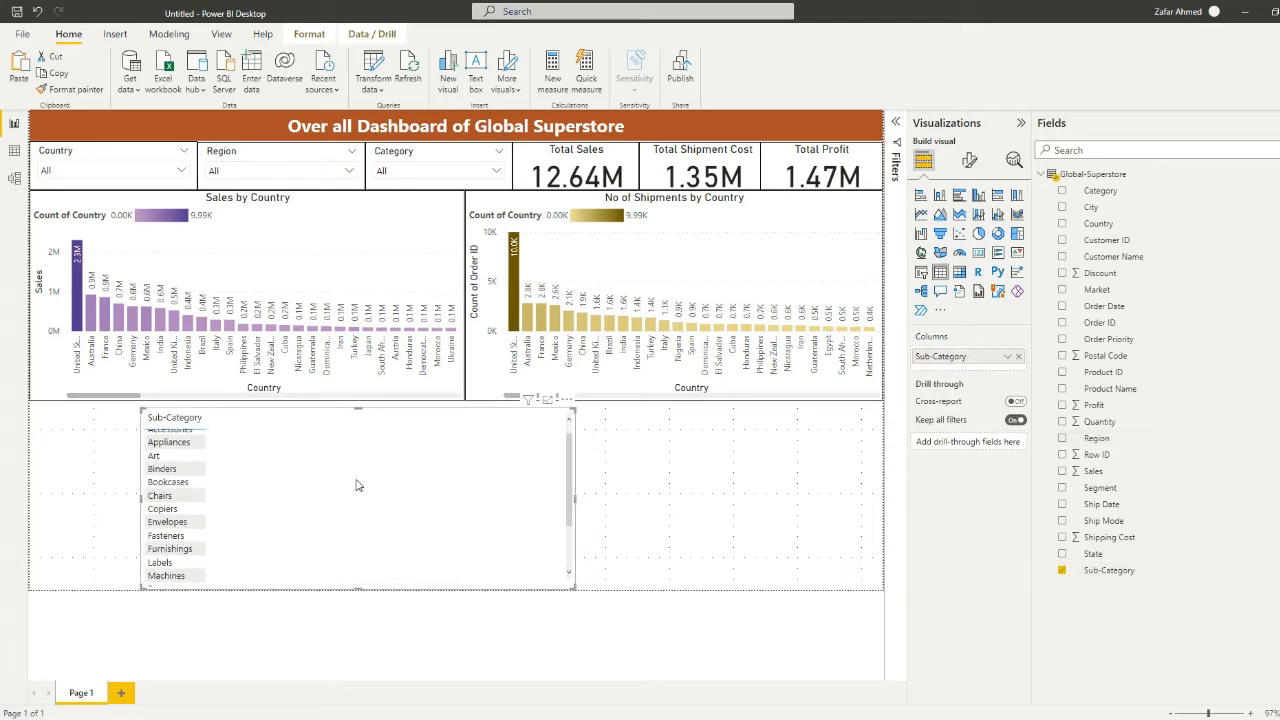
scroll(358, 485, "up", 1)
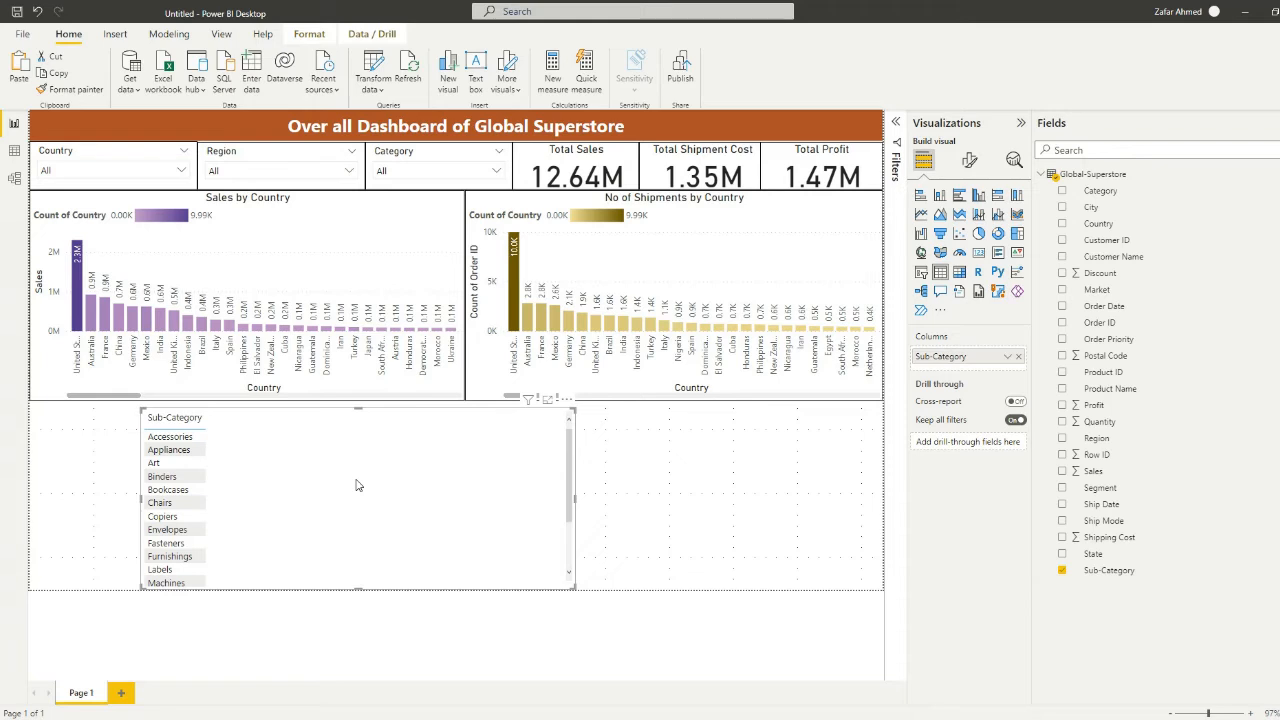
left_click(1063, 275)
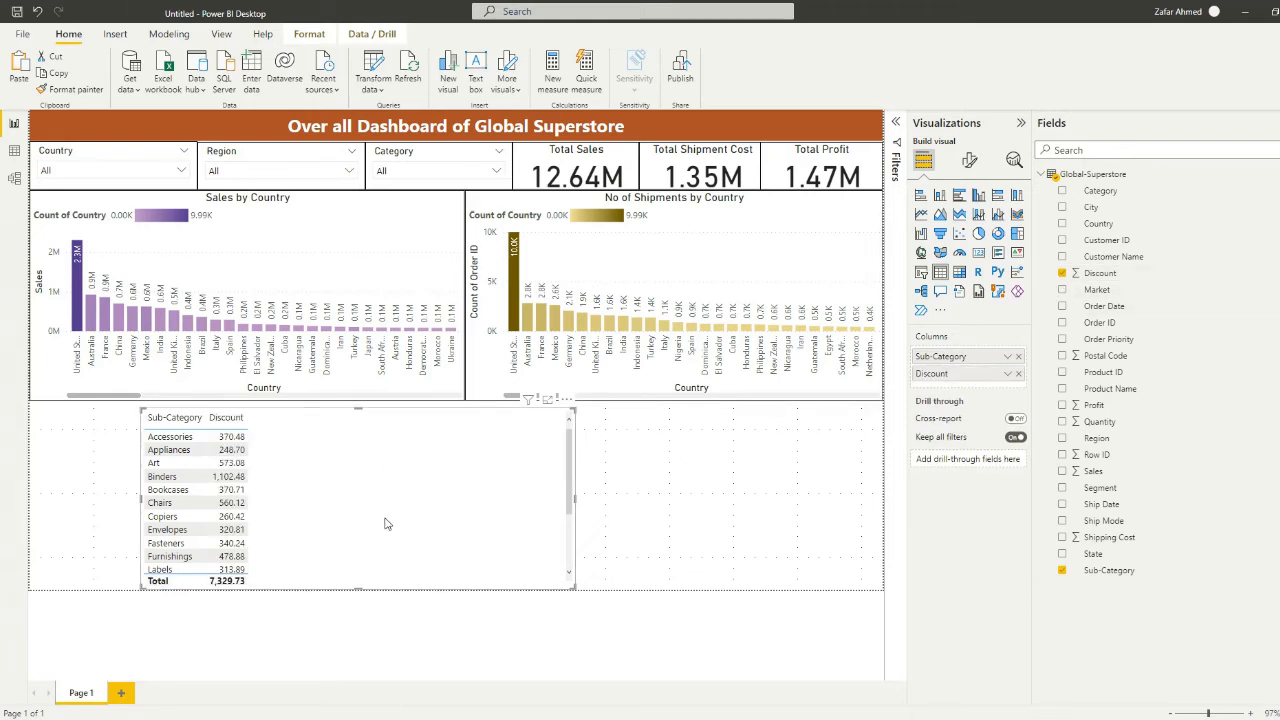
scroll(382, 542, "down", 3)
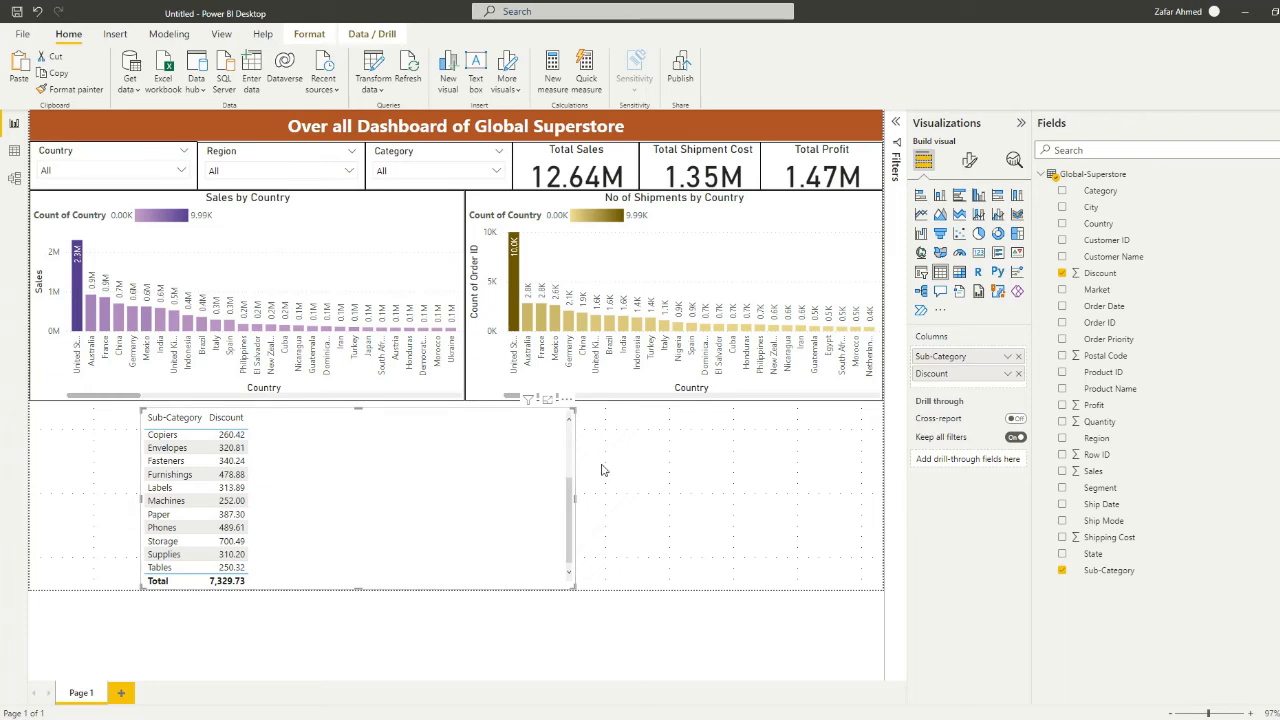
Convert the Sub-Category discount table to a donut chart, place it directly below the Sales by Country chart, and narrow it
left_click(997, 234)
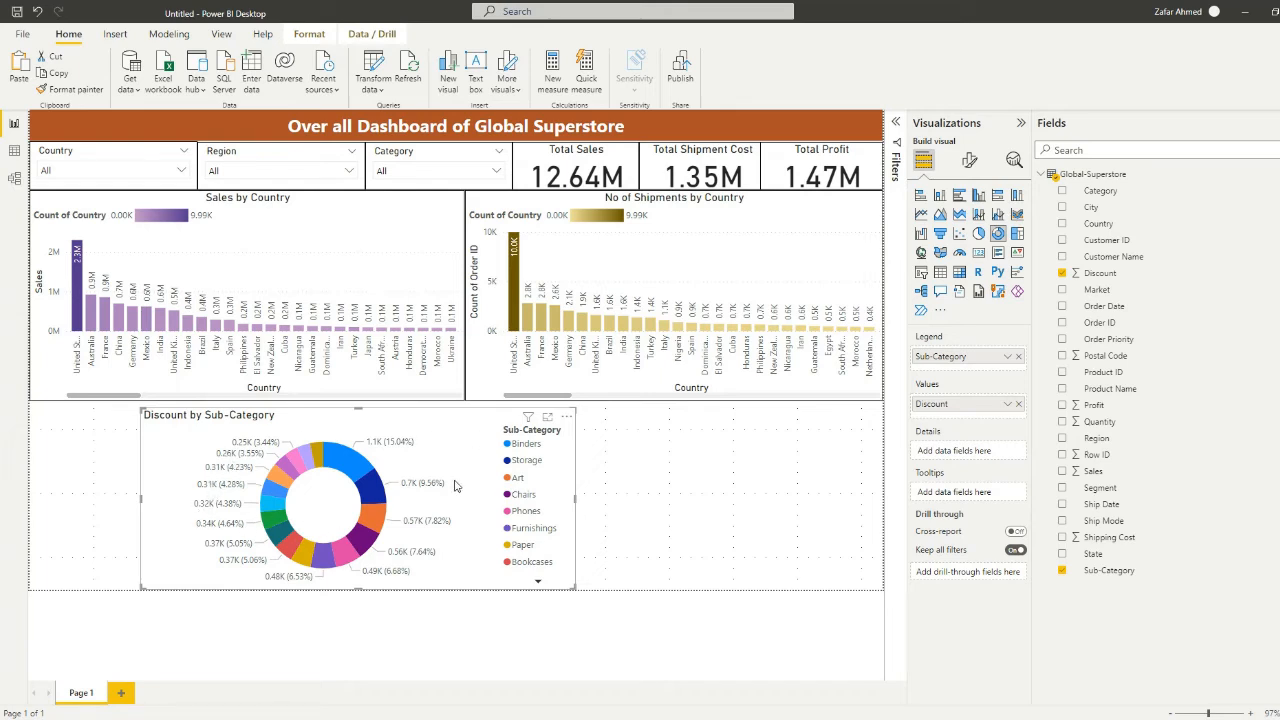
left_click_drag(445, 443, 333, 436)
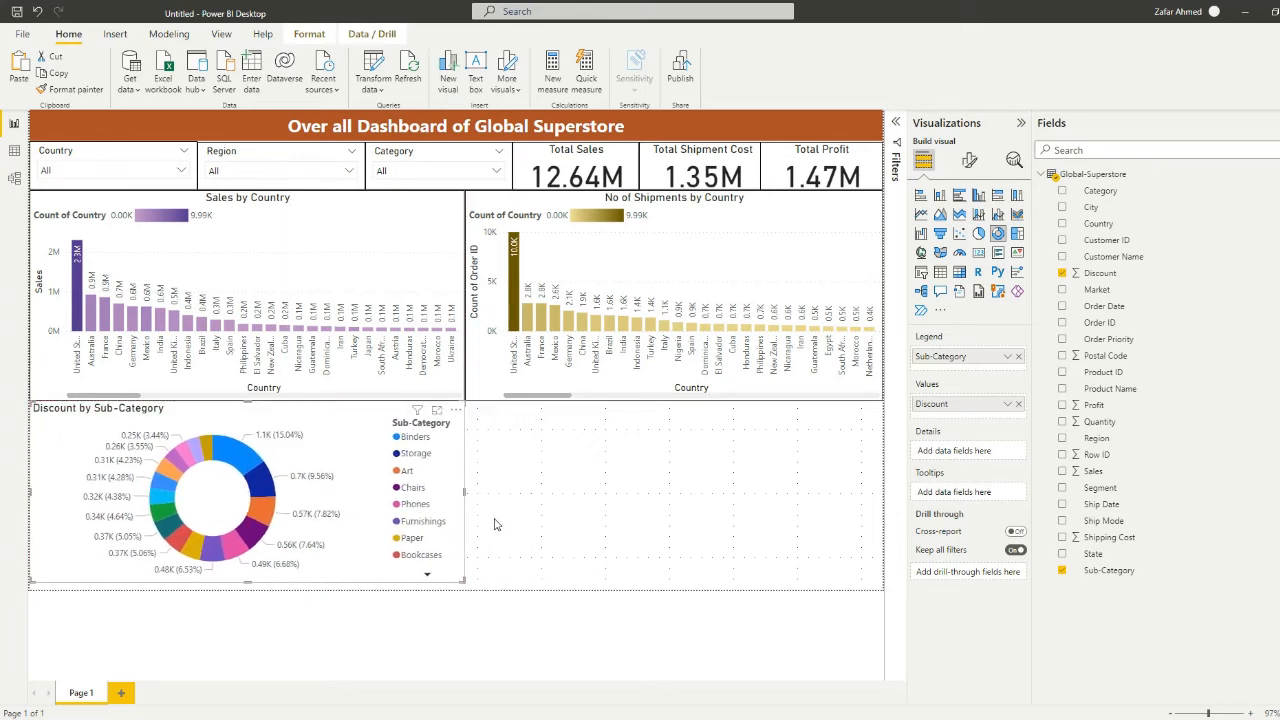
left_click_drag(463, 490, 389, 504)
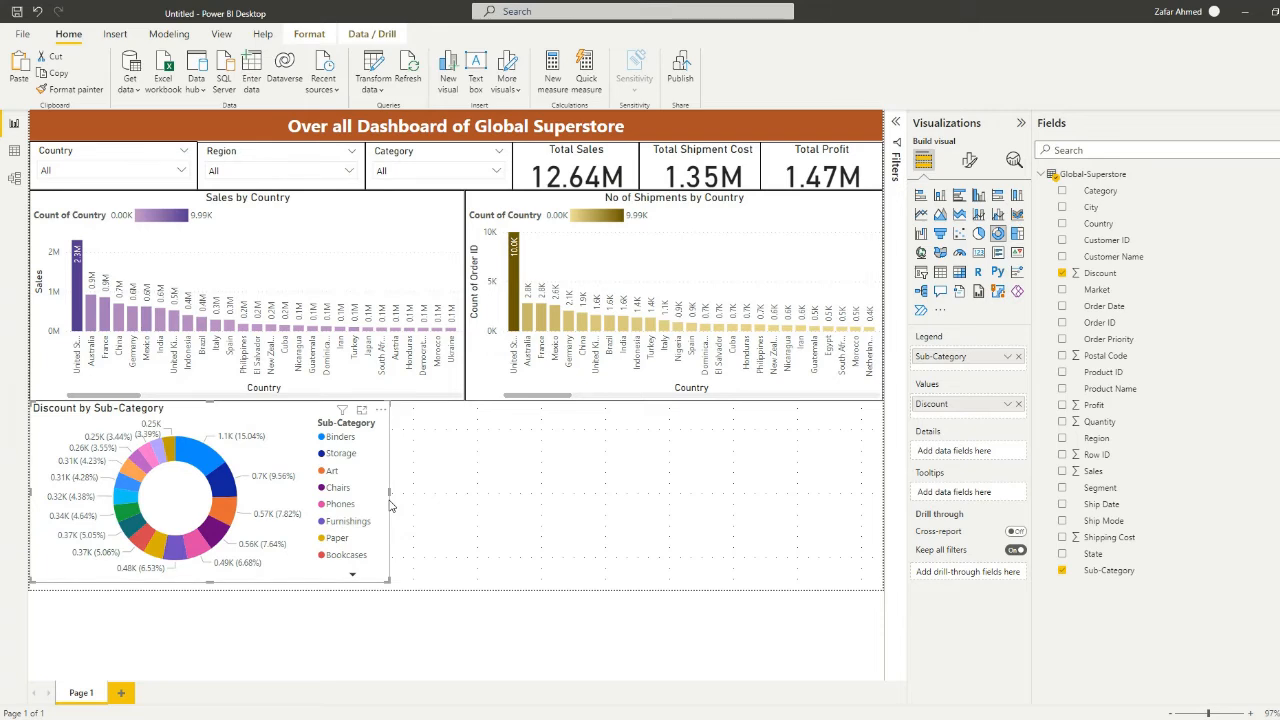
Set the donut chart's detail labels to show only the data value
left_click(970, 160)
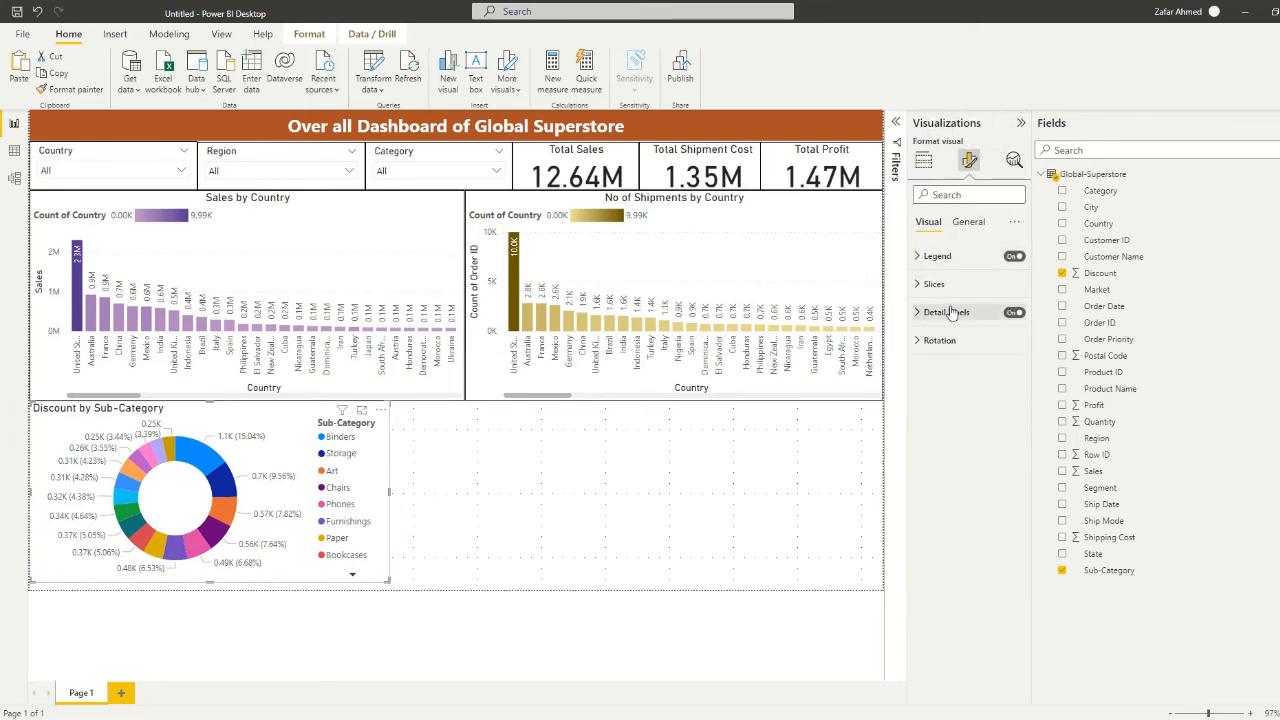
left_click(962, 222)
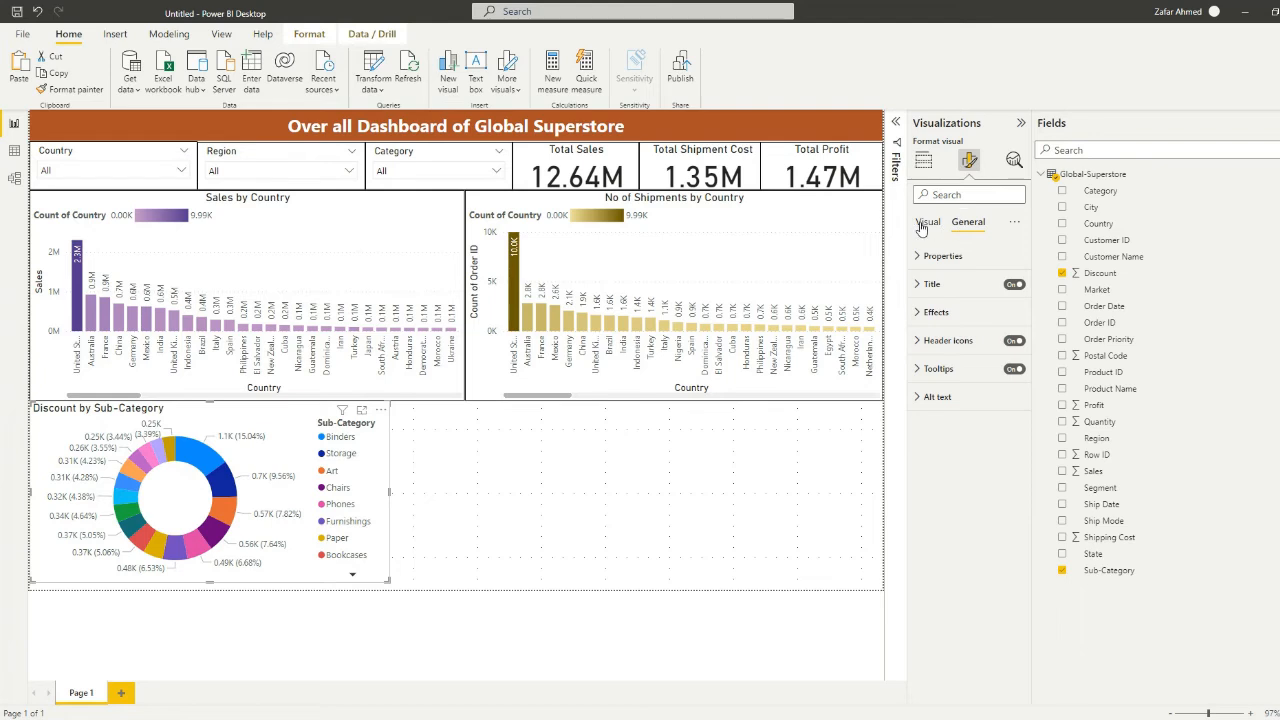
left_click(924, 223)
left_click(950, 314)
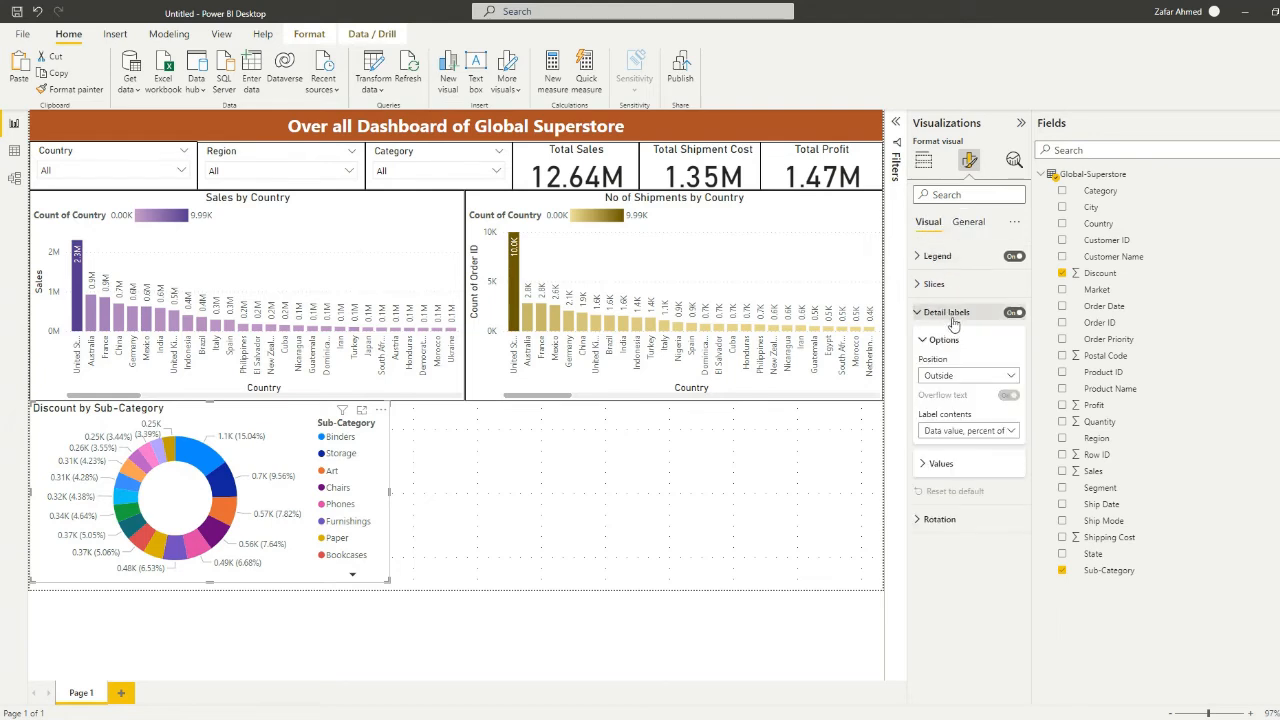
left_click(1006, 431)
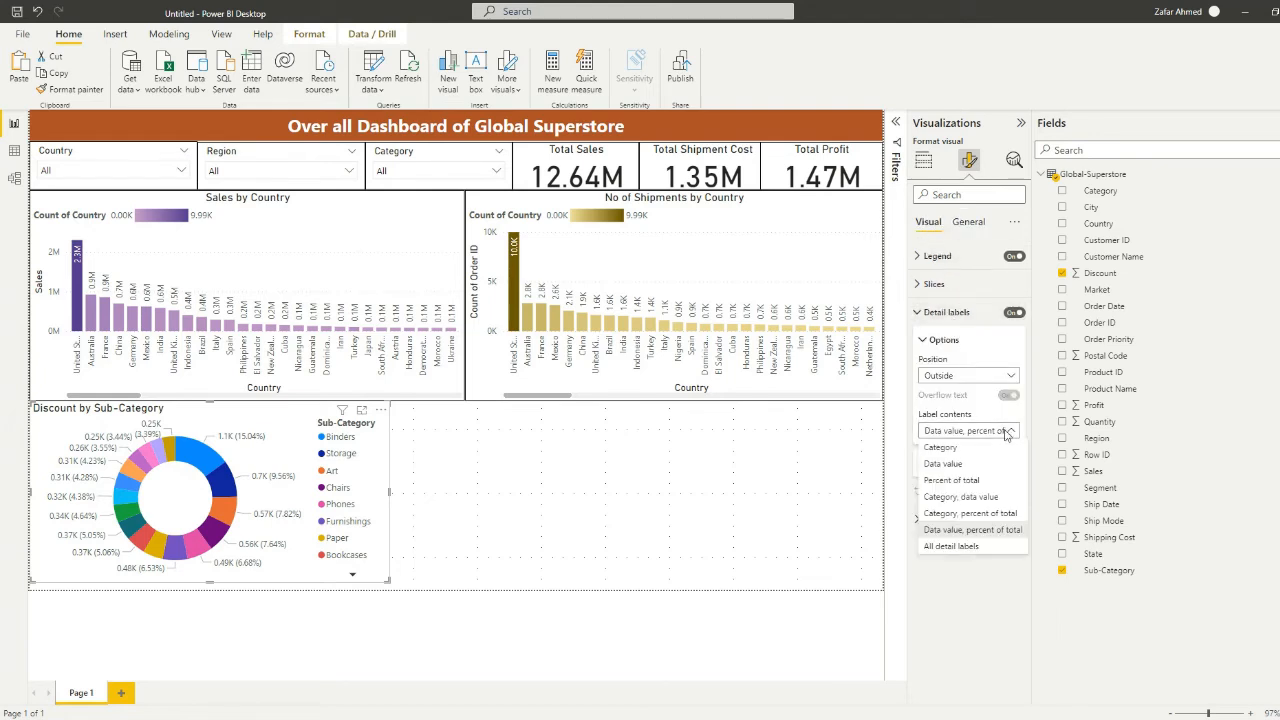
left_click(997, 464)
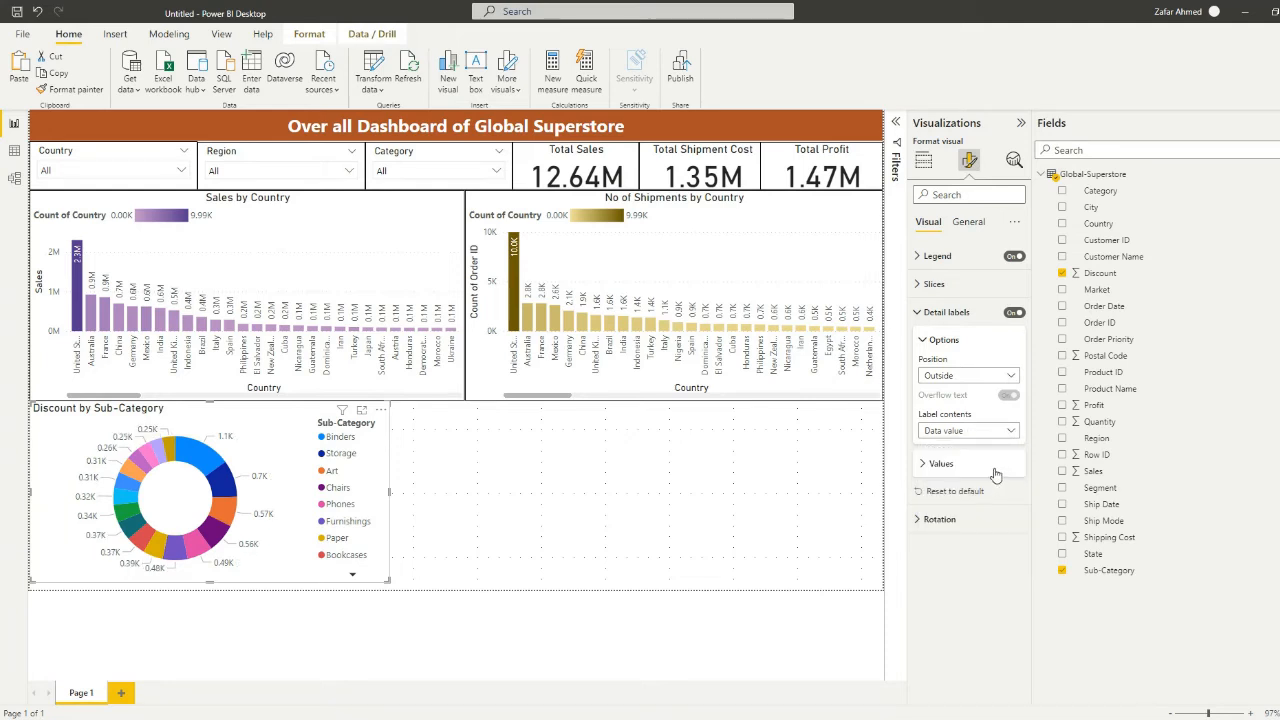
left_click(966, 465)
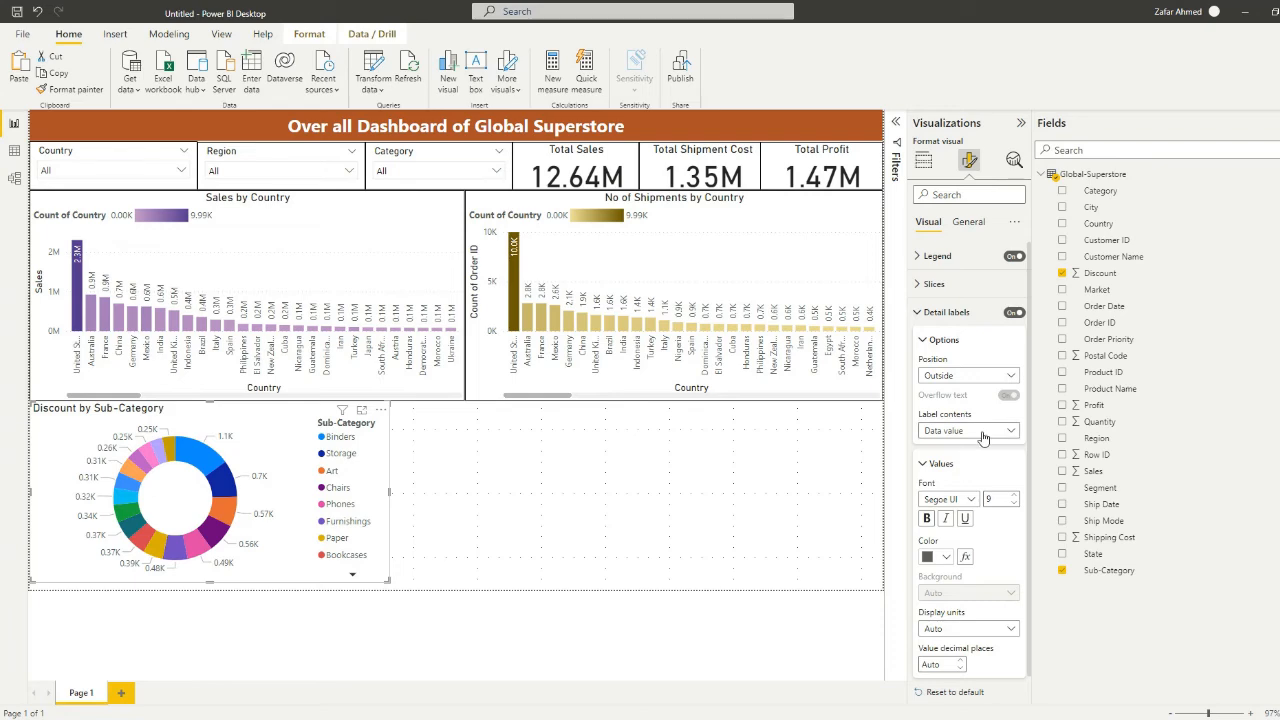
left_click(983, 436)
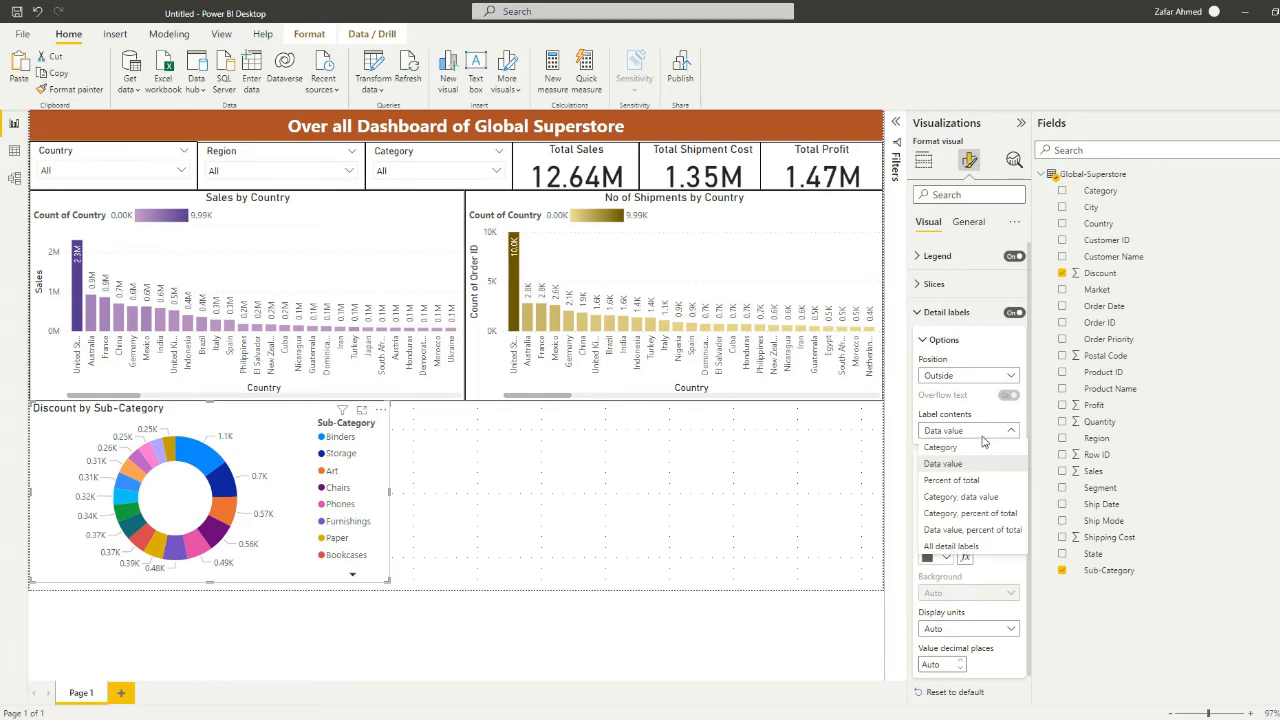
left_click(975, 481)
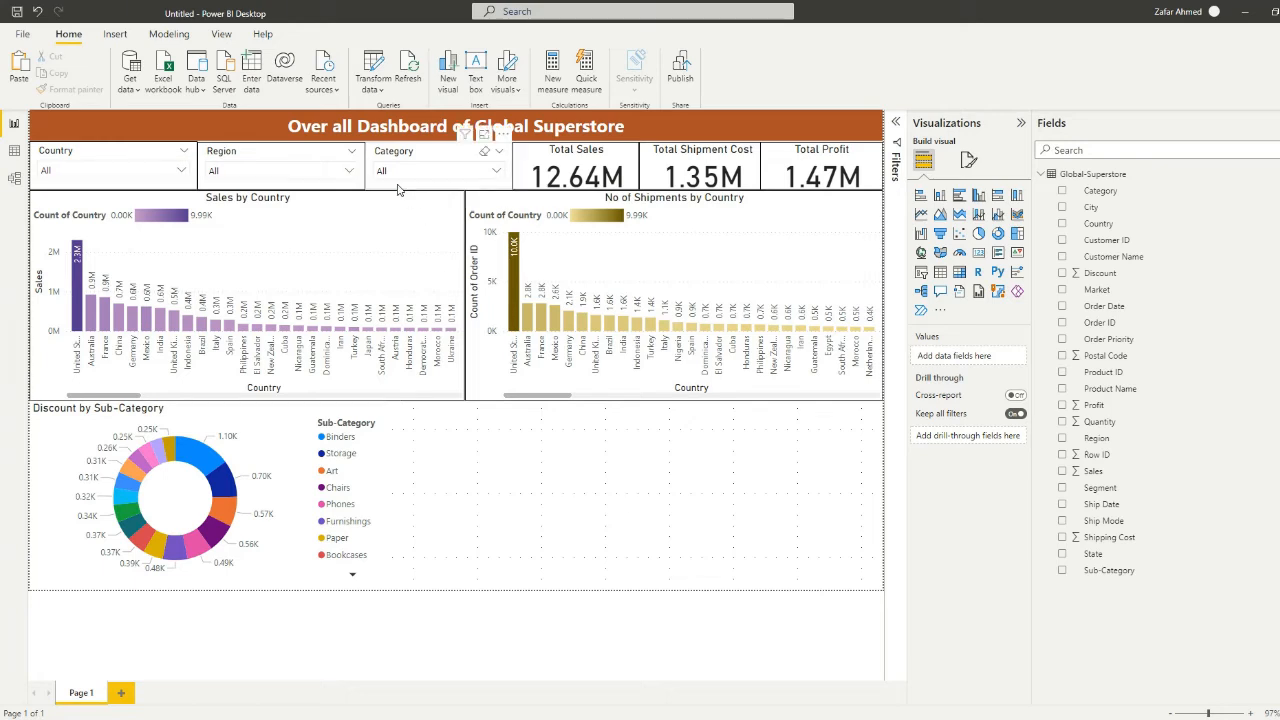
Delete the Discount by Sub-Category donut chart
left_click(268, 464)
key("Delete")
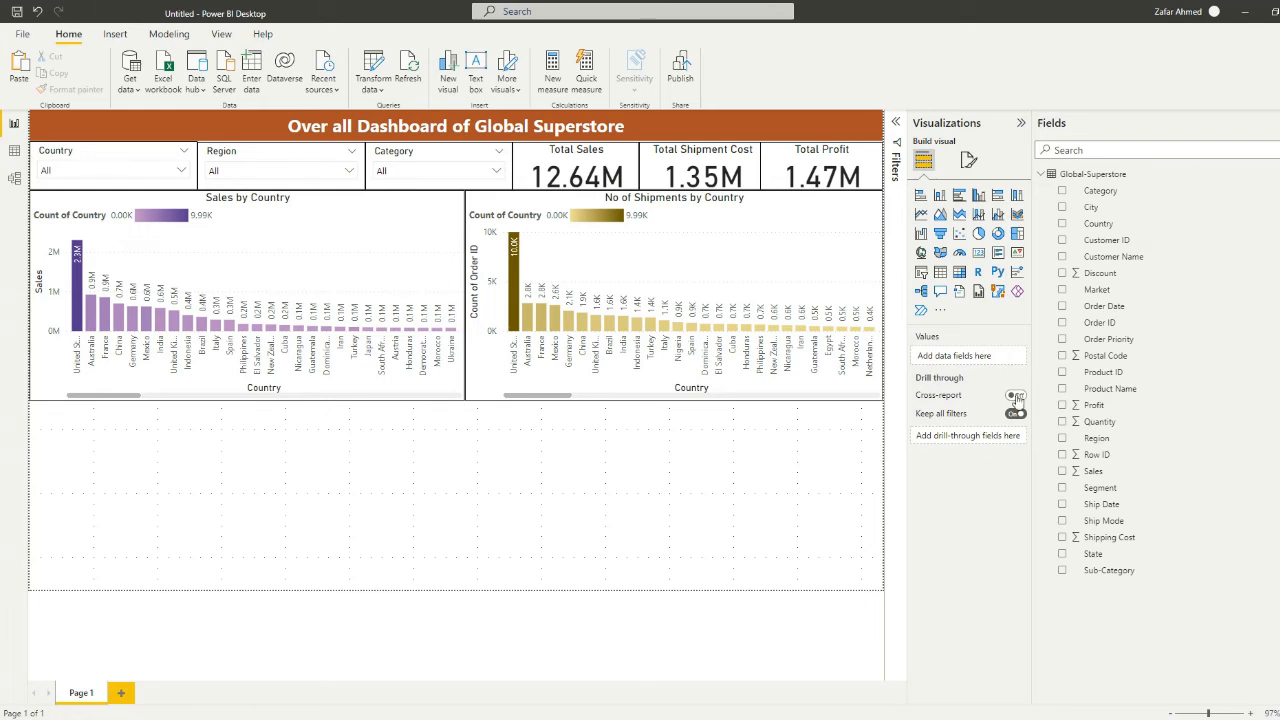
Add a donut chart of Discount by Sub-Category in the empty area below the Sales by Country chart
left_click(940, 272)
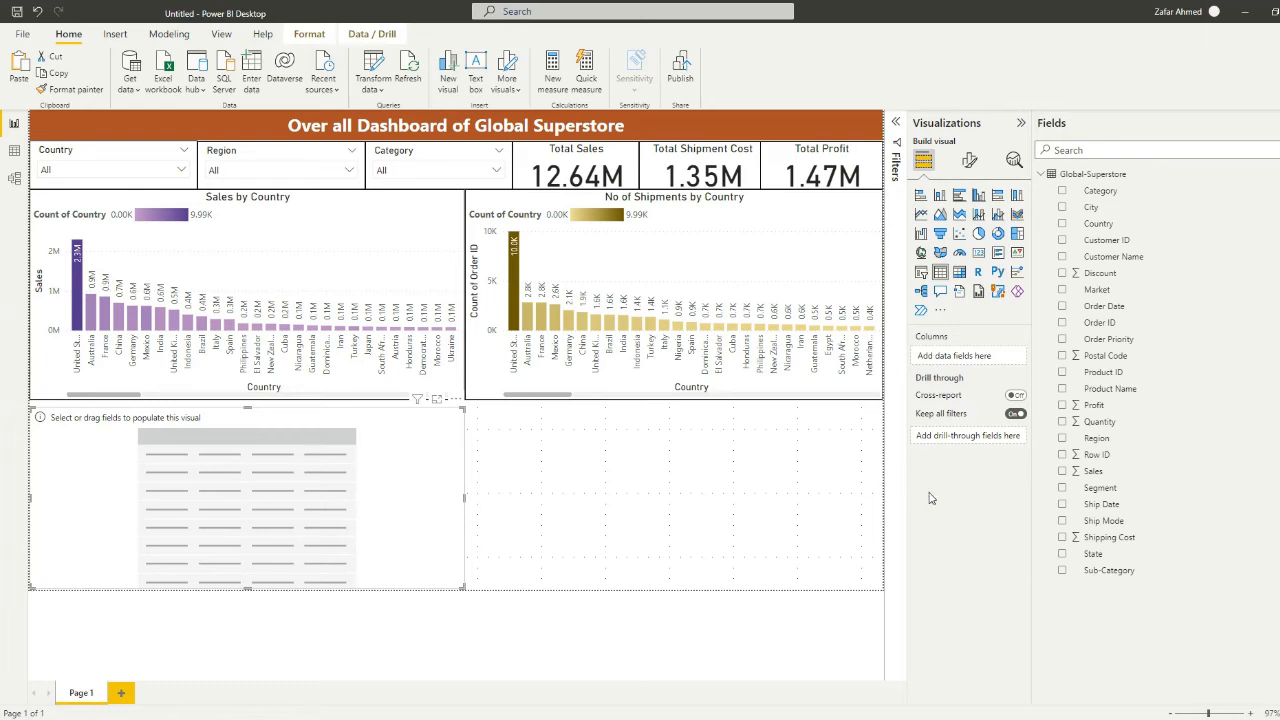
left_click(1066, 275)
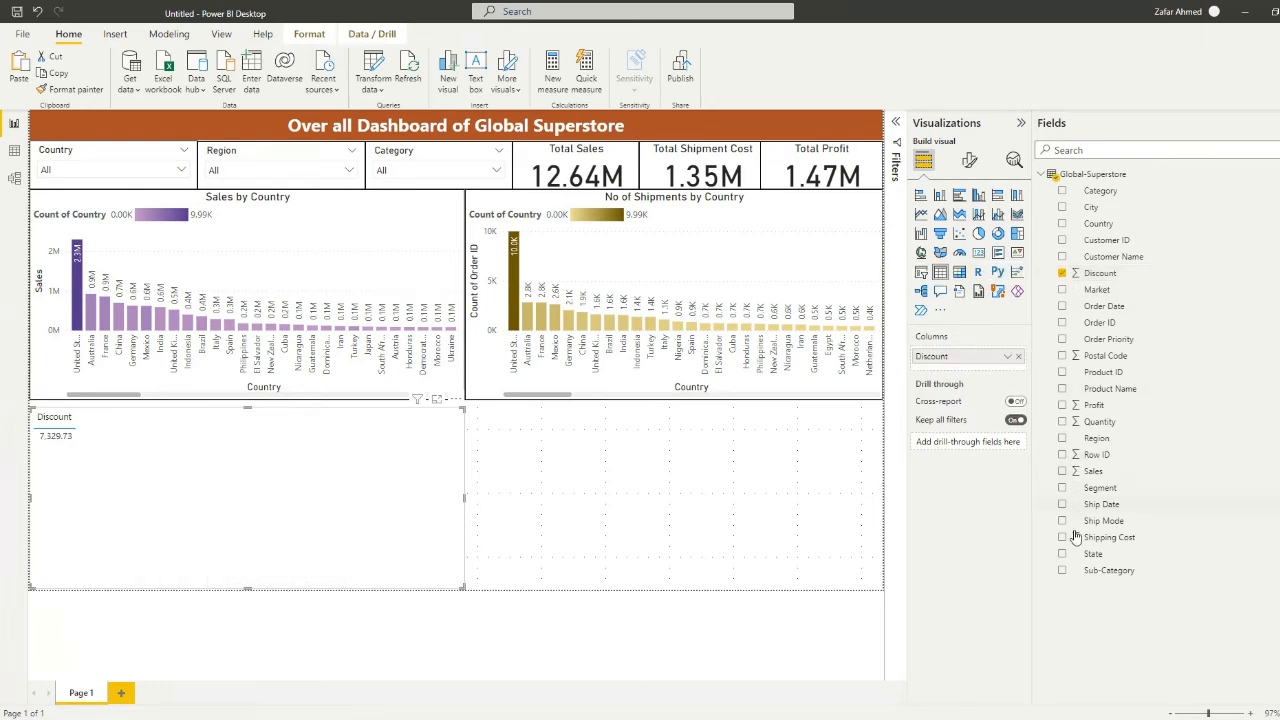
left_click(1062, 570)
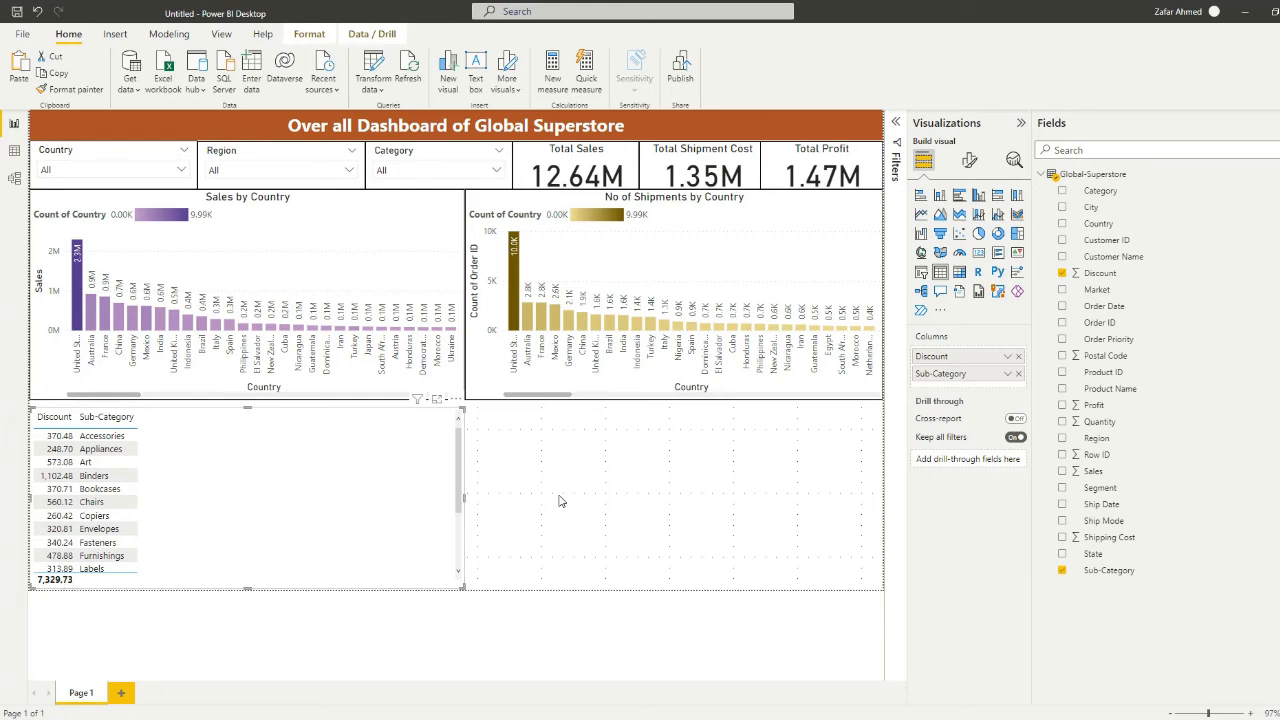
left_click(997, 235)
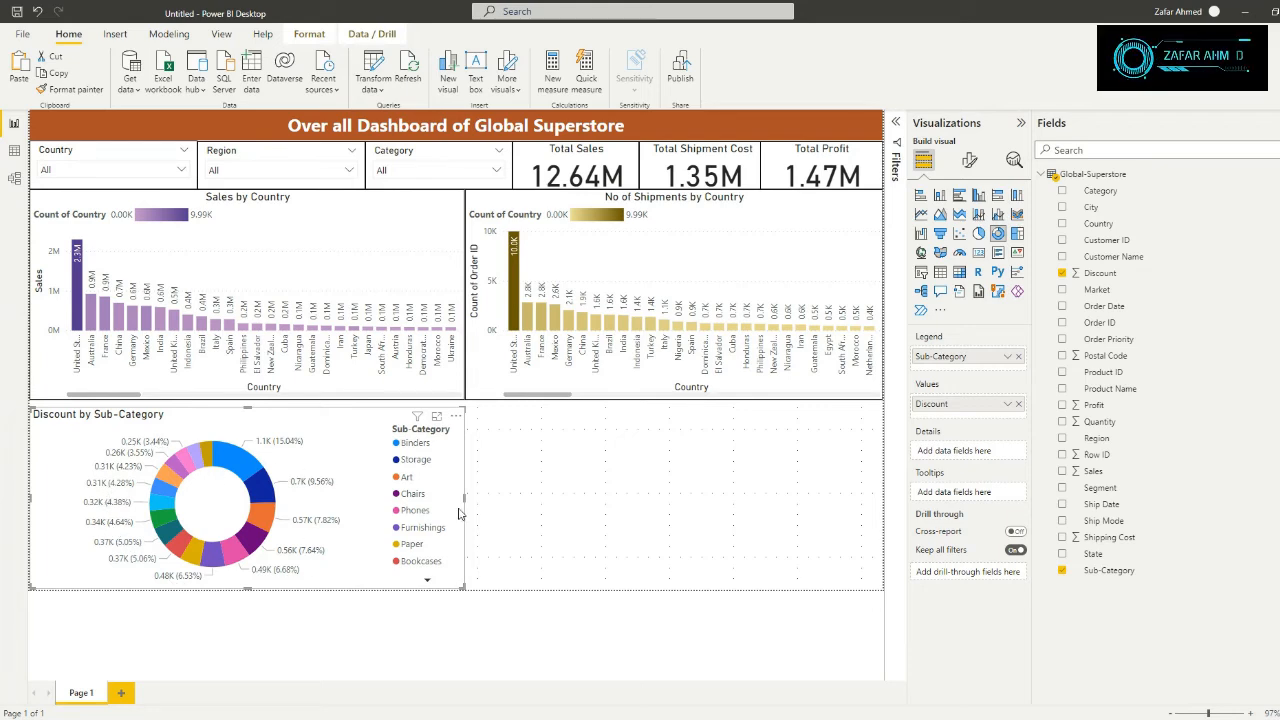
Set the donut chart's detail labels to show only the data value and narrow the chart to about two thirds of its width
left_click(972, 164)
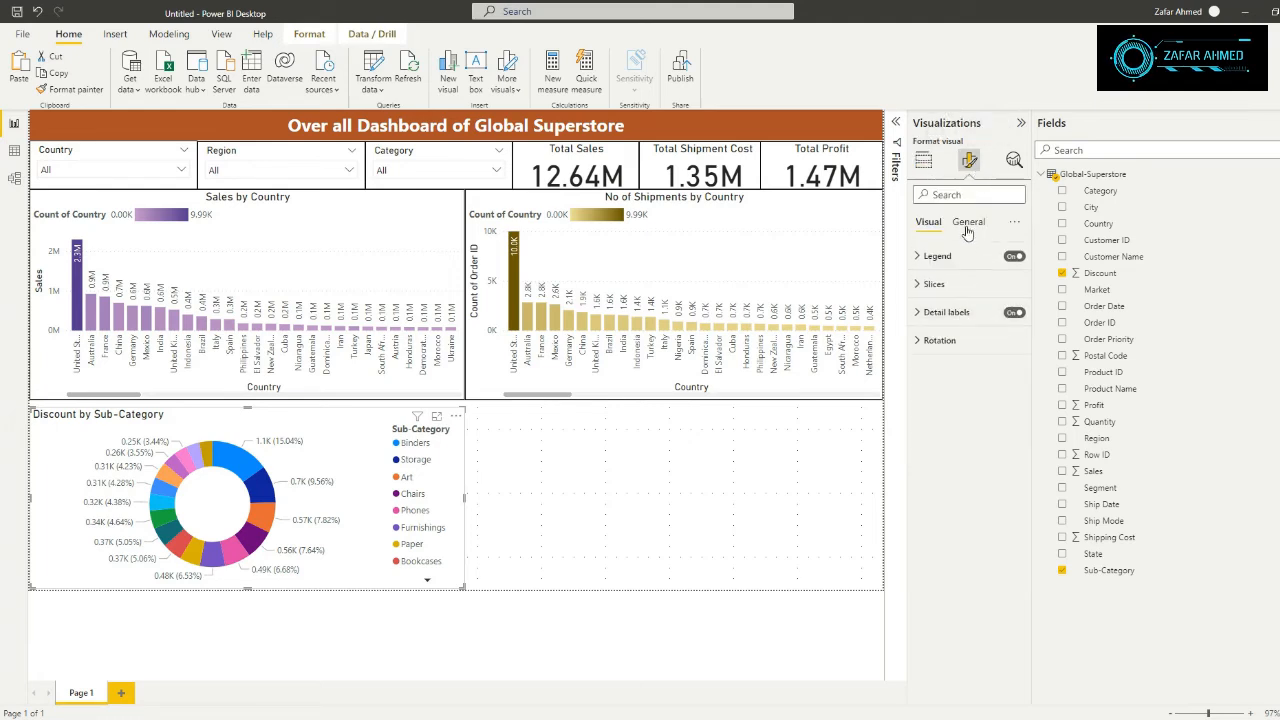
left_click(943, 313)
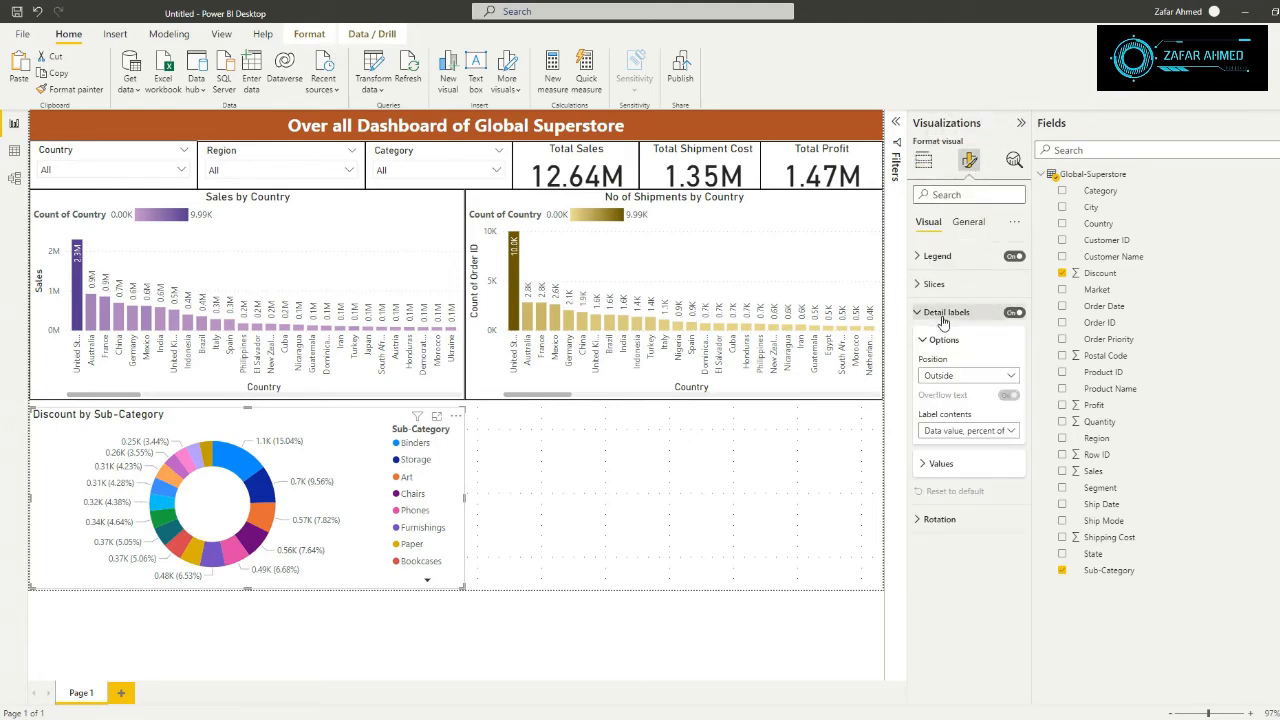
left_click(970, 430)
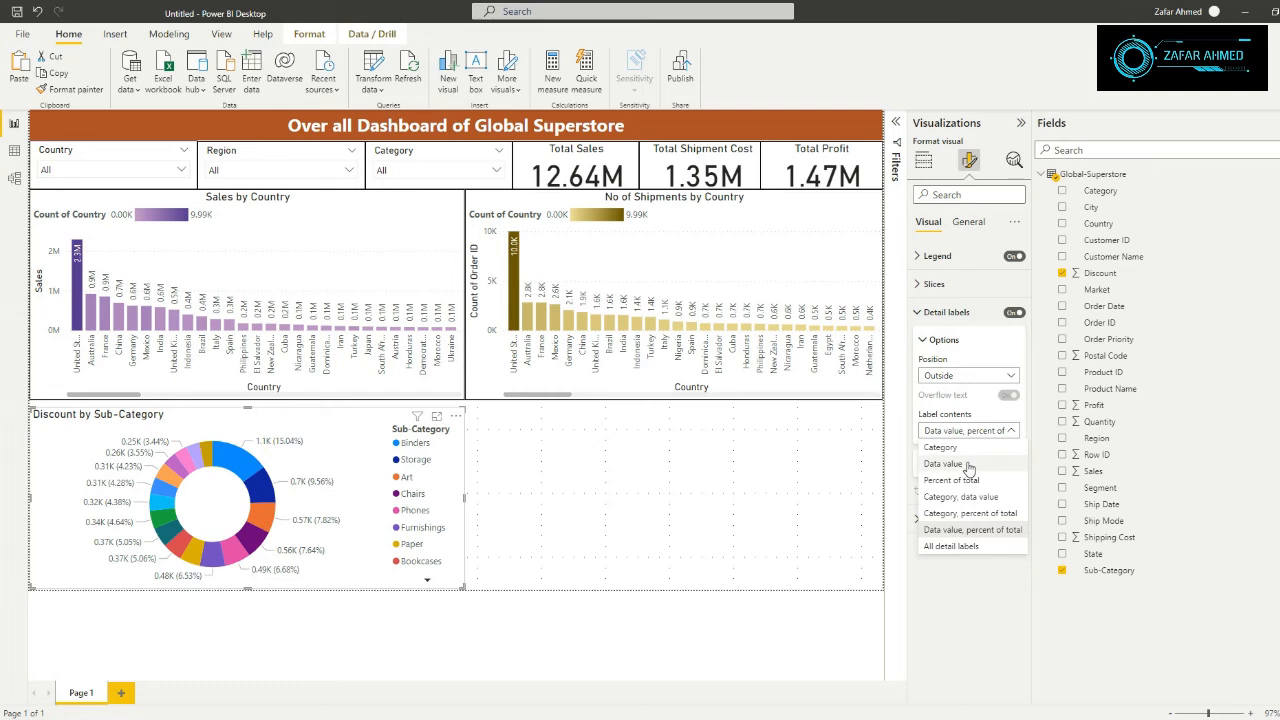
left_click(968, 466)
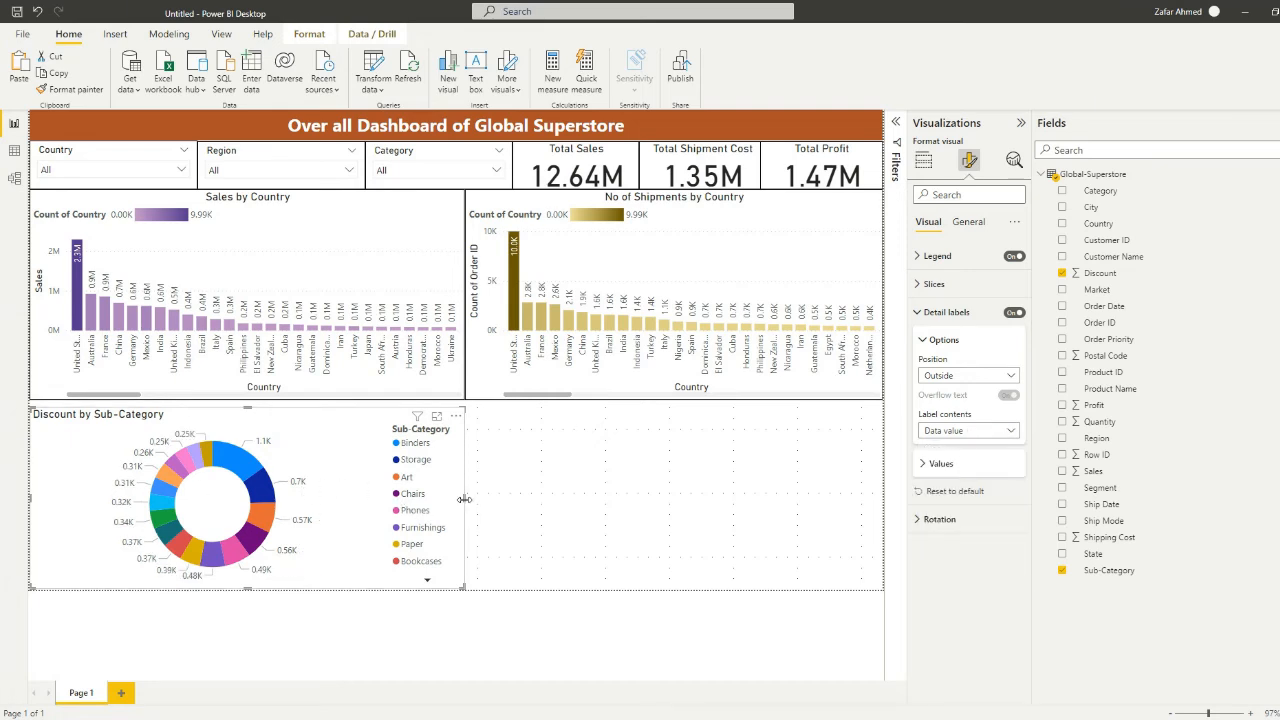
left_click_drag(463, 504, 319, 514)
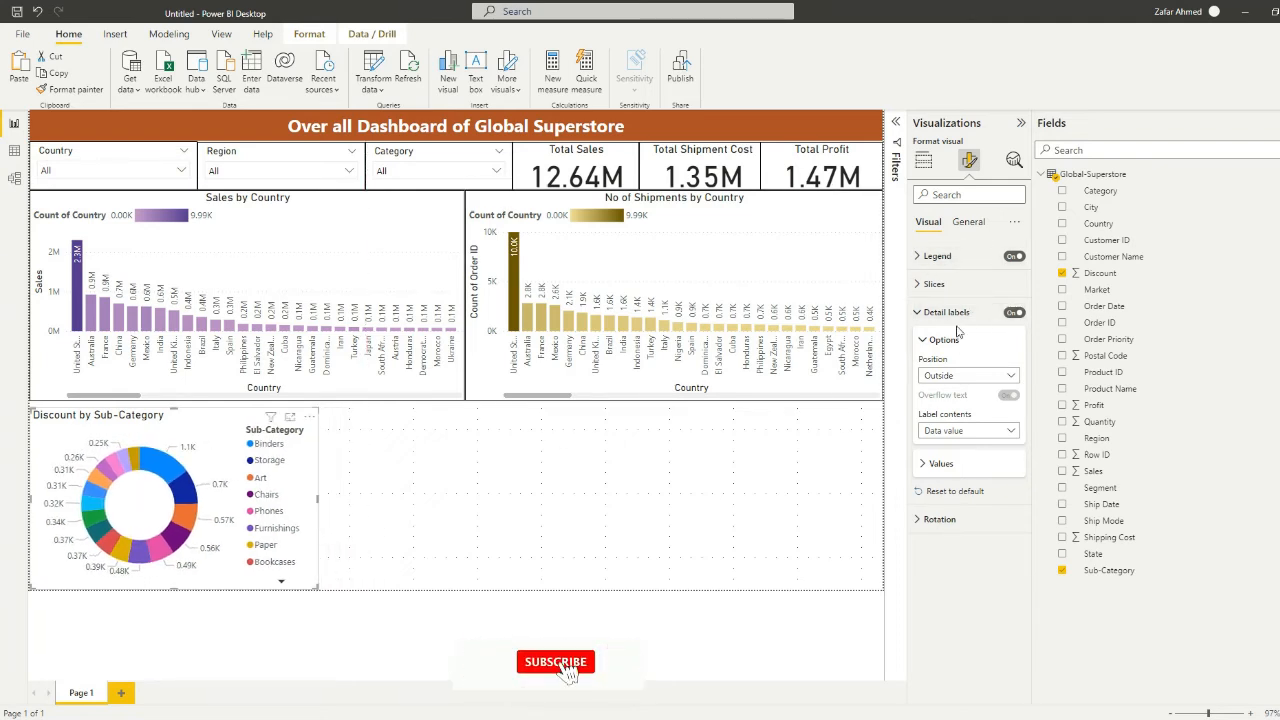
Change the donut chart's title to "Discount on Sub-Category" and centre it
left_click(966, 229)
left_click(935, 284)
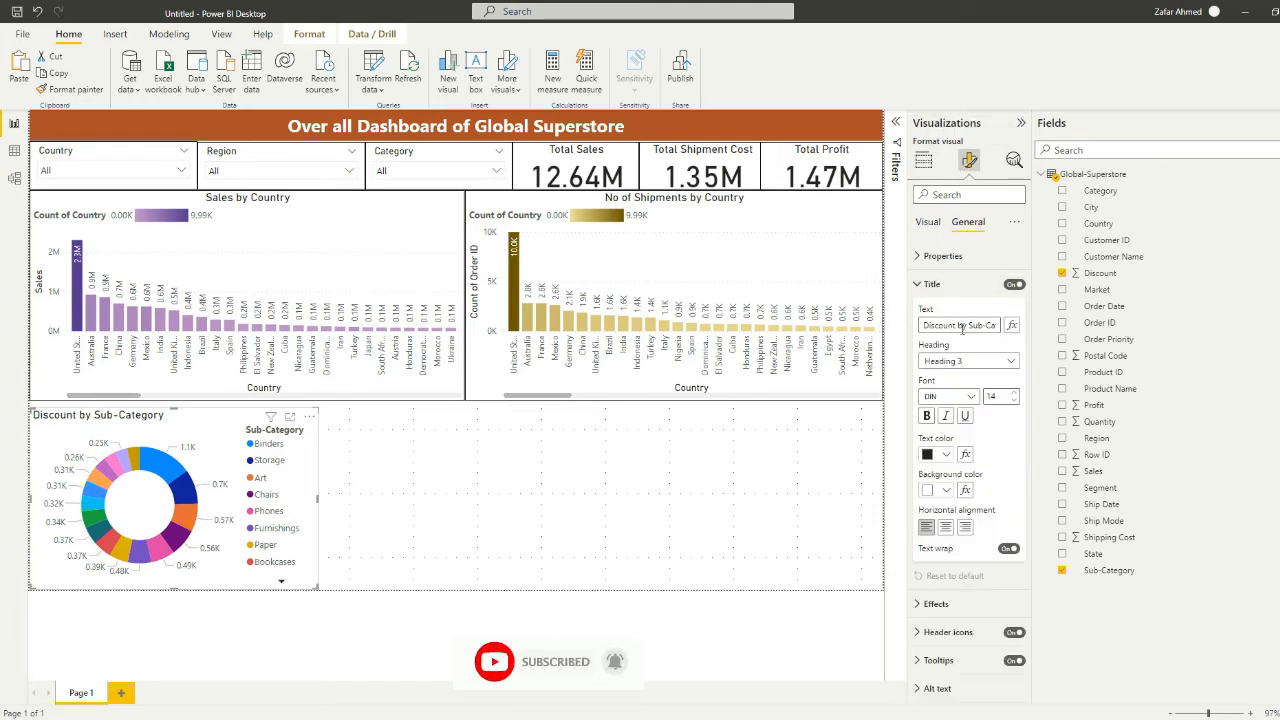
double_click(962, 326)
type("on")
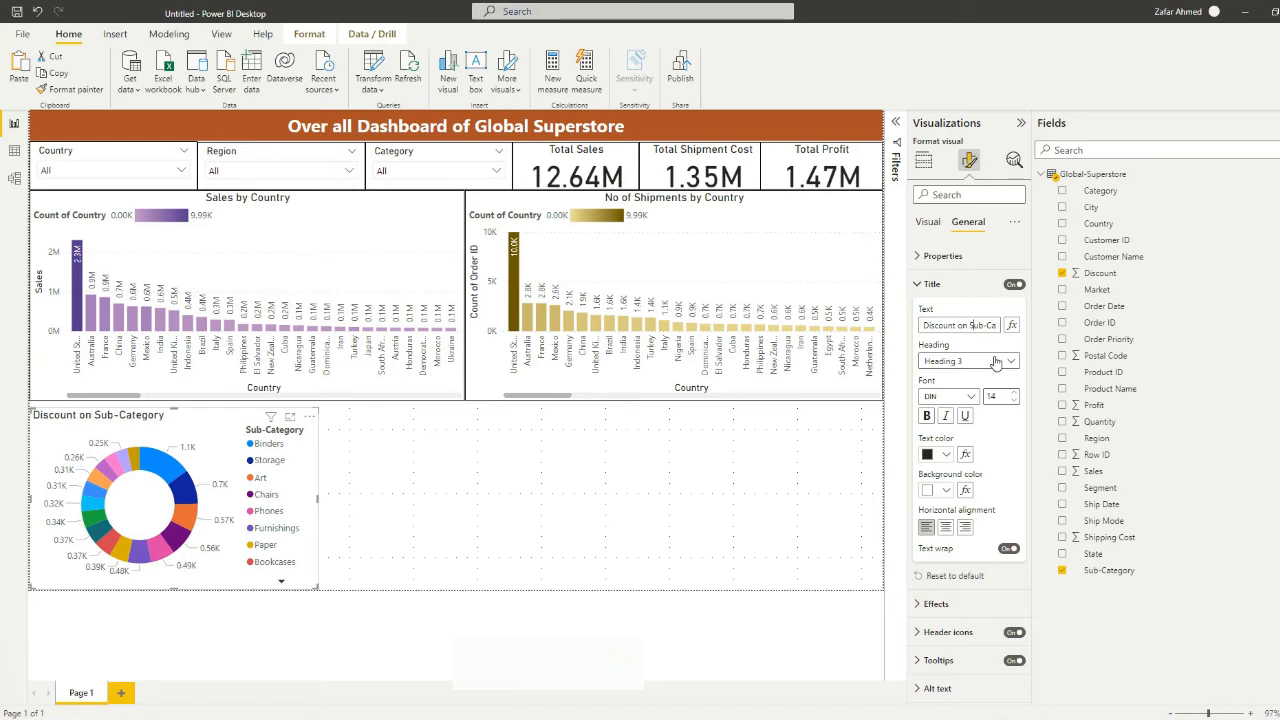
key("End")
key("BackSpace")
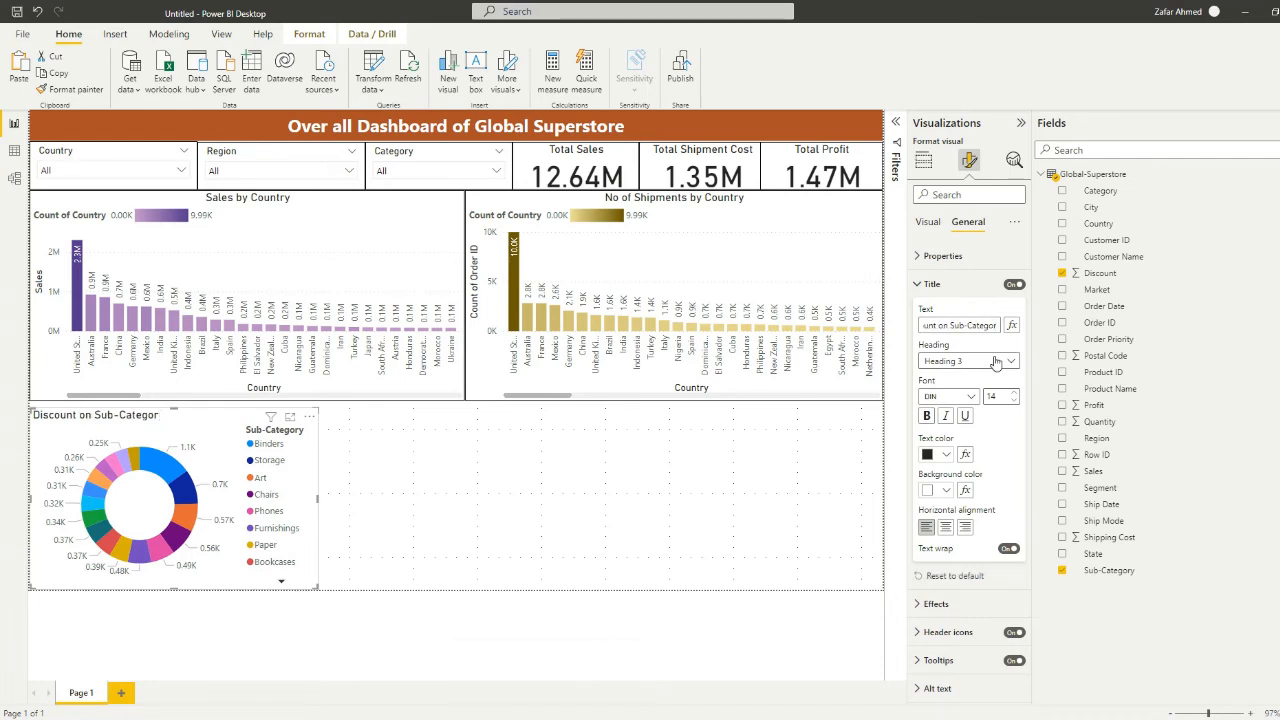
type("y")
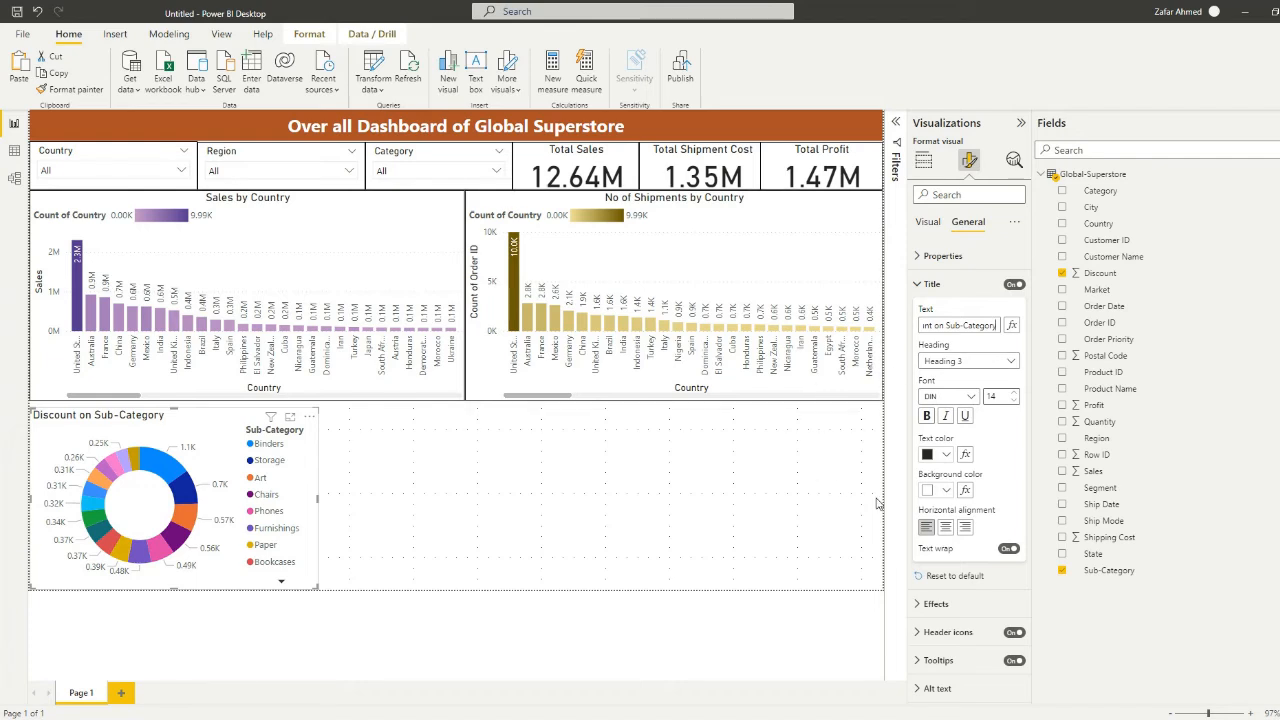
left_click(945, 530)
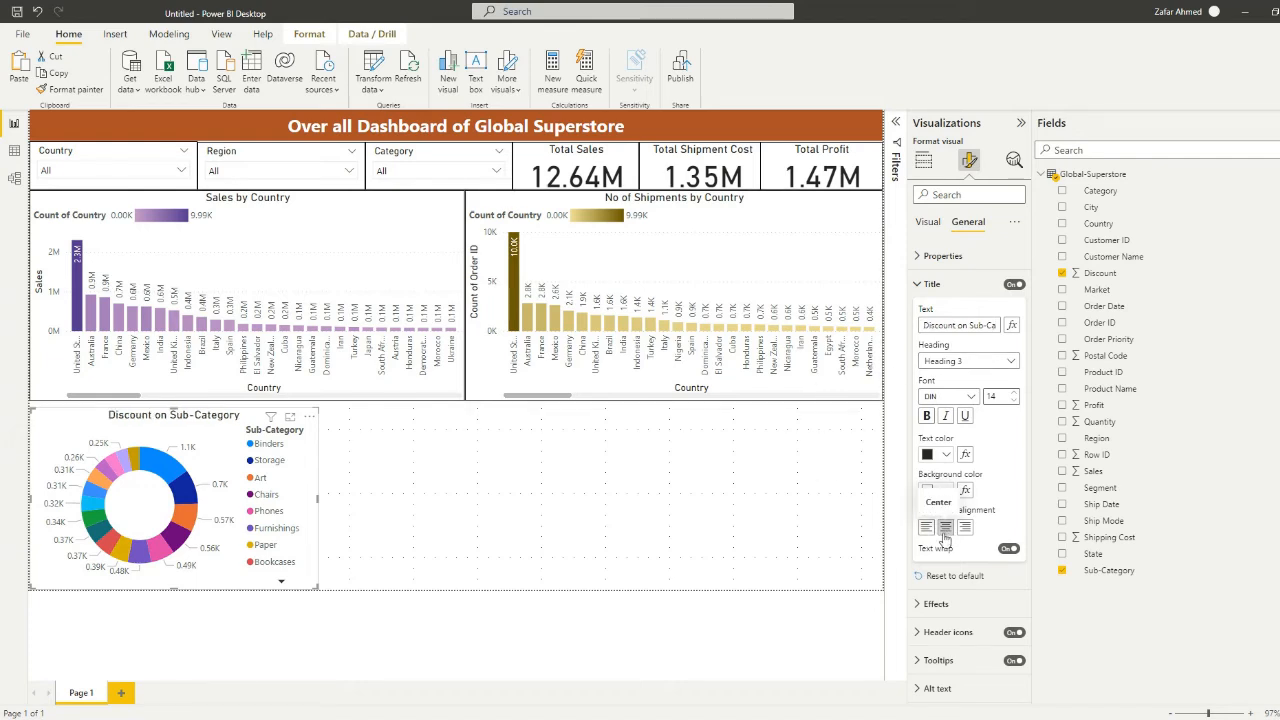
left_click(761, 520)
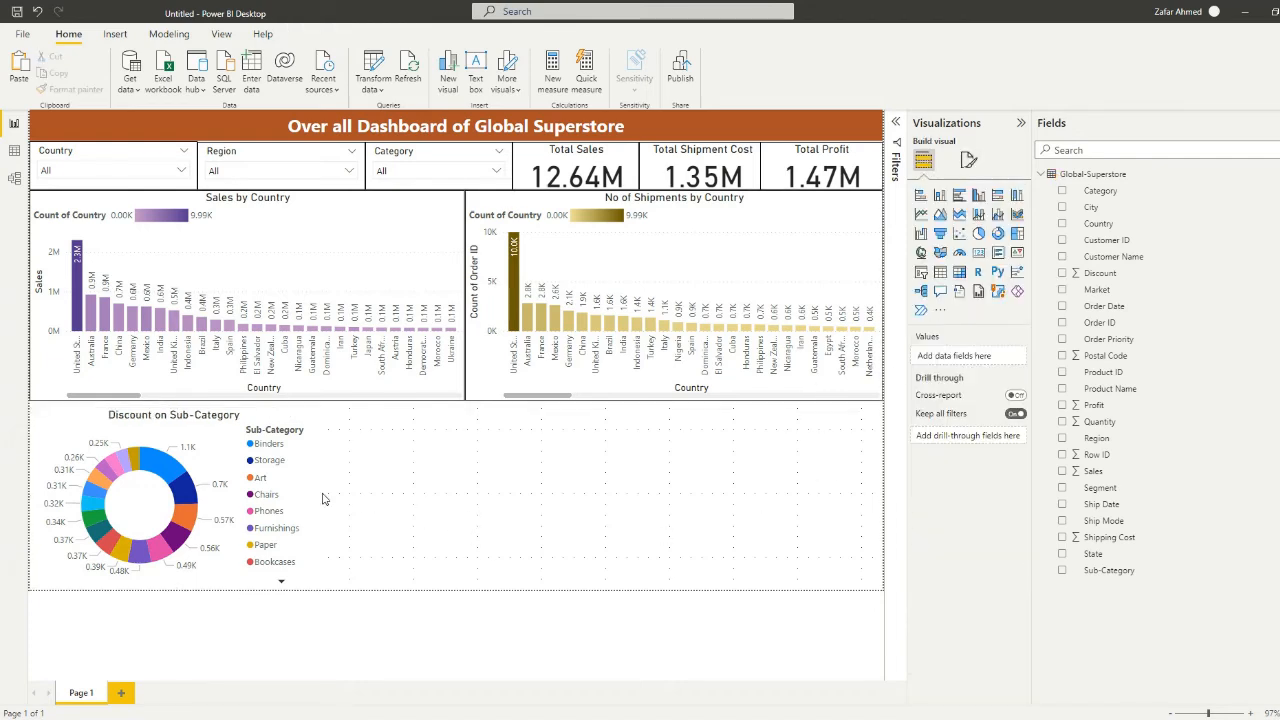
Turn on the visual border for the Discount on Sub-Category donut chart
left_click(288, 497)
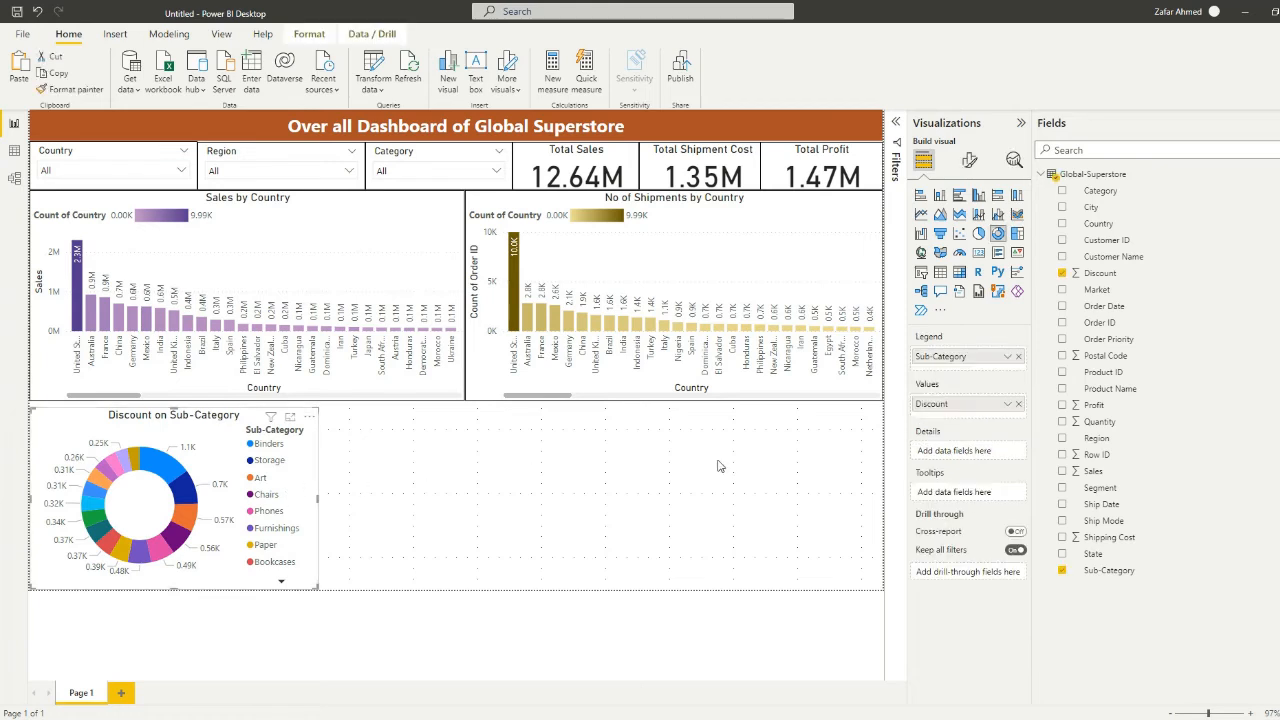
left_click(969, 160)
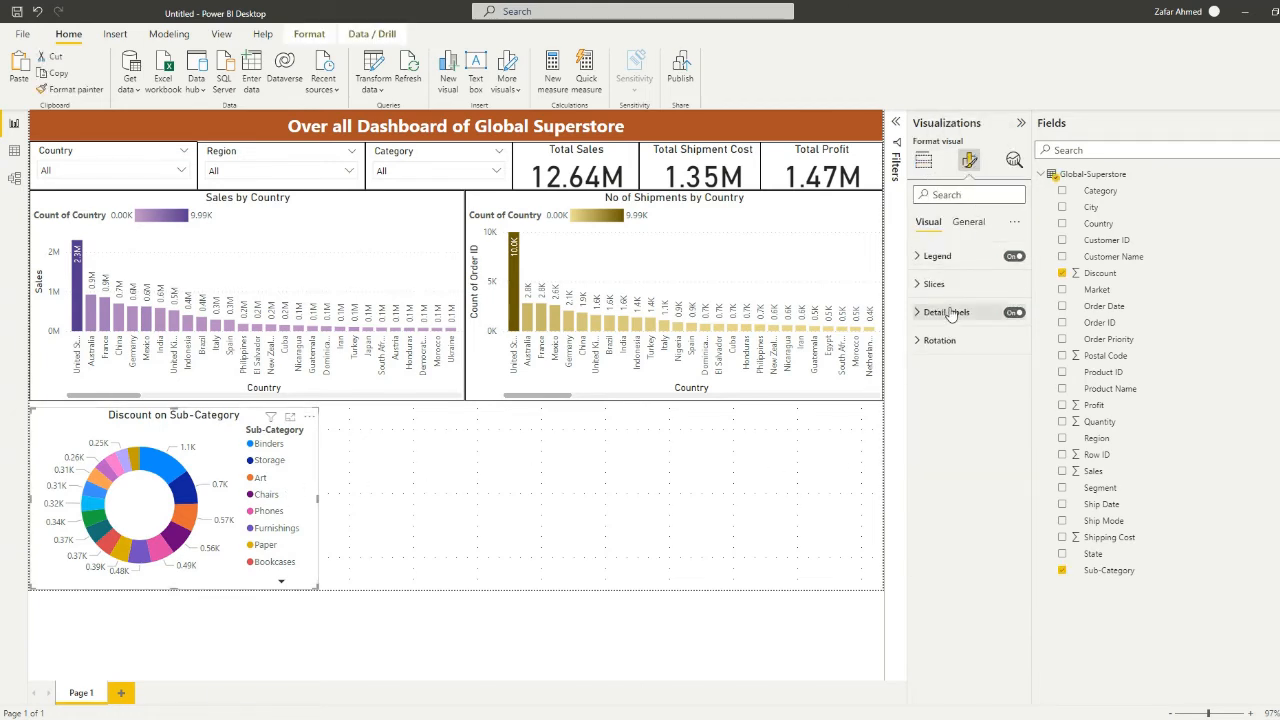
left_click(967, 222)
left_click(938, 312)
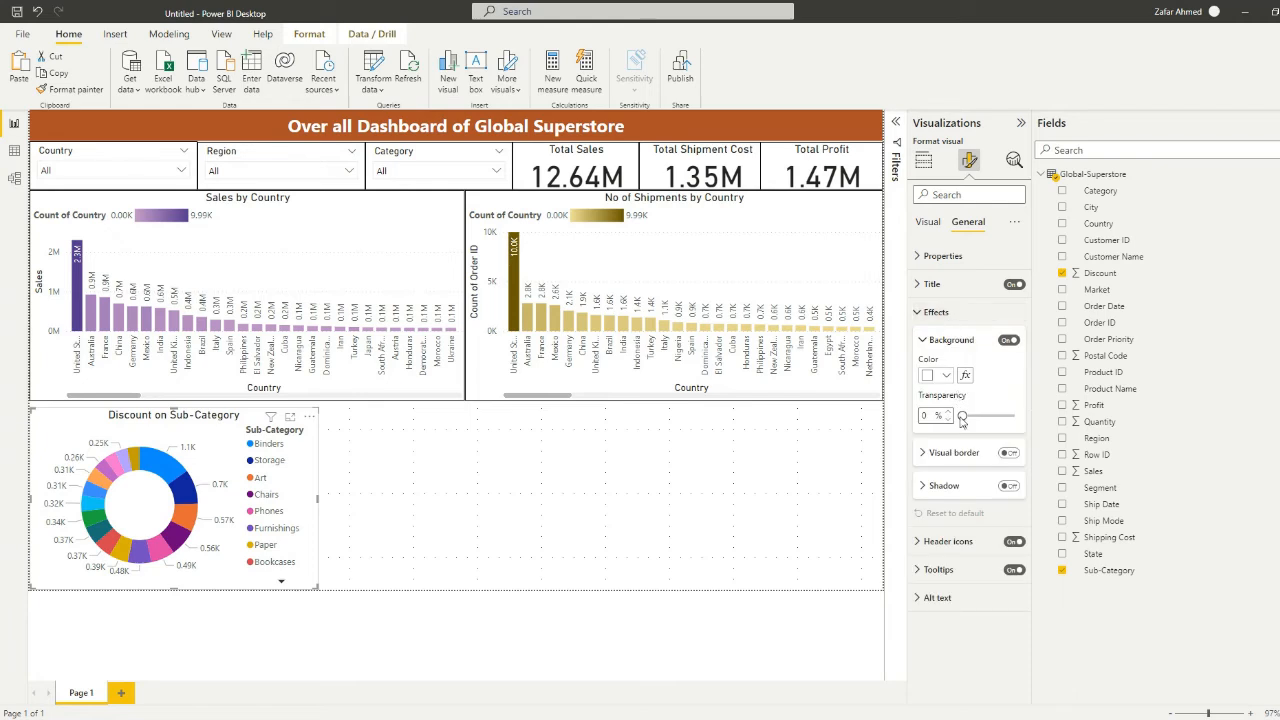
left_click(1009, 452)
left_click(665, 514)
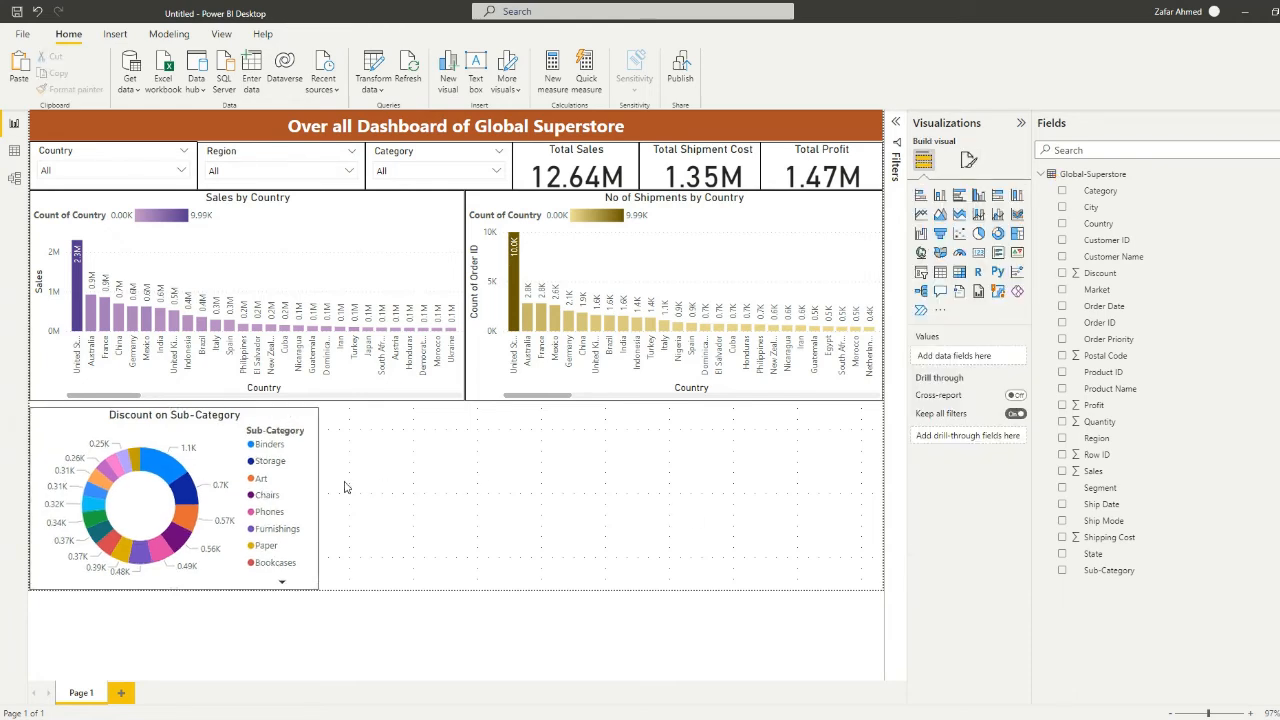
Extend the lower edges of the Sales by Country and No of Shipments by Country charts down to the donut chart's upper edge
left_click(305, 477)
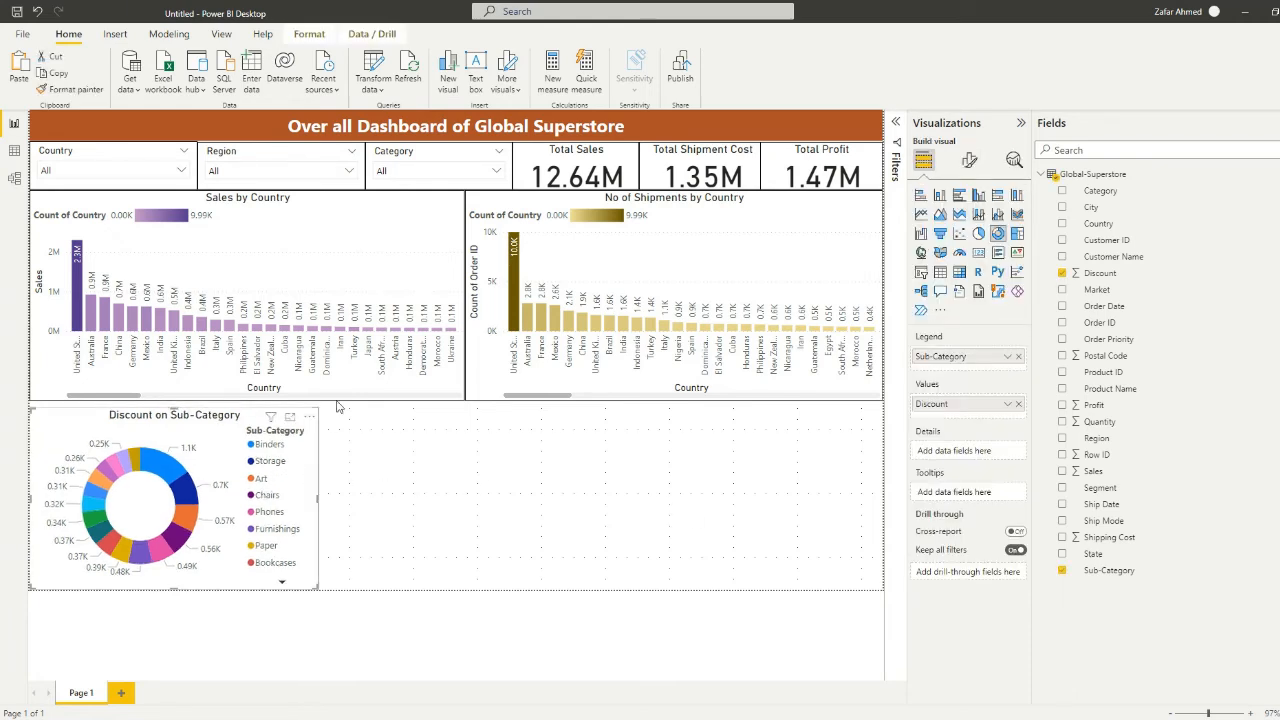
left_click(250, 396)
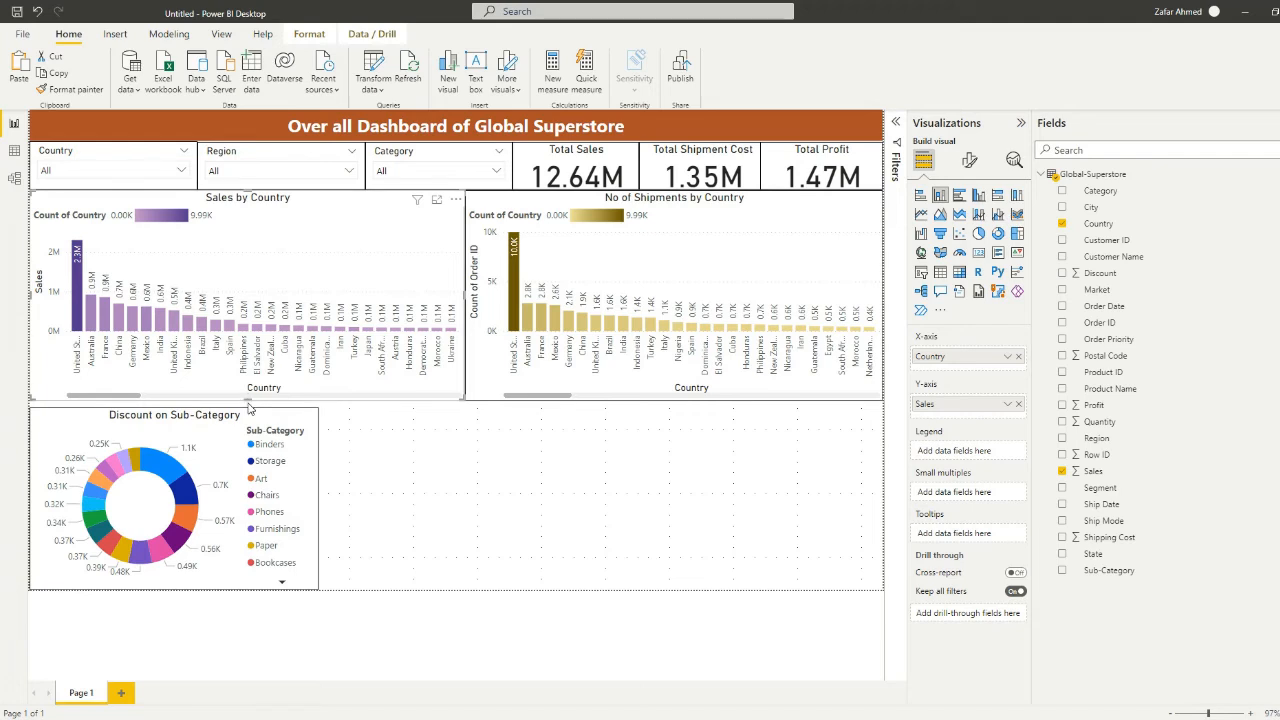
left_click_drag(249, 406, 250, 414)
left_click(352, 459)
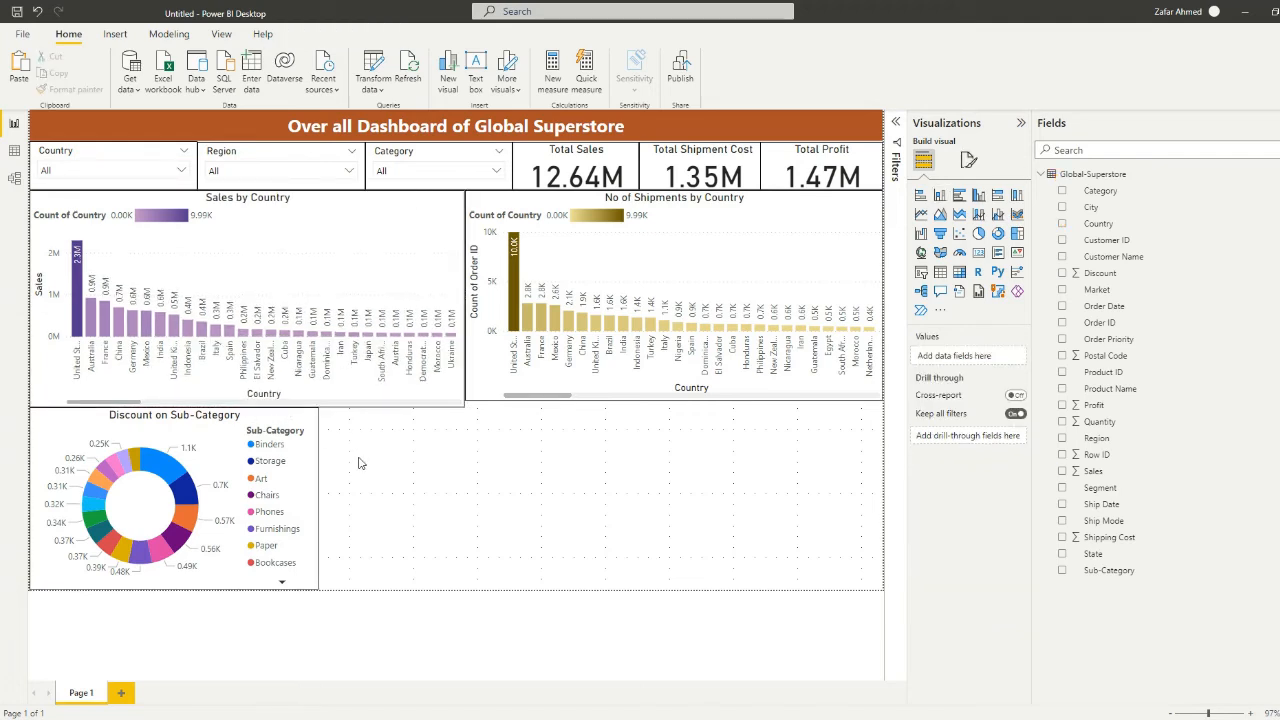
left_click(486, 406)
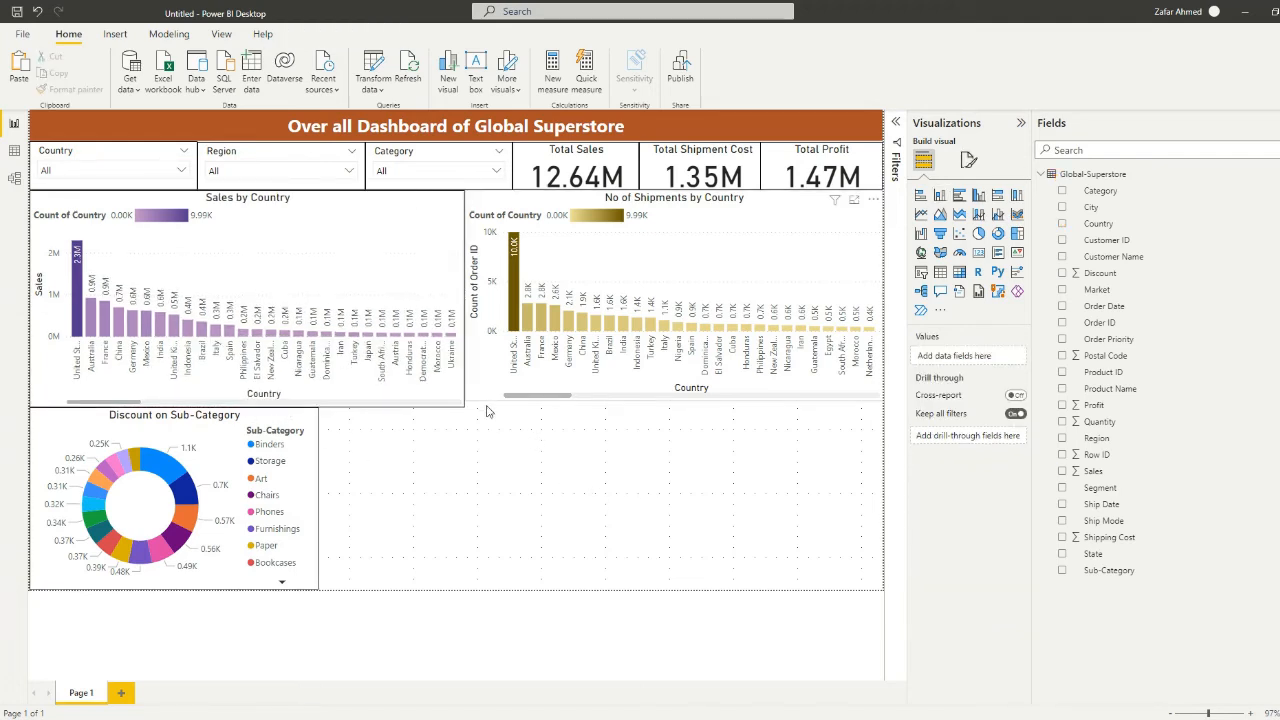
left_click_drag(672, 400, 672, 407)
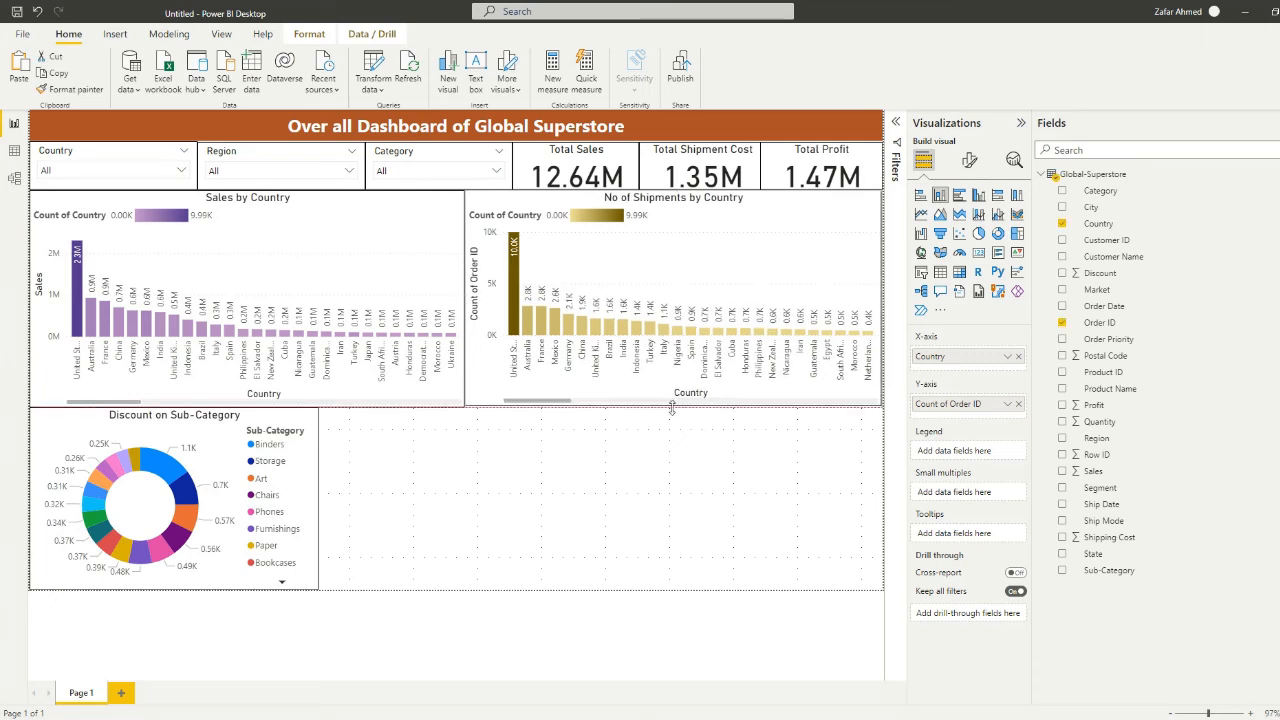
left_click(560, 442)
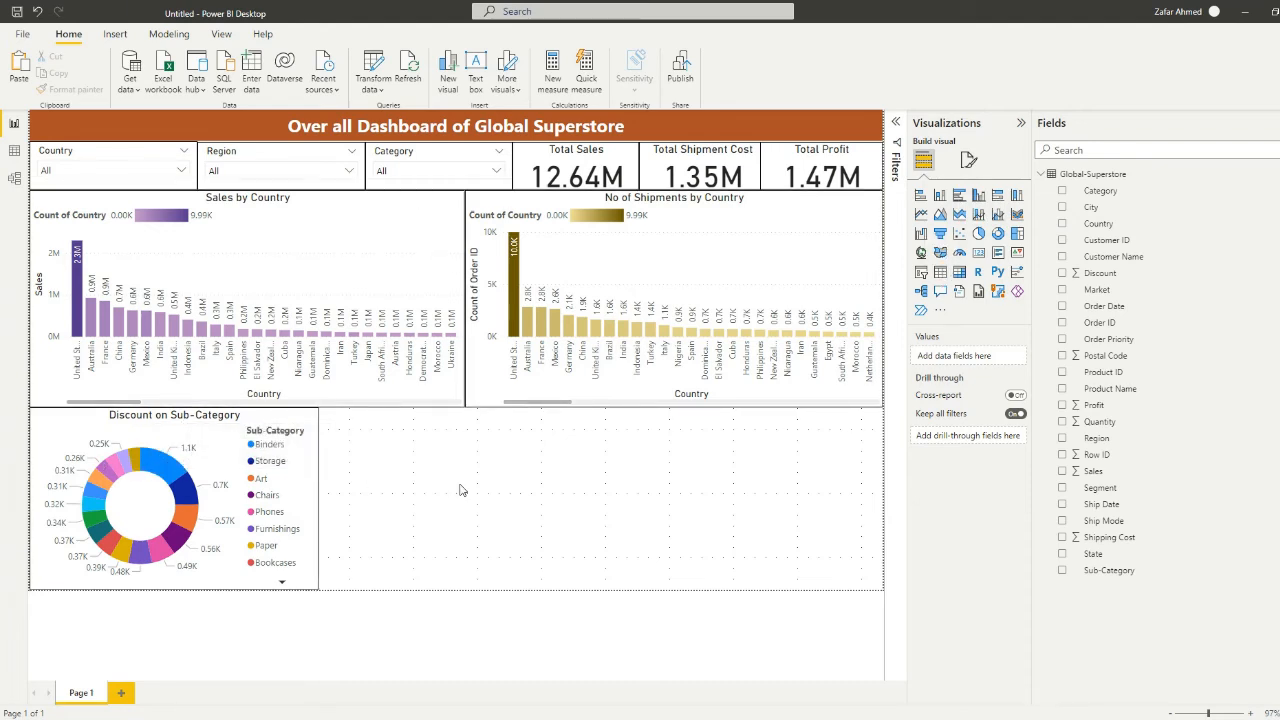
Add a pie chart of Profit by Market beside the donut chart and widen it to nearly the donut chart's width
left_click(940, 272)
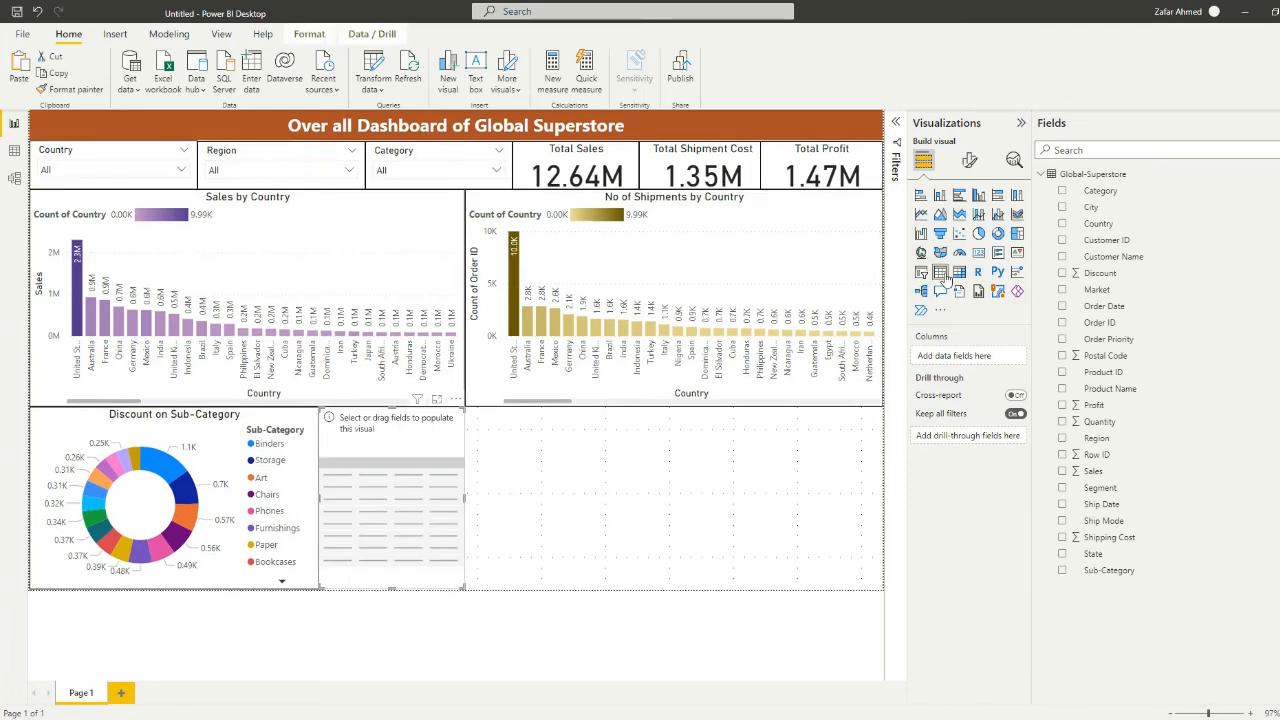
left_click(1063, 290)
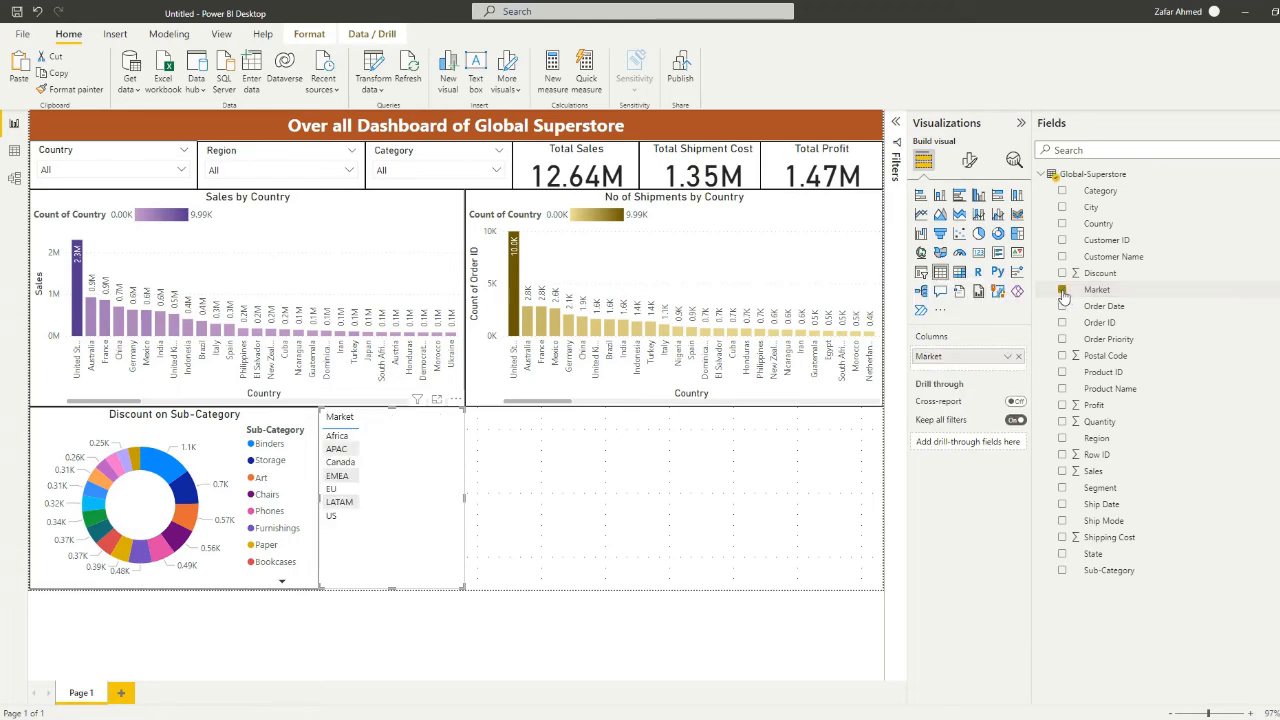
left_click(1062, 405)
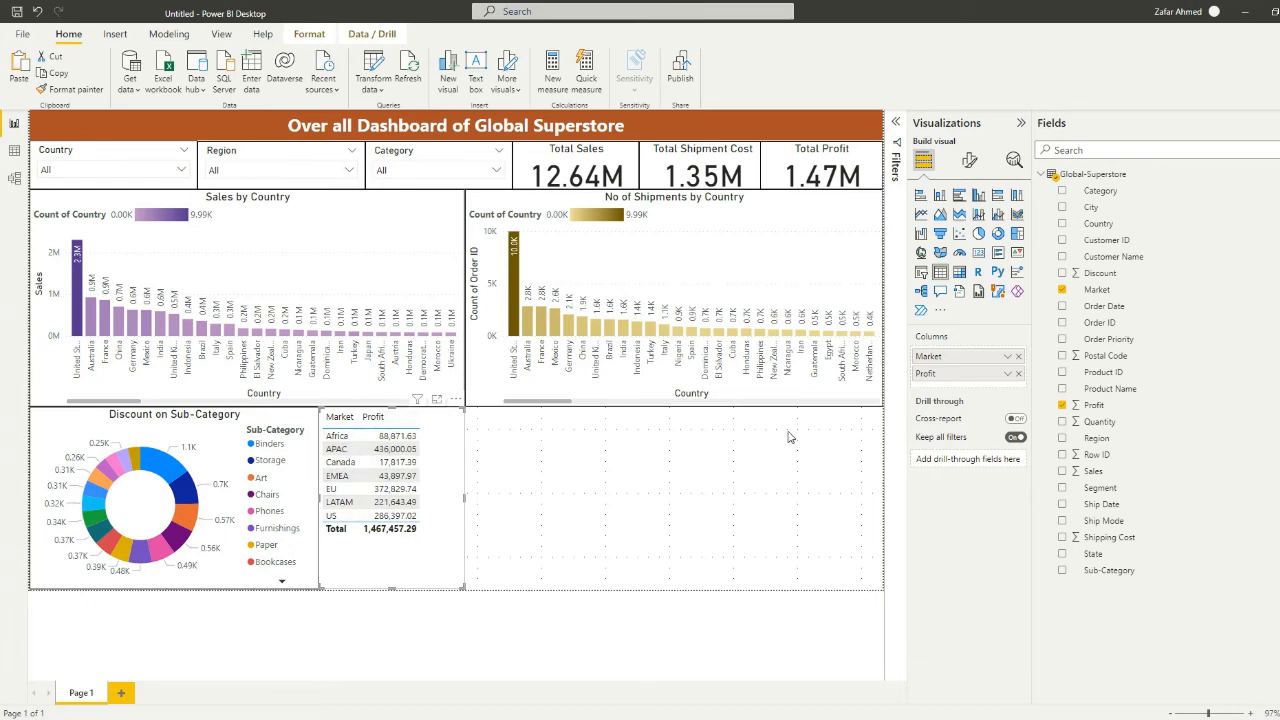
left_click(980, 235)
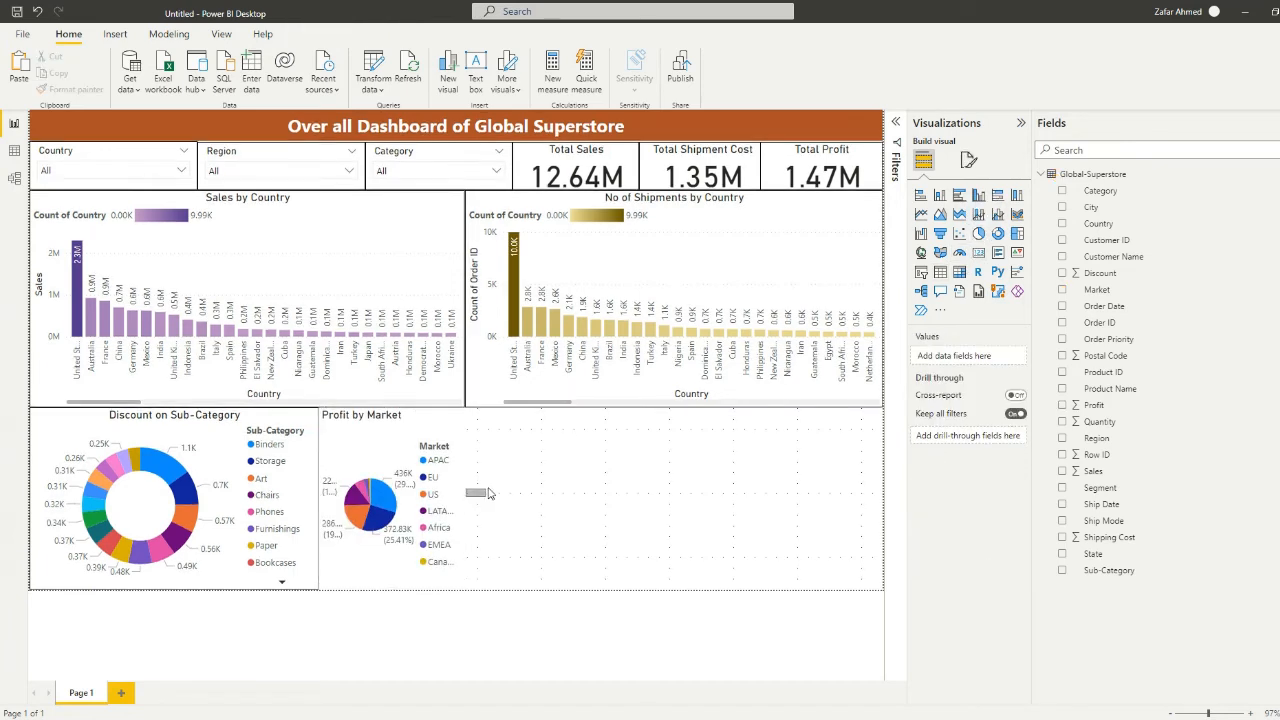
left_click_drag(463, 499, 587, 497)
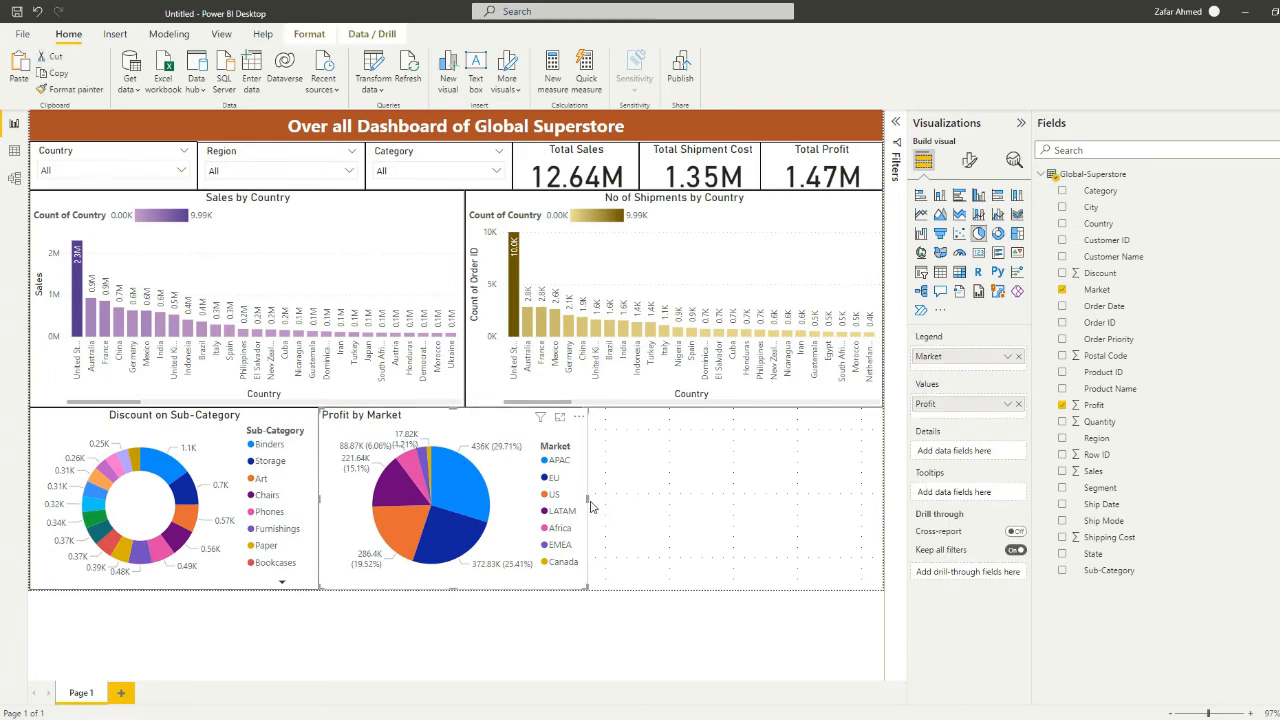
Set the Profit by Market pie chart's detail labels to show only the data value
left_click(969, 162)
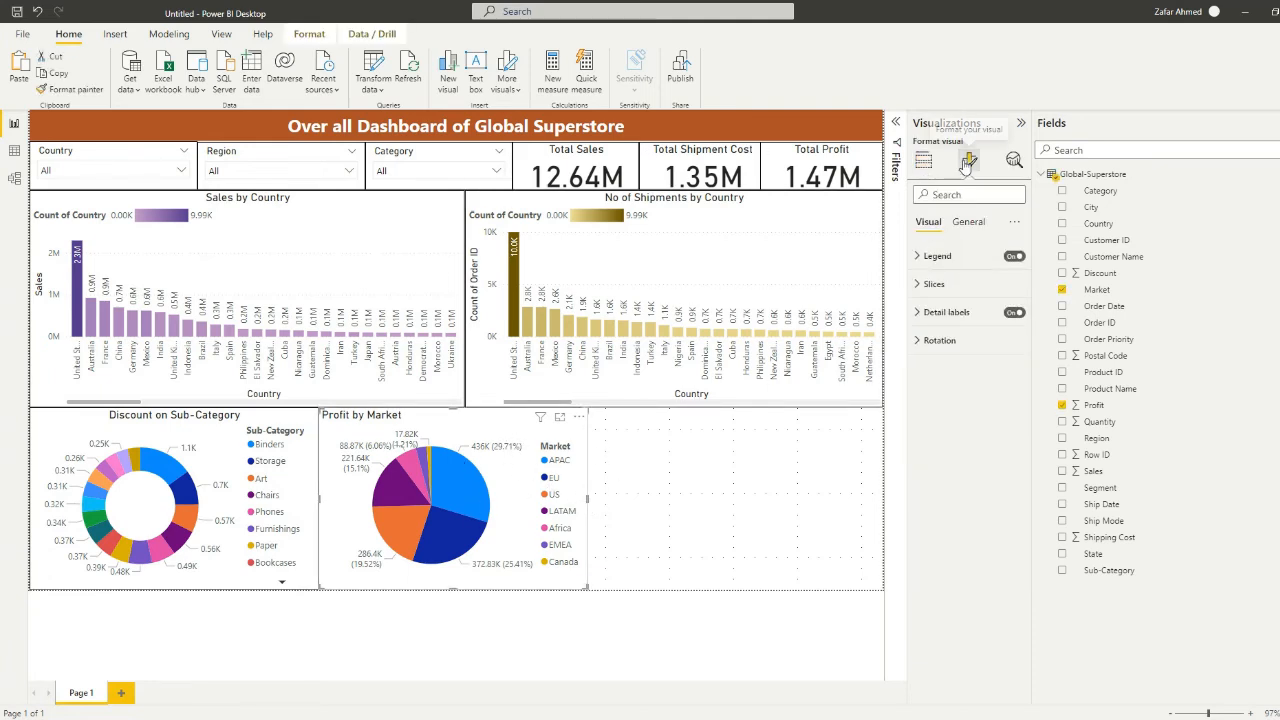
left_click(940, 312)
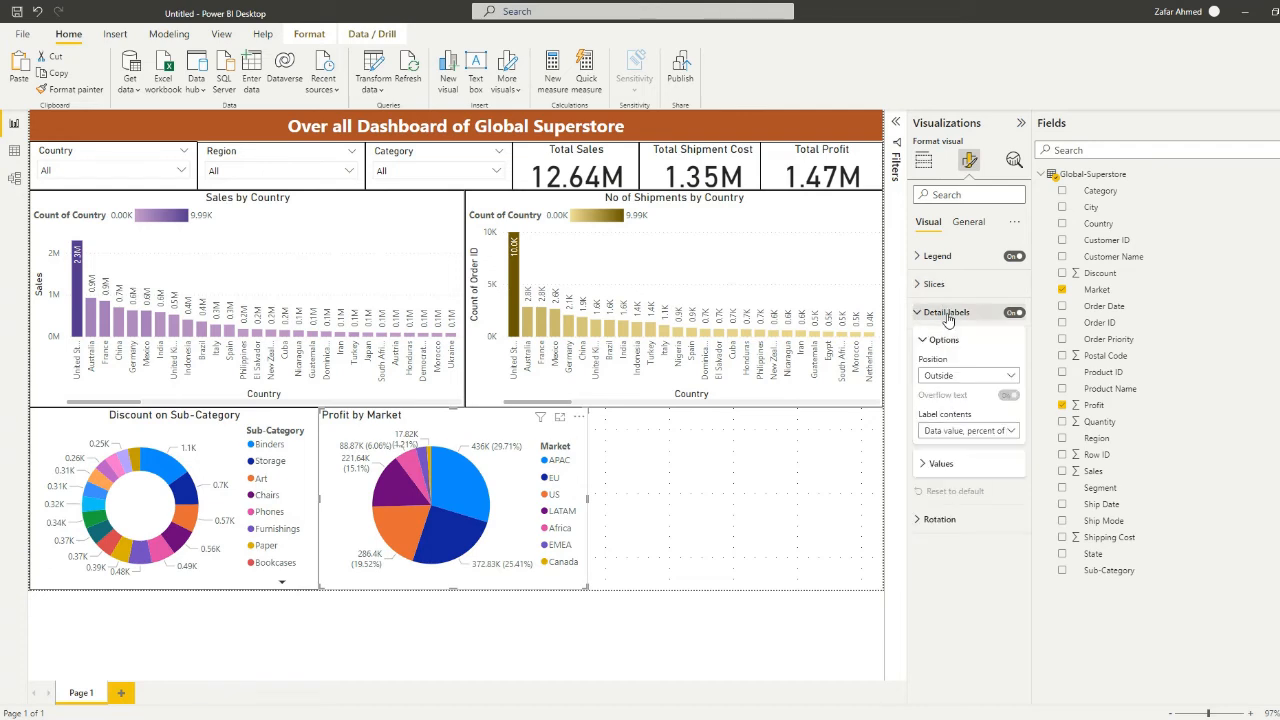
left_click(962, 432)
left_click(962, 464)
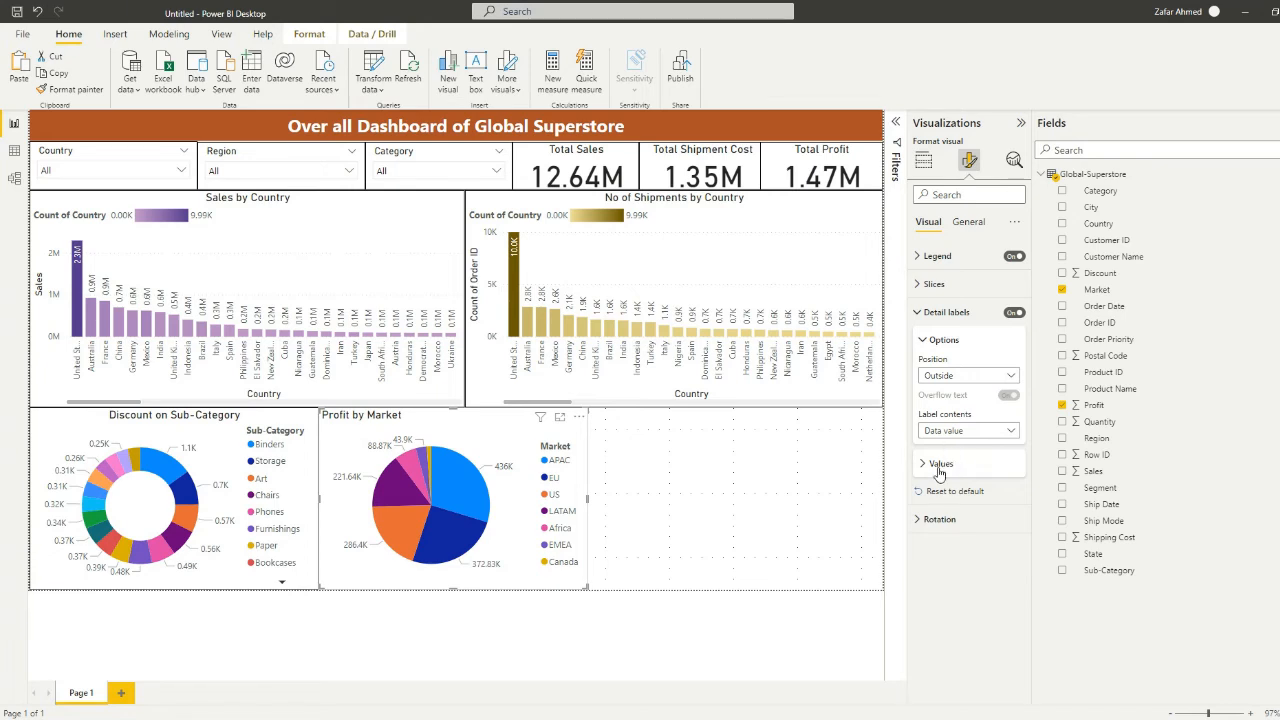
Turn on the visual border for the Profit by Market pie chart and center its title
left_click(962, 223)
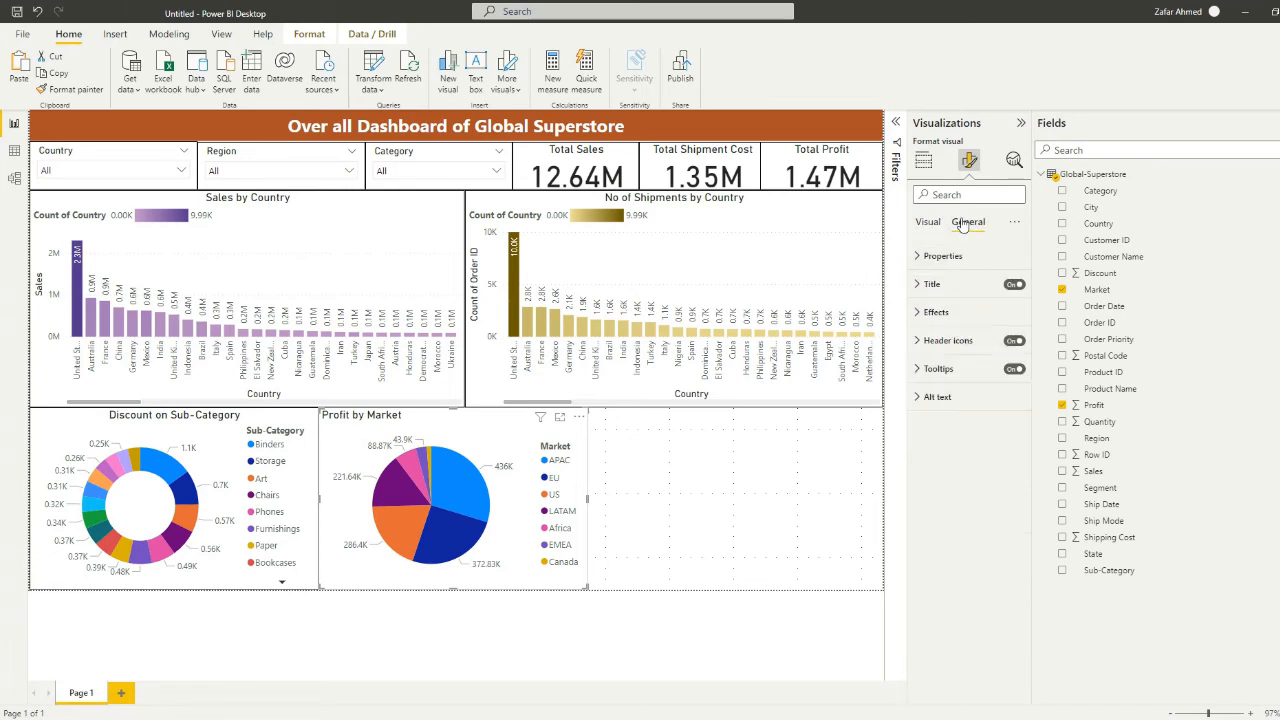
left_click(941, 314)
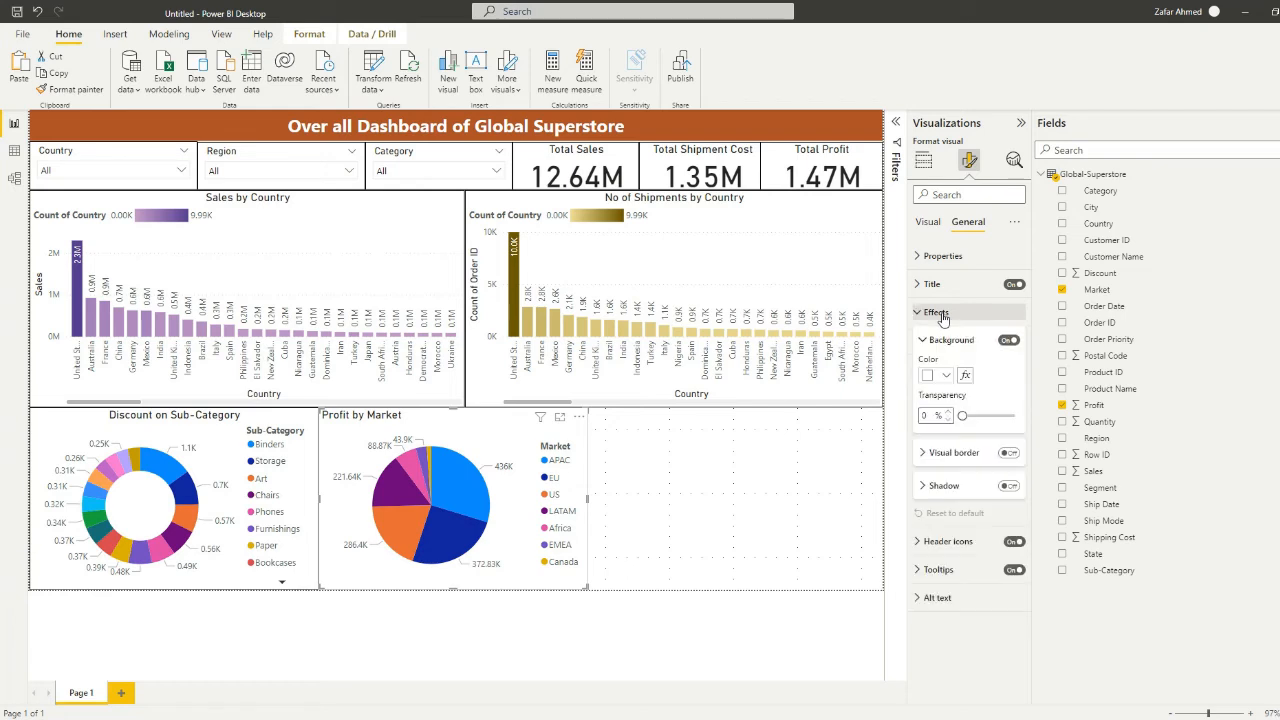
left_click(1008, 453)
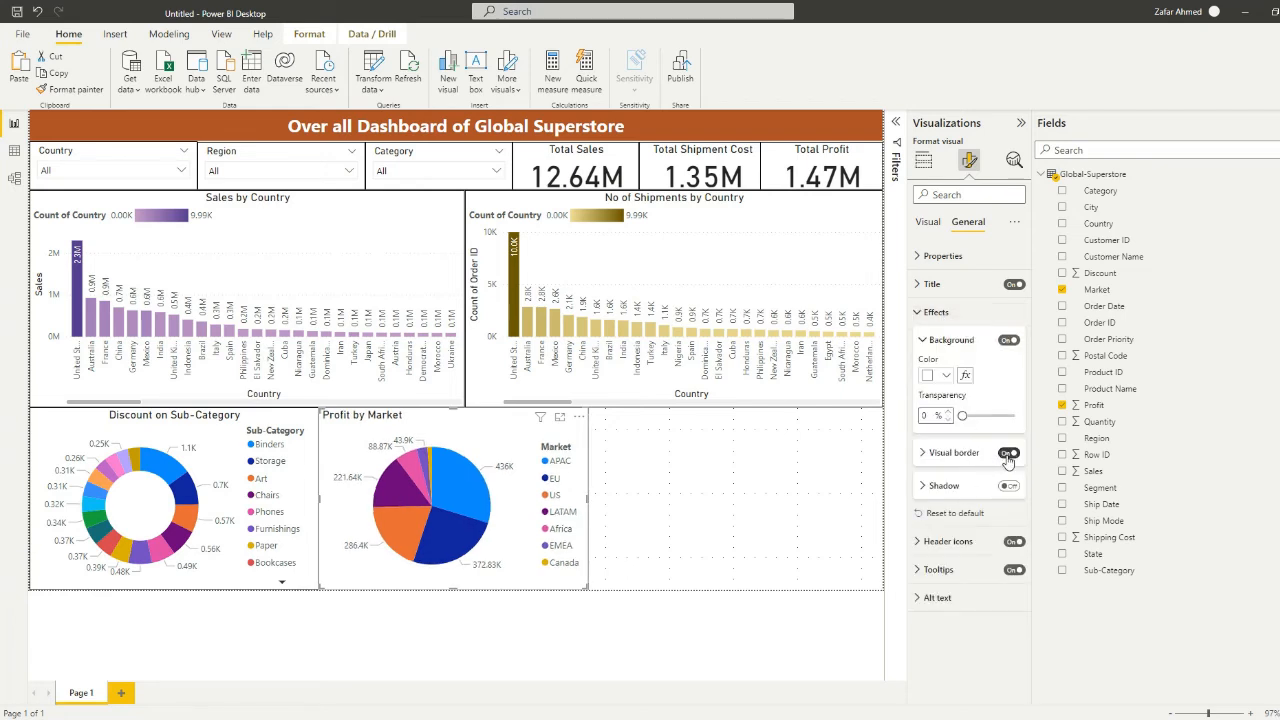
left_click(932, 284)
left_click(945, 527)
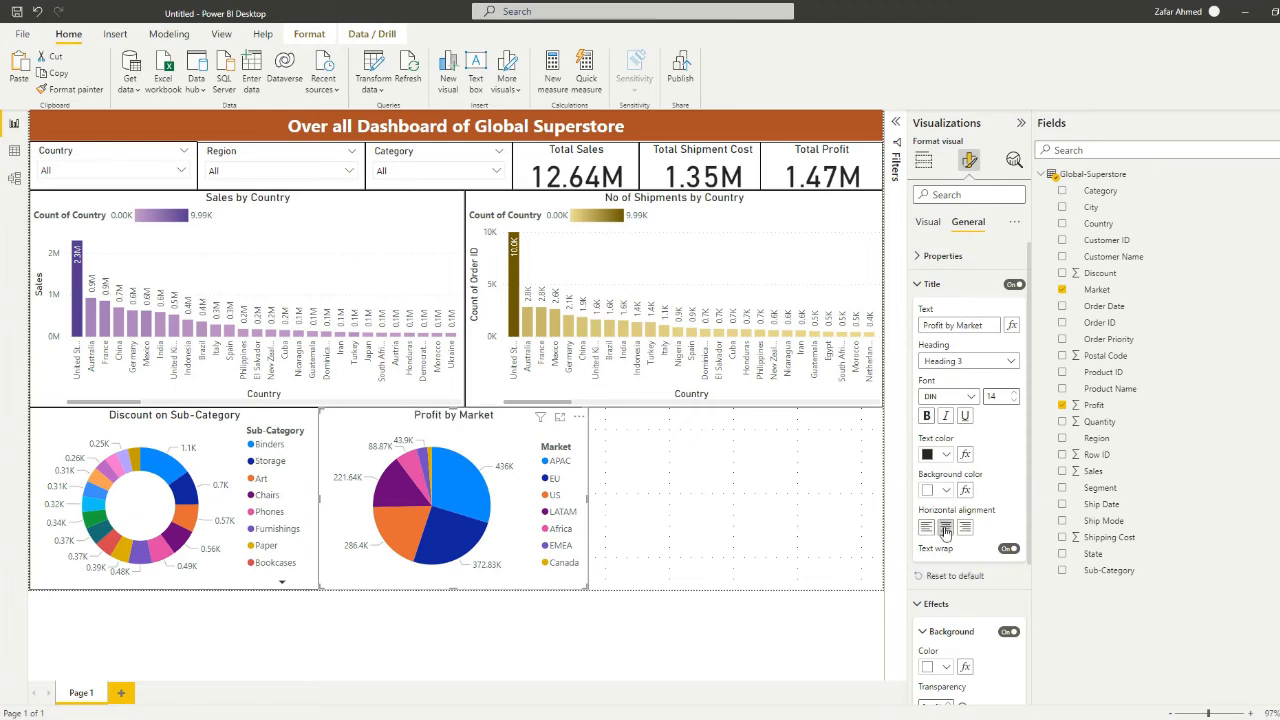
left_click(775, 527)
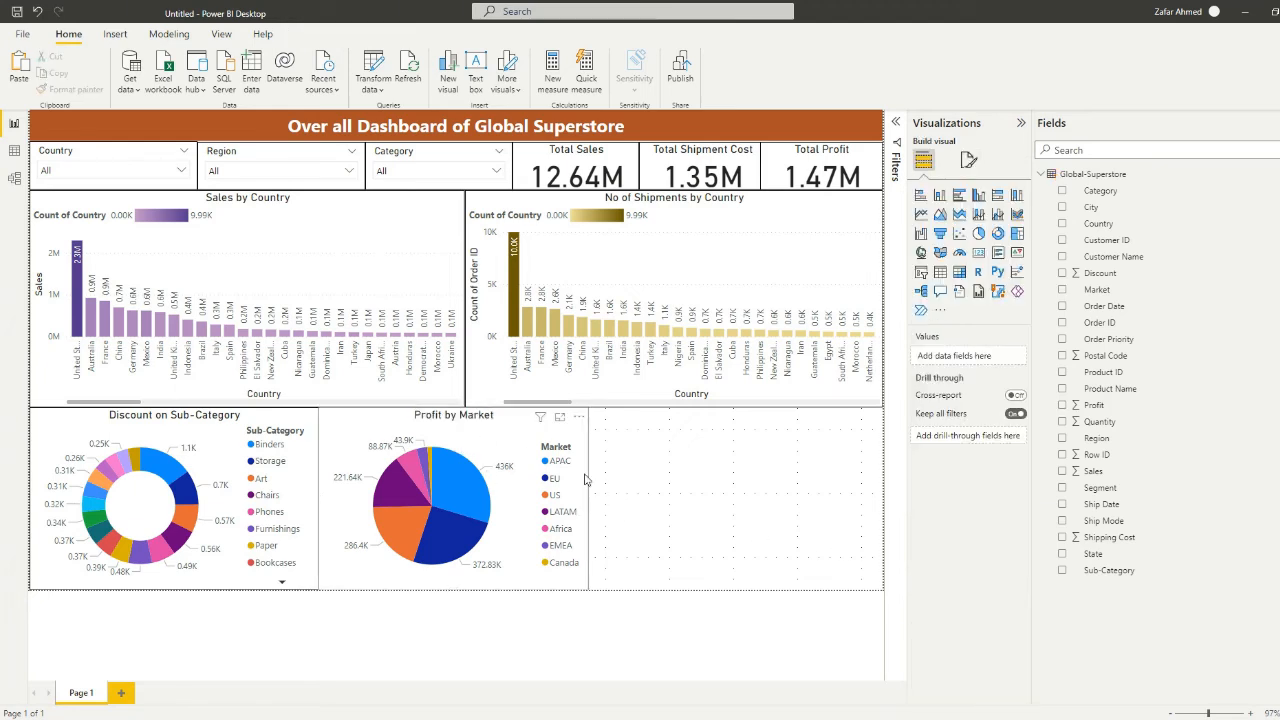
Add a donut chart of Profit by Sub-Category in the empty space beside the Profit by Market pie chart
left_click(940, 272)
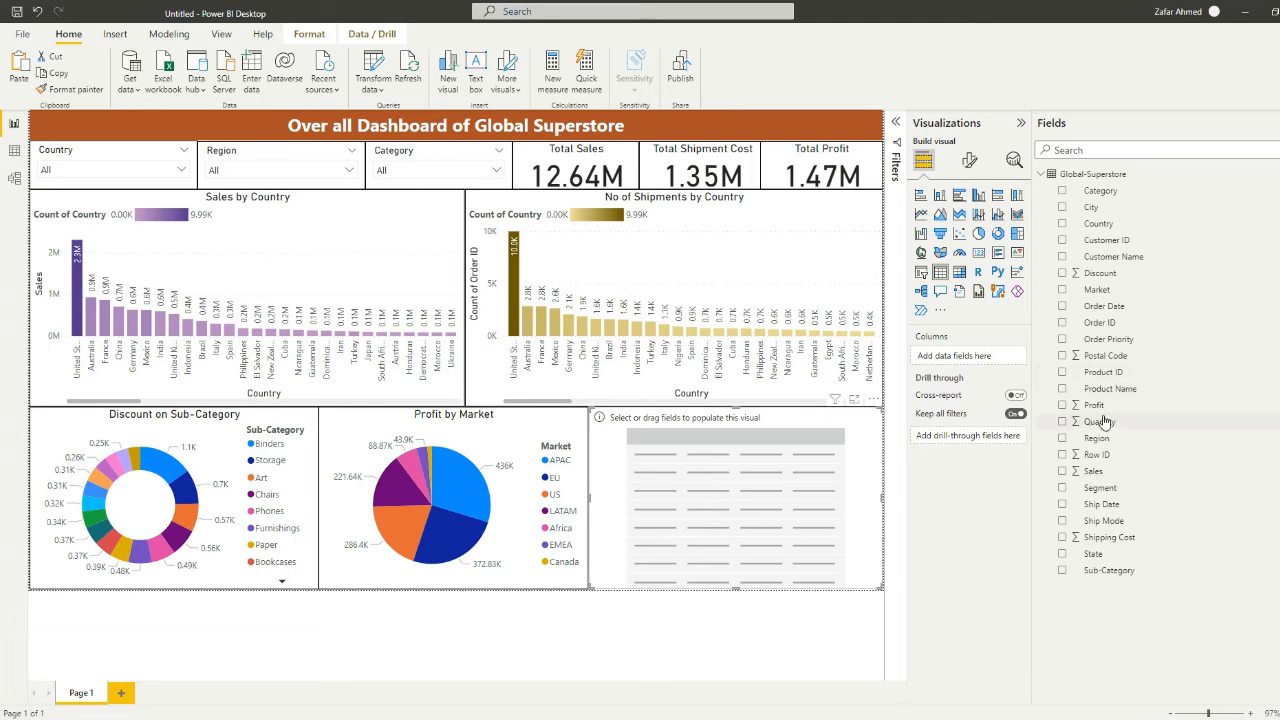
left_click(1062, 571)
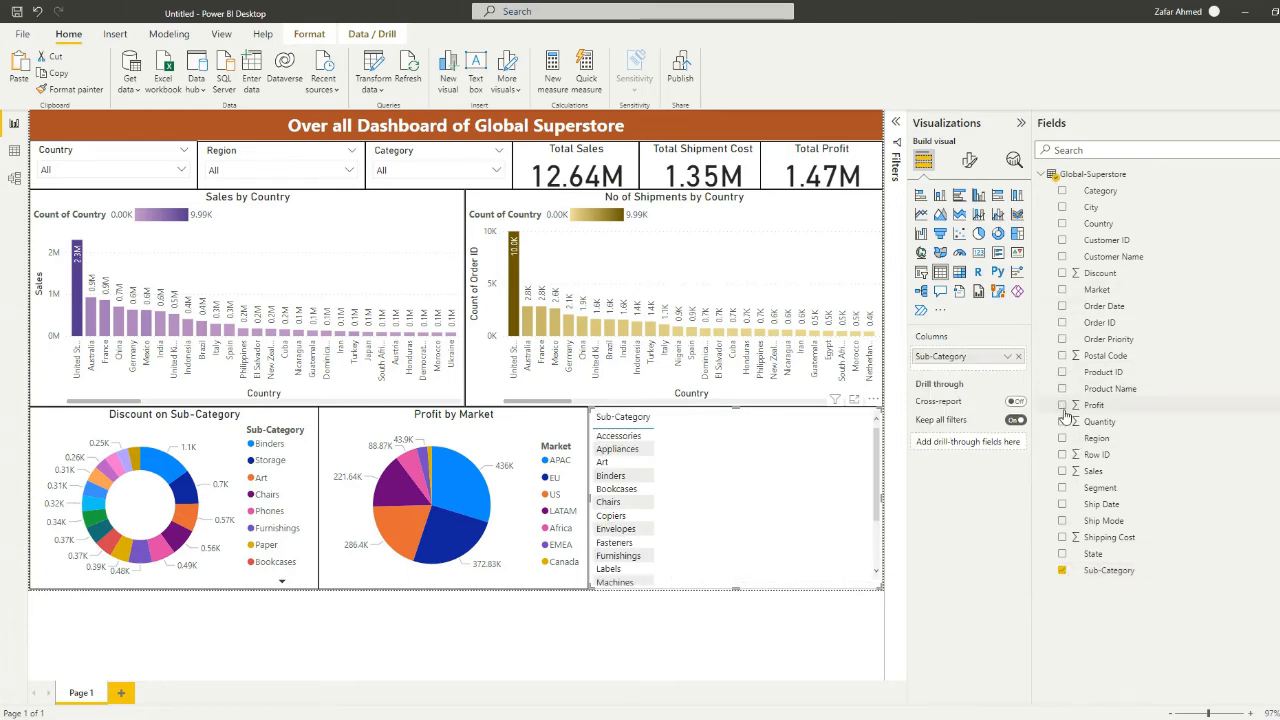
left_click(1062, 405)
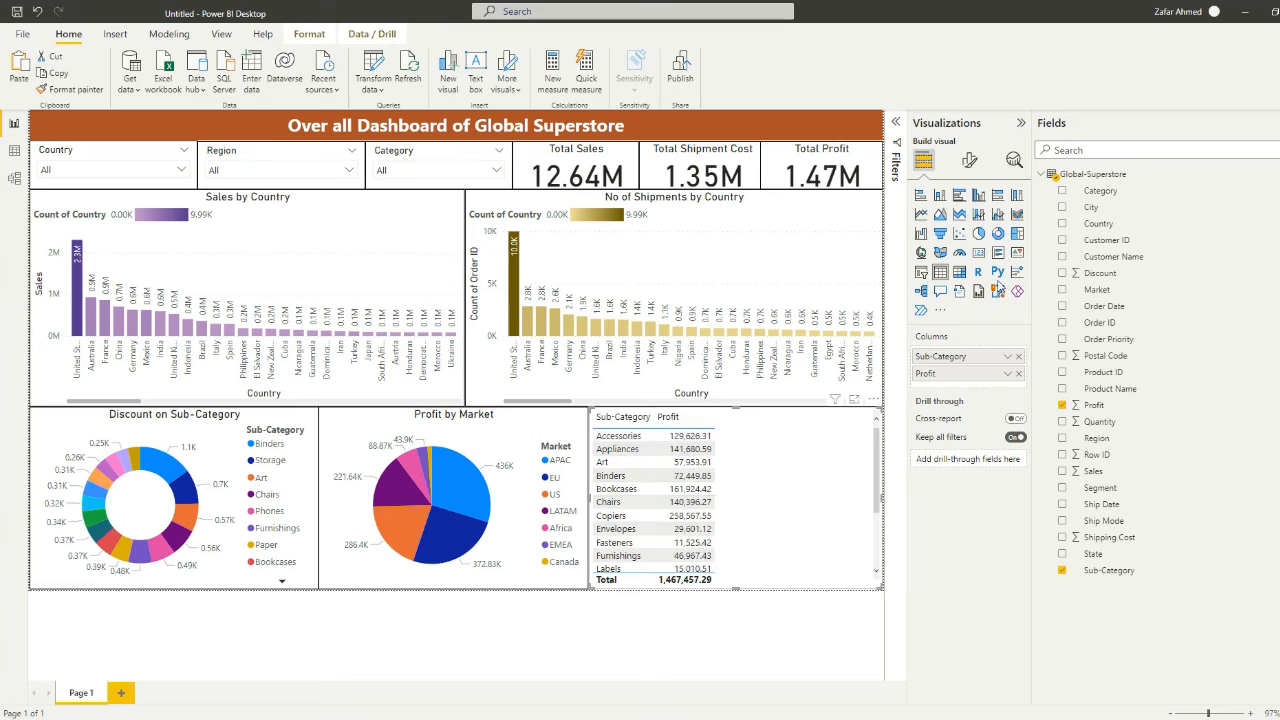
left_click(997, 234)
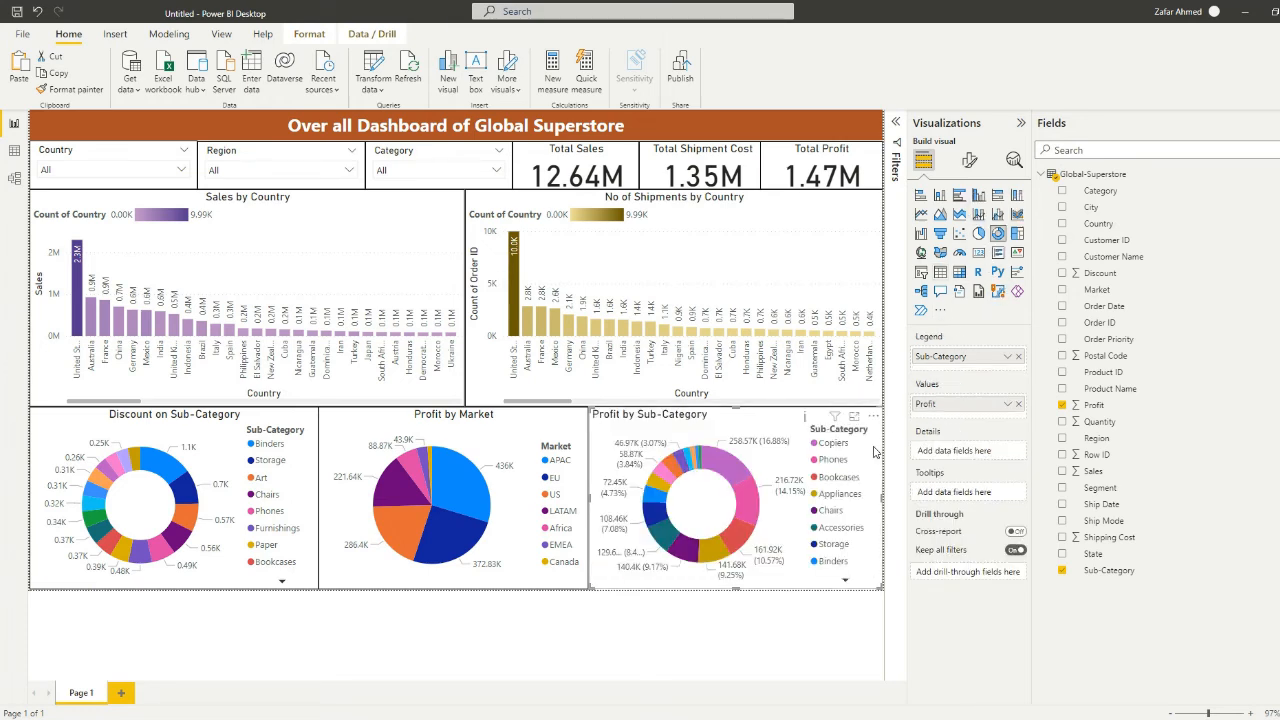
Set the Profit by Sub-Category donut chart's detail labels to show only the data value
left_click(971, 162)
left_click(945, 312)
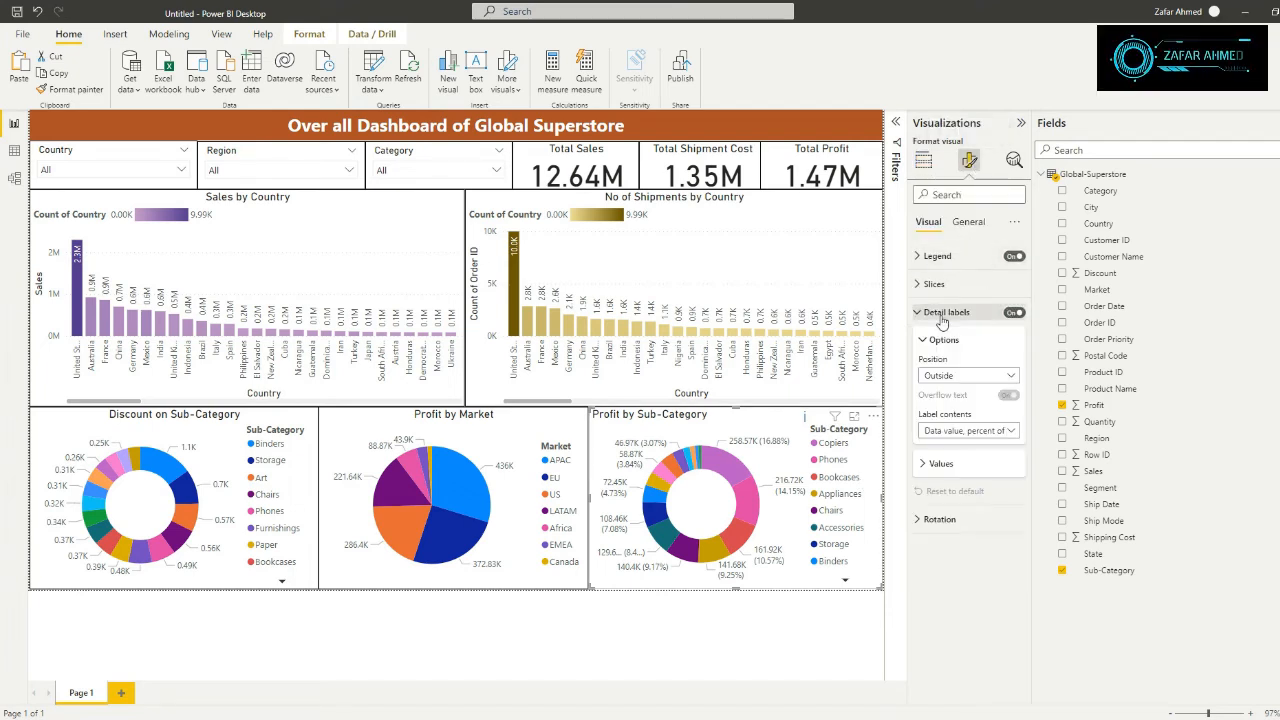
left_click(957, 430)
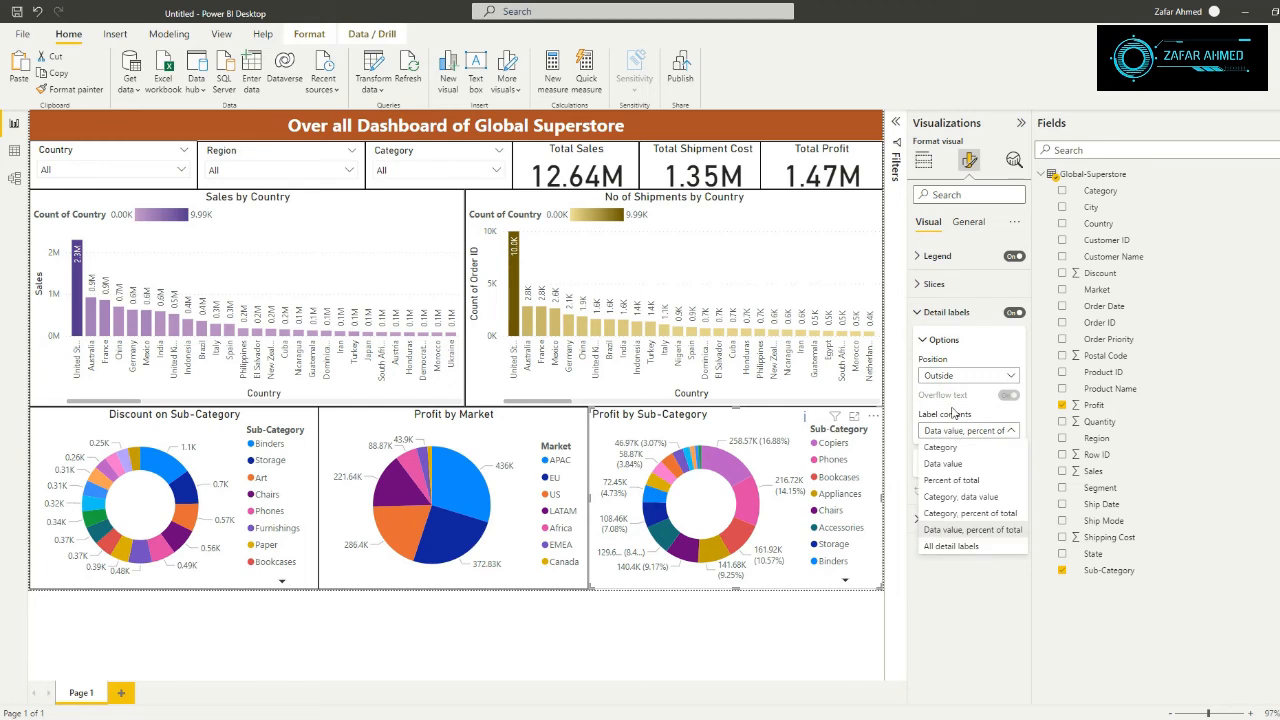
left_click(943, 464)
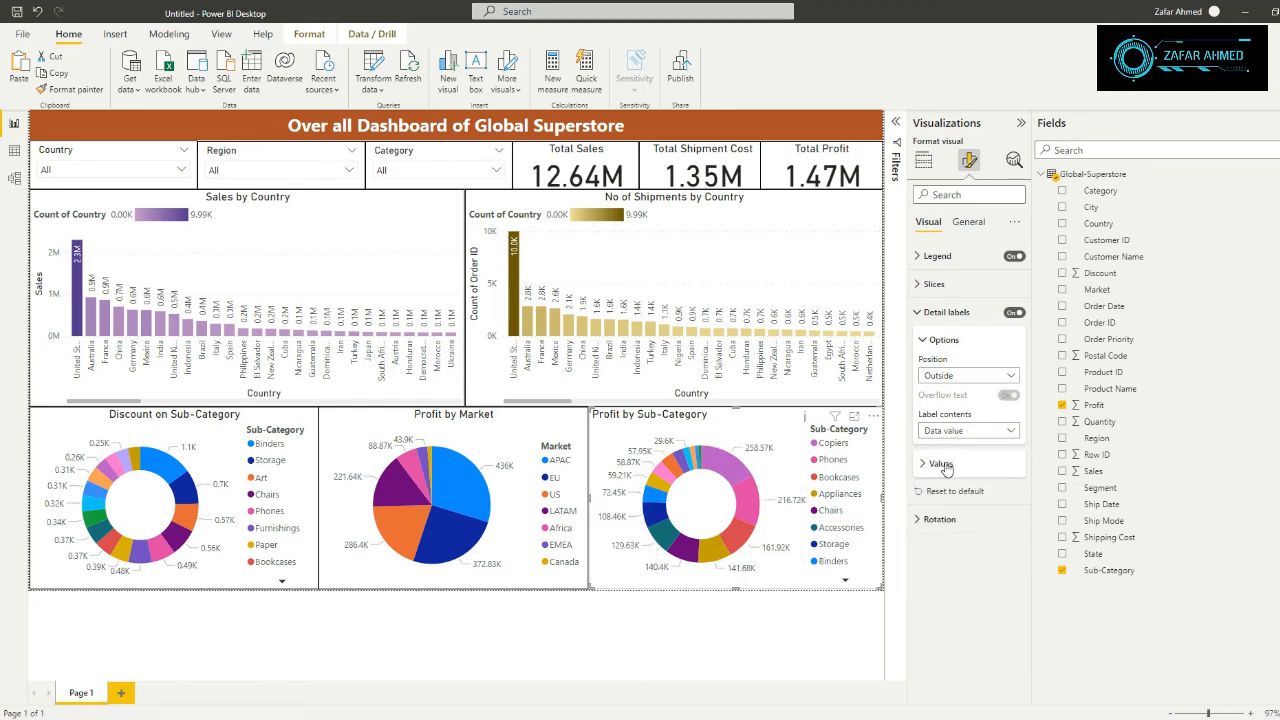
Turn on the visual border for the Profit by Sub-Category donut chart and center its title
left_click(968, 224)
left_click(937, 312)
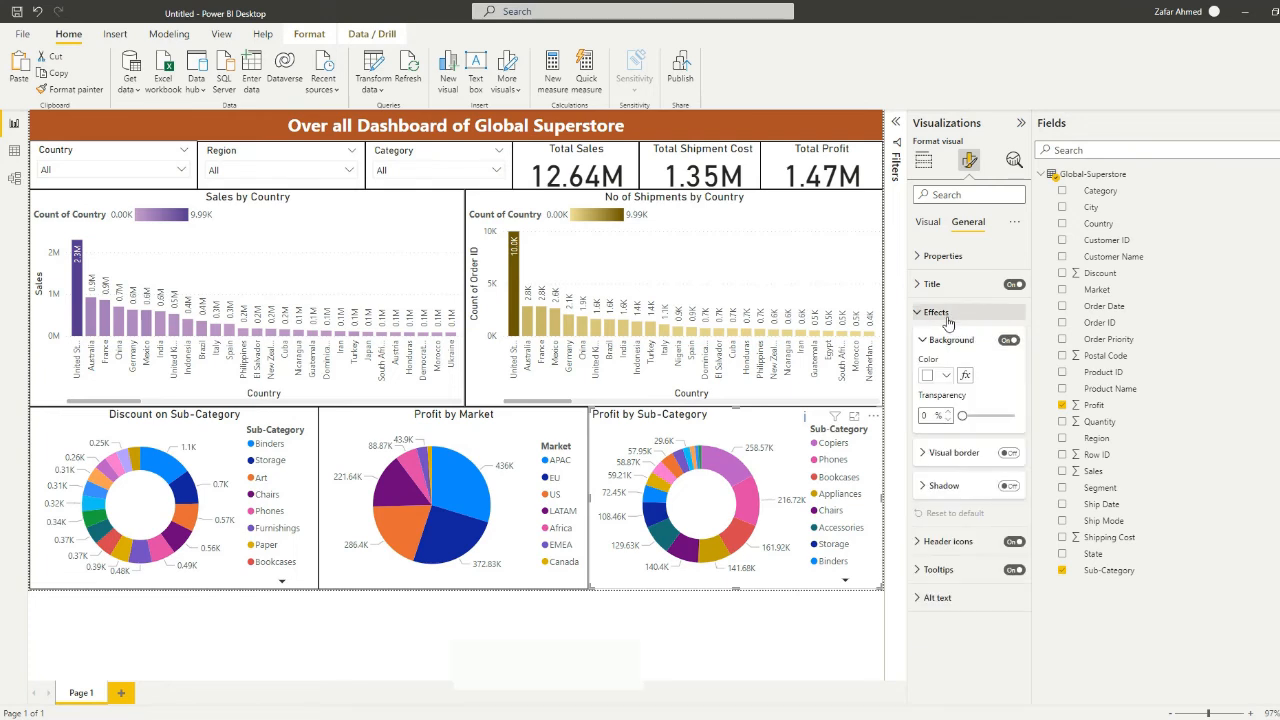
left_click(1006, 453)
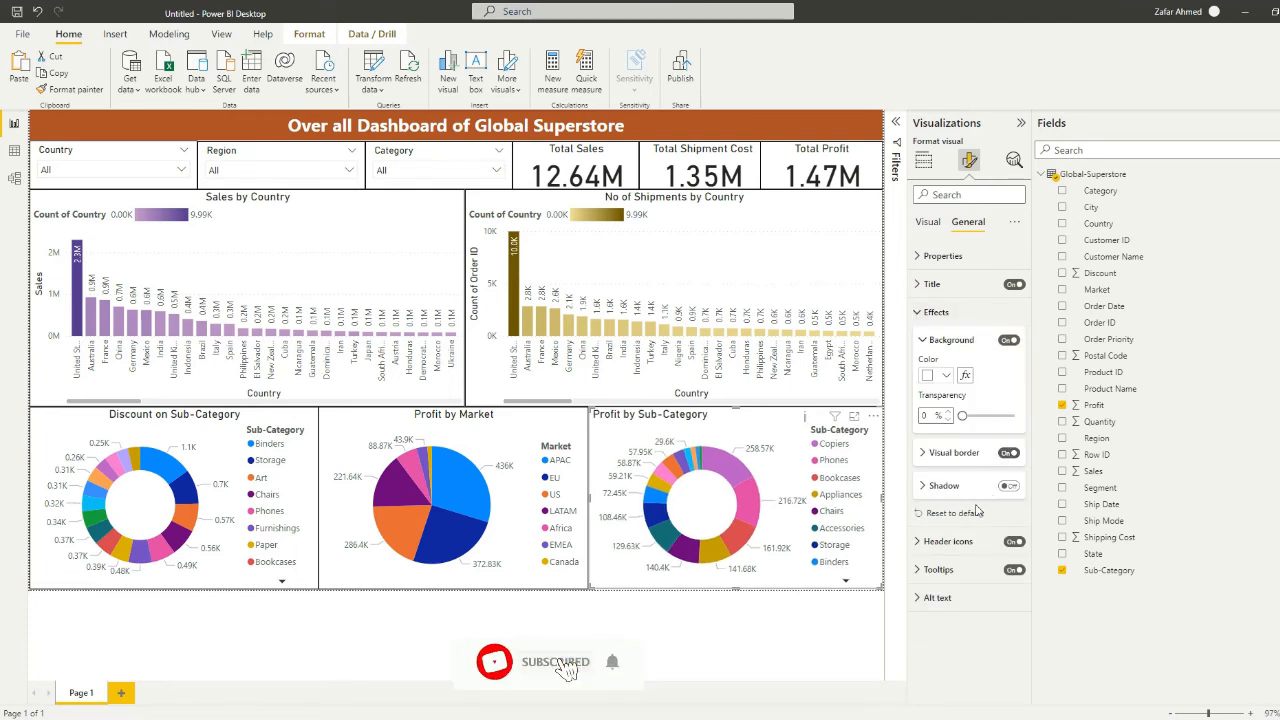
left_click(932, 285)
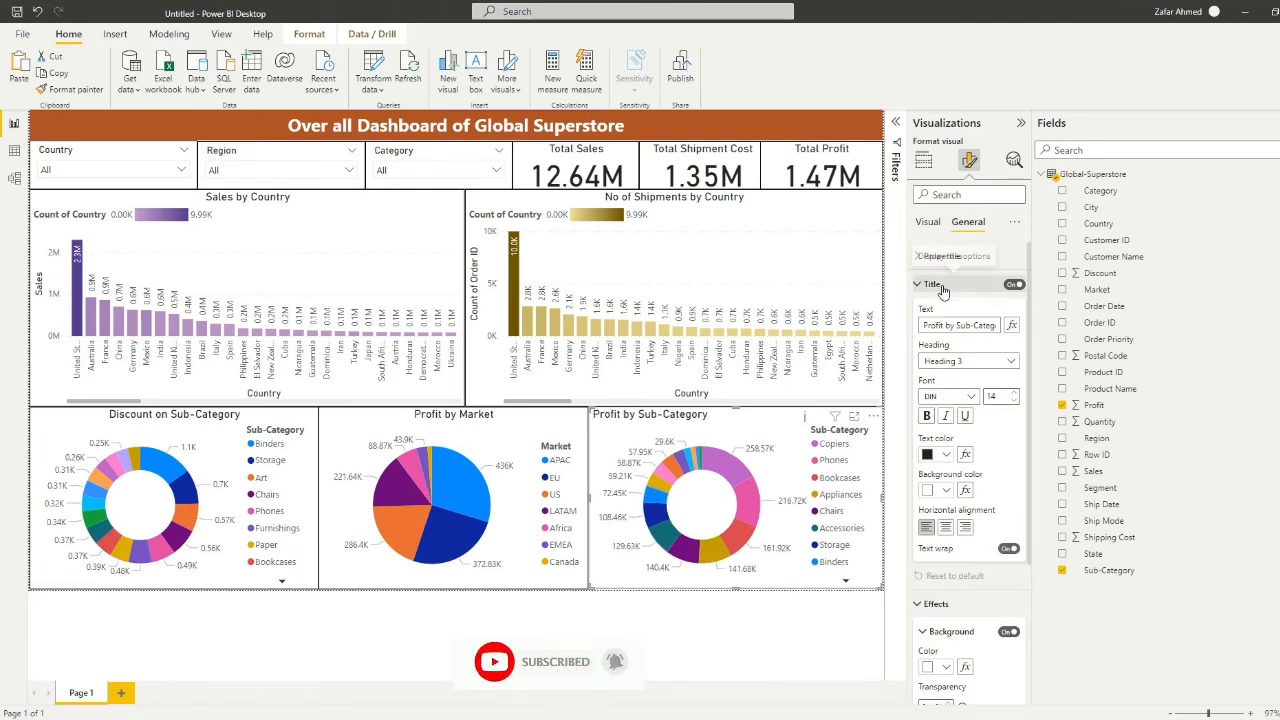
left_click(945, 529)
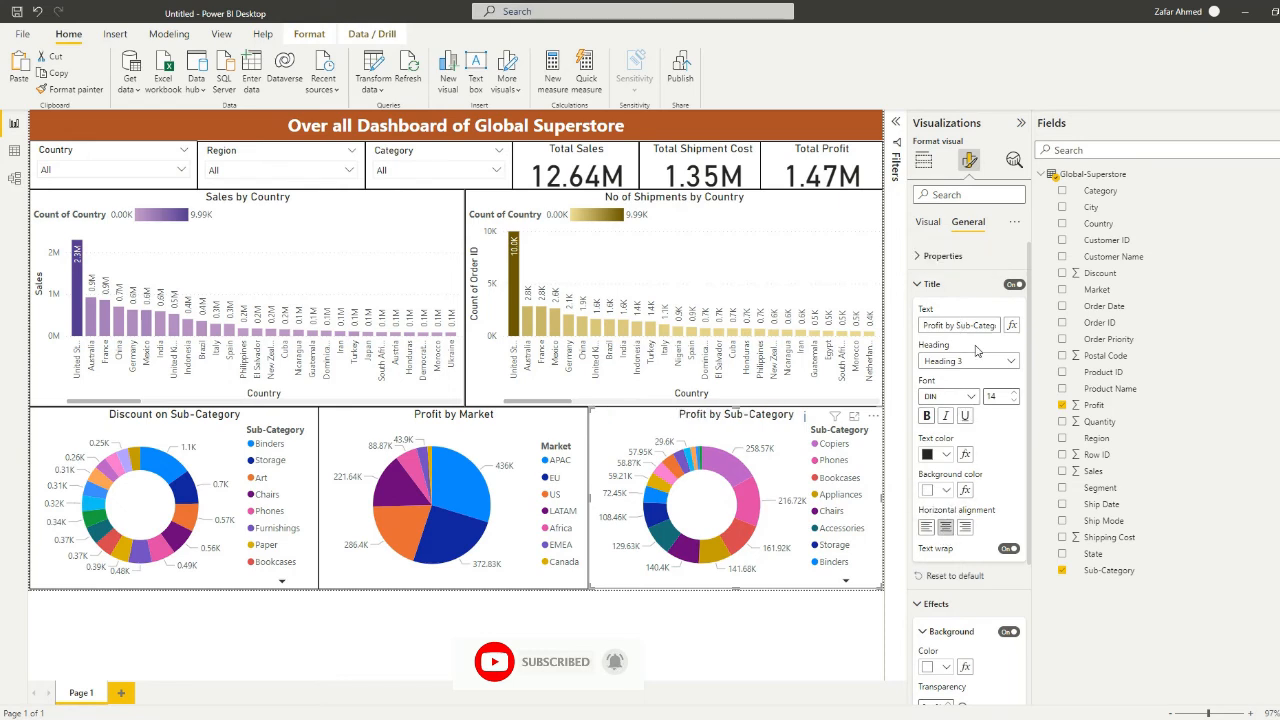
left_click(792, 646)
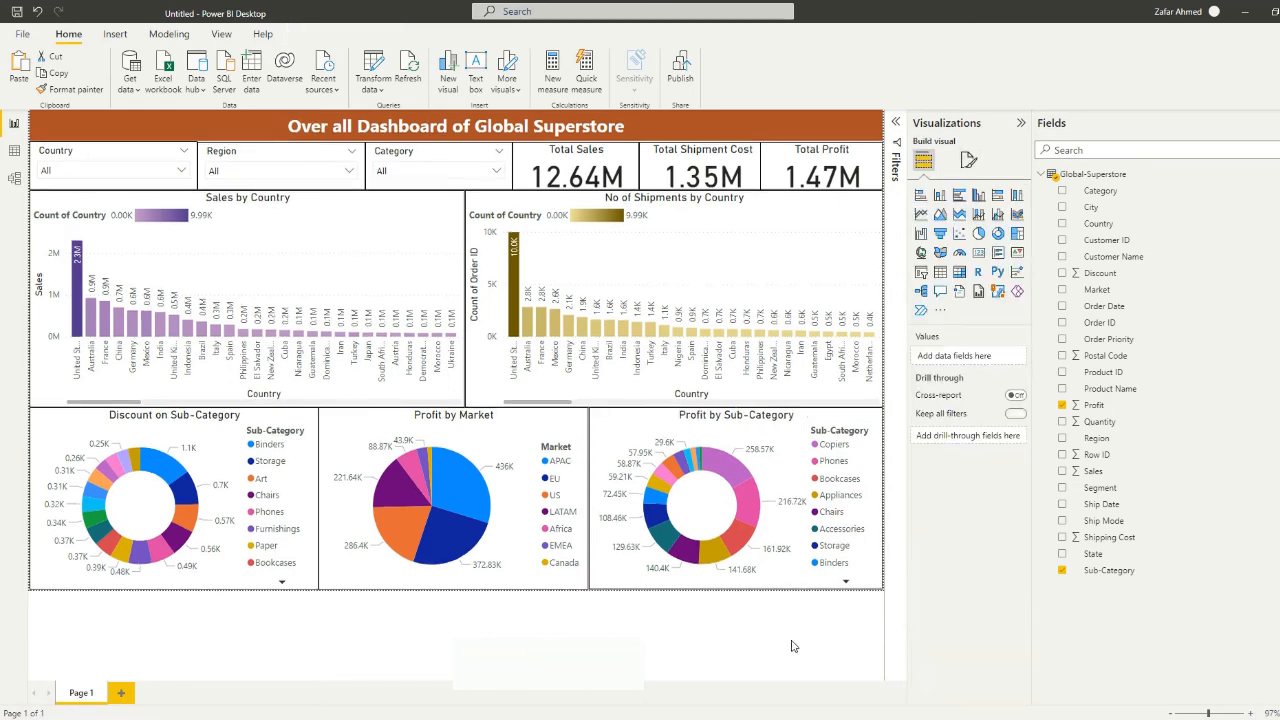
Narrow the dashboard title banner from its right edge to leave a small square gap beside it
mouse_move(700, 521)
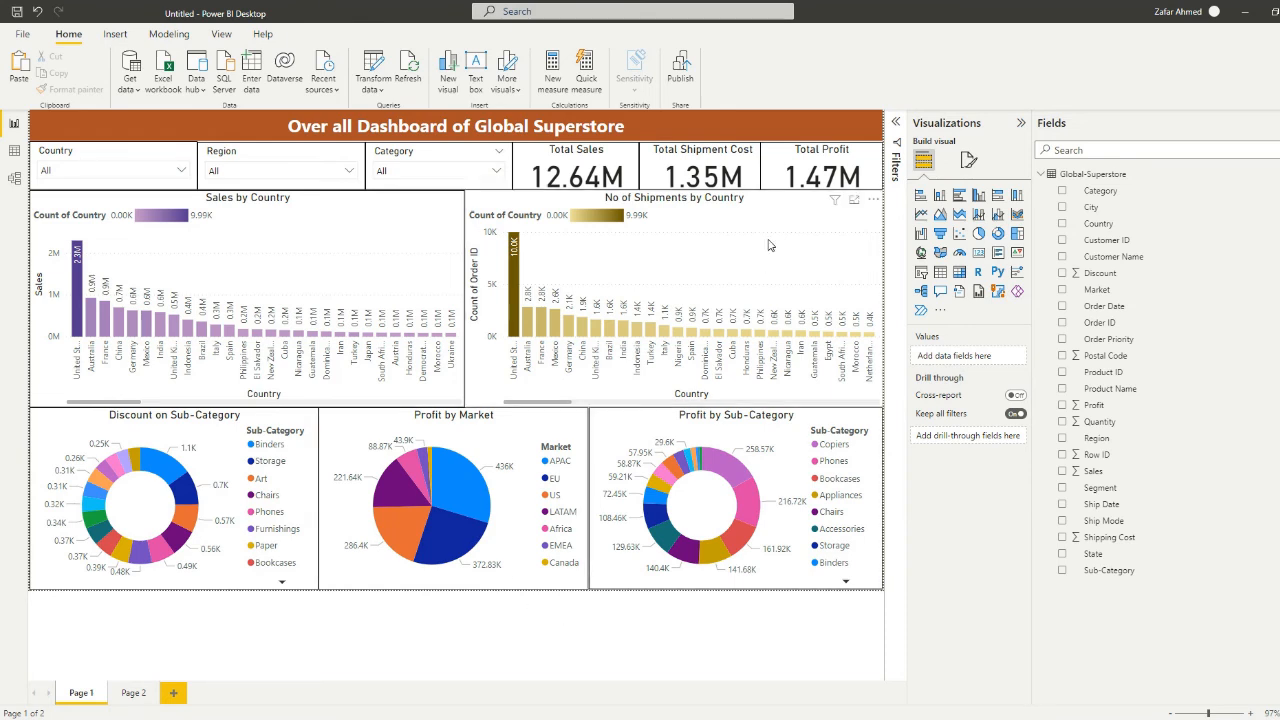
left_click(682, 127)
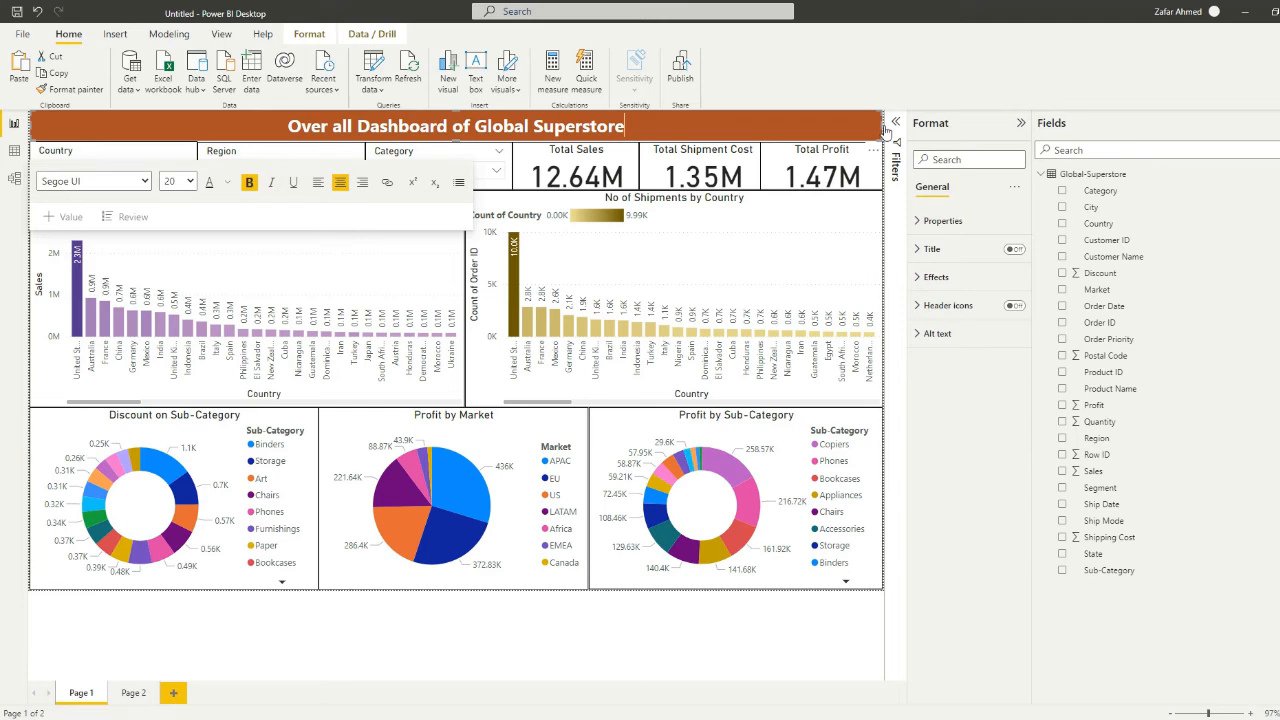
left_click_drag(885, 130, 843, 140)
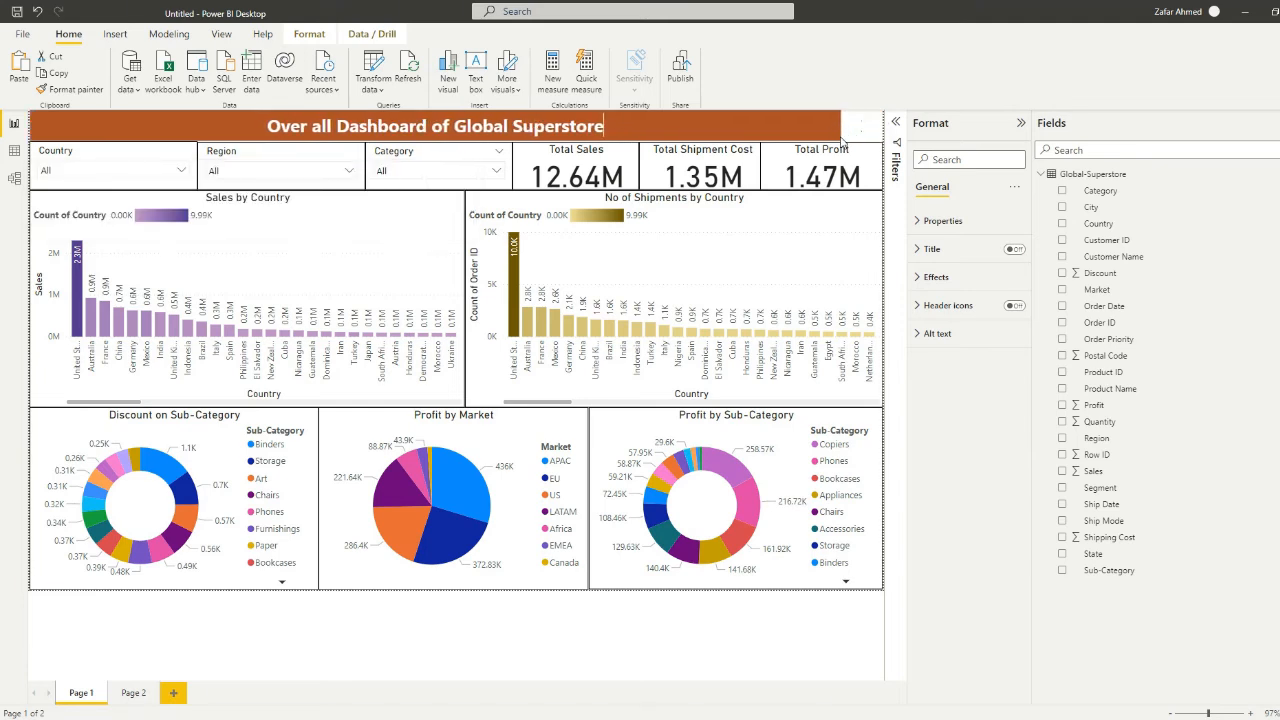
left_click(755, 651)
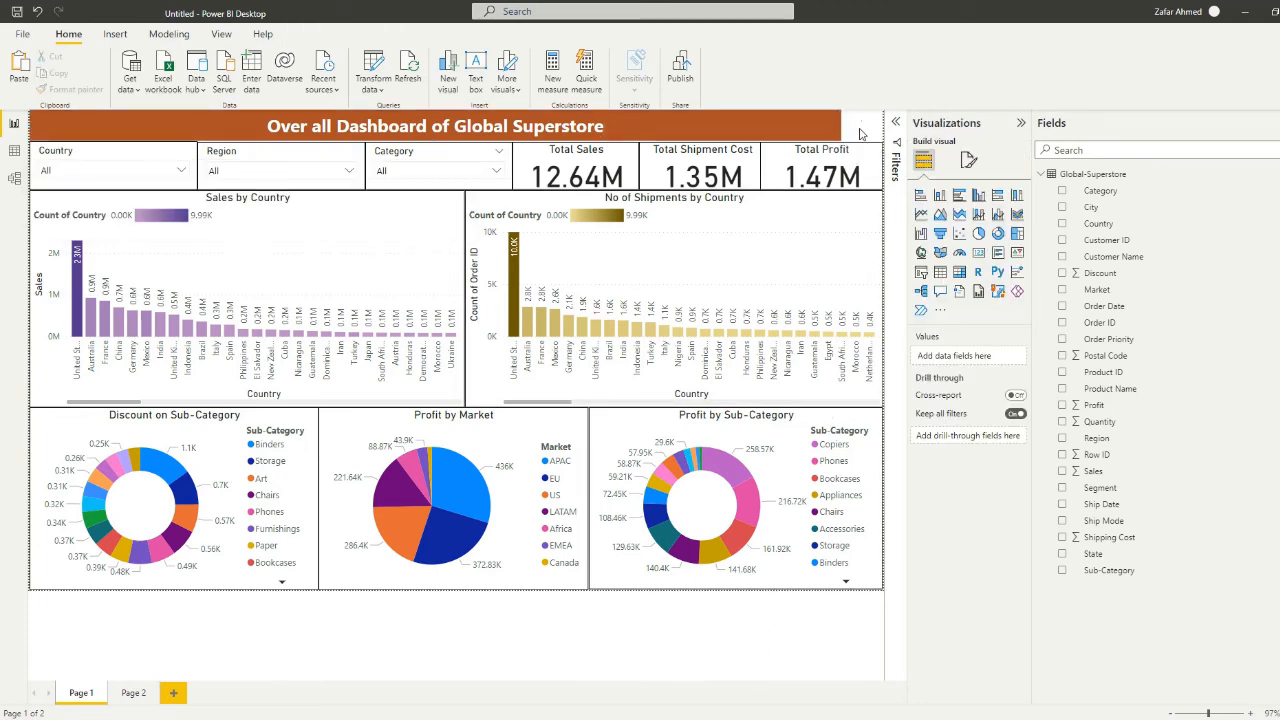
Insert a rectangle shape and shrink it to fill the gap at the right end of the title banner
left_click(115, 34)
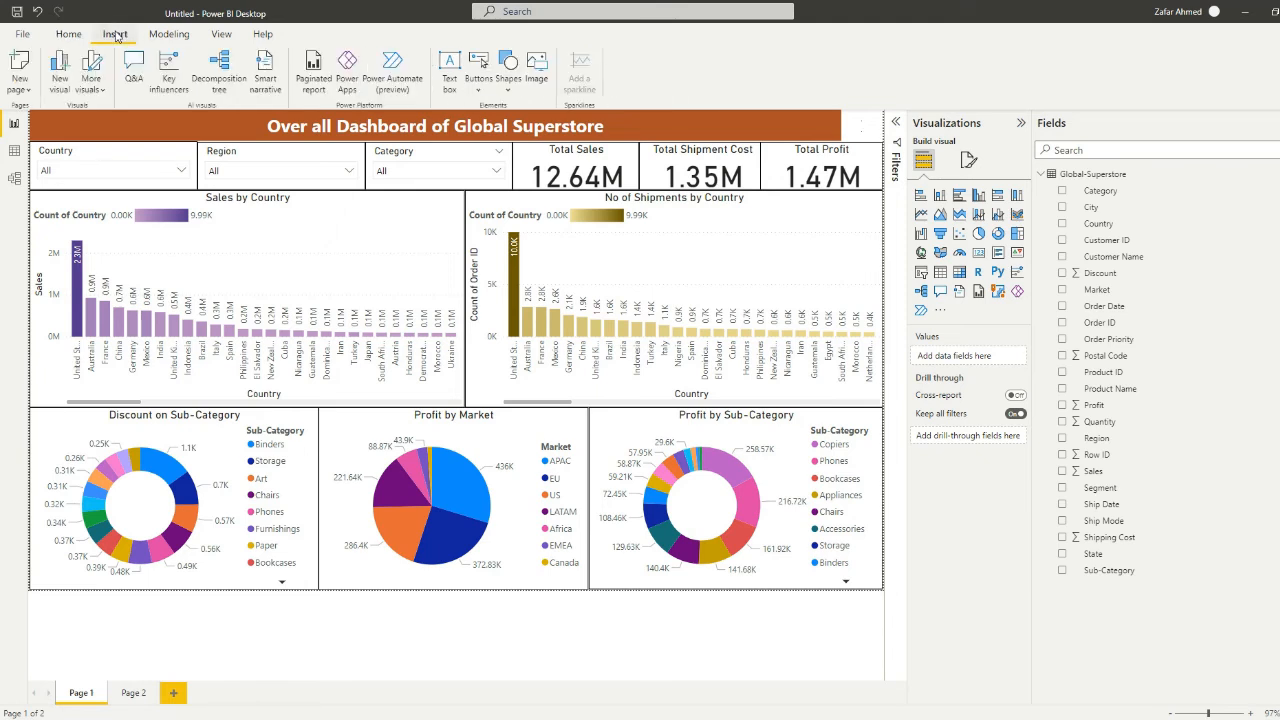
left_click(508, 68)
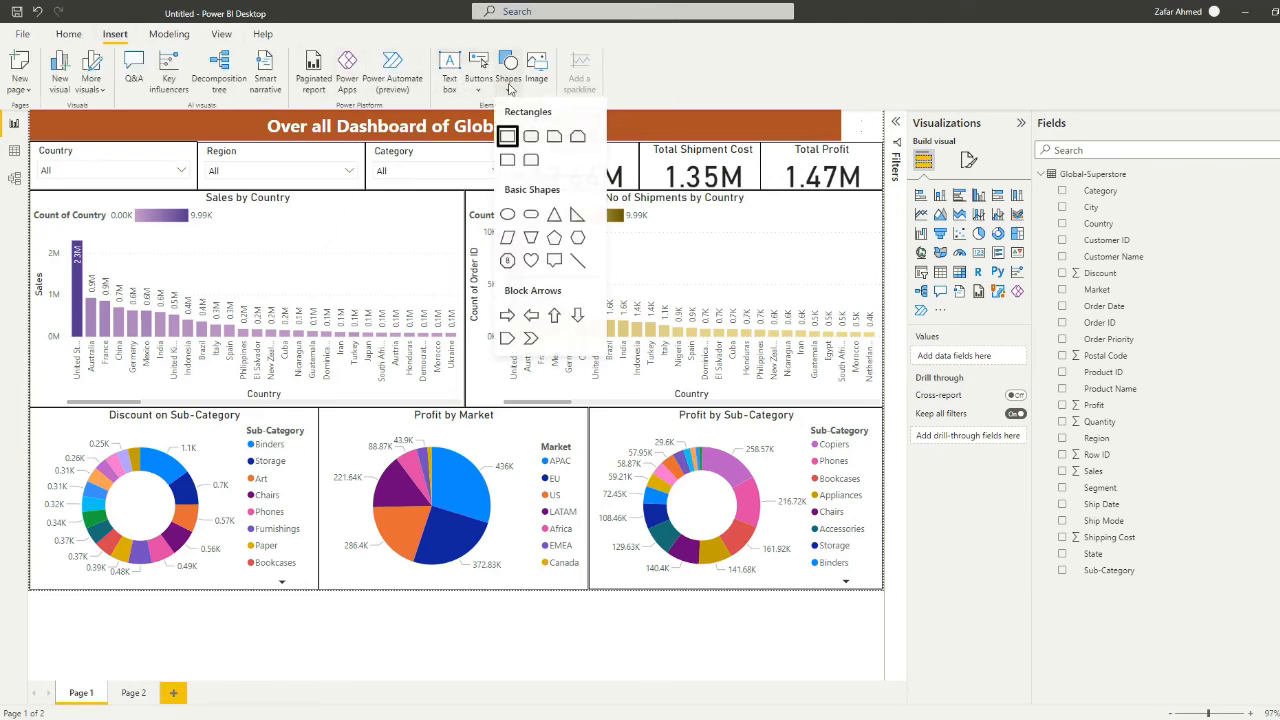
left_click(510, 144)
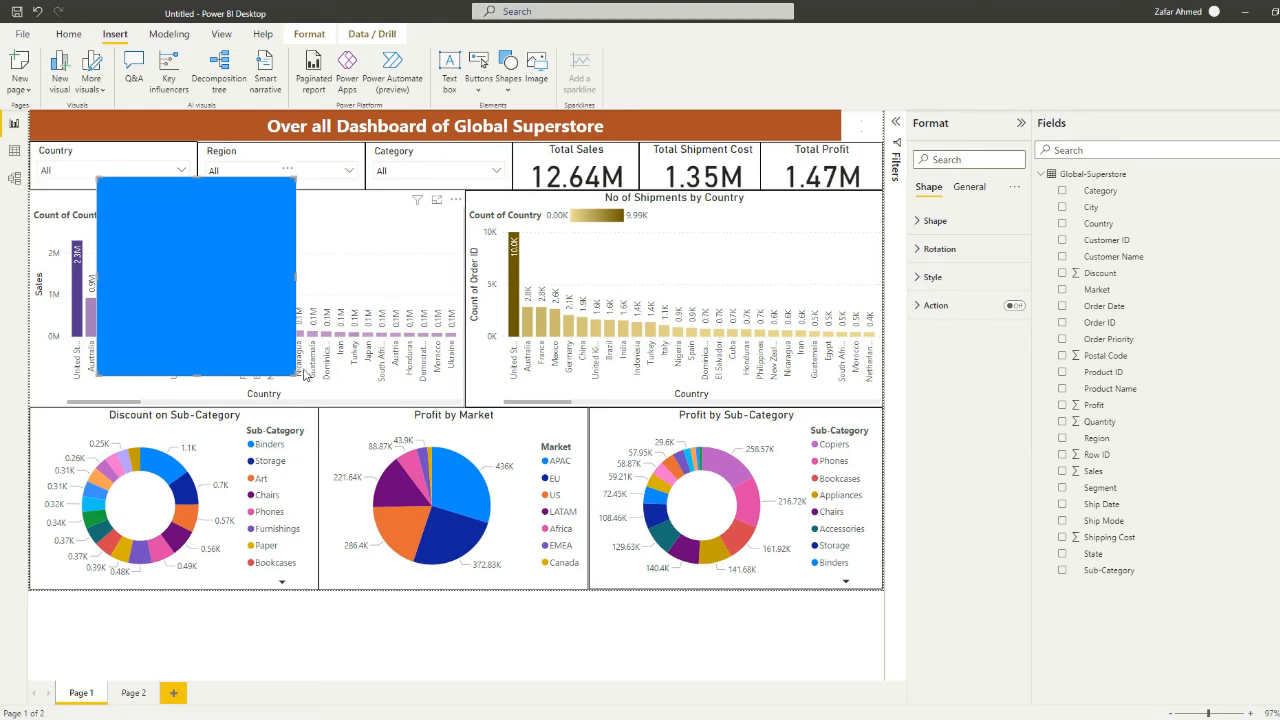
left_click_drag(297, 377, 863, 143)
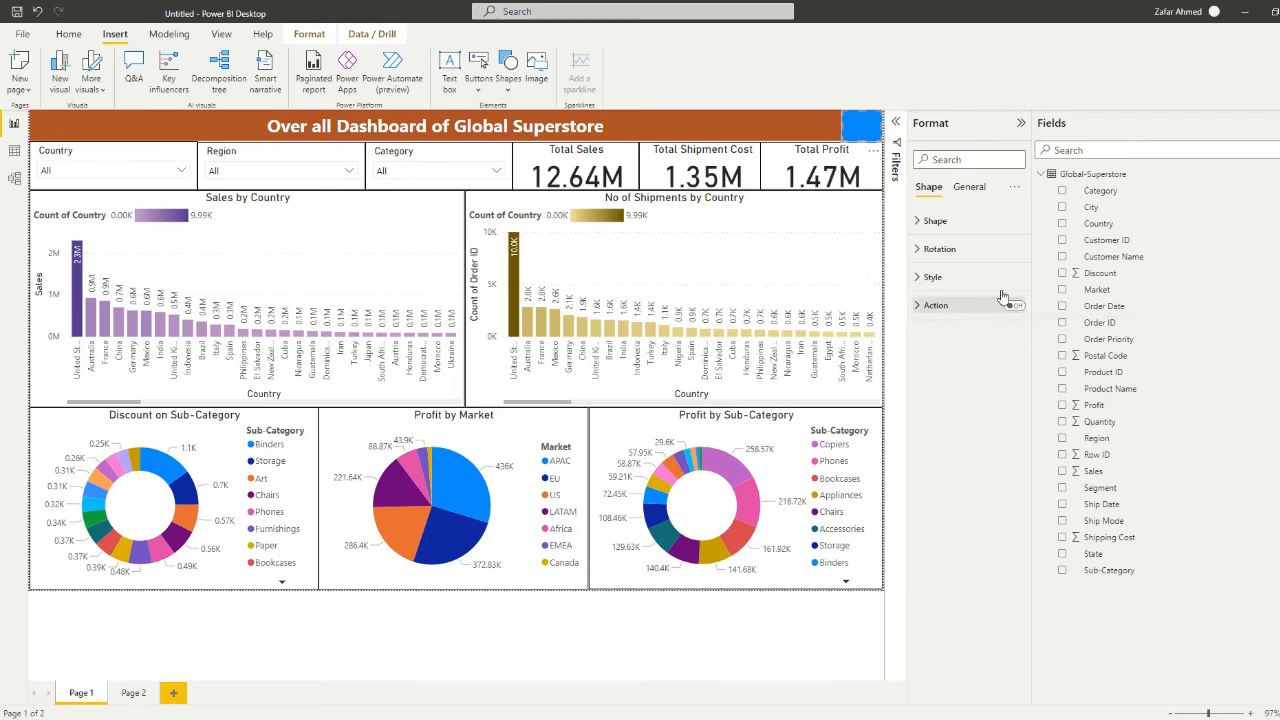
Try the orange and purple theme colors as the small rectangle's fill
left_click(939, 287)
left_click(947, 341)
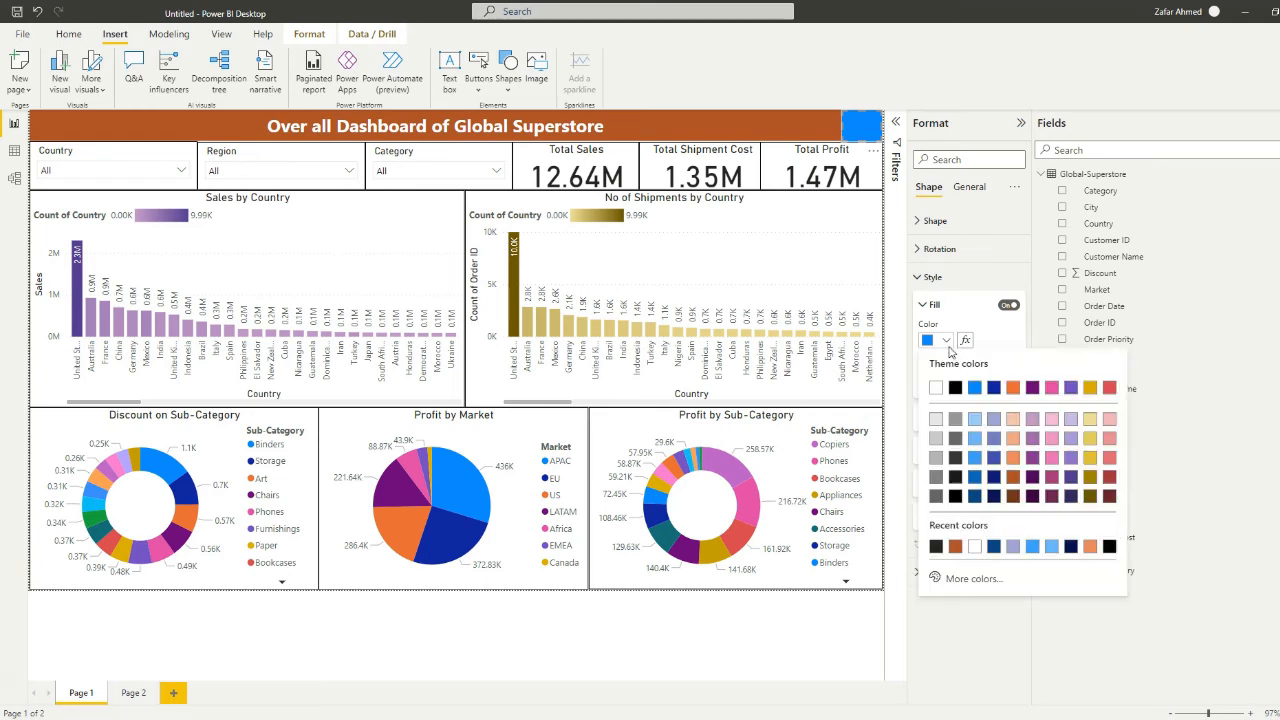
left_click(1014, 390)
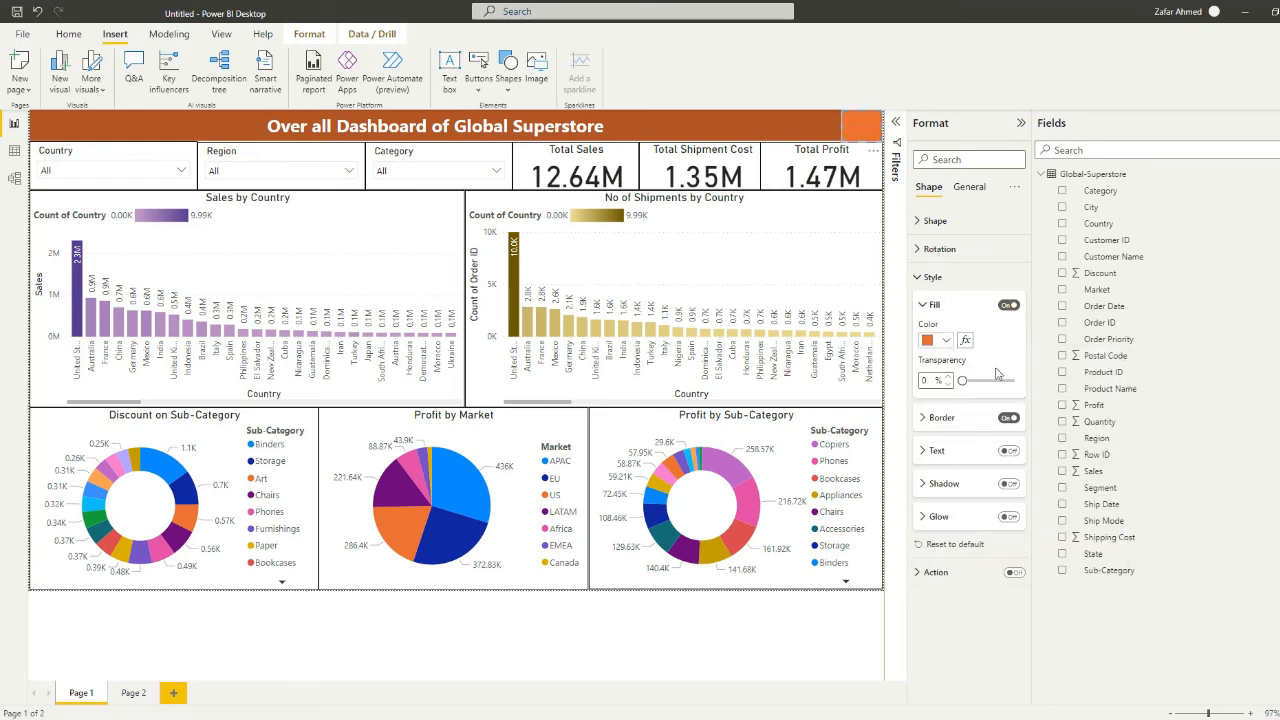
left_click(950, 345)
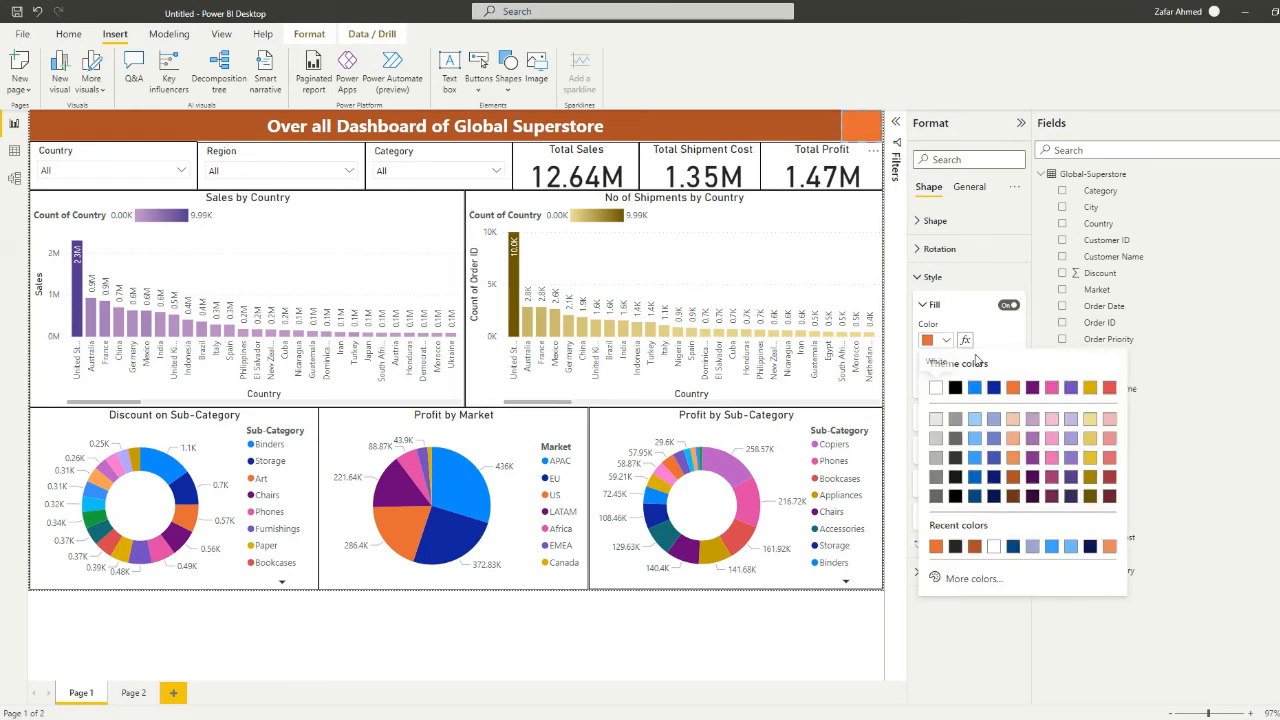
left_click(1036, 395)
Set the small rectangle's fill to a custom bright yellow, #F0F000
left_click(942, 341)
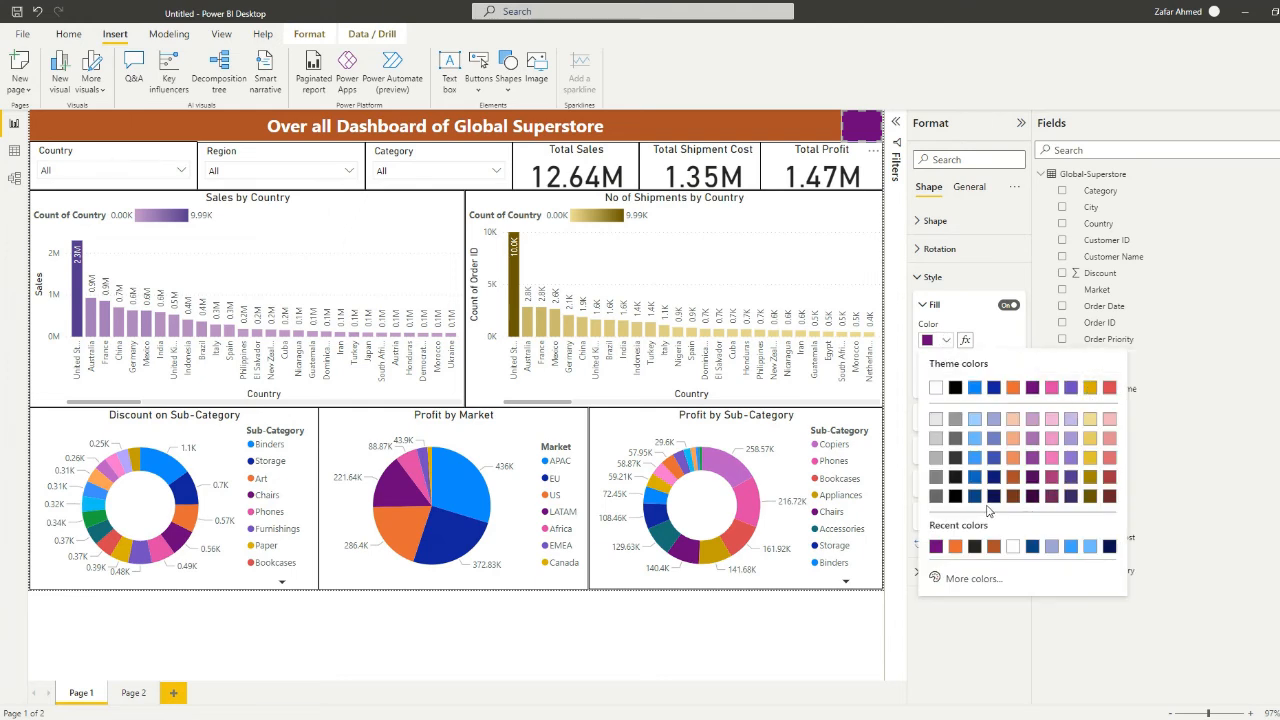
left_click(973, 578)
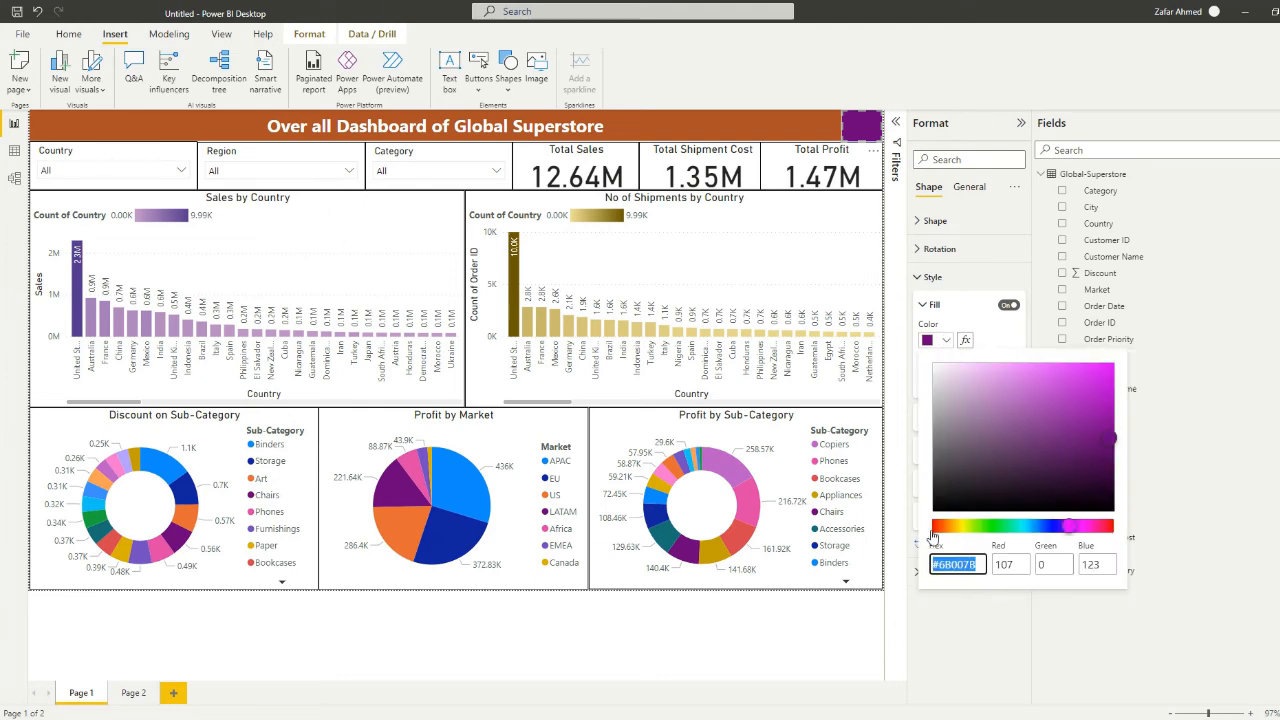
left_click(991, 527)
left_click_drag(991, 530, 997, 527)
mouse_move(998, 396)
left_mouse_down()
mouse_move(966, 380)
mouse_move(1003, 380)
left_mouse_up()
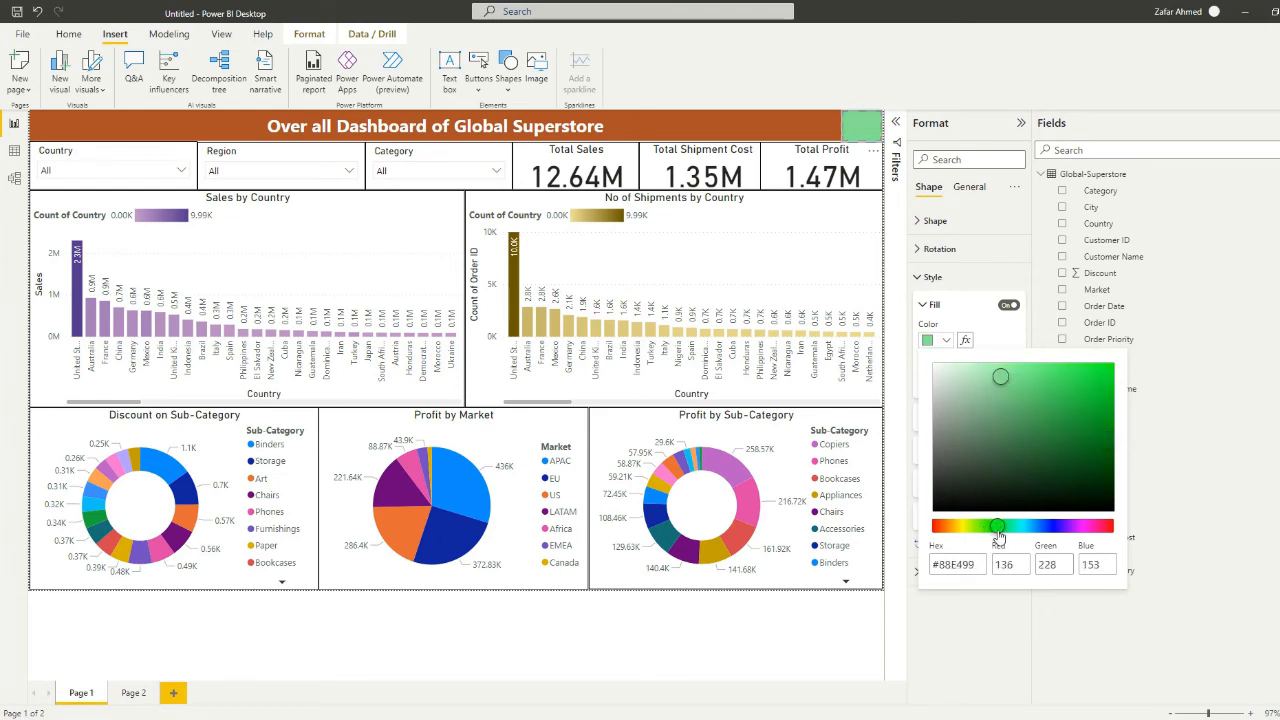
left_click_drag(997, 531, 963, 530)
left_click_drag(1001, 377, 1114, 377)
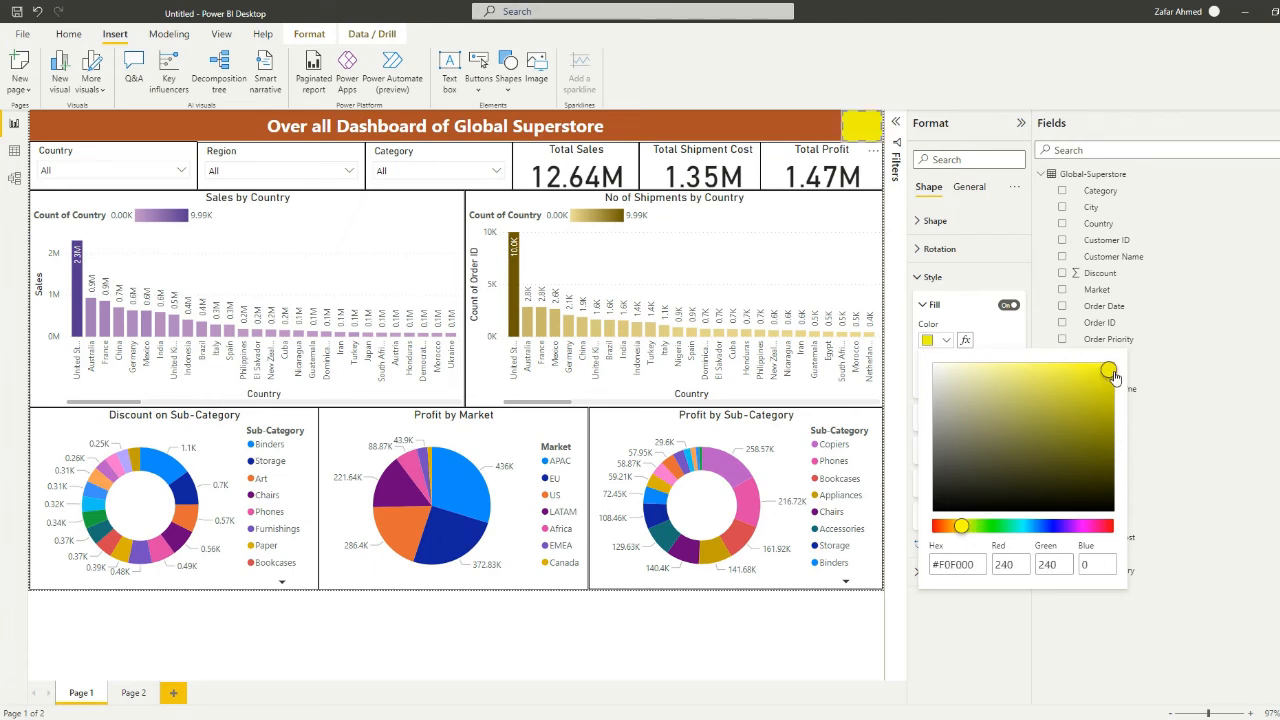
left_click(810, 650)
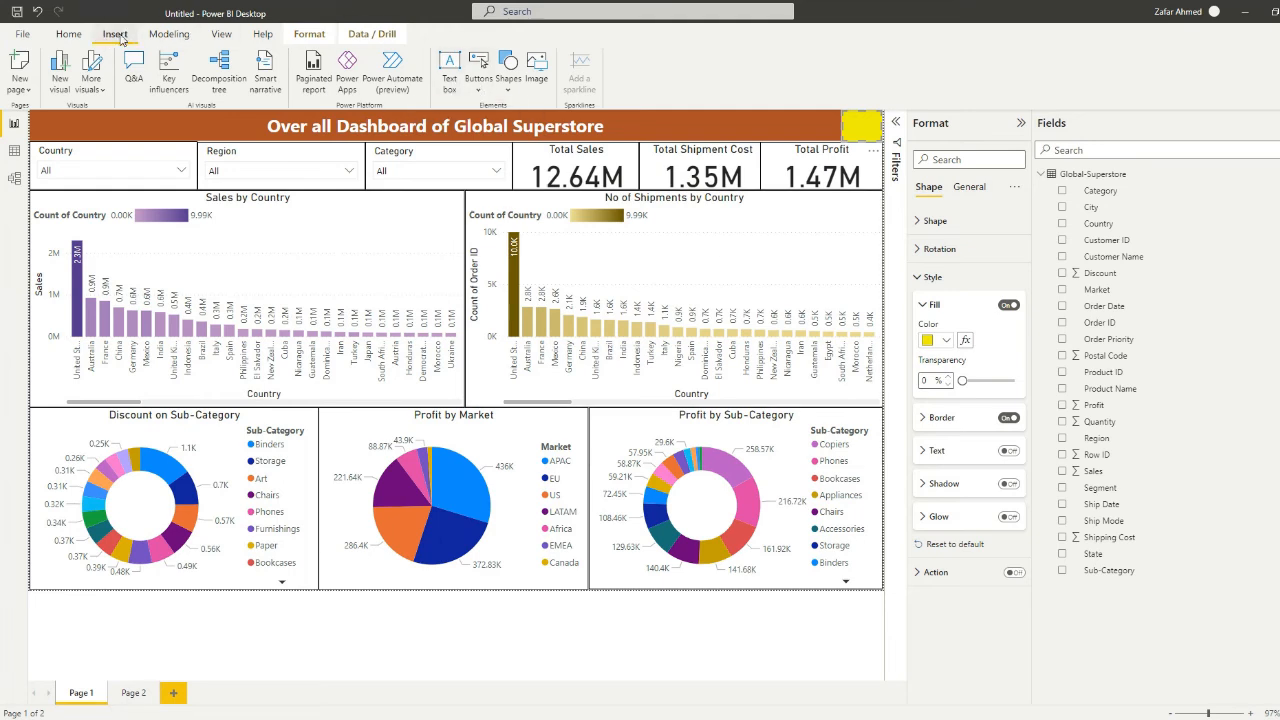
Insert a Reset button and place it over the yellow square beside the dashboard title
left_click(478, 88)
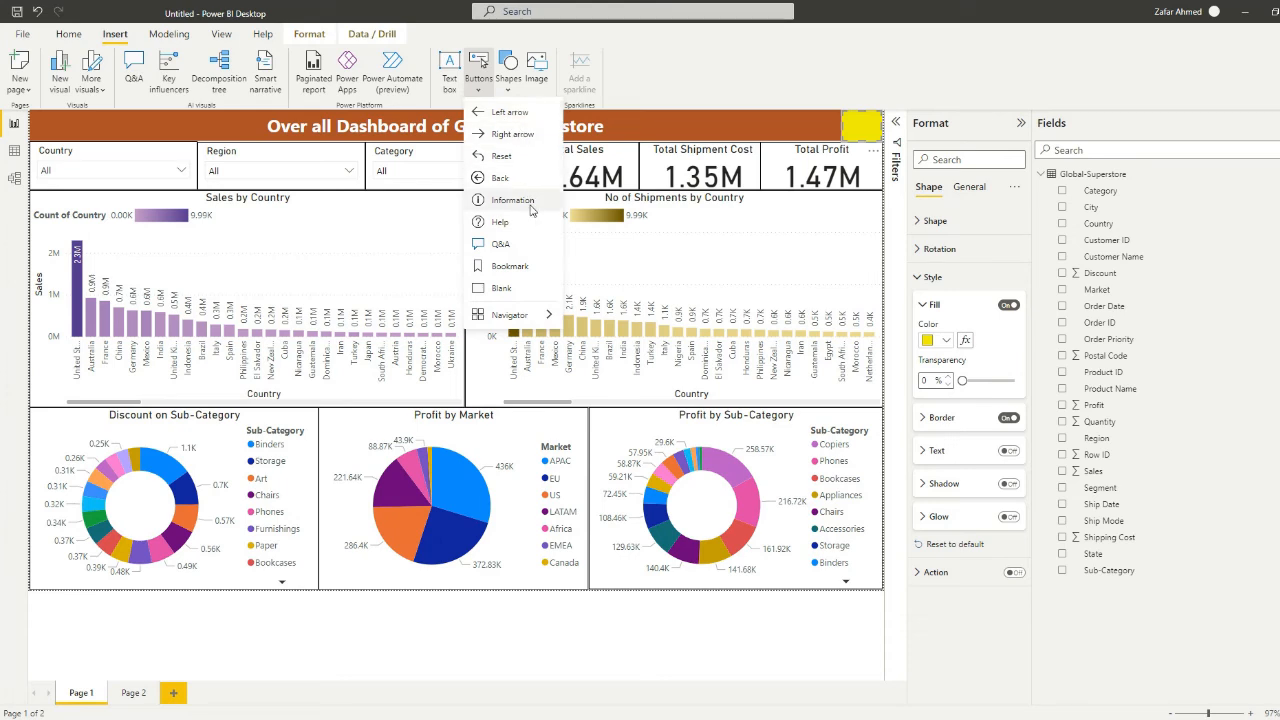
left_click(500, 156)
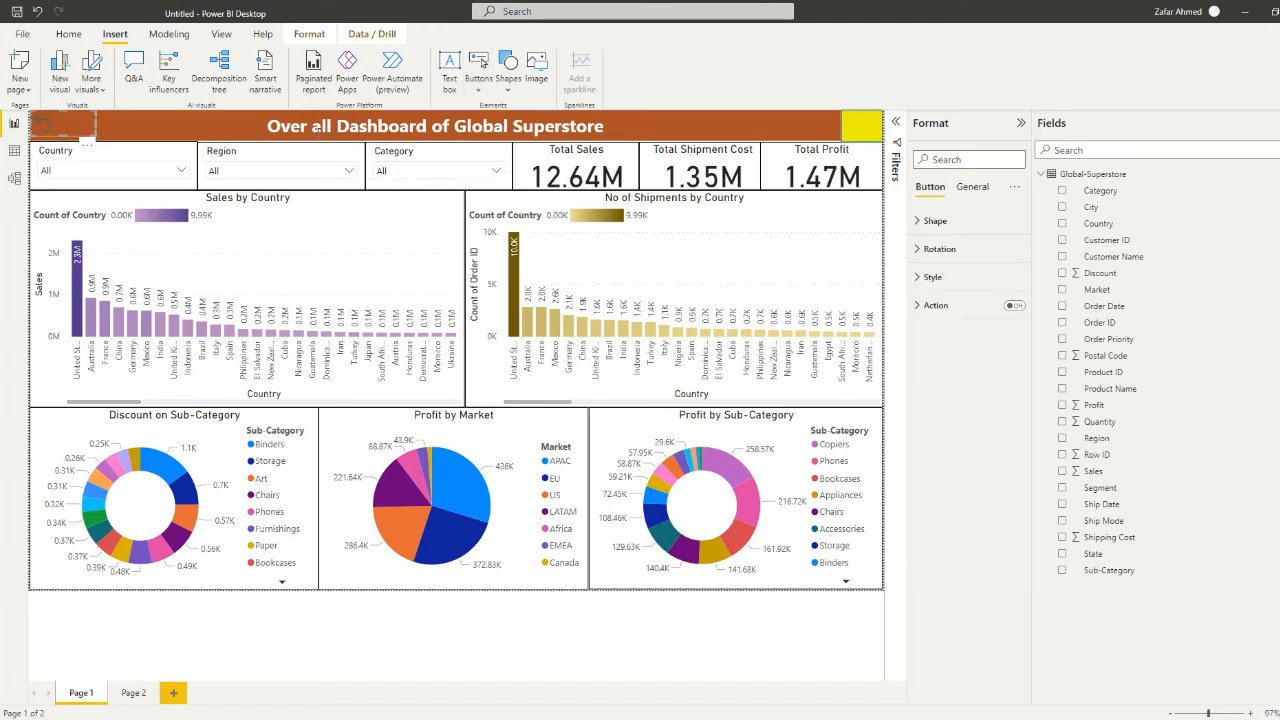
left_click_drag(57, 124, 860, 141)
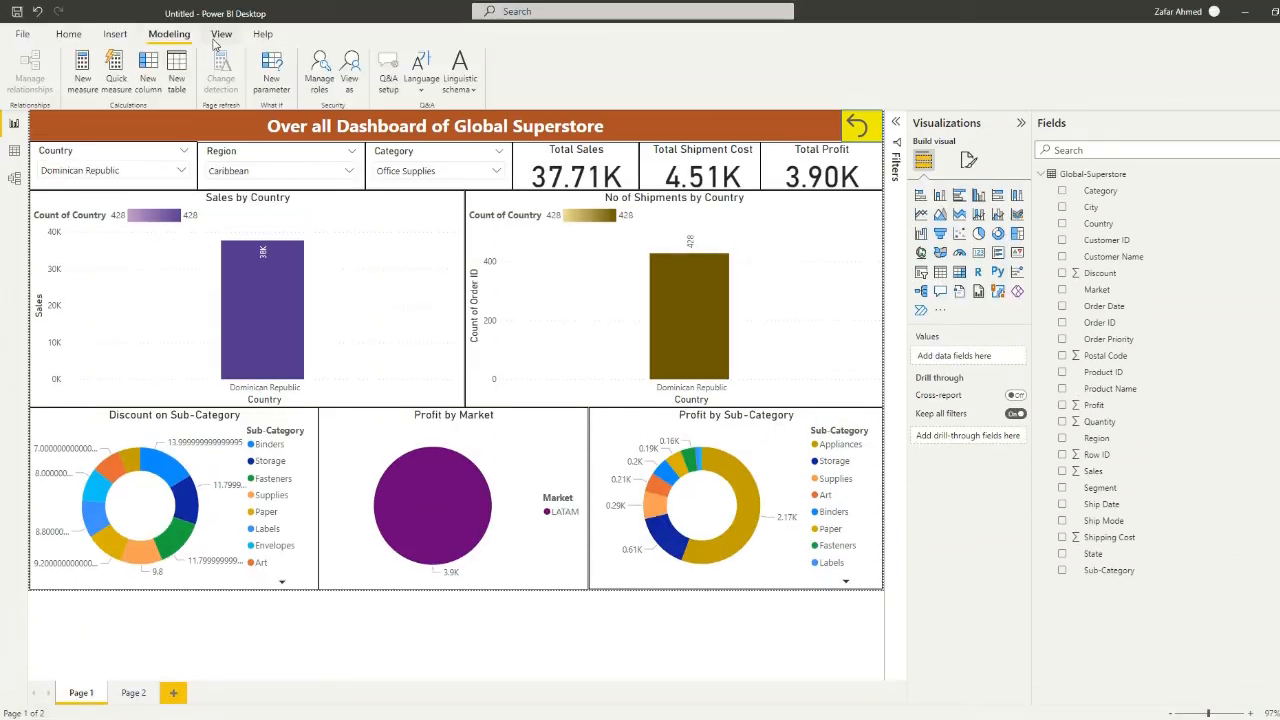
Add a bookmark of the current dashboard page and rename it Original
left_click(215, 40)
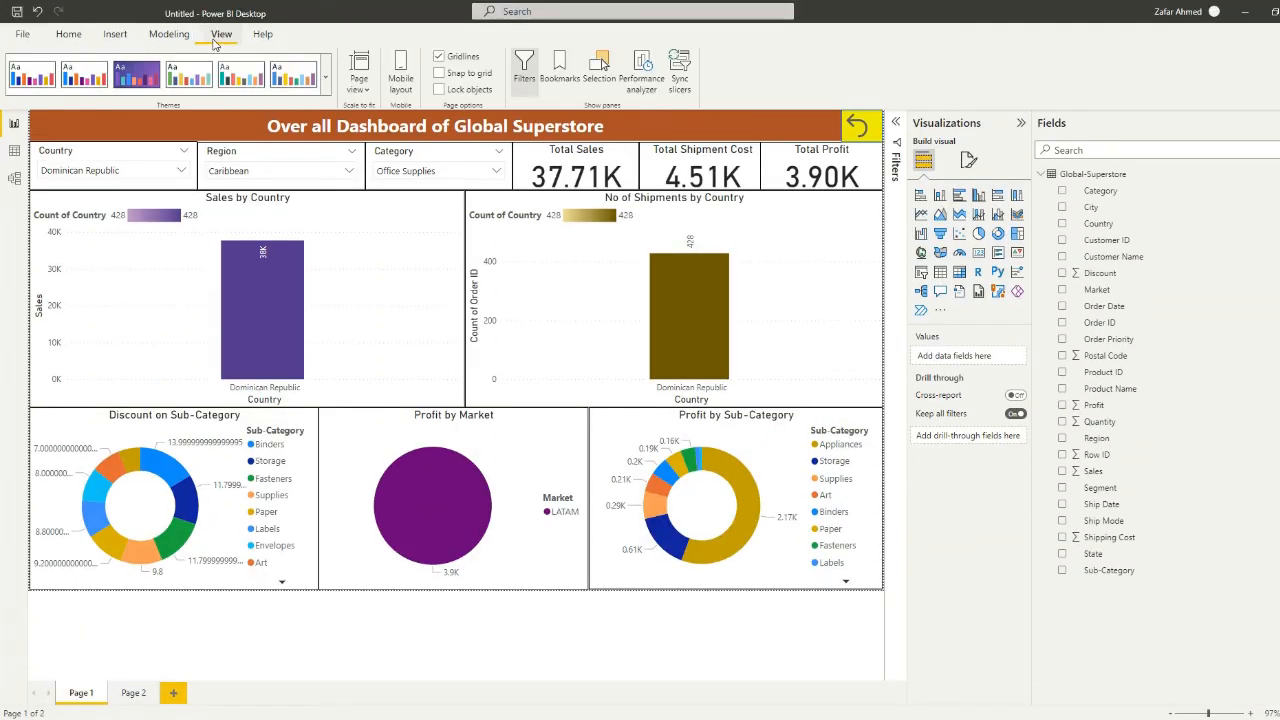
left_click(564, 79)
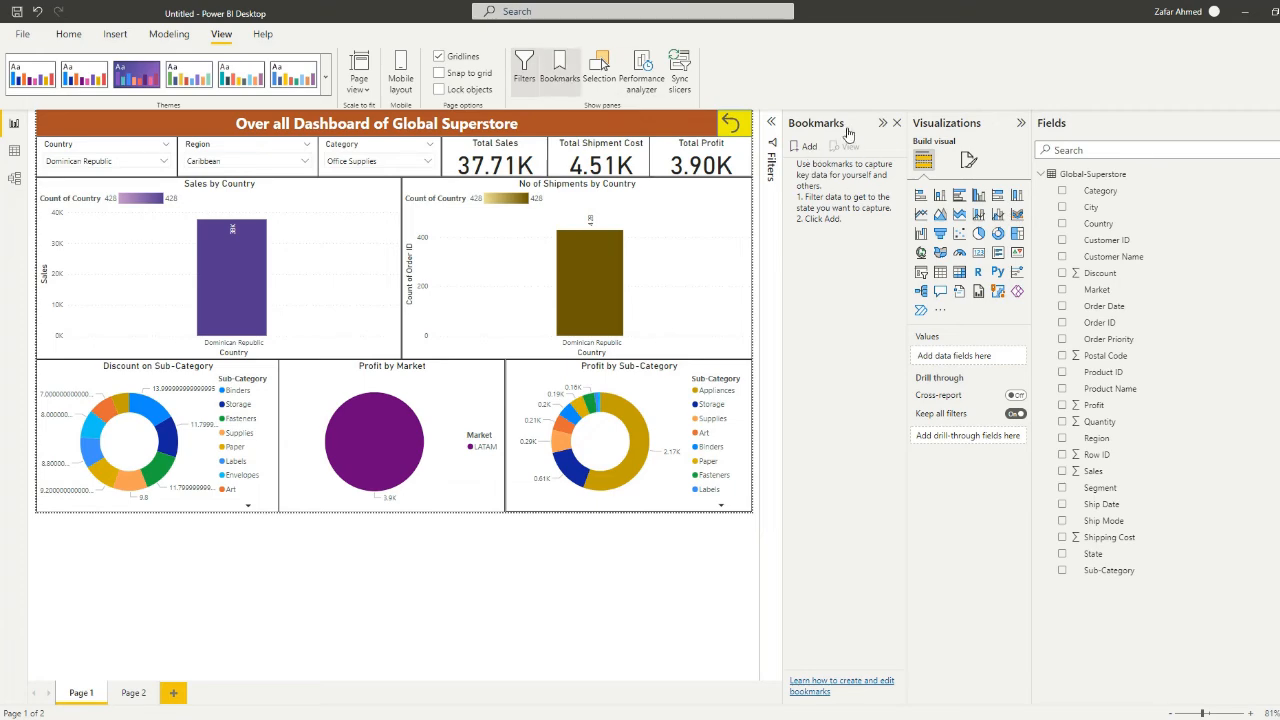
left_click(1020, 123)
left_click(1275, 125)
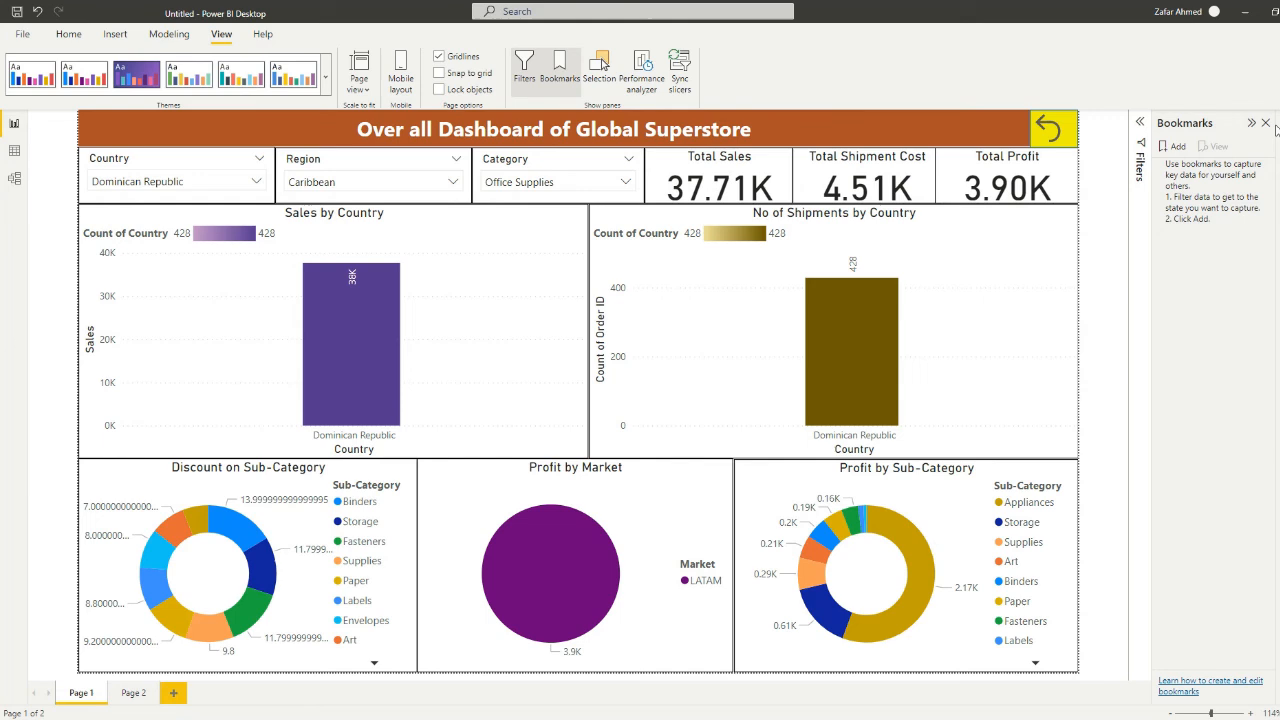
left_click(1174, 147)
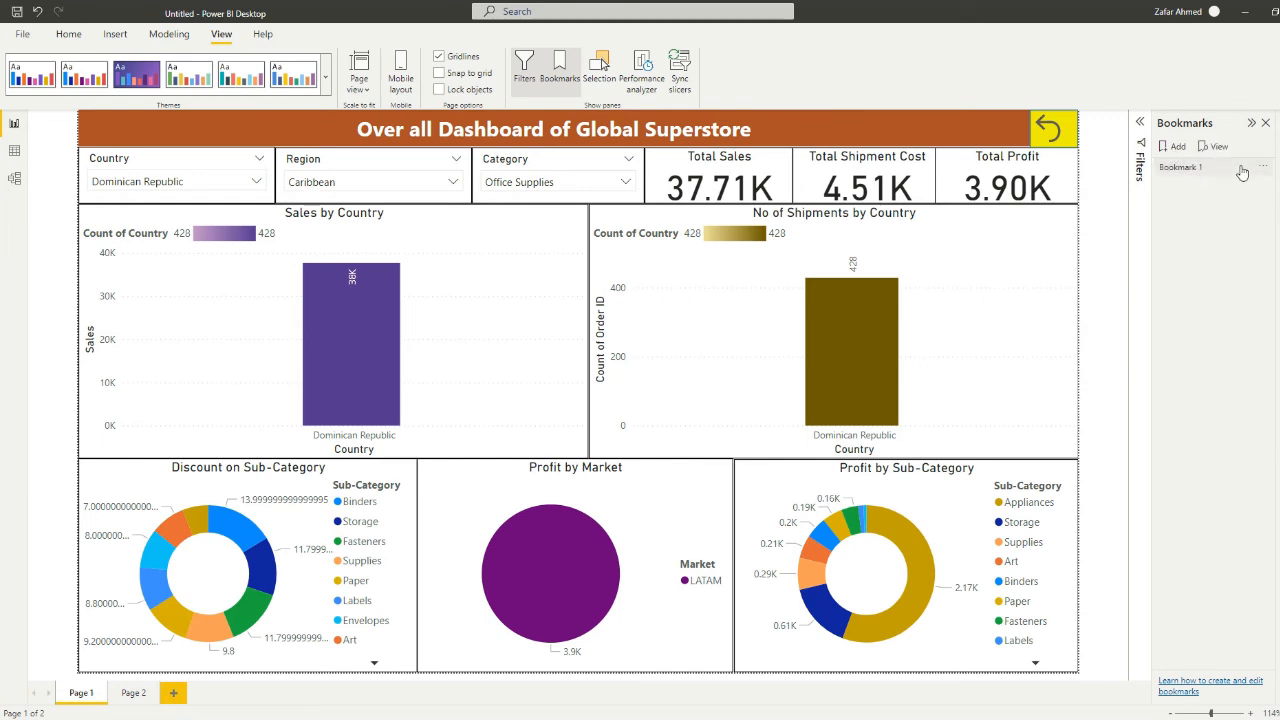
left_click(1263, 167)
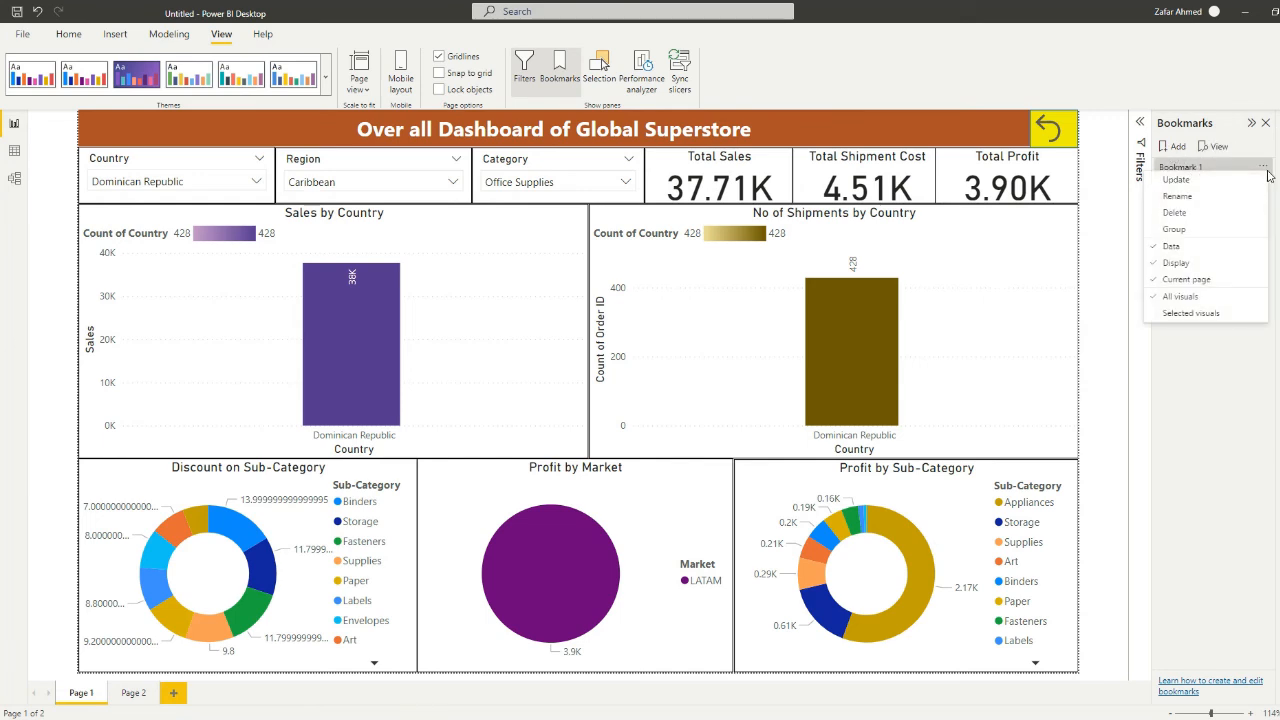
left_click(1220, 204)
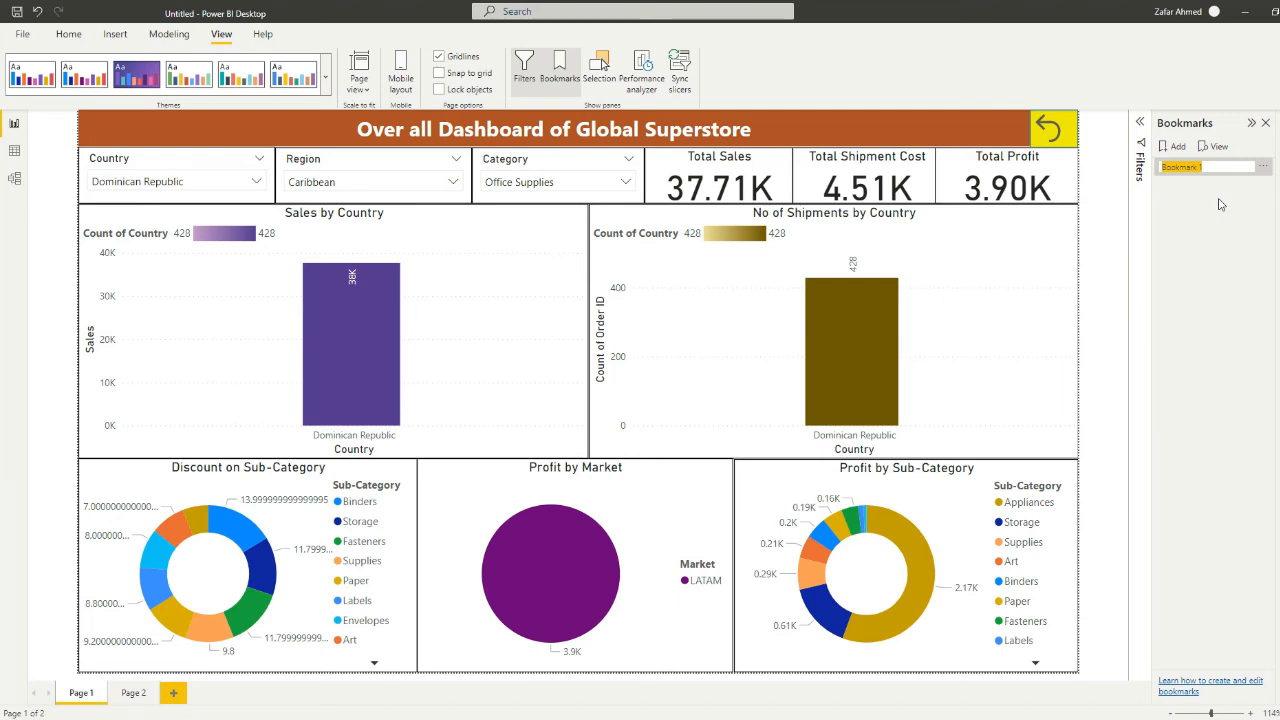
type("C")
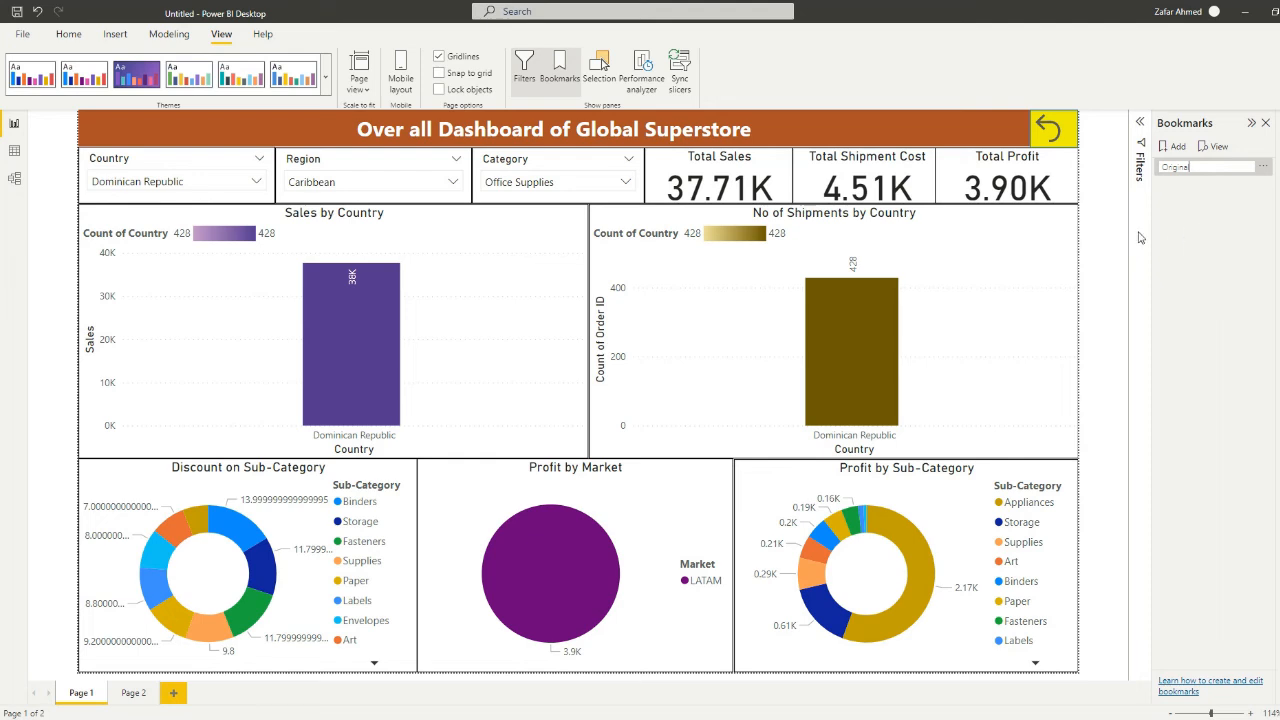
left_click(1183, 238)
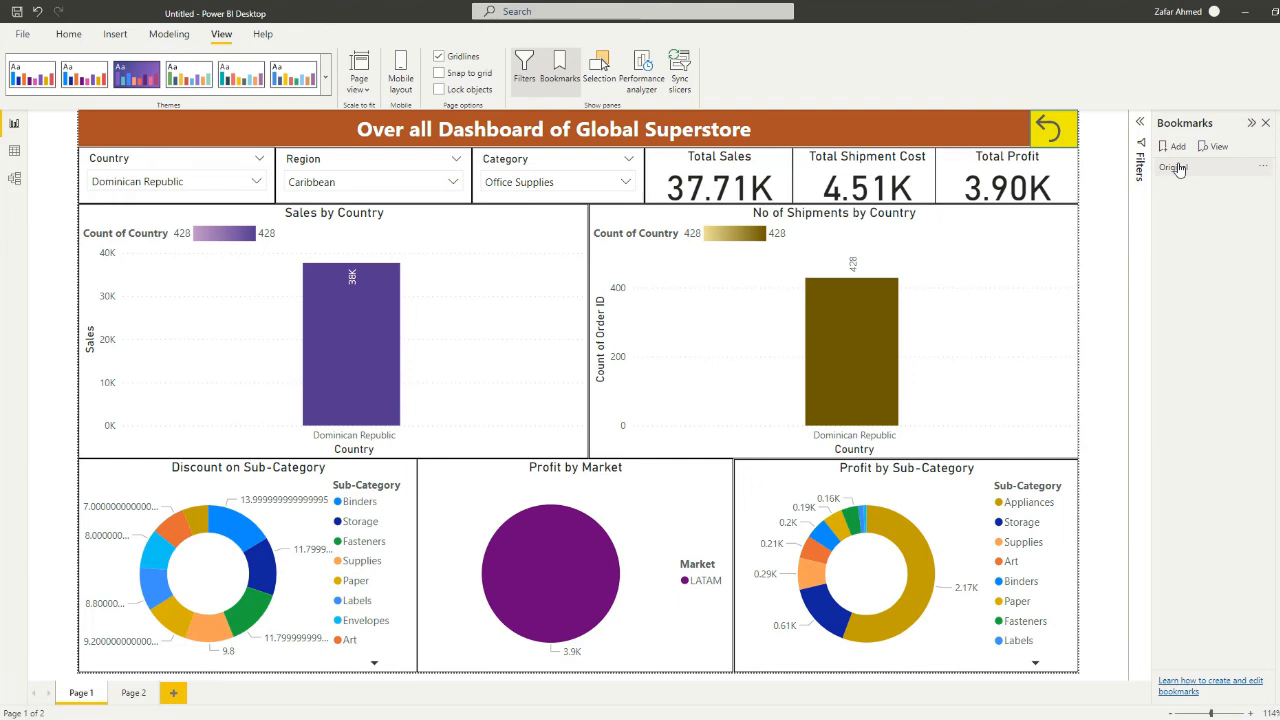
left_click(1177, 168)
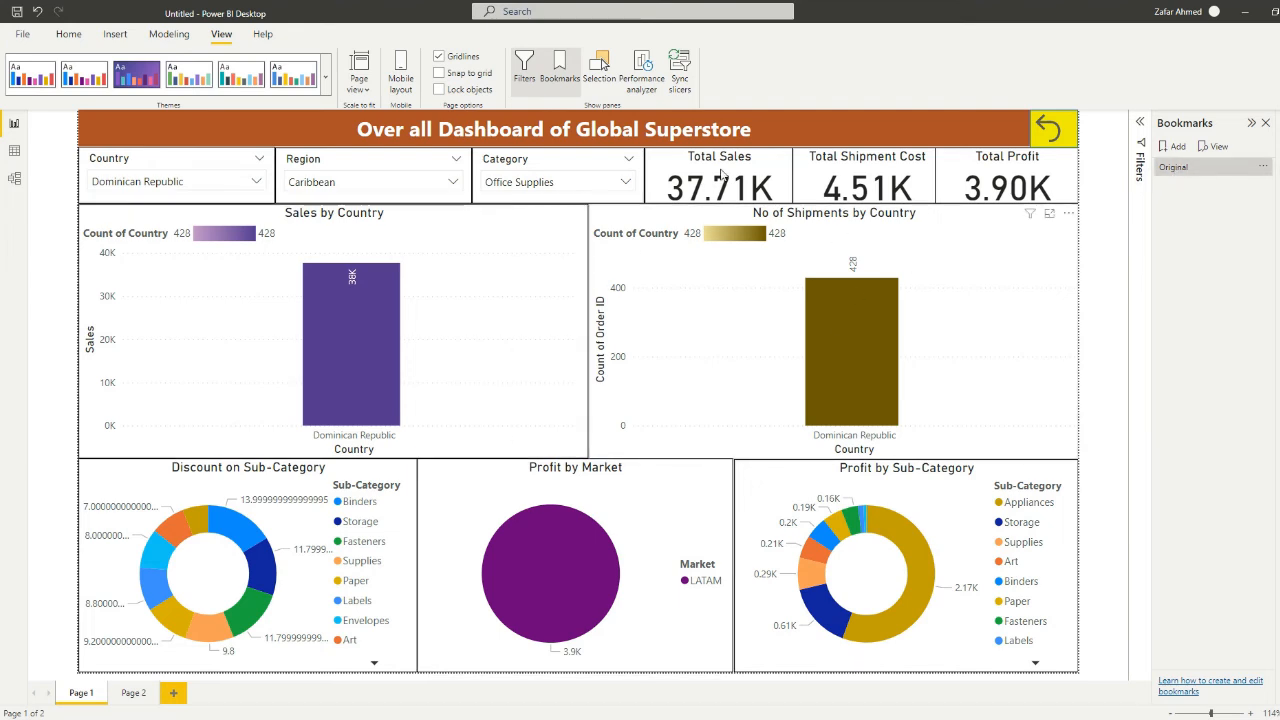
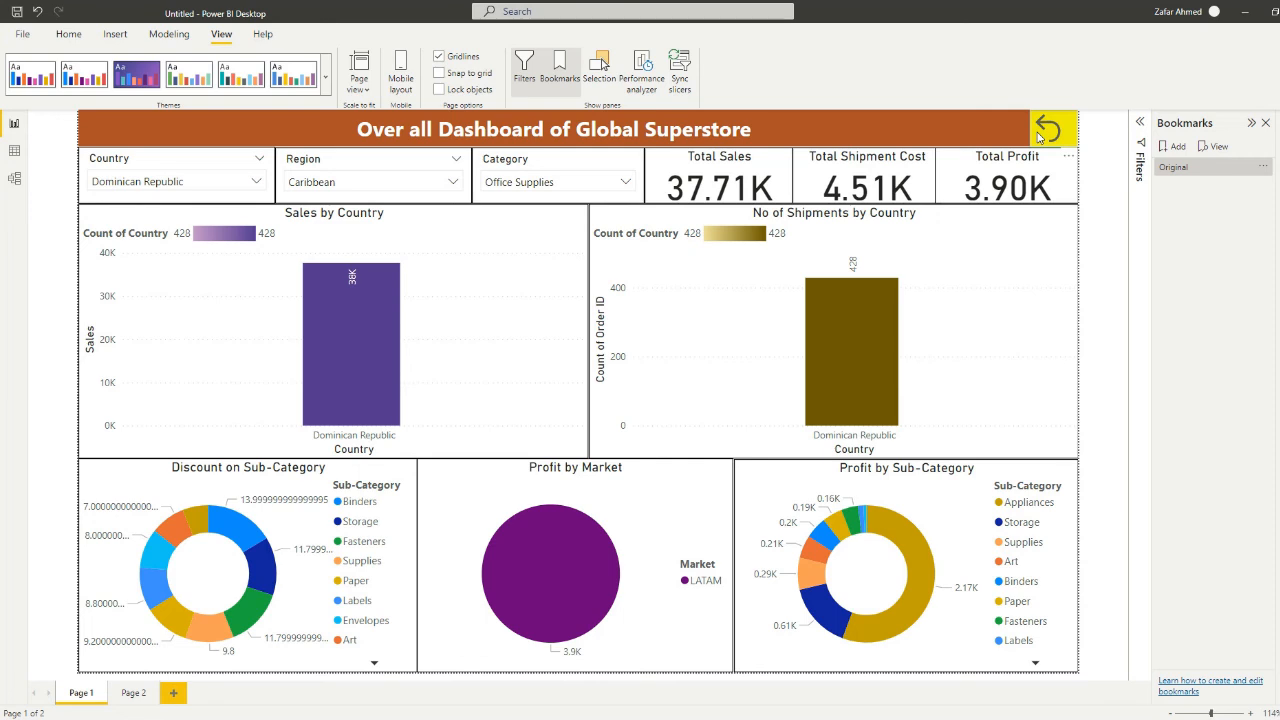
Clear Dominican Republic, Caribbean and Office Supplies from the Country, Region and Category slicers
left_click(255, 182)
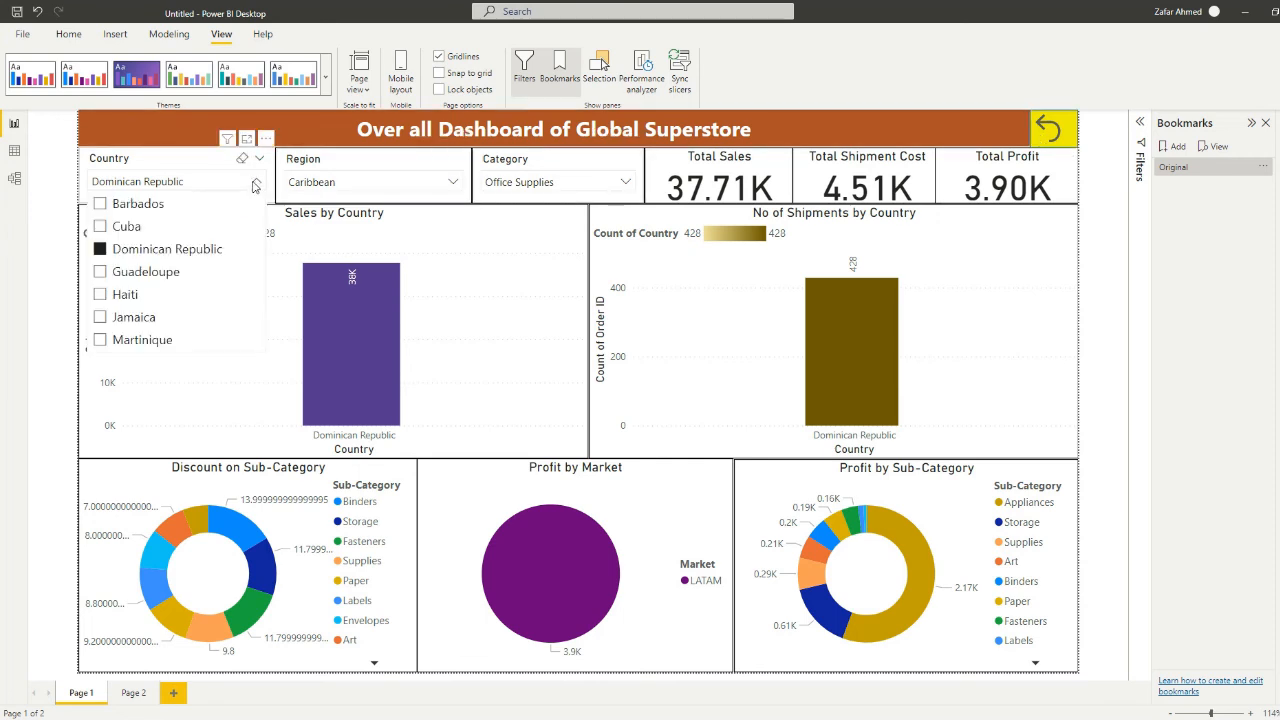
left_click(163, 250)
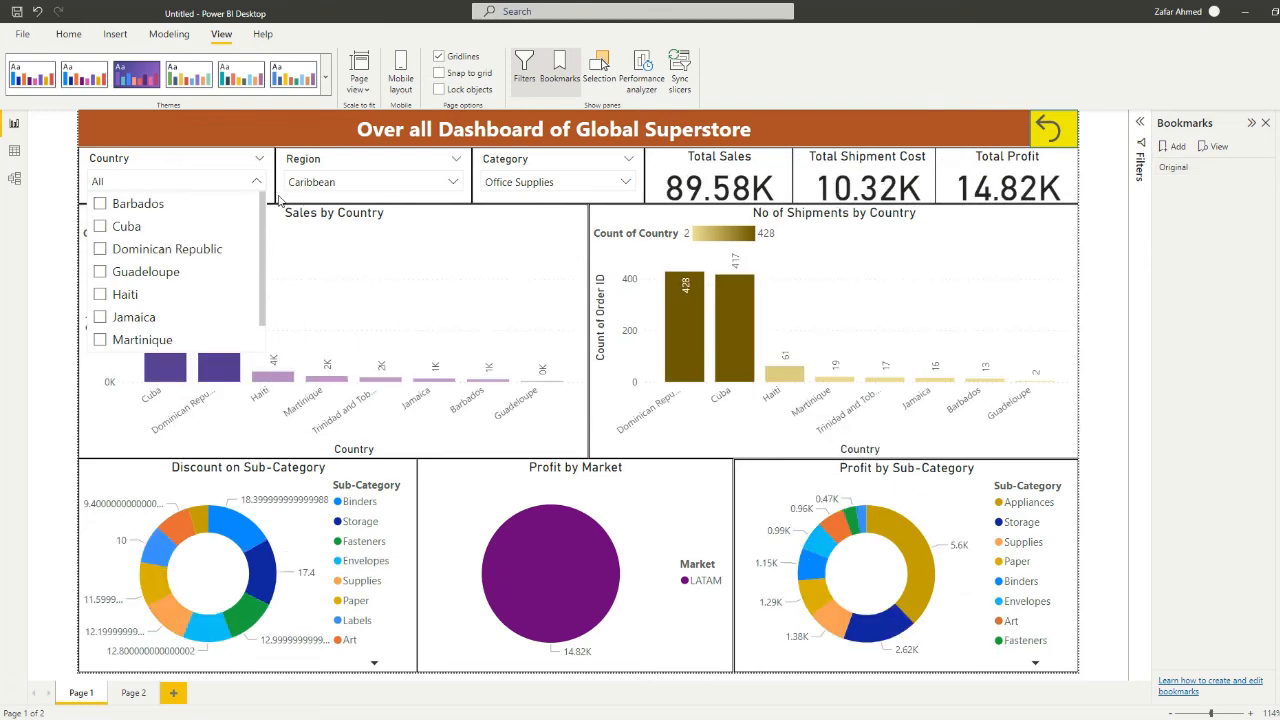
left_click(374, 182)
left_click(297, 249)
left_click(520, 182)
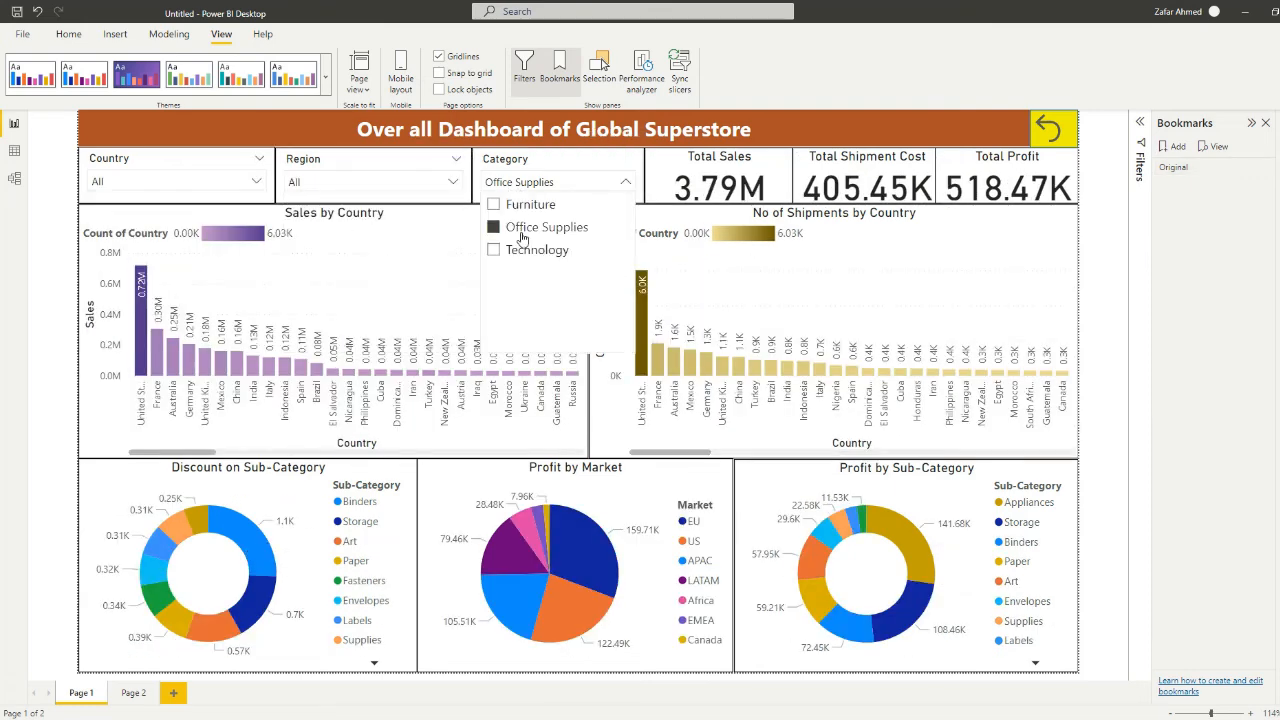
left_click(521, 237)
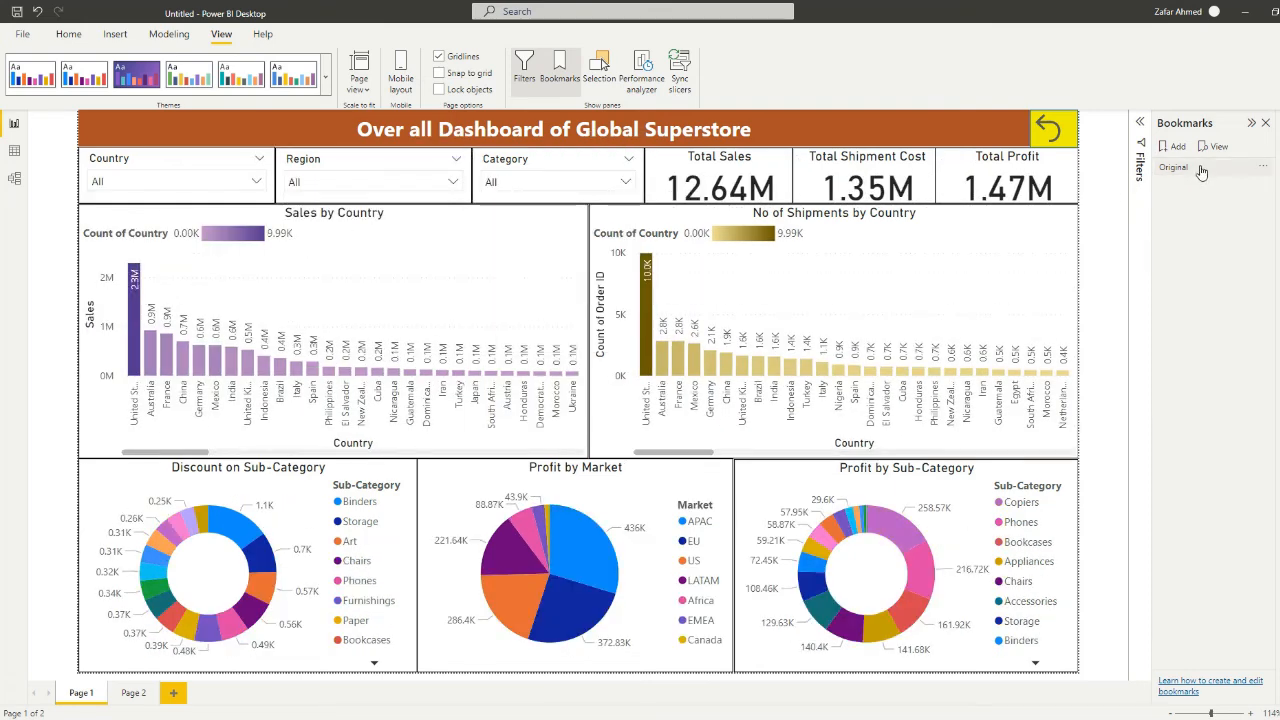
Update the Original bookmark with the unfiltered dashboard and apply it
left_click(1263, 167)
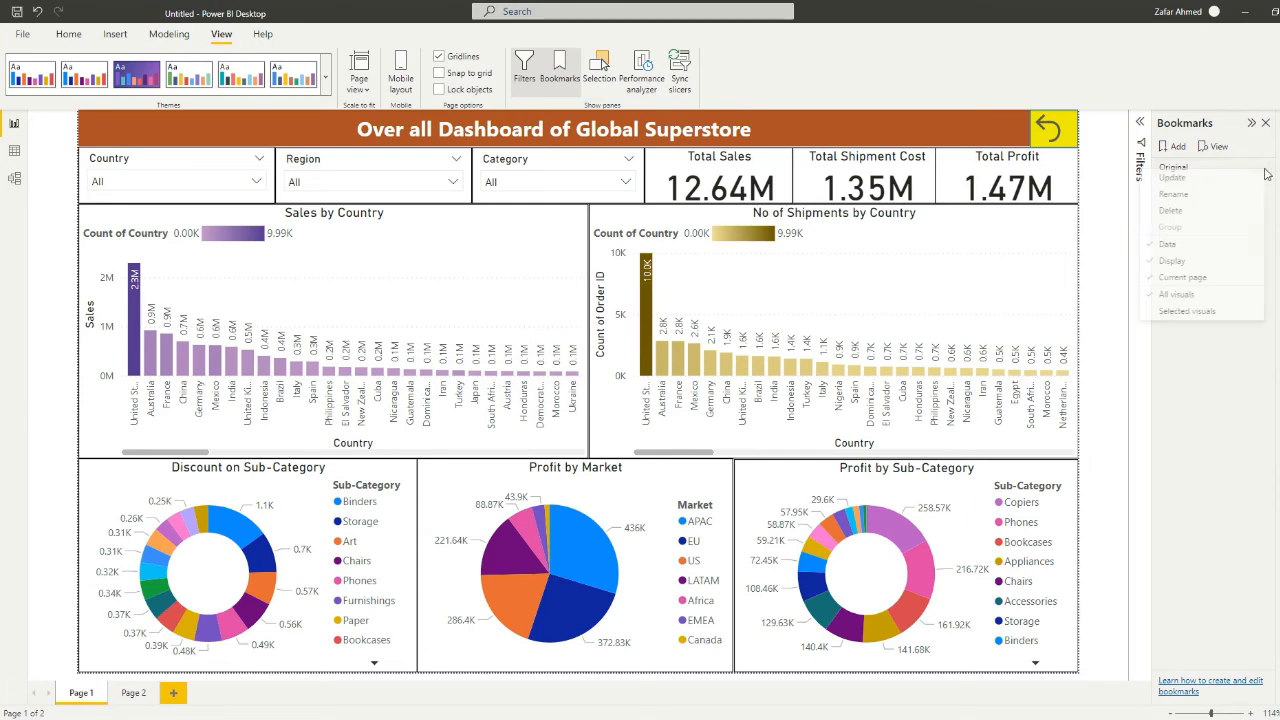
left_click(1175, 178)
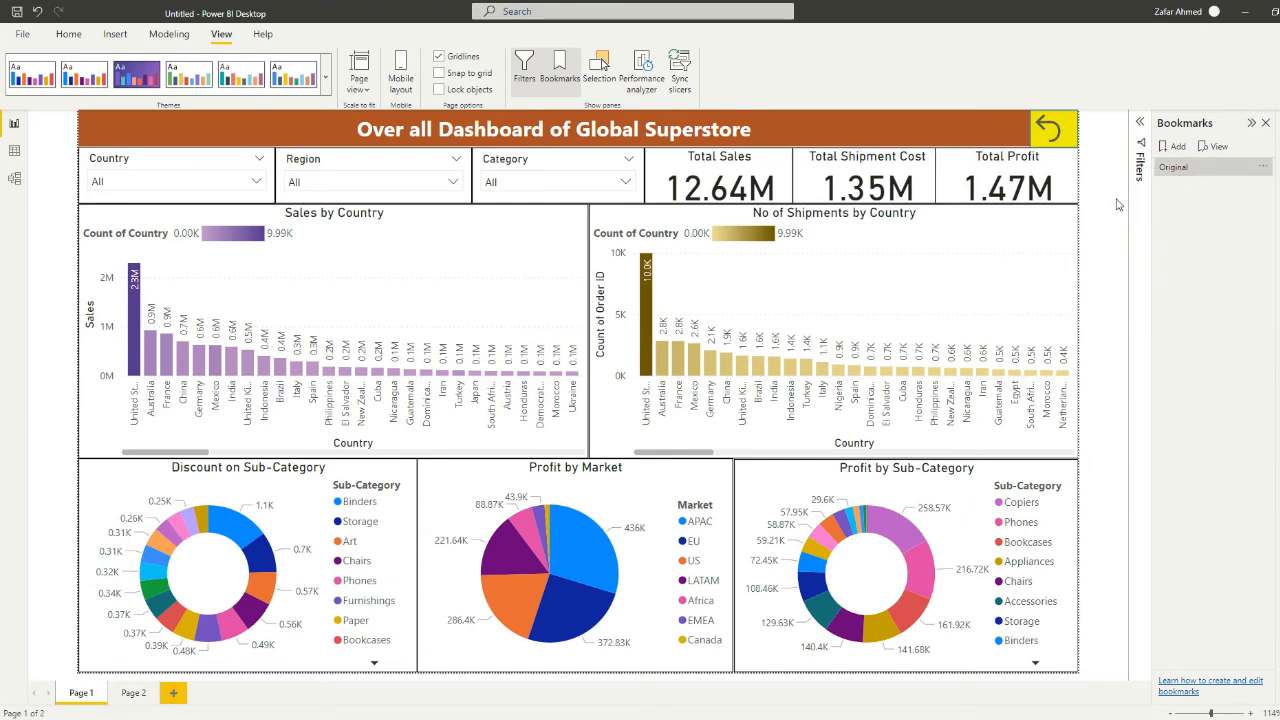
left_click(1168, 167)
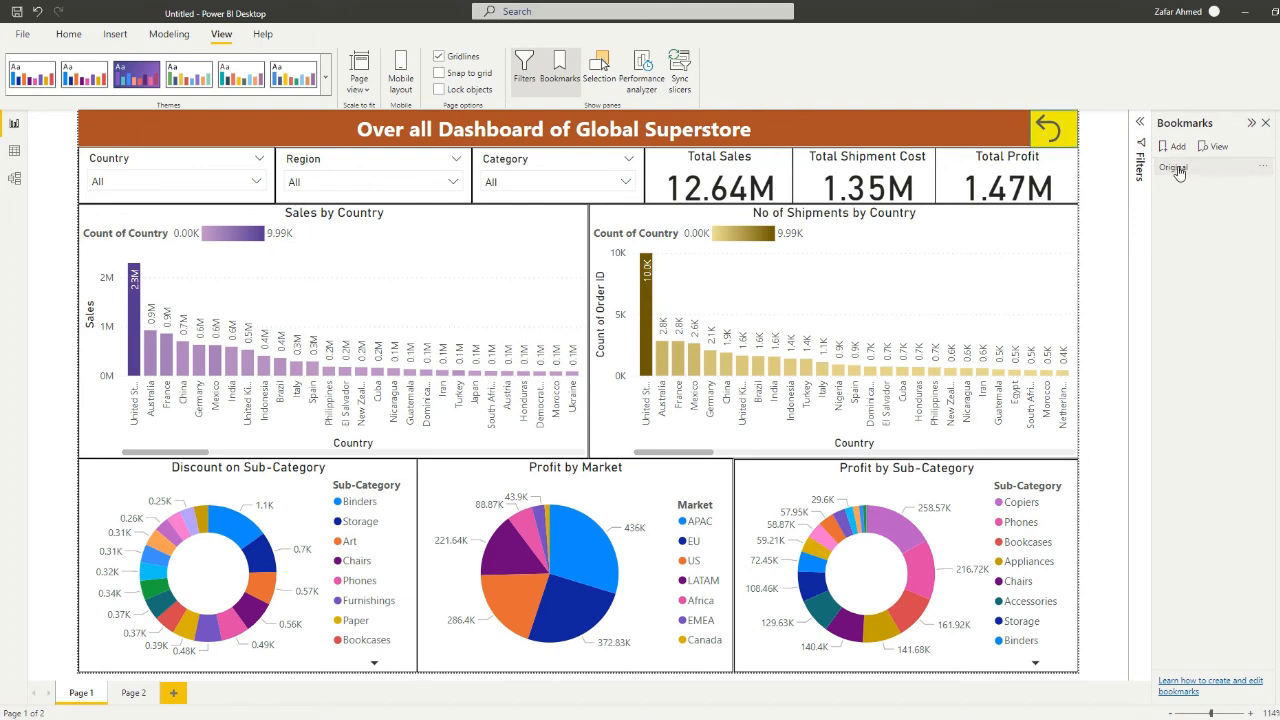
left_click(1174, 168)
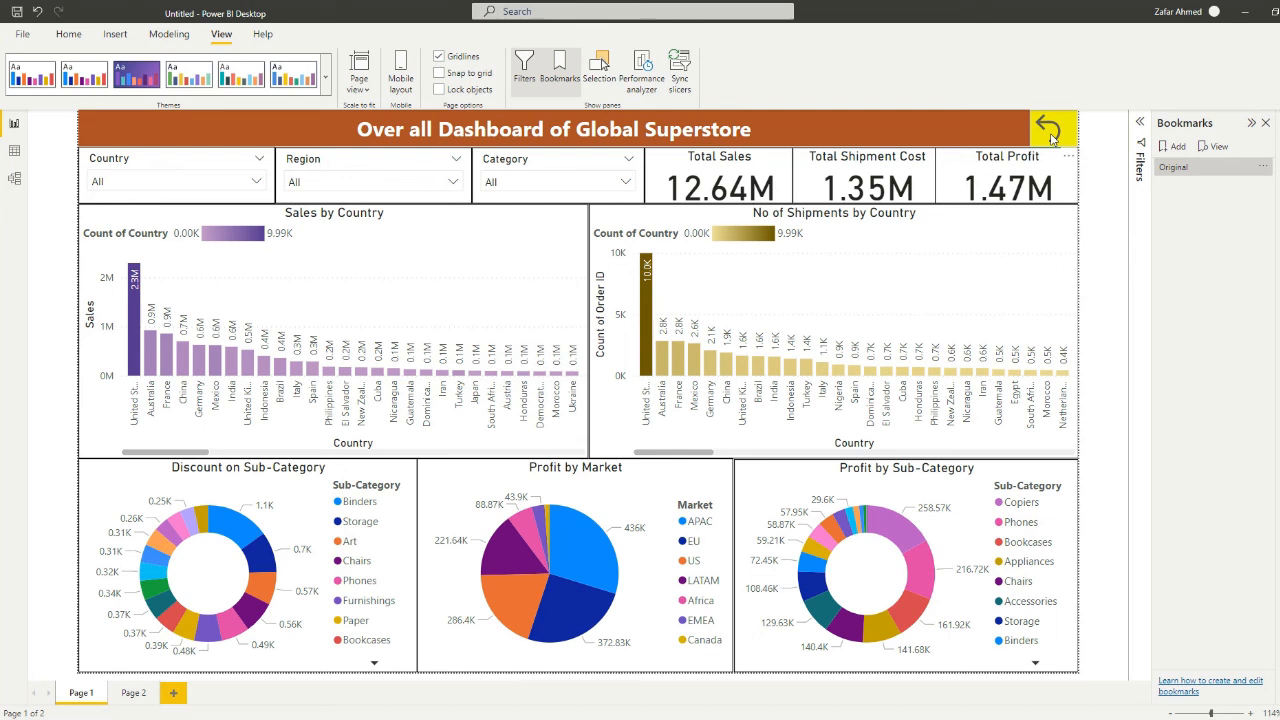
Set the reset button's action type to Bookmark, link it to Original, and close the bookmark list
left_click(1056, 130)
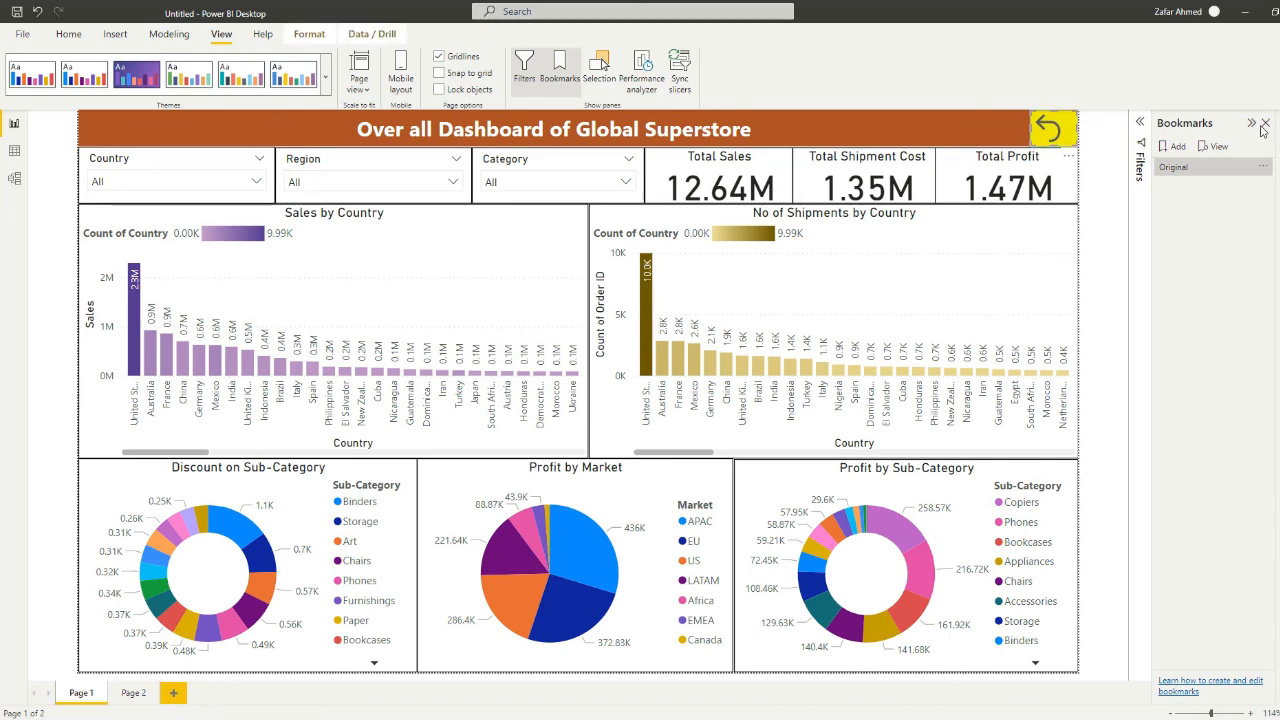
left_click(1279, 122)
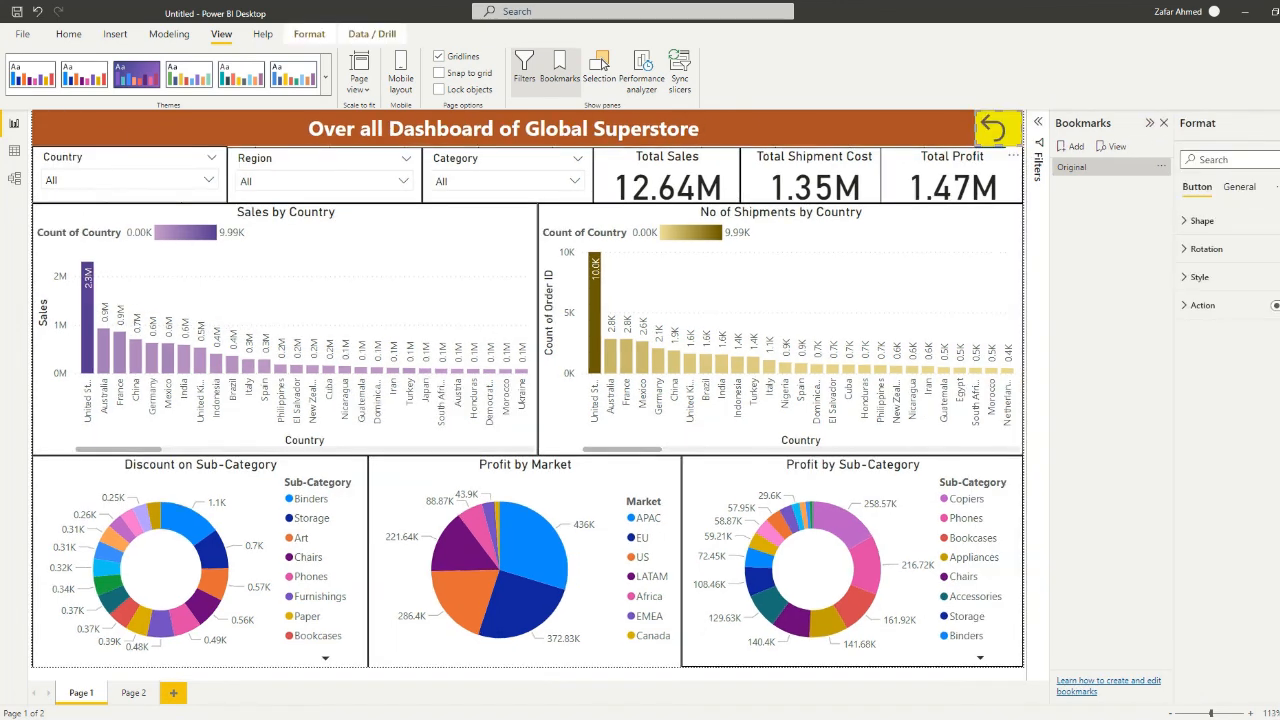
left_click(1203, 307)
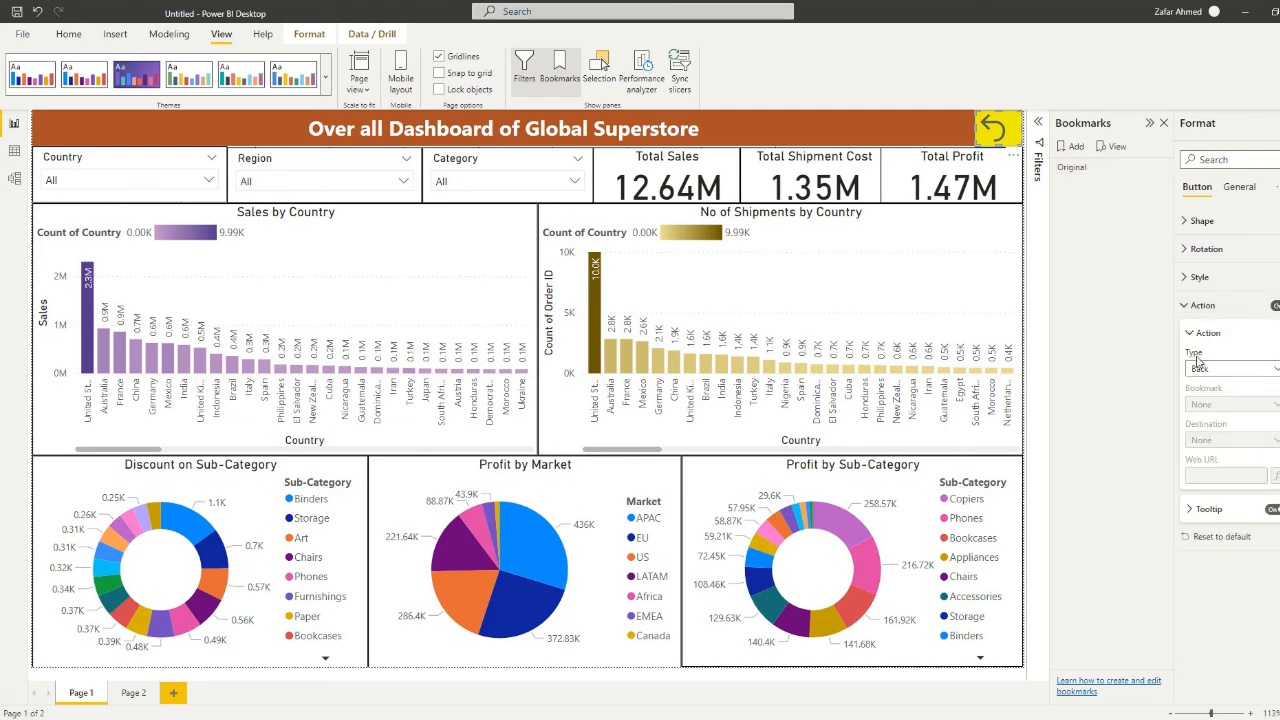
left_click(1219, 370)
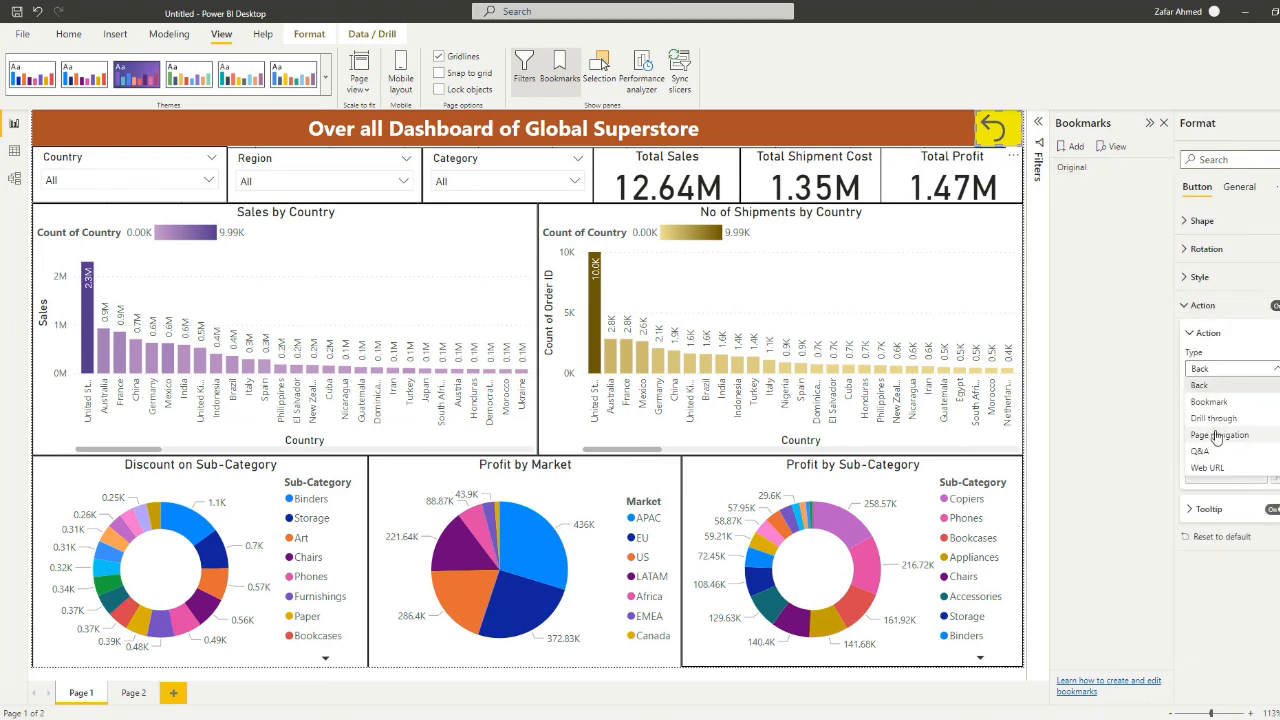
left_click(1218, 402)
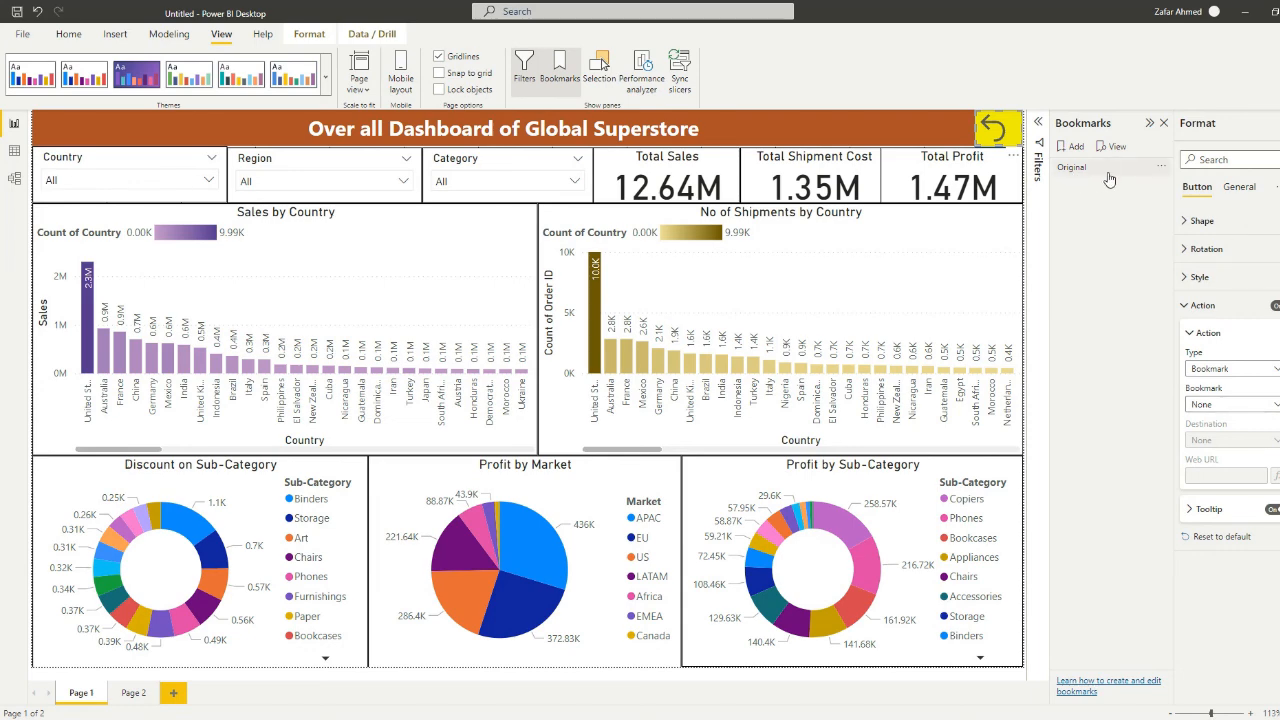
left_click(1207, 404)
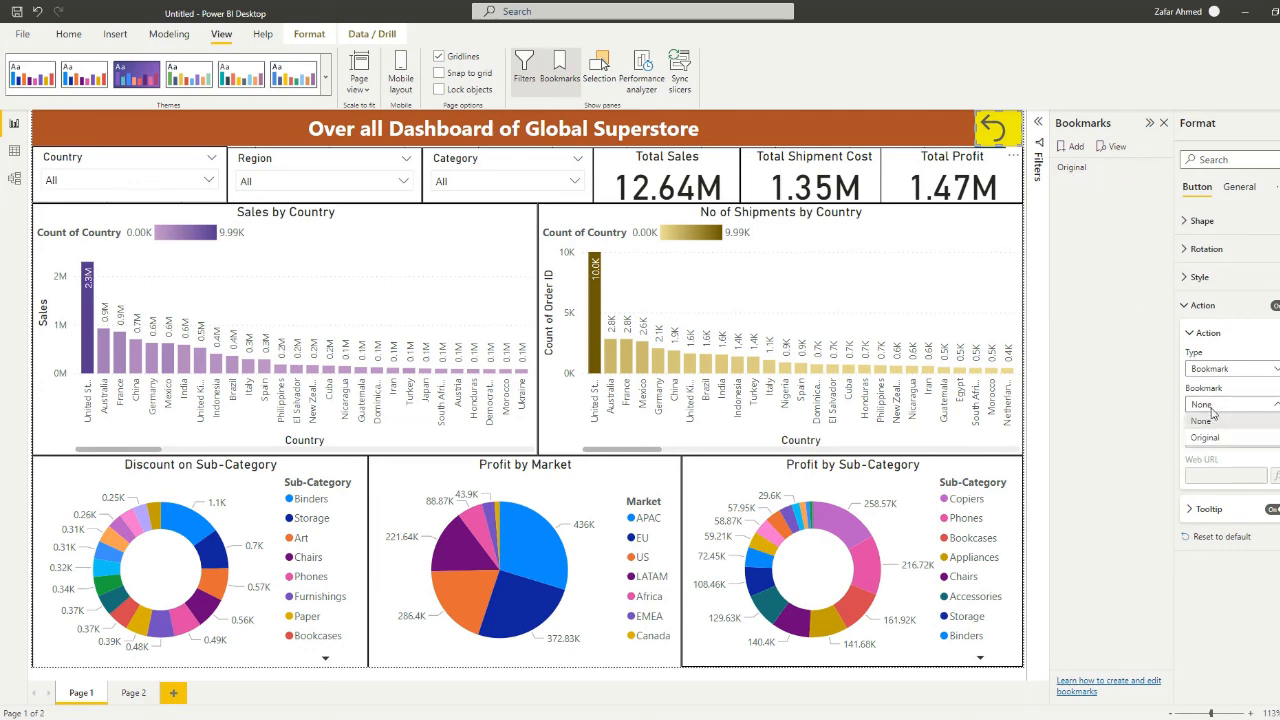
left_click(1214, 440)
left_click(1279, 123)
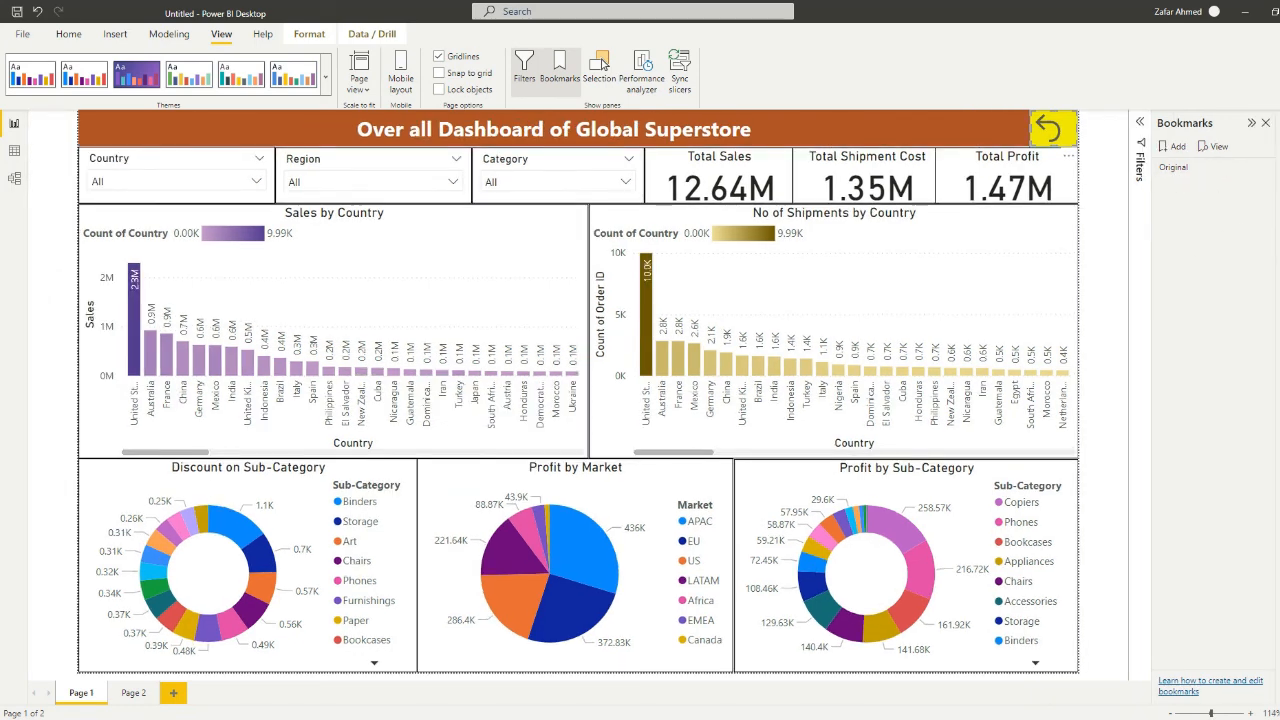
left_click(1267, 124)
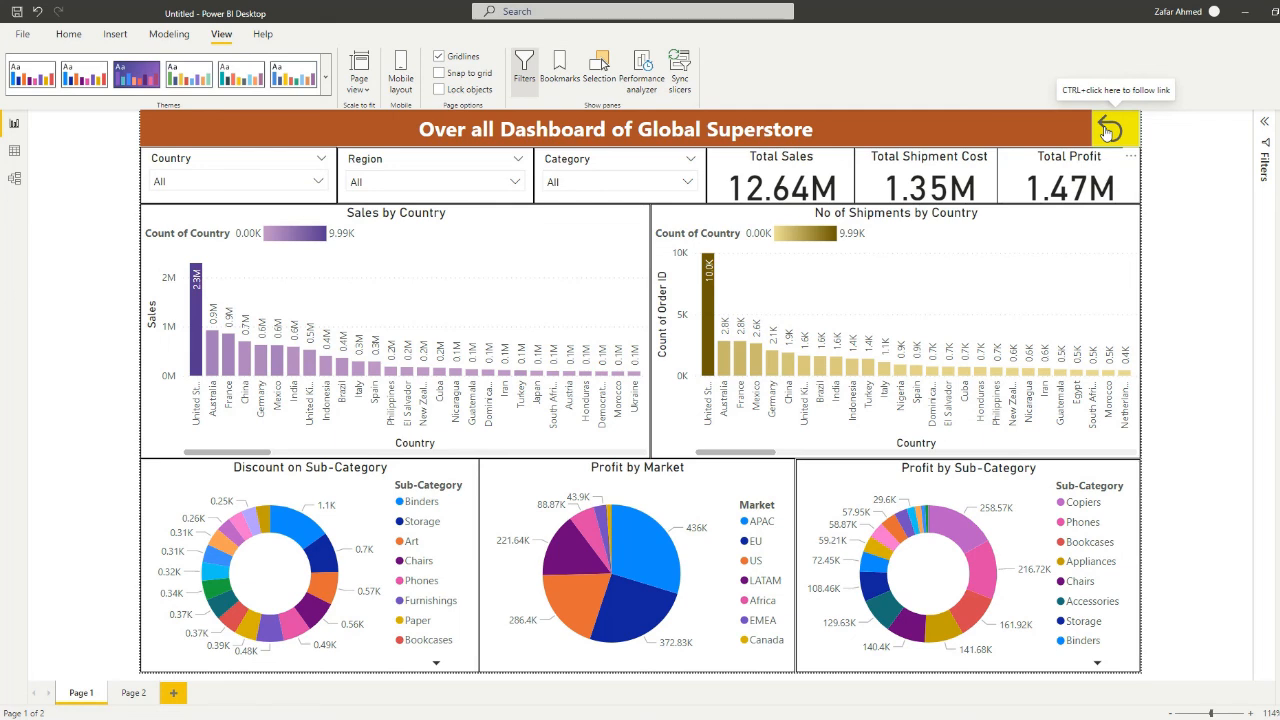
Filter the Country slicer to Argentina and clear that selection again
left_click(305, 181)
left_click(205, 294)
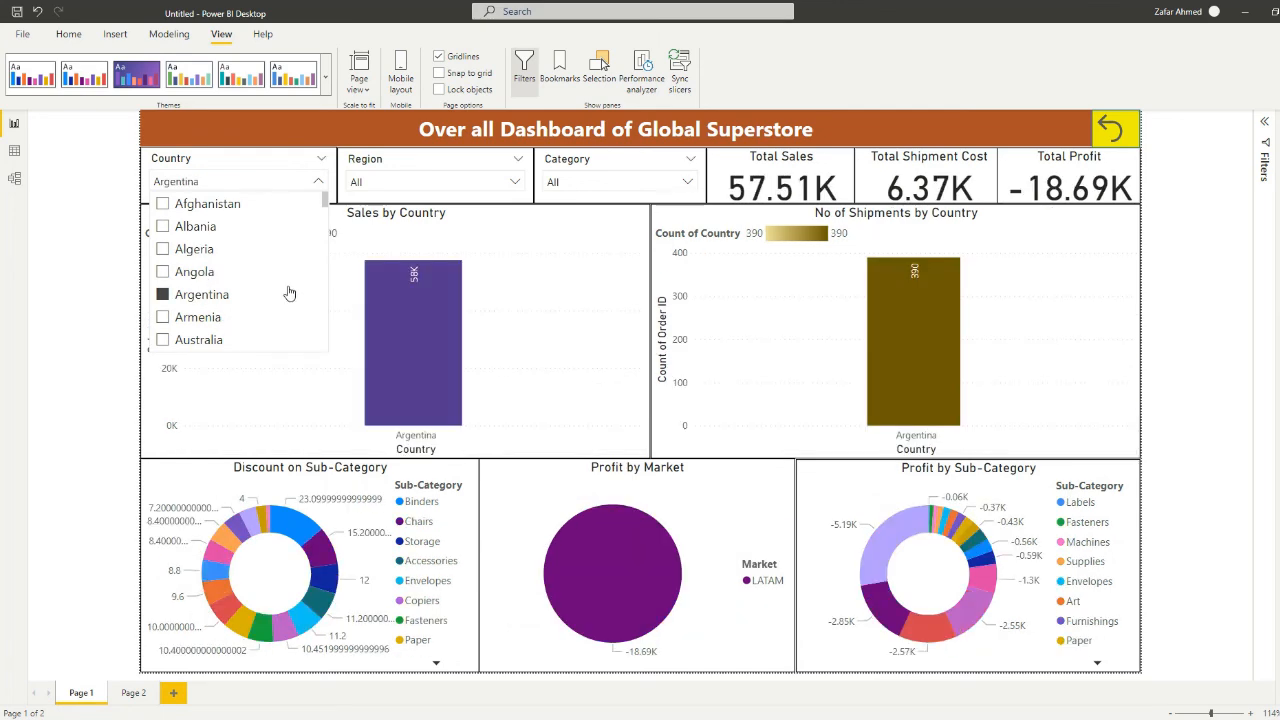
left_click(491, 184)
left_click(300, 180)
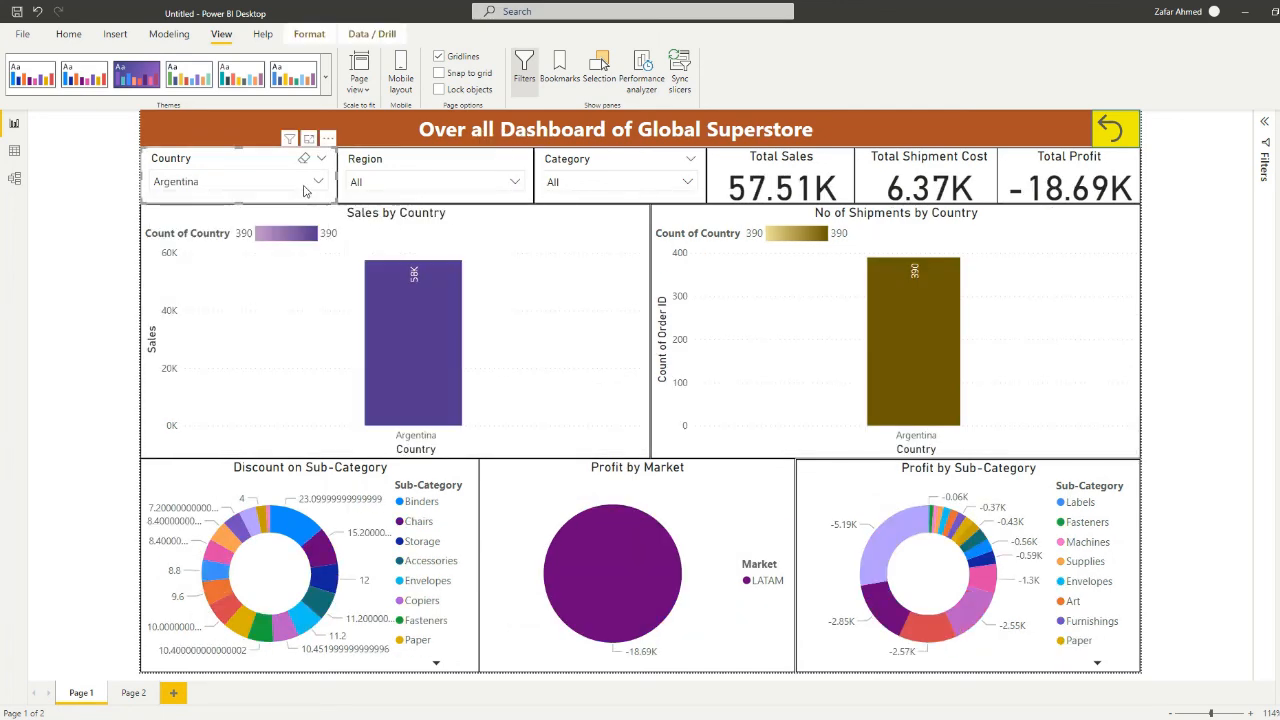
left_click(190, 295)
Test the reset button by filtering to Central Asia, Technology and Afghanistan and following the button's link
left_click(500, 181)
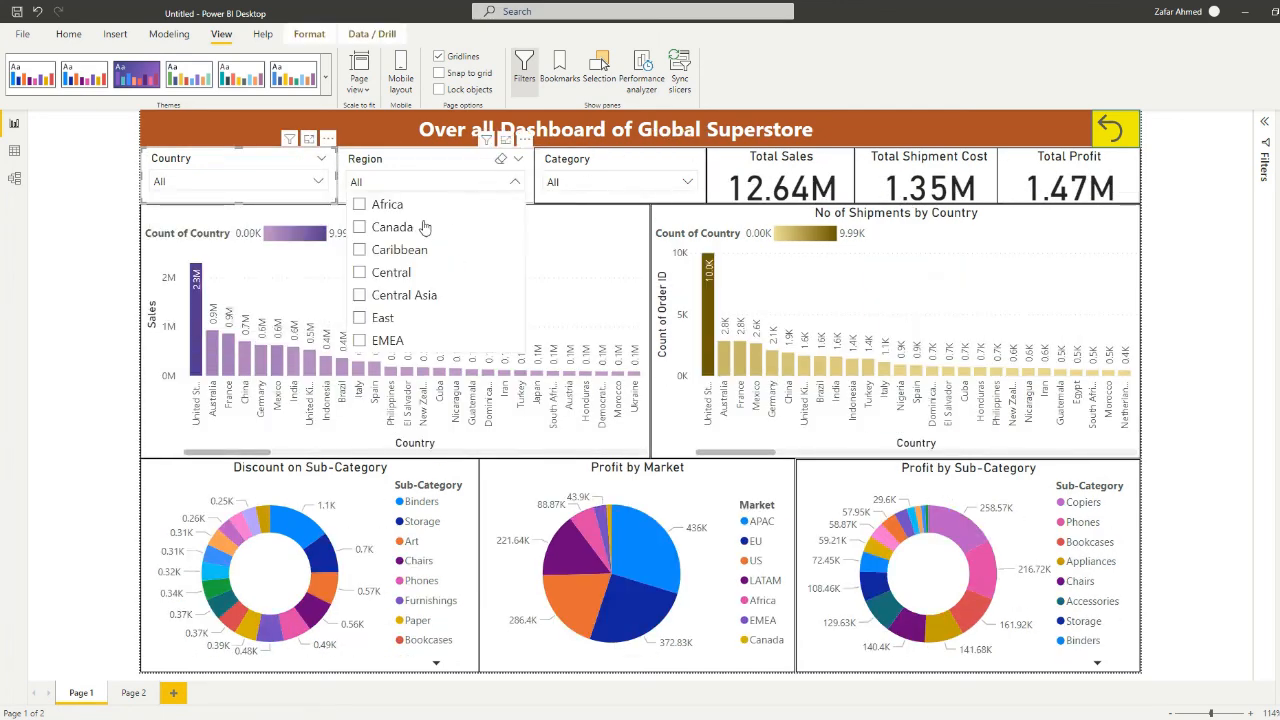
left_click(393, 294)
left_click(620, 181)
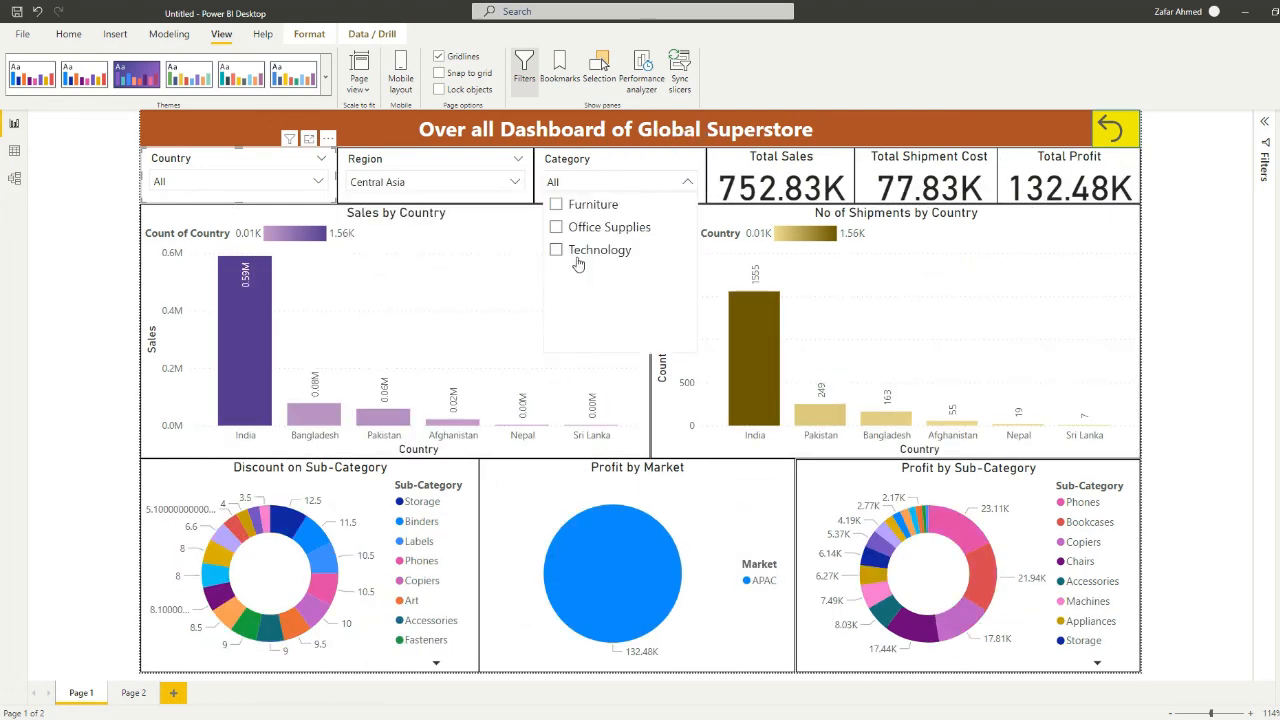
left_click(563, 250)
left_click(316, 181)
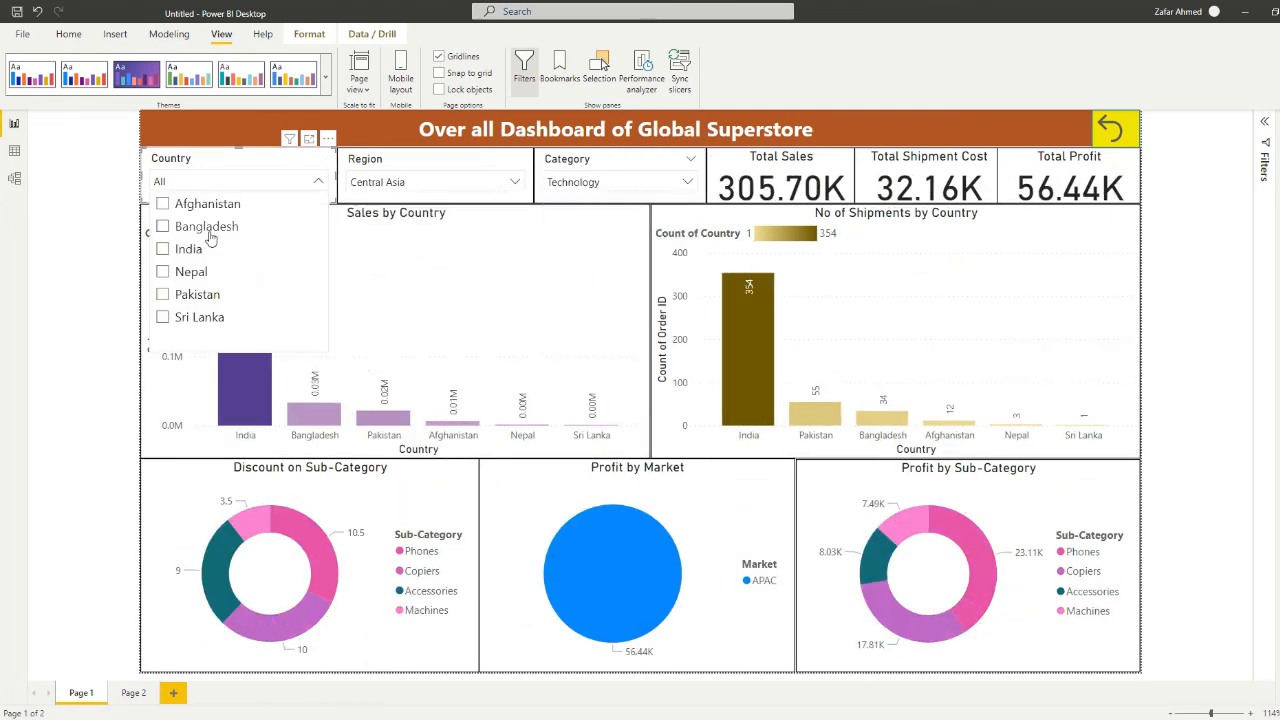
left_click(219, 205)
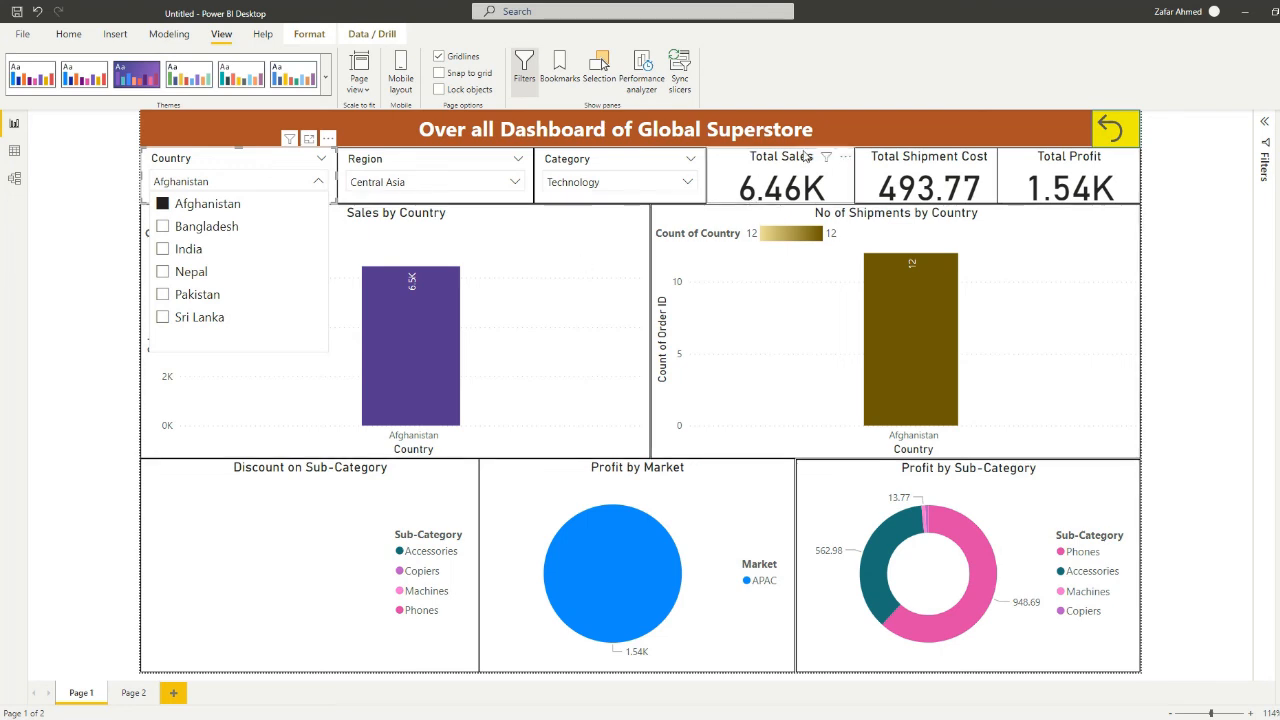
left_click(1210, 267)
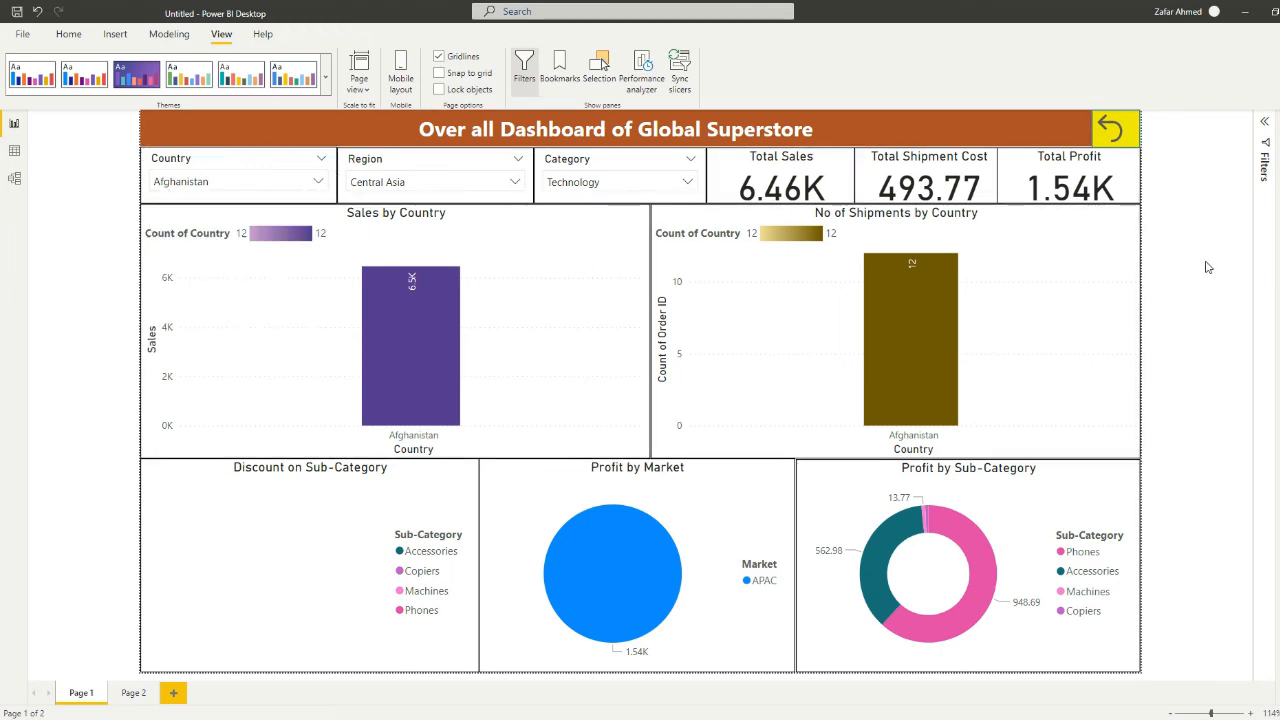
left_click(1110, 130, "ctrl")
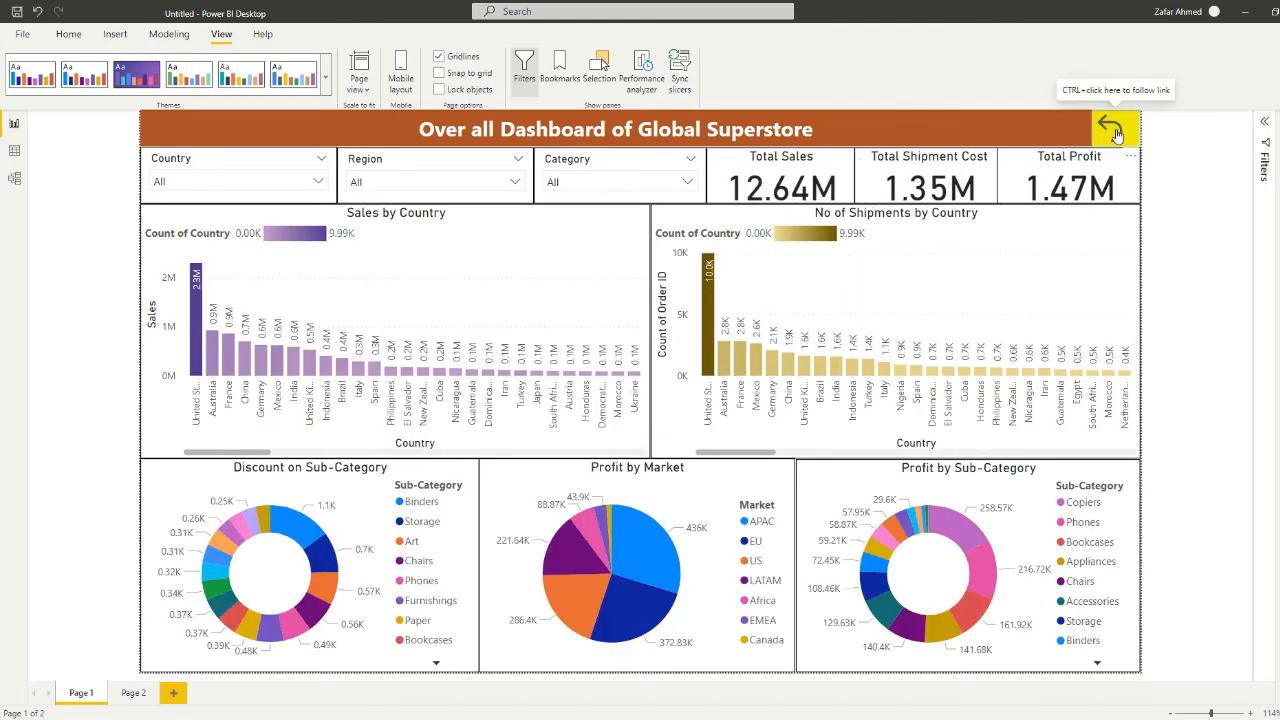